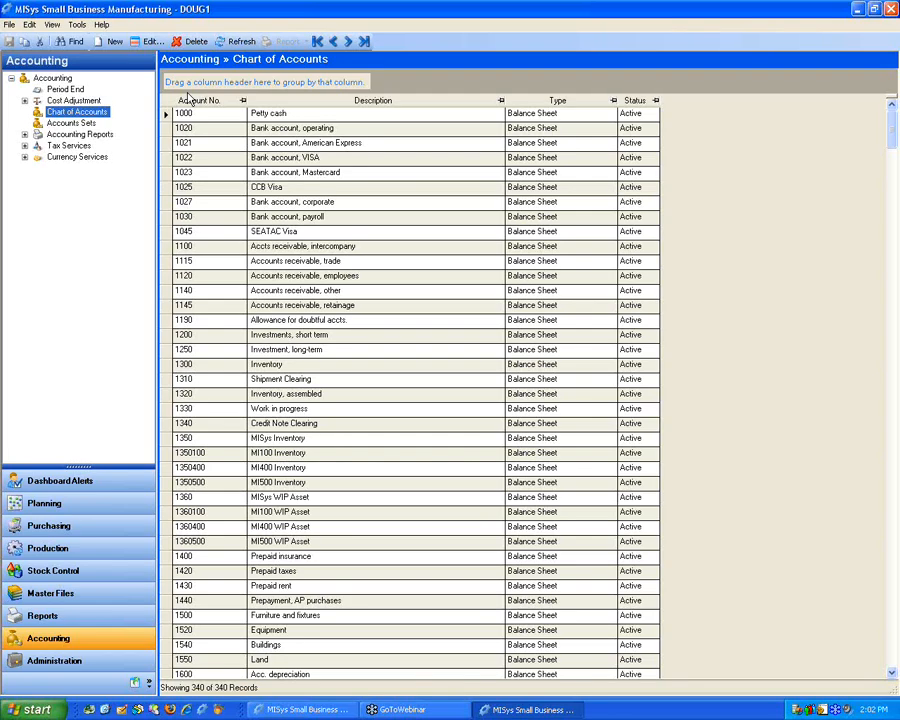
# Open the account import from Sage Accpac ERP, select the Petty cash account, and close the finder without importing.
pyautogui.click(213, 80)
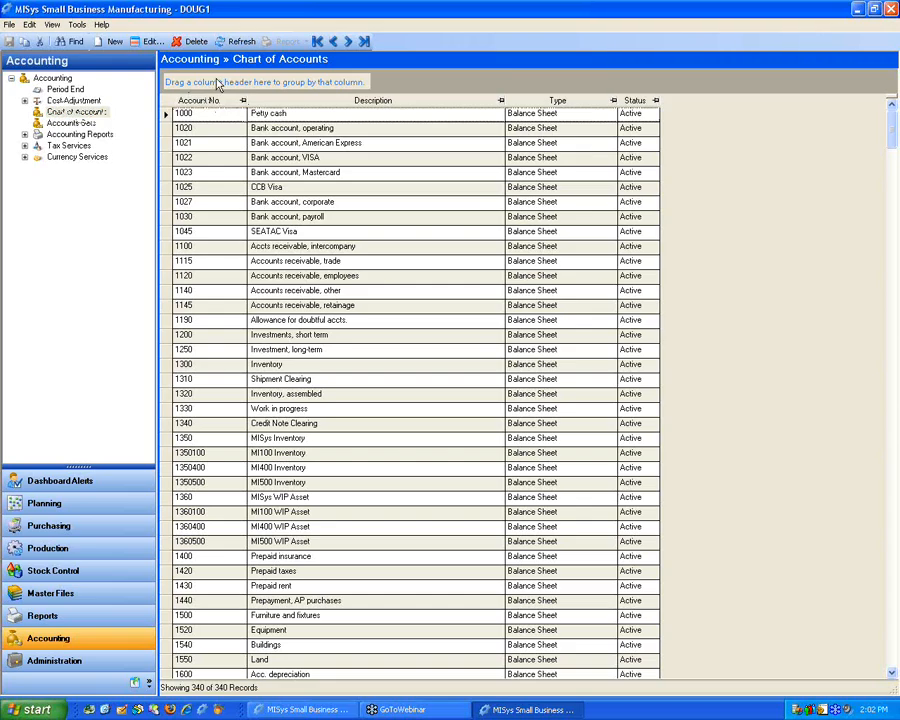
pyautogui.click(14, 28)
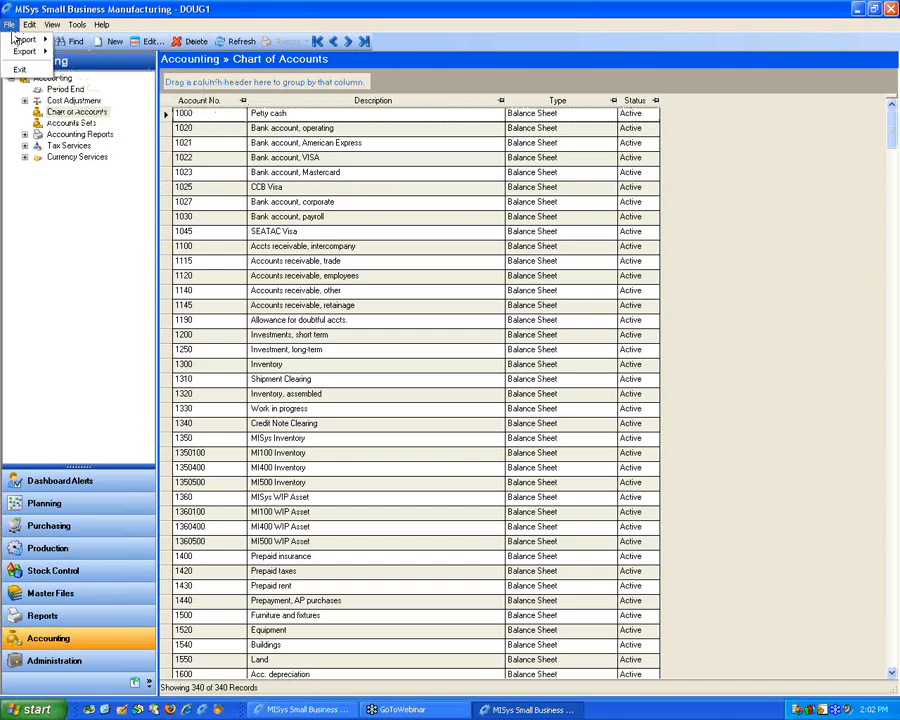
pyautogui.moveTo(13, 40)
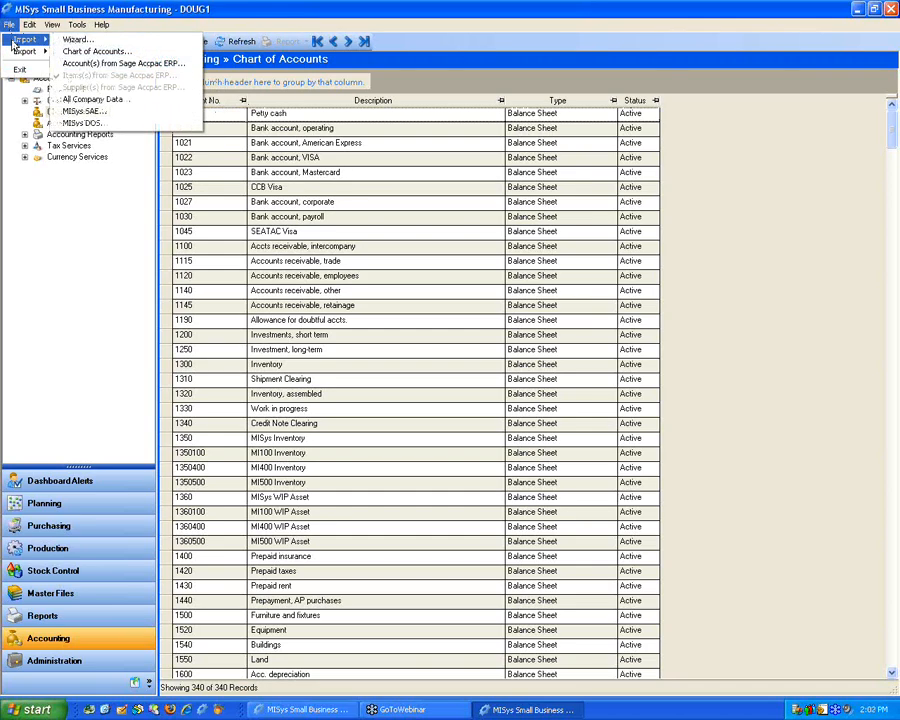
pyautogui.click(72, 64)
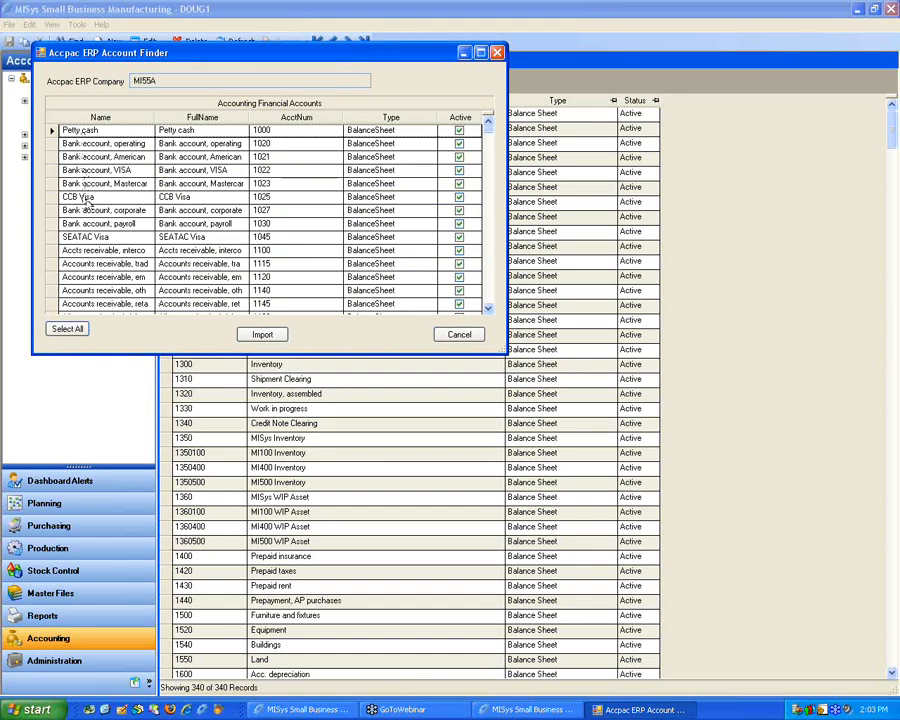
pyautogui.click(52, 133)
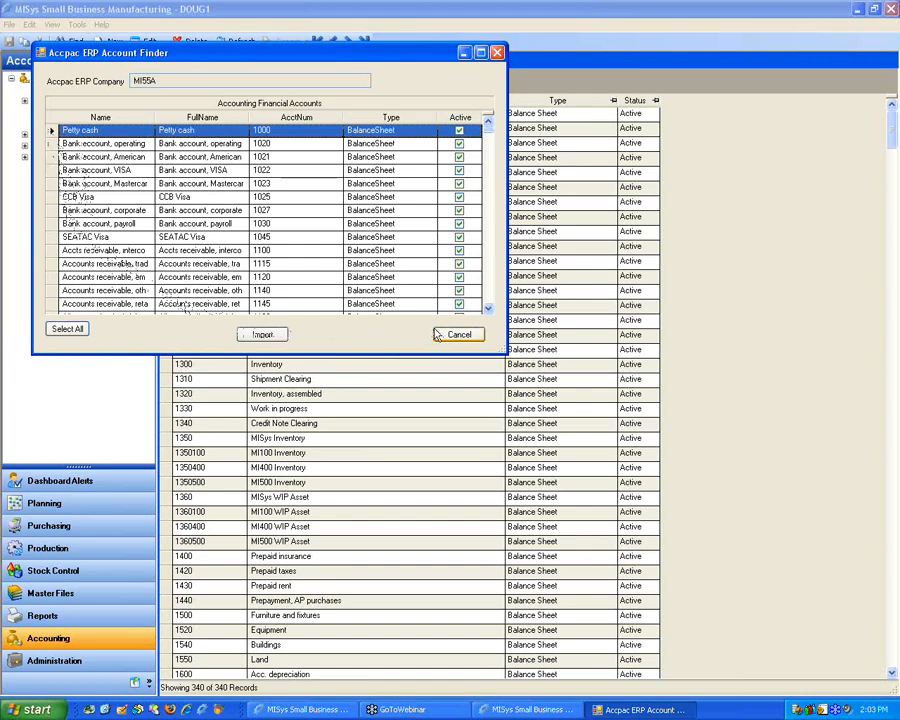
pyautogui.click(440, 335)
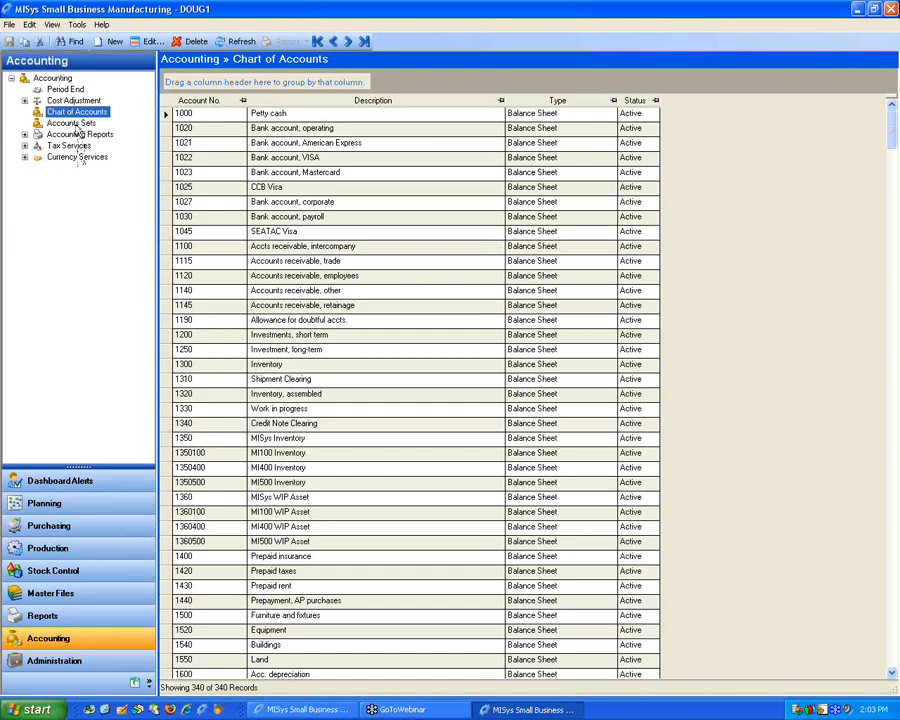
# Display the accounts sets, and open the tax authorities list with taxes updated from the accounting software.
pyautogui.click(72, 123)
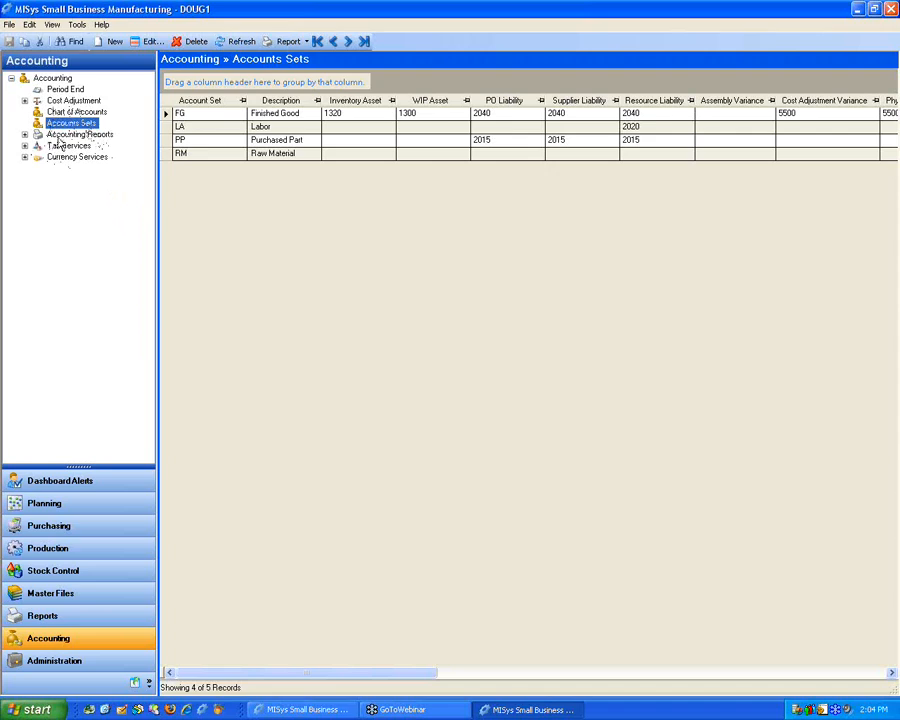
pyautogui.click(60, 146)
pyautogui.click(24, 146)
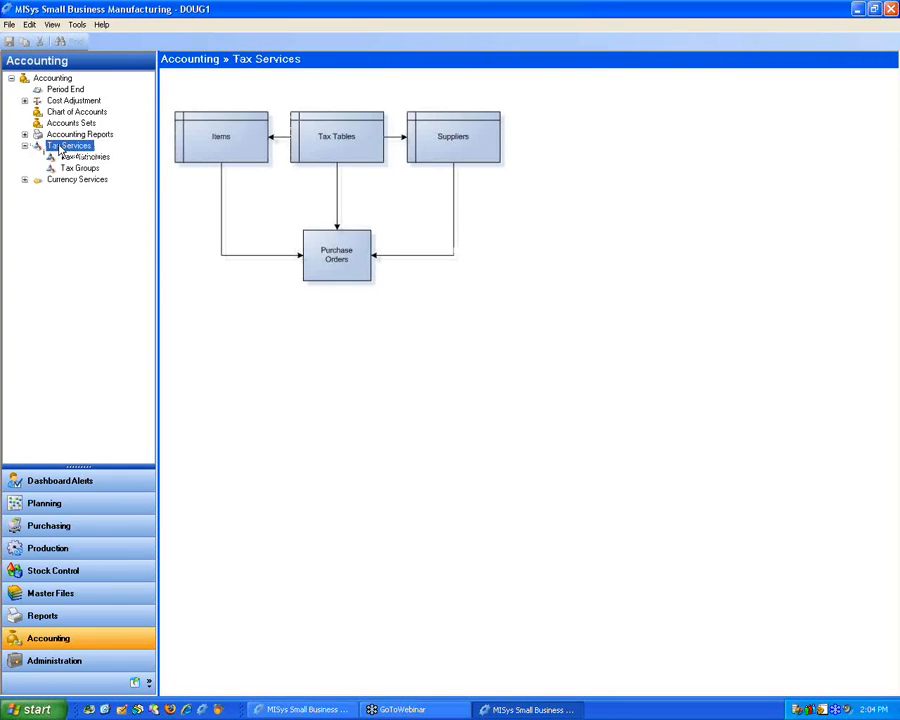
pyautogui.click(60, 157)
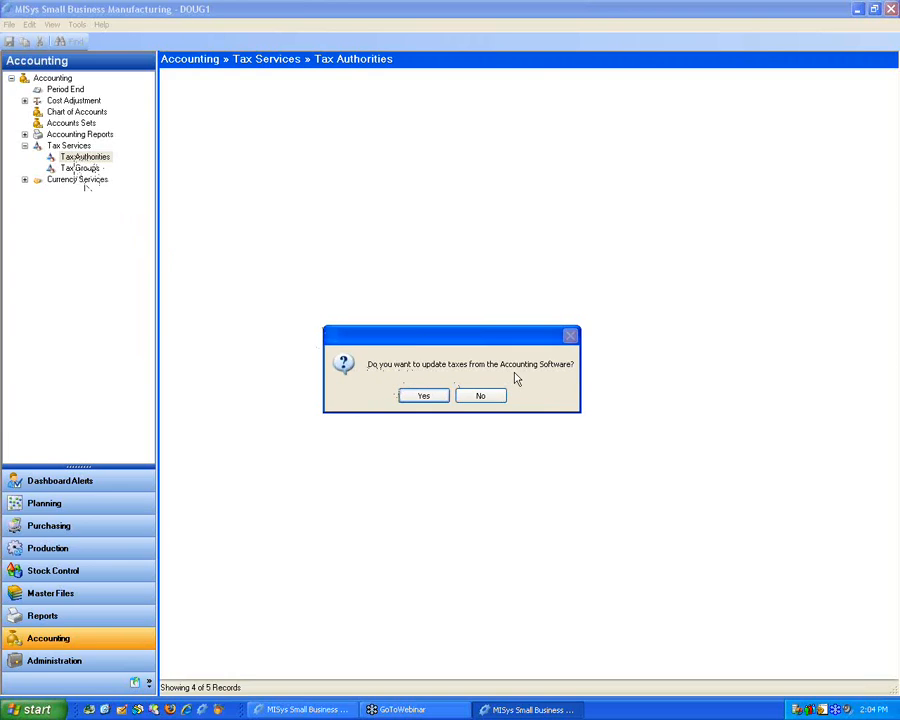
pyautogui.click(418, 397)
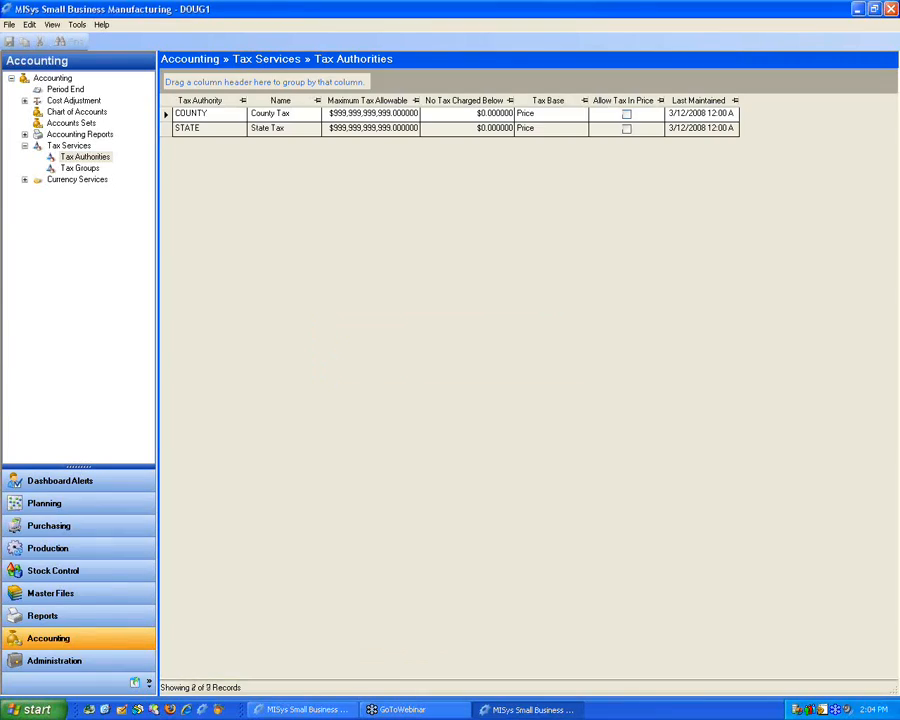
# View the tax groups, and return to the tax authorities list, updating taxes from the accounting software again.
pyautogui.click(80, 168)
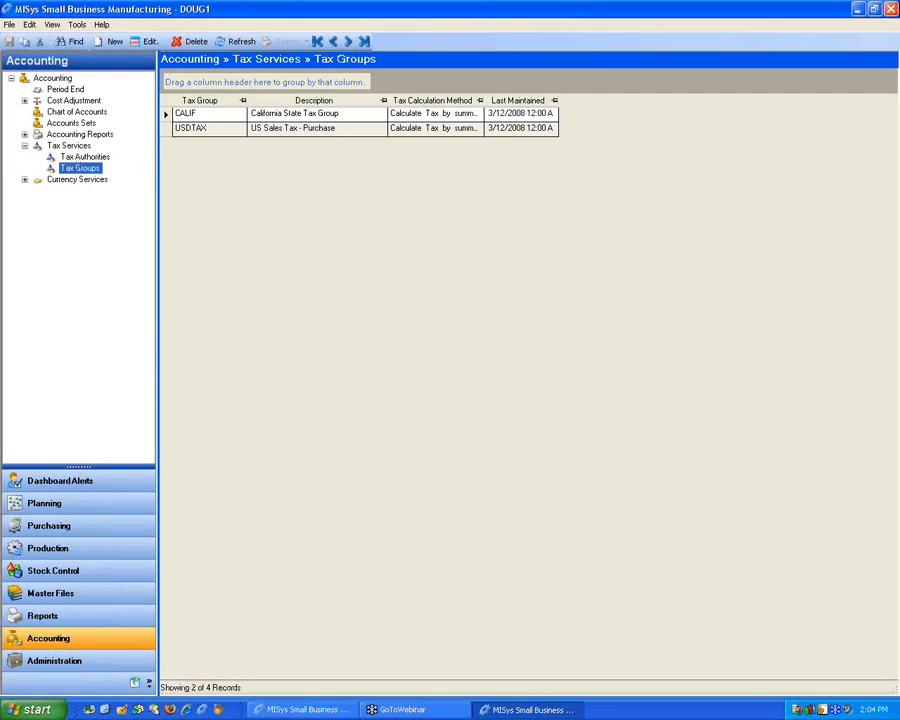
pyautogui.click(84, 158)
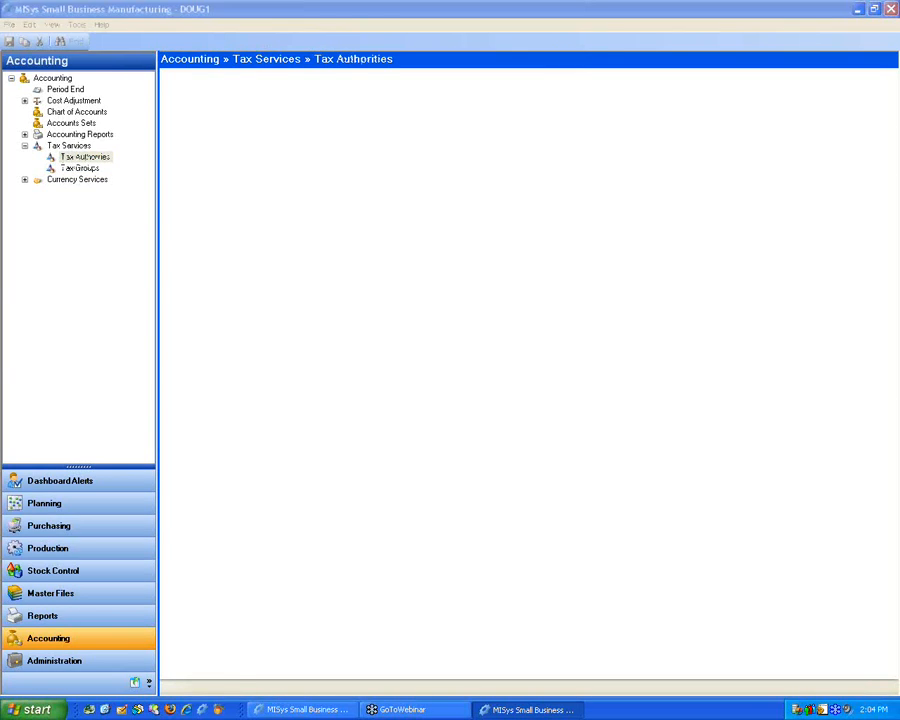
pyautogui.click(422, 396)
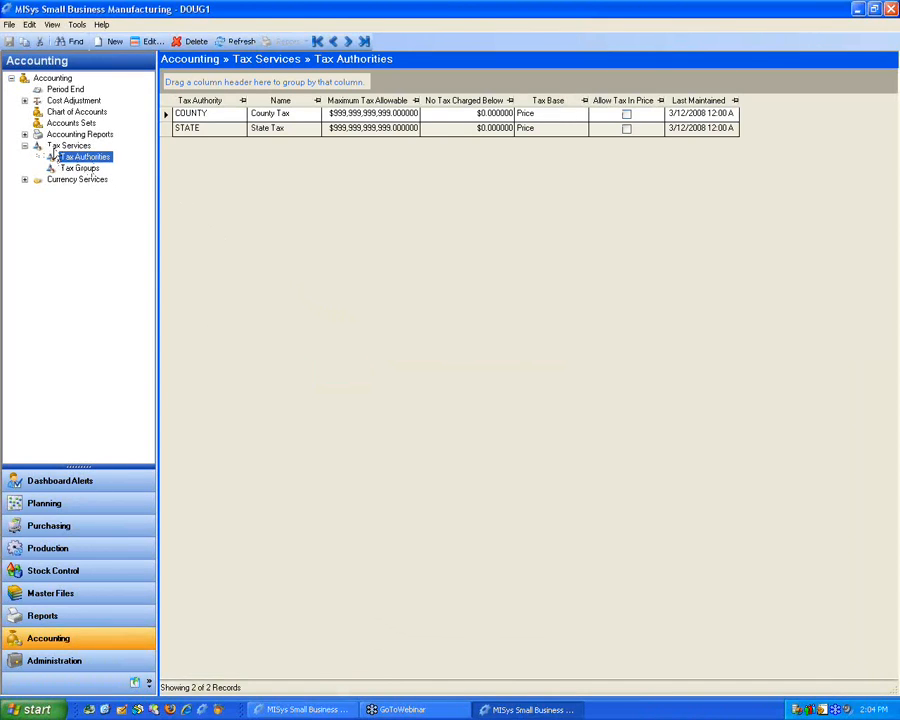
pyautogui.click(24, 145)
# Open the currency codes list, inspect the decimal places options of the CNY currency, and close its record.
pyautogui.click(38, 157)
pyautogui.click(24, 157)
pyautogui.click(86, 168)
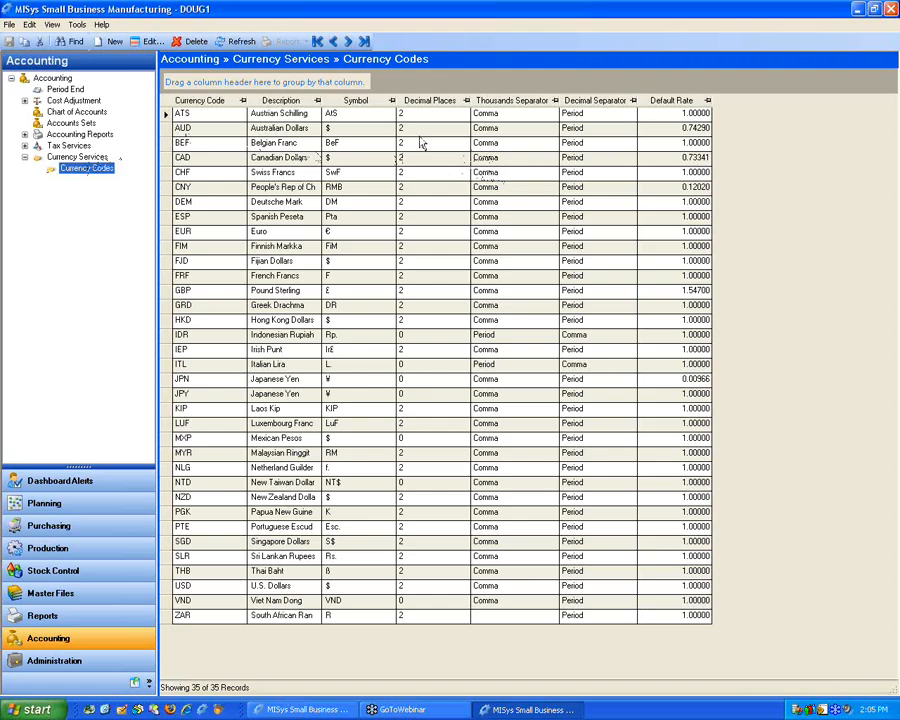
pyautogui.click(427, 188)
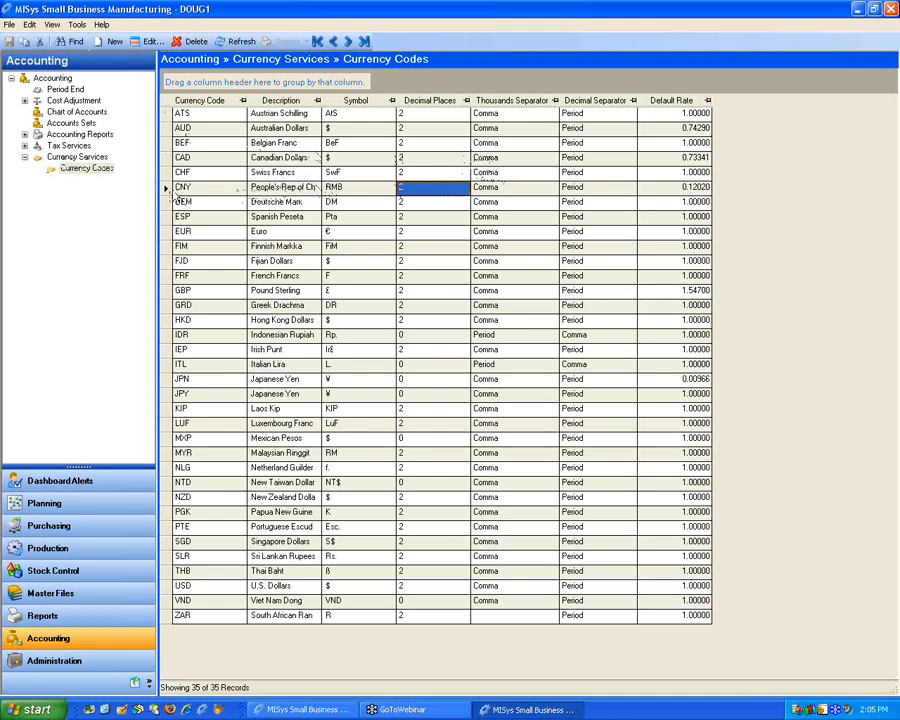
pyautogui.doubleClick(179, 190)
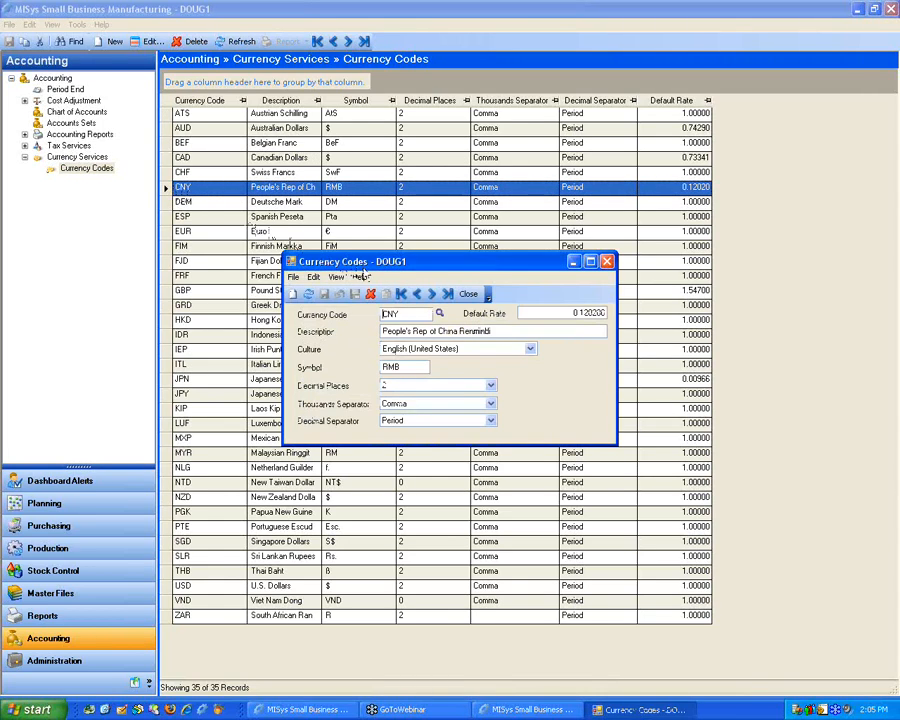
pyautogui.click(488, 386)
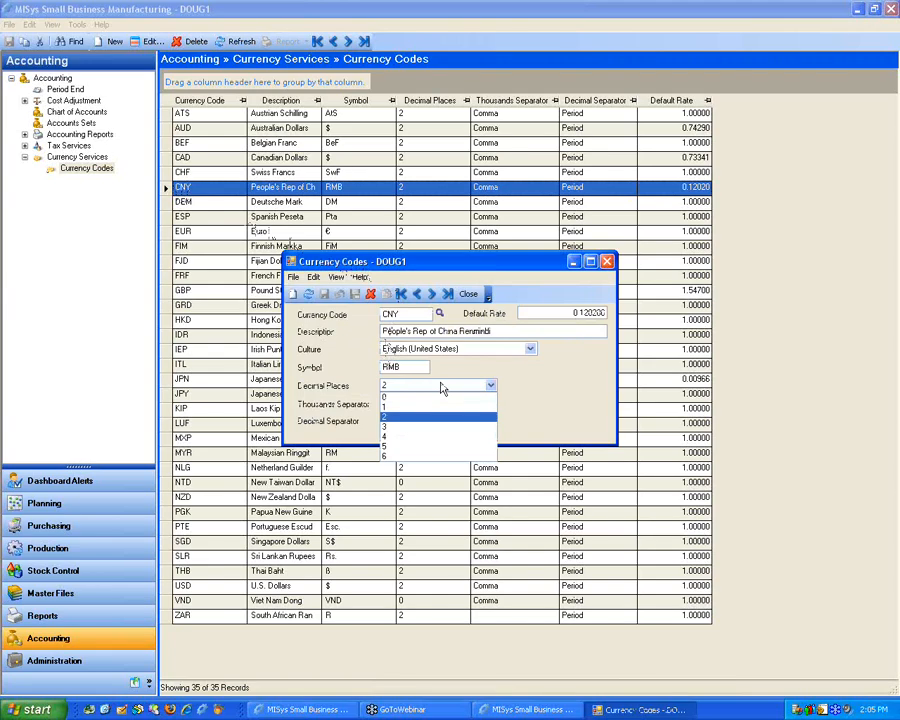
pyautogui.click(607, 264)
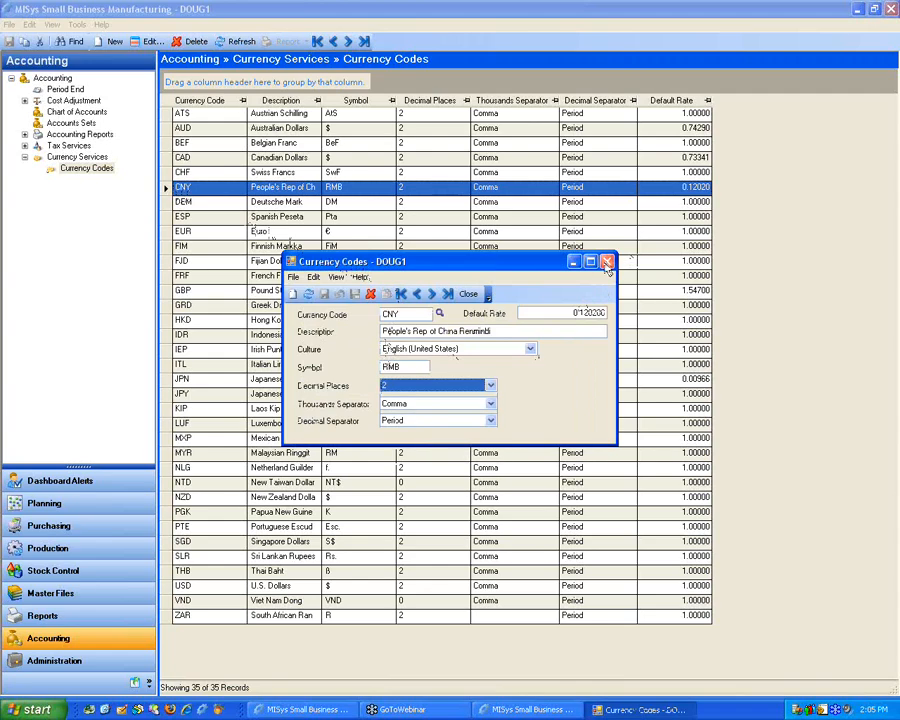
pyautogui.click(607, 264)
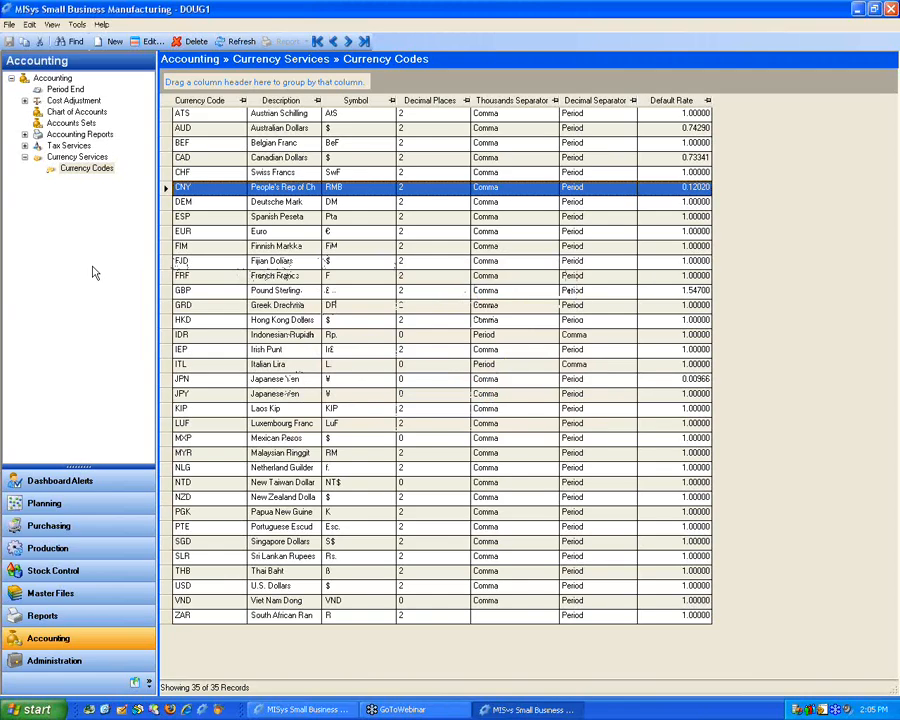
# Check the default rates in the currency codes list, viewing the GRD currency record and closing it without changes.
pyautogui.click(93, 170)
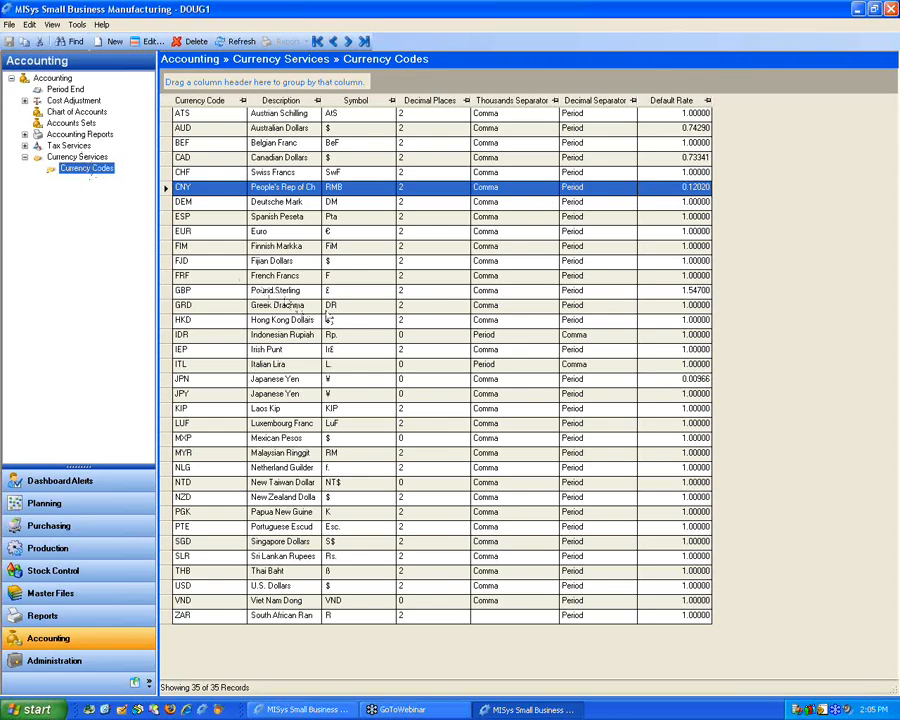
pyautogui.click(645, 290)
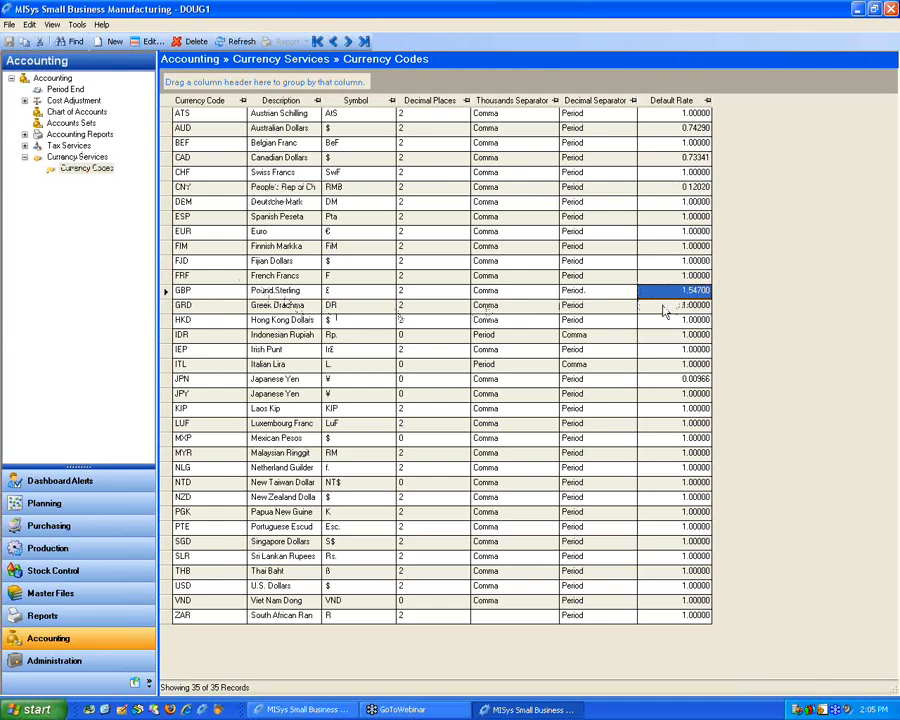
pyautogui.click(665, 311)
pyautogui.doubleClick(655, 313)
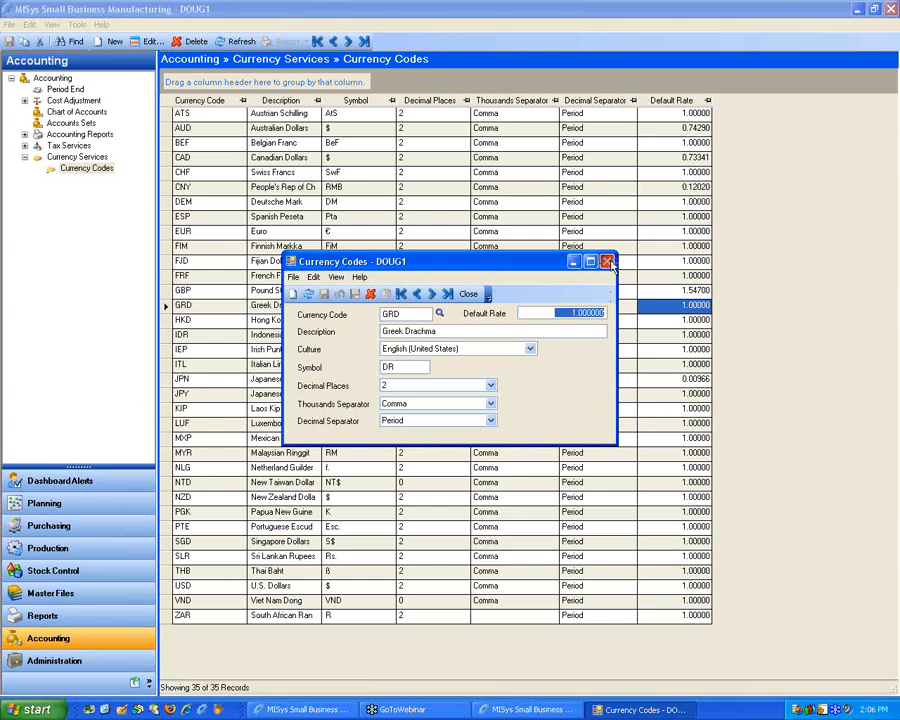
pyautogui.click(607, 262)
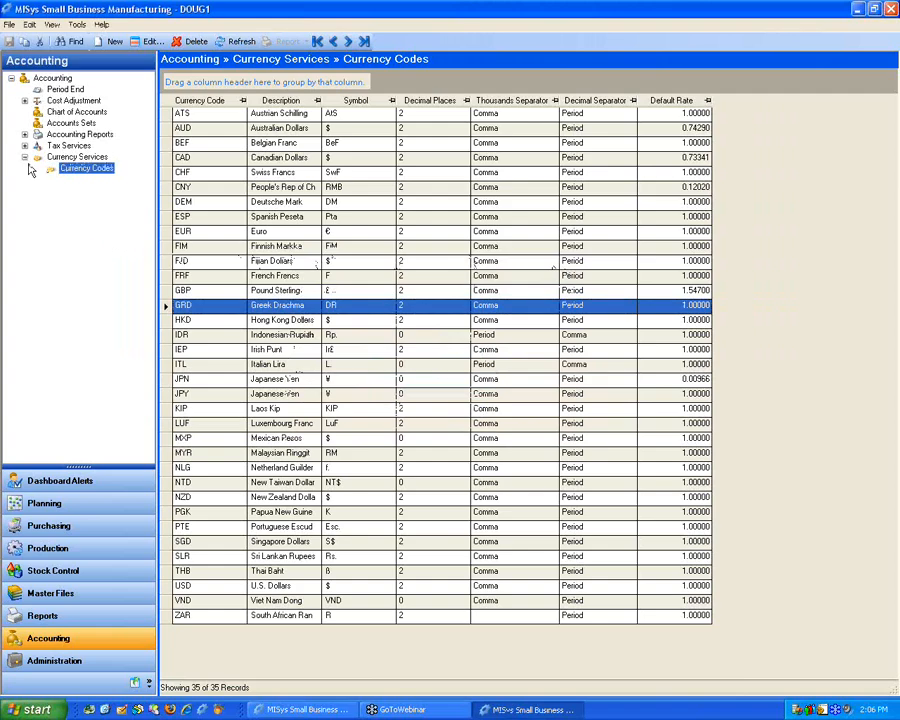
# Open the cost adjustment for specific item I03, inspect its standard and average unit costs, and close it without changes.
pyautogui.click(55, 101)
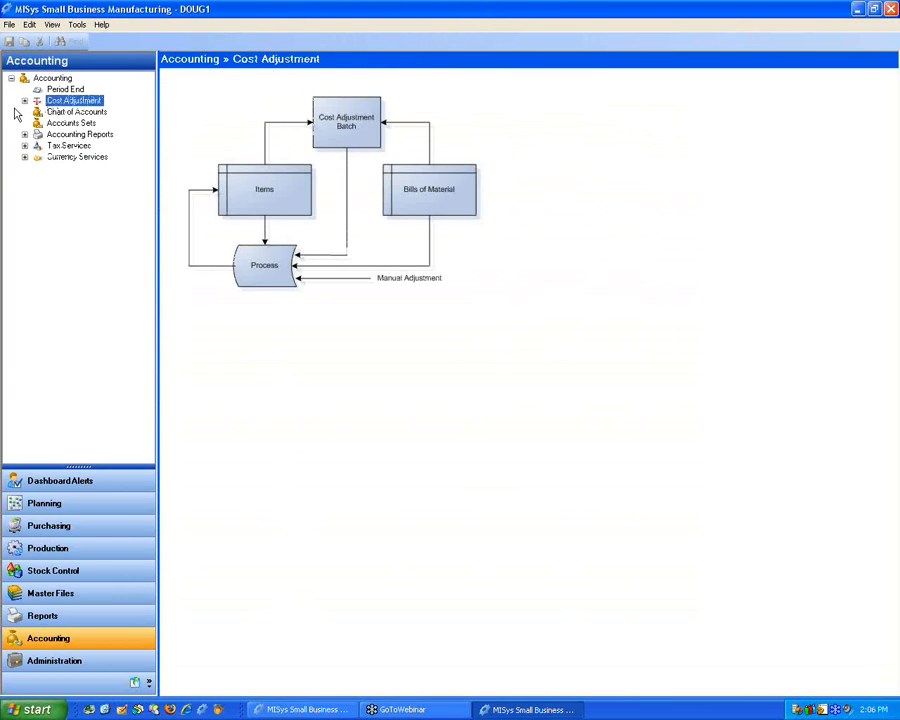
pyautogui.click(24, 101)
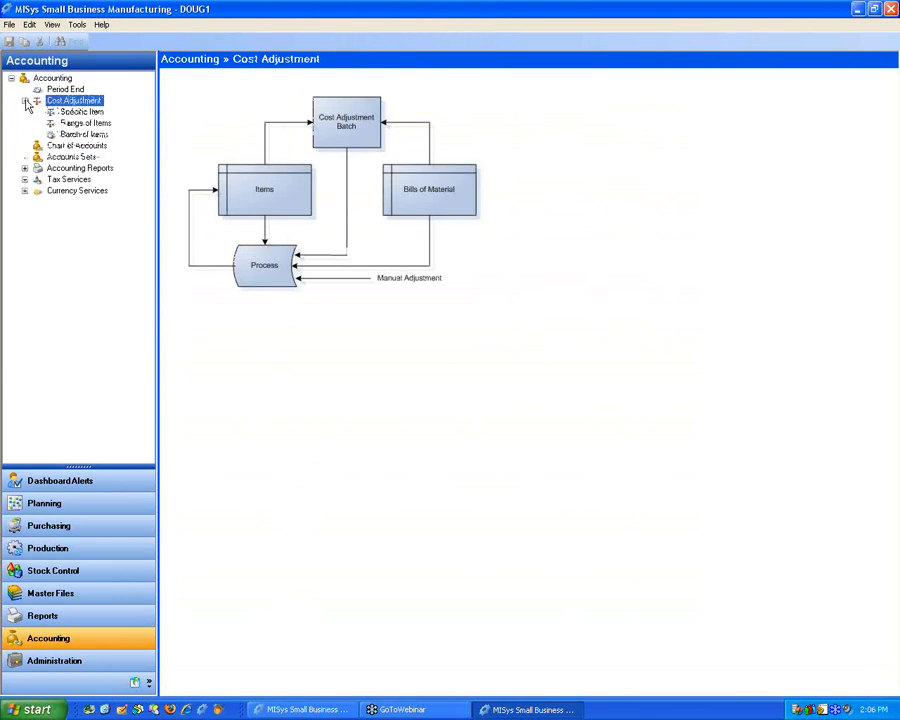
pyautogui.click(78, 114)
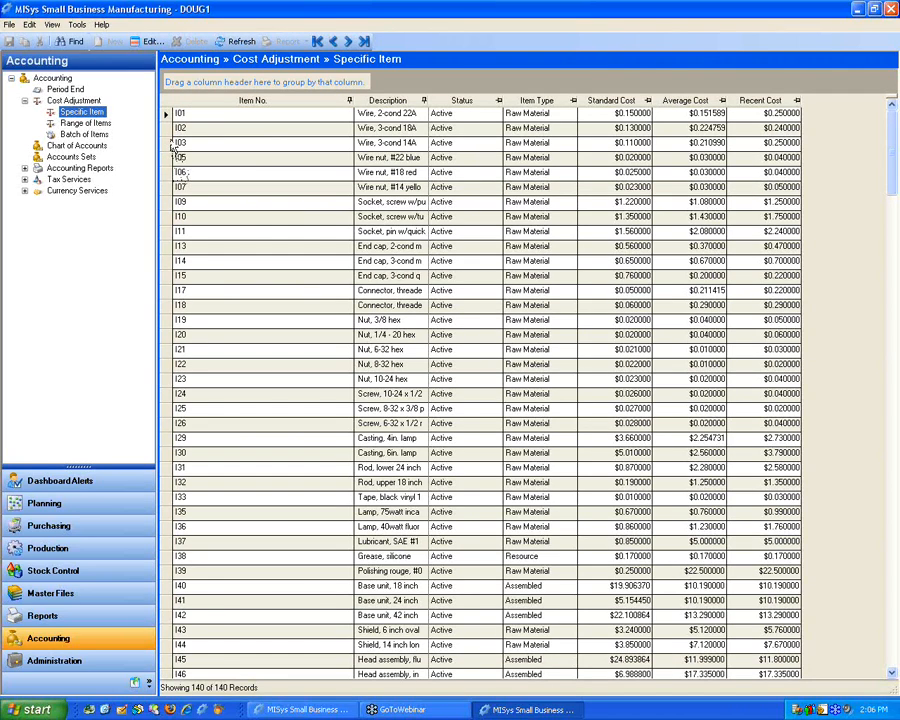
pyautogui.click(170, 143)
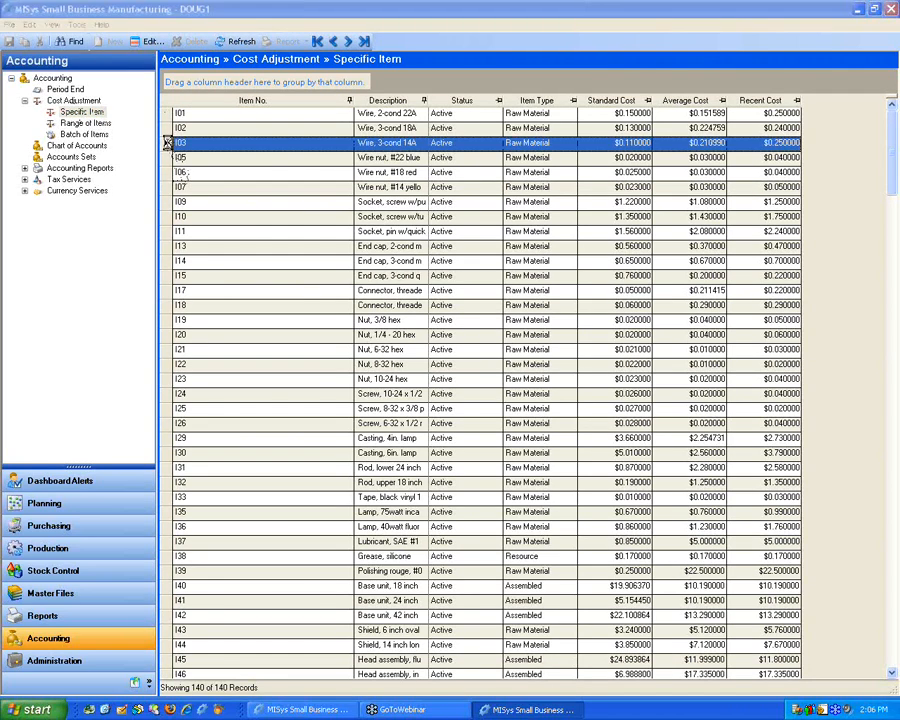
pyautogui.click(299, 353)
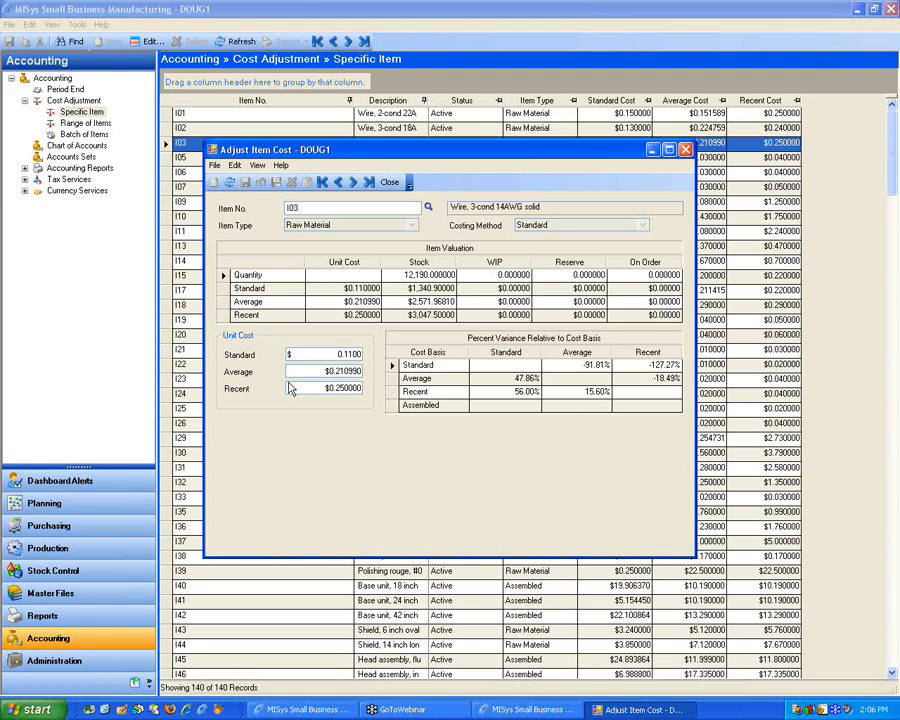
pyautogui.click(318, 372)
pyautogui.moveTo(318, 372); pyautogui.dragTo(368, 371)
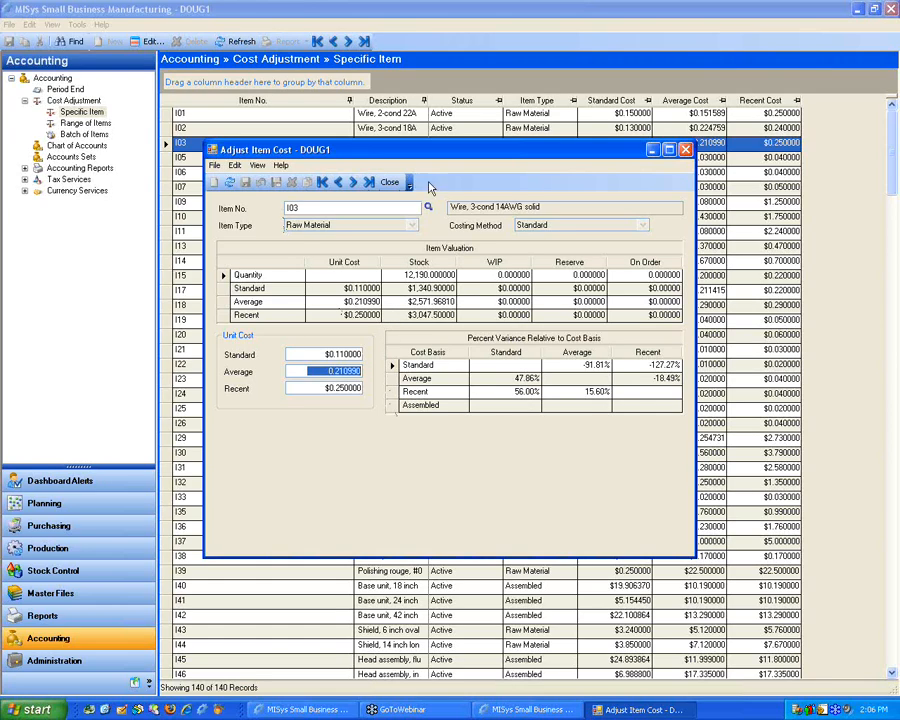
pyautogui.click(685, 149)
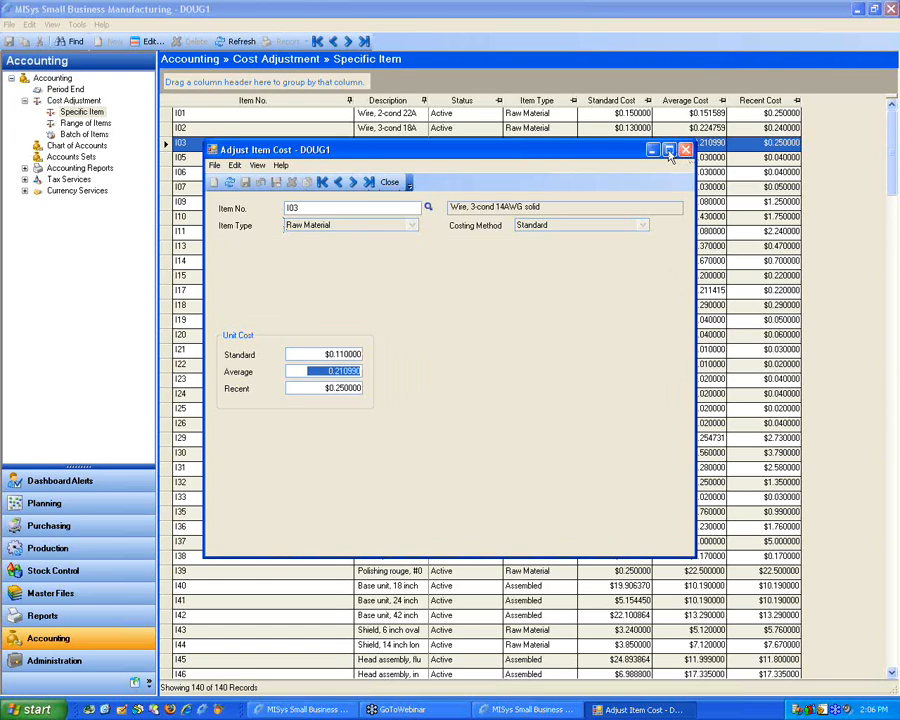
# View the Period End posting options and the settings of the Subledger accounting report.
pyautogui.click(62, 89)
pyautogui.click(25, 101)
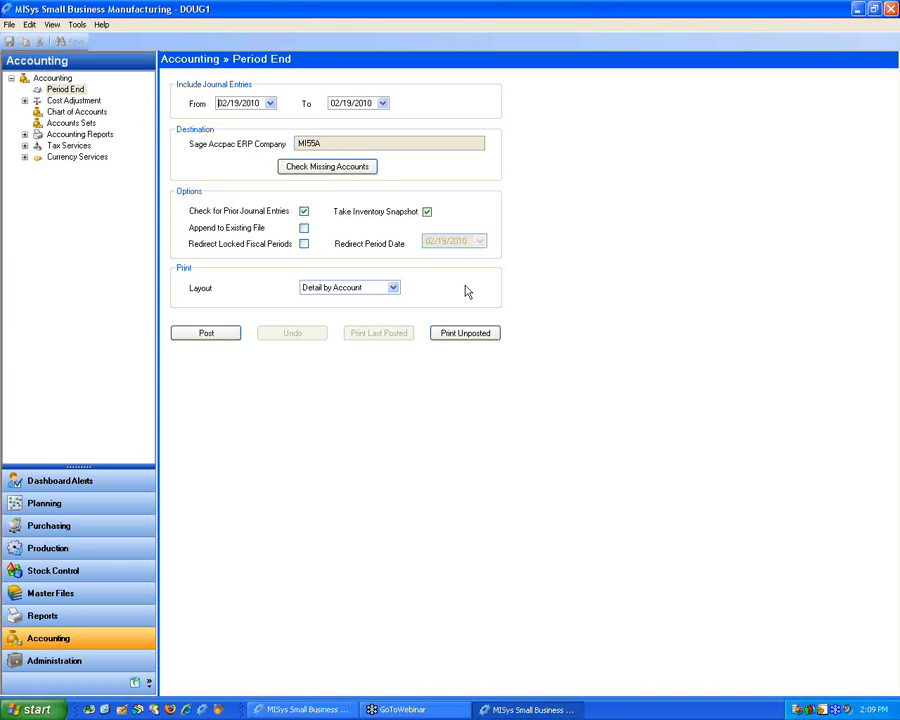
pyautogui.click(72, 134)
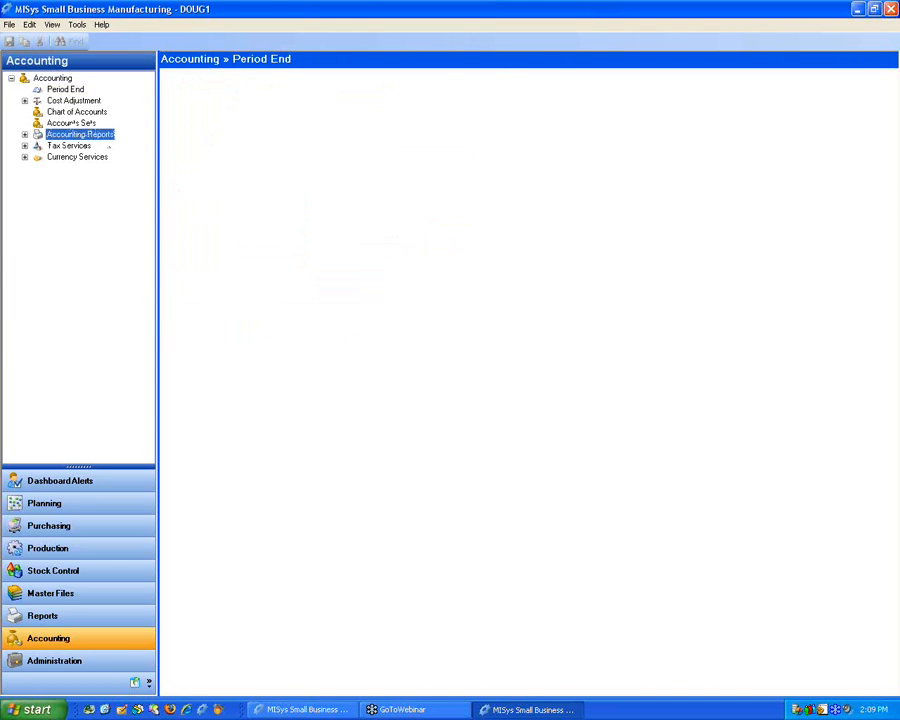
pyautogui.click(25, 134)
pyautogui.click(78, 168)
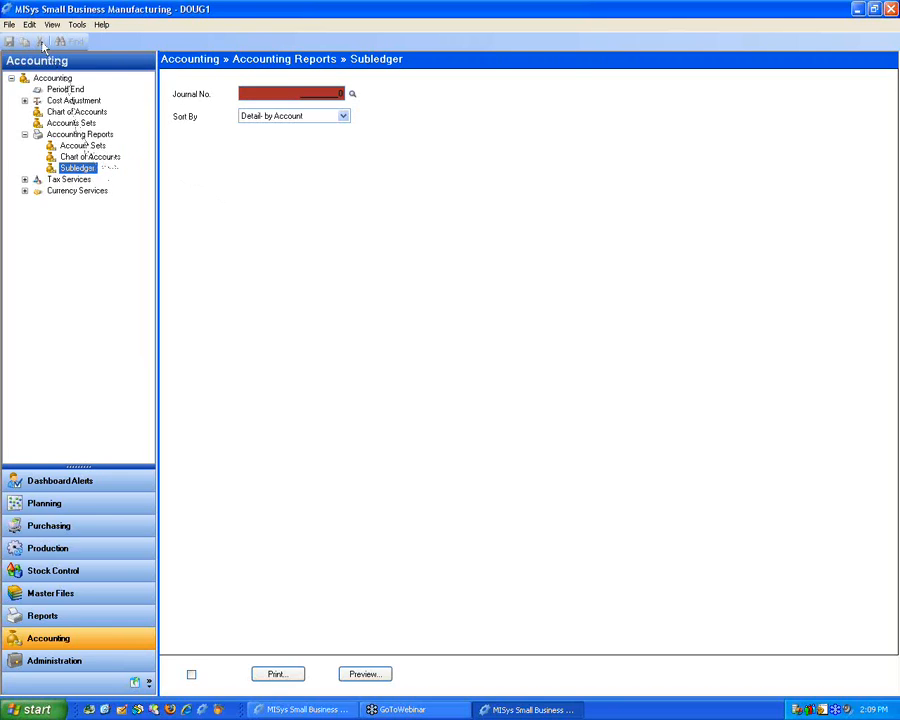
pyautogui.click(25, 134)
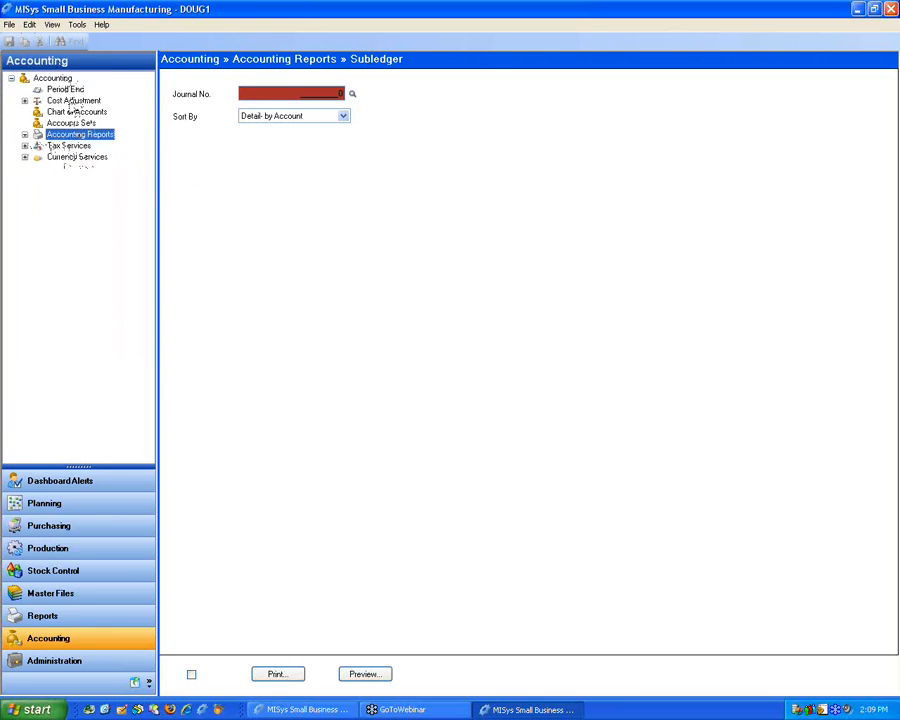
# Switch to the Master Files area.
pyautogui.click(56, 594)
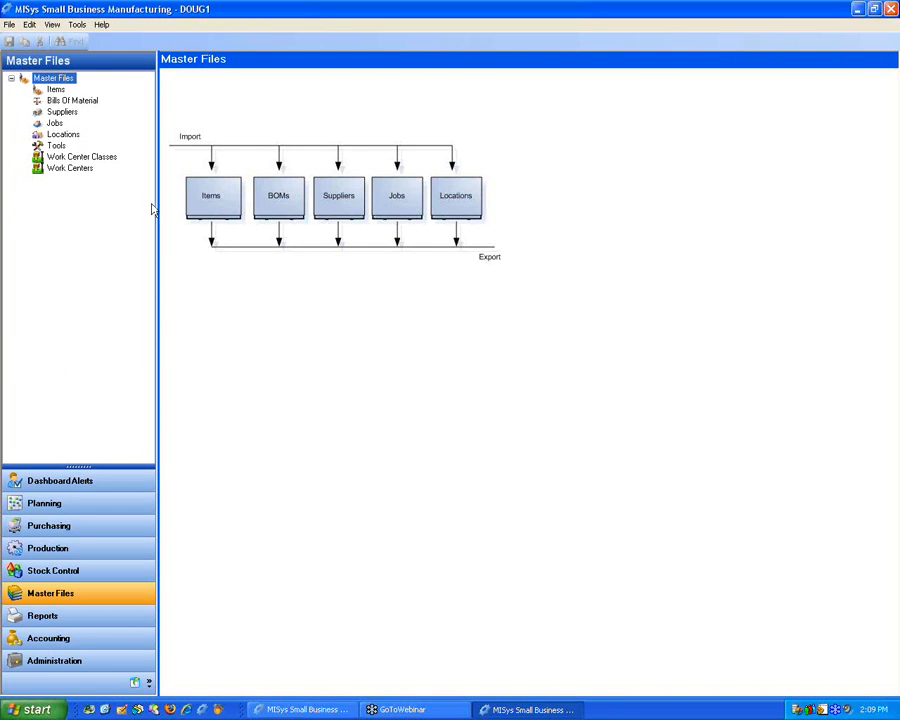
# Open item I01 from the Items list and view its status options, stock details and stock movement.
pyautogui.click(56, 89)
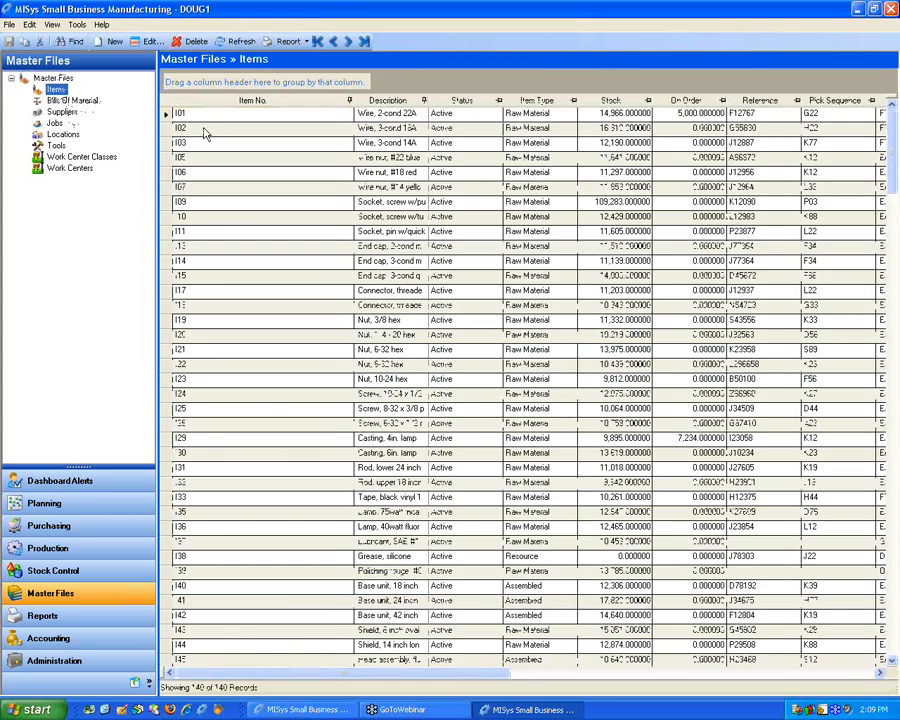
pyautogui.click(168, 114)
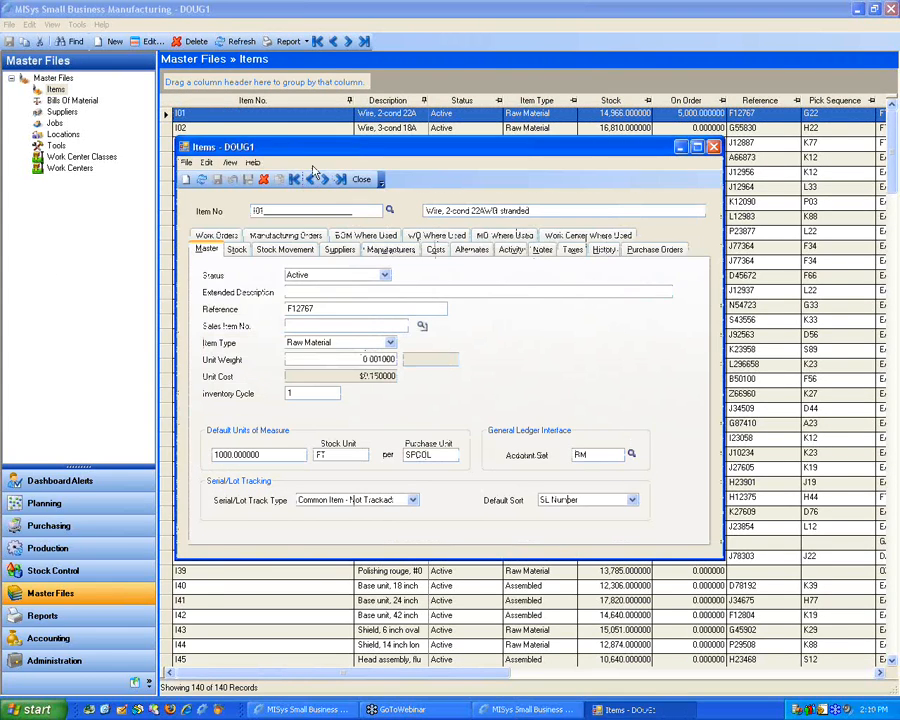
pyautogui.click(383, 276)
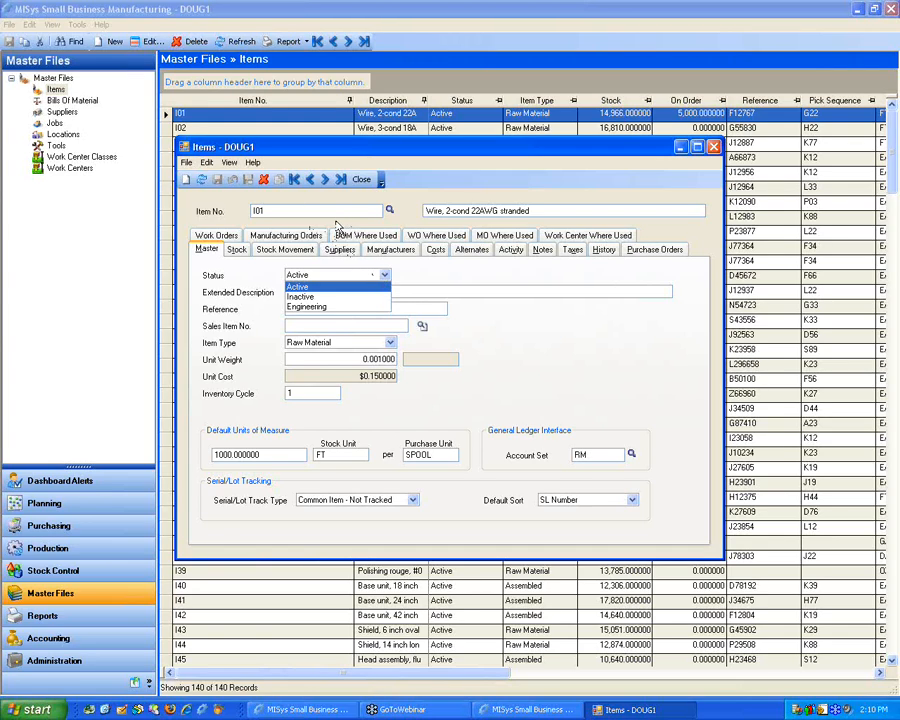
pyautogui.click(233, 258)
pyautogui.click(234, 253)
pyautogui.click(283, 252)
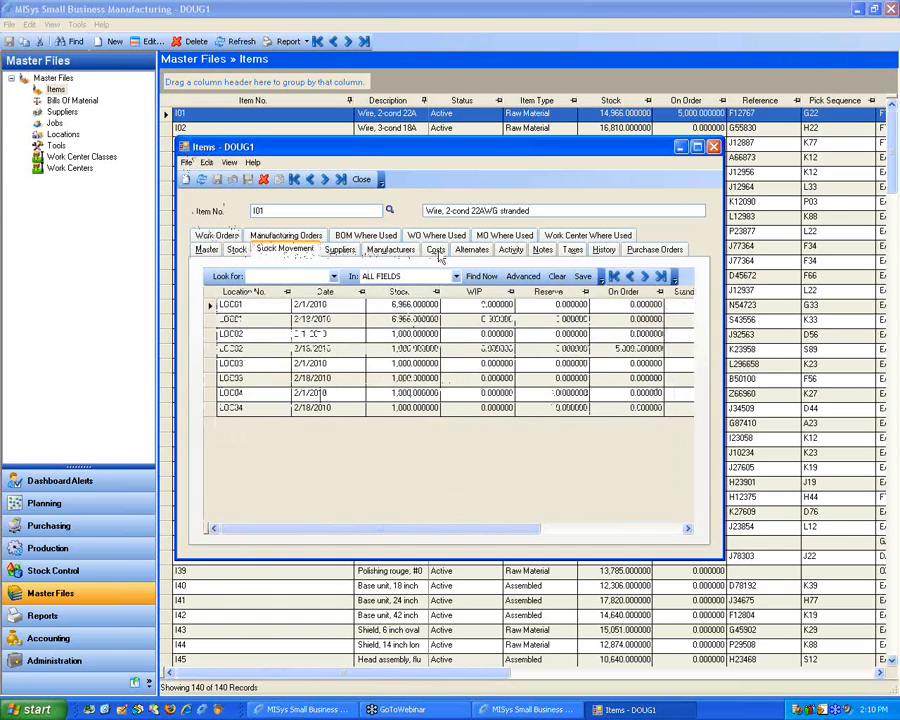
# Examine item I01's valuation and cost history, checking the quantity used, quantity received and unit cost of the first entry.
pyautogui.click(435, 249)
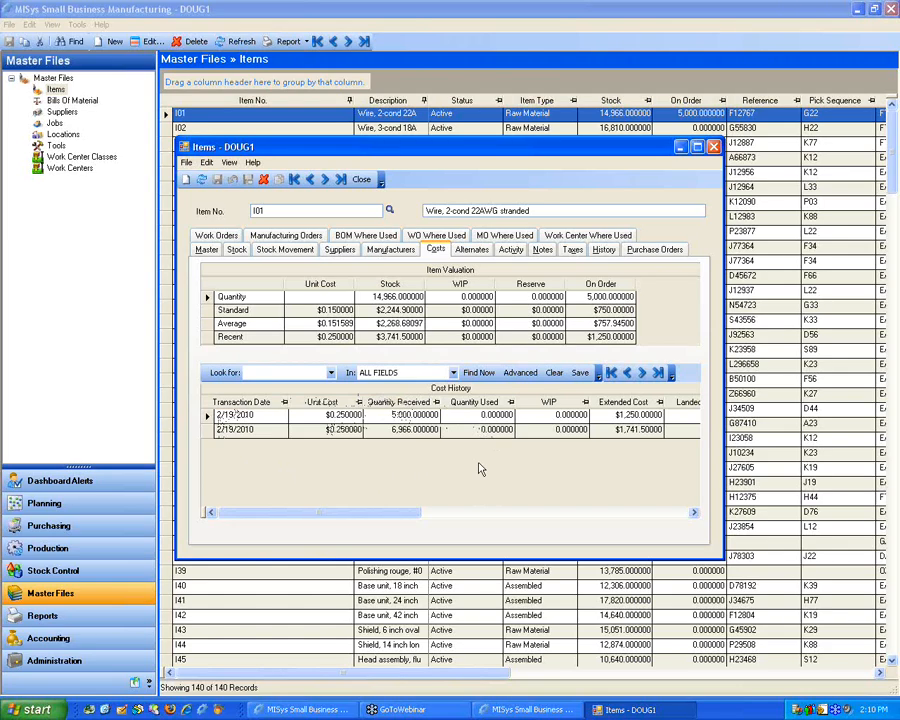
pyautogui.click(486, 415)
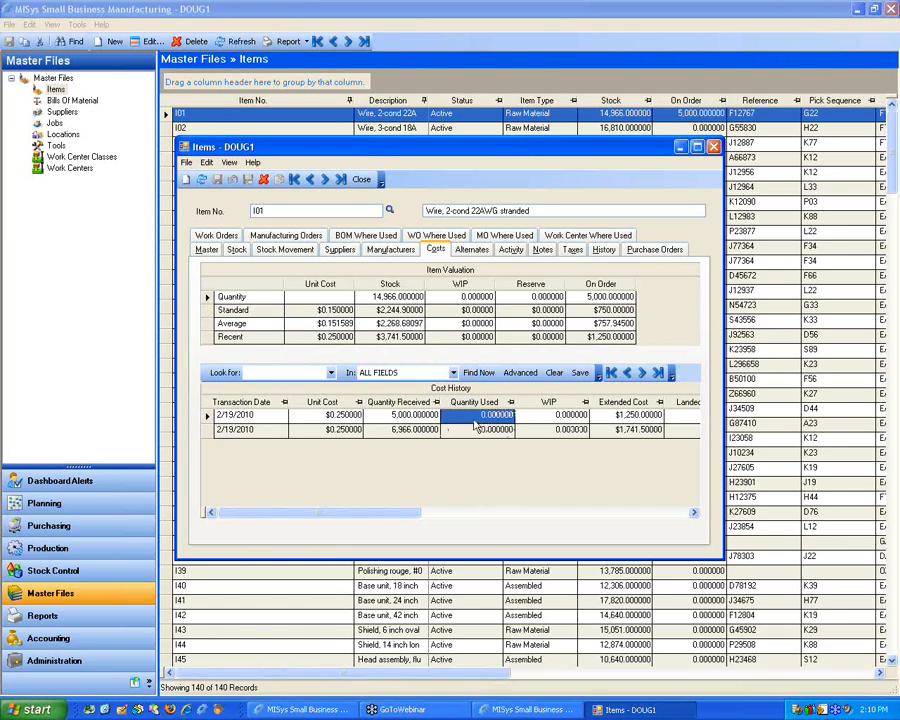
pyautogui.click(396, 418)
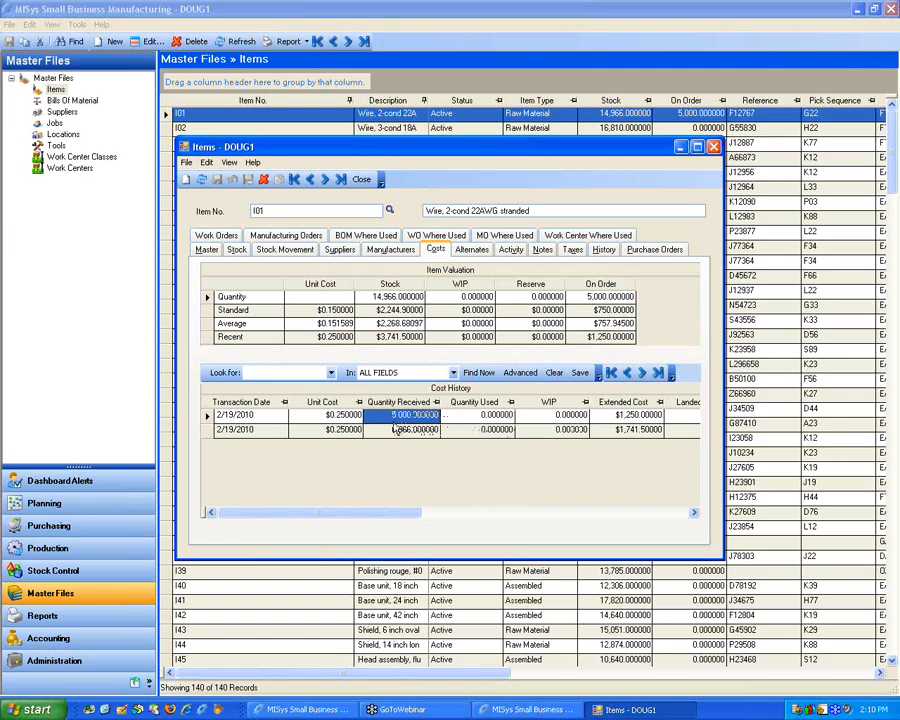
pyautogui.click(468, 418)
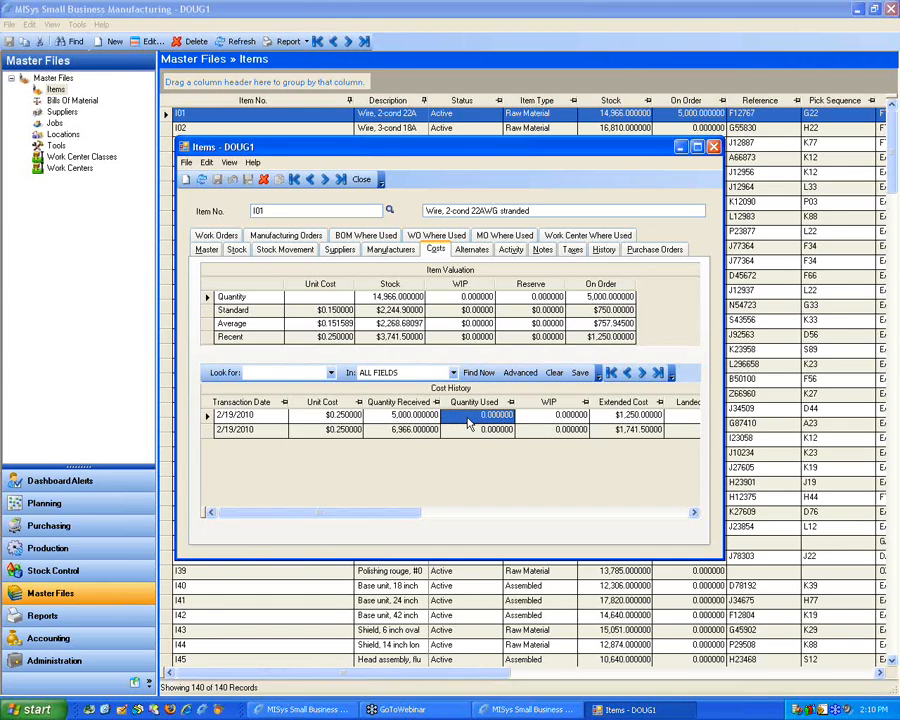
pyautogui.press('Left')
pyautogui.press('Left')
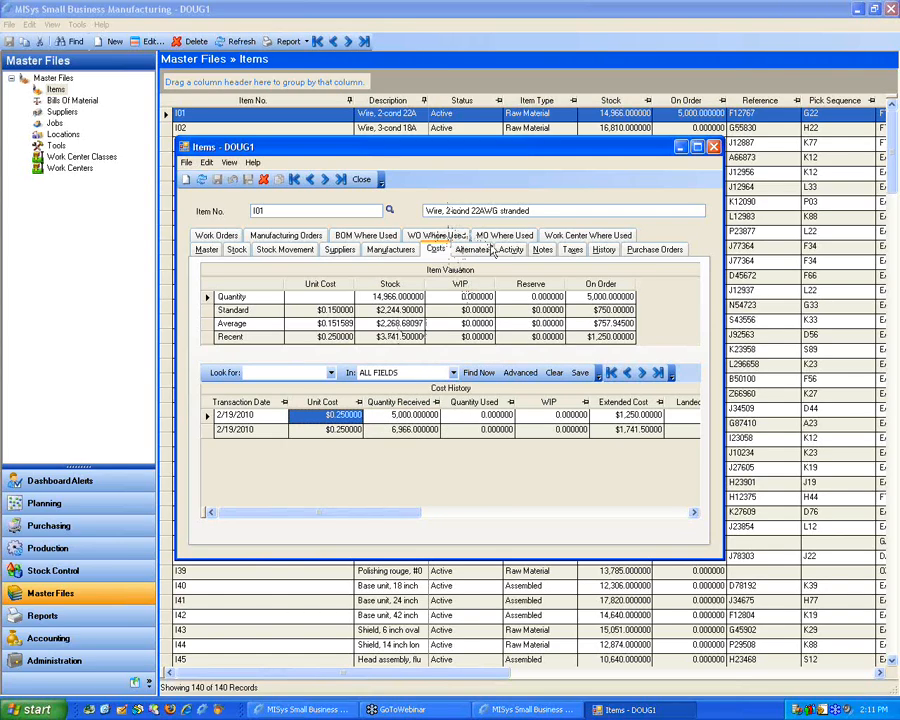
# View the alternates for item I01 and the item for which it serves as an alternate.
pyautogui.click(464, 256)
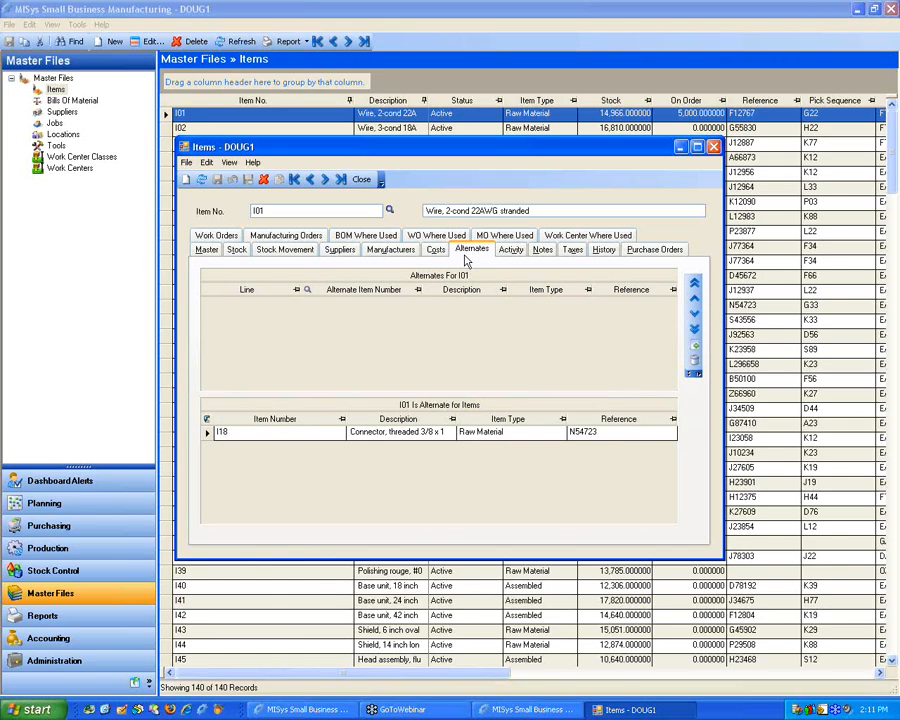
pyautogui.click(208, 436)
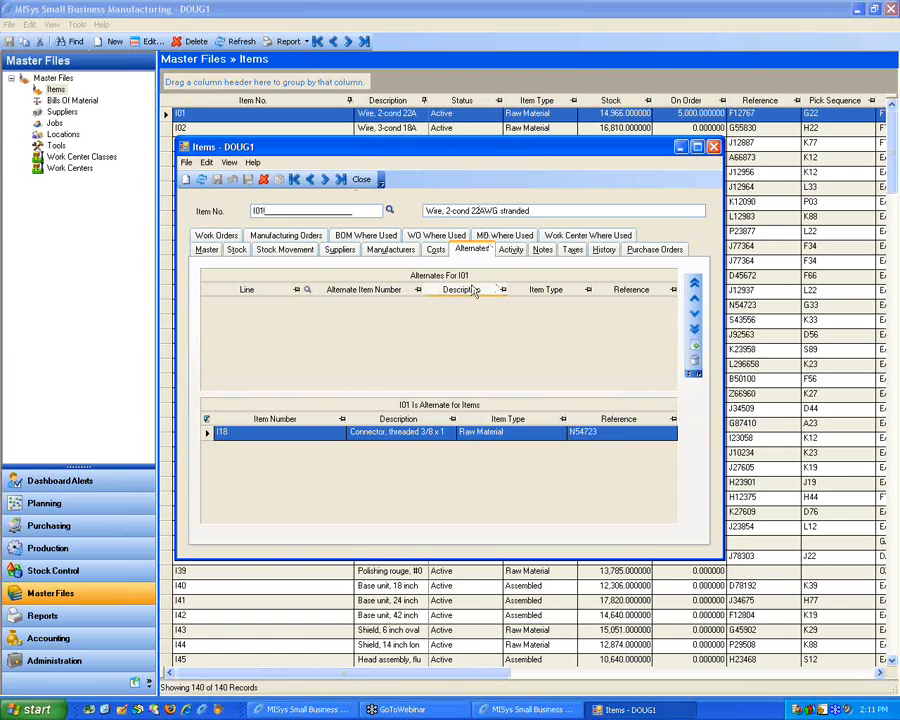
pyautogui.click(477, 254)
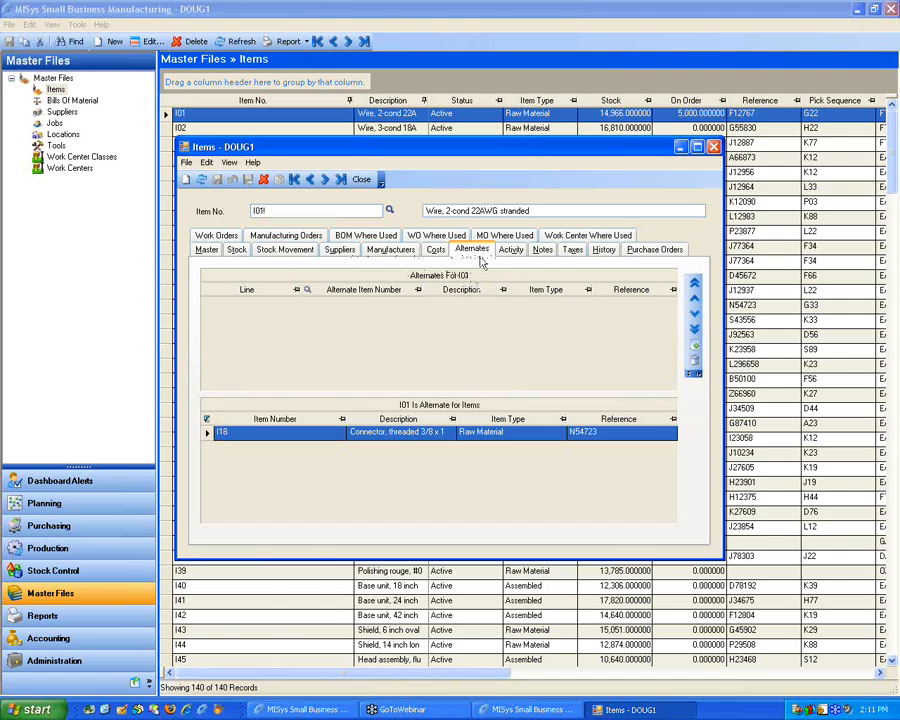
# Review item I01's activity, notes, taxes and transaction history.
pyautogui.click(511, 252)
pyautogui.click(542, 252)
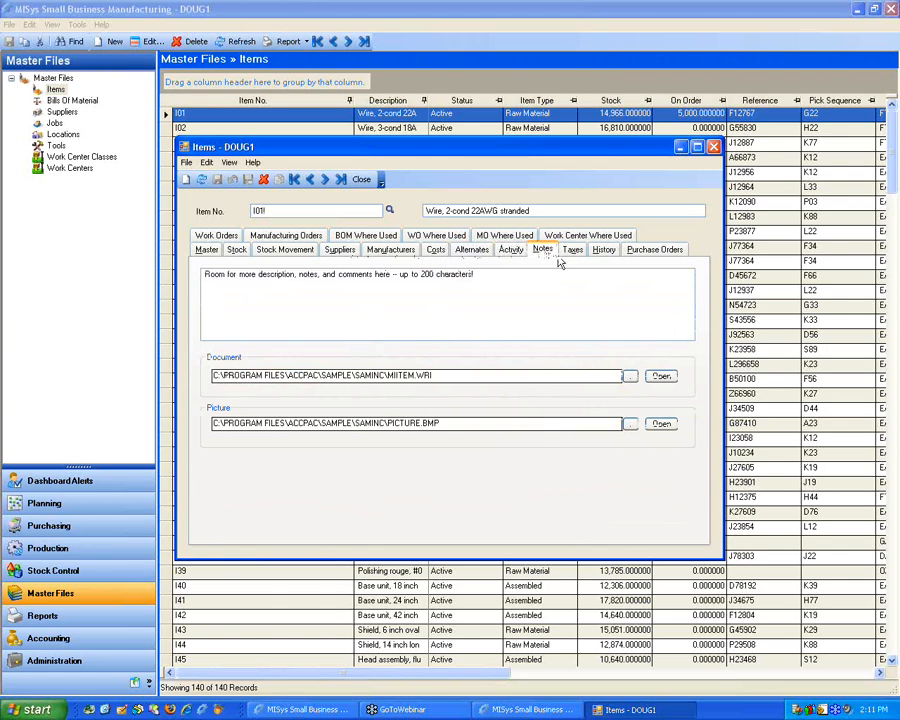
pyautogui.click(512, 252)
pyautogui.click(542, 251)
pyautogui.click(572, 251)
pyautogui.click(603, 251)
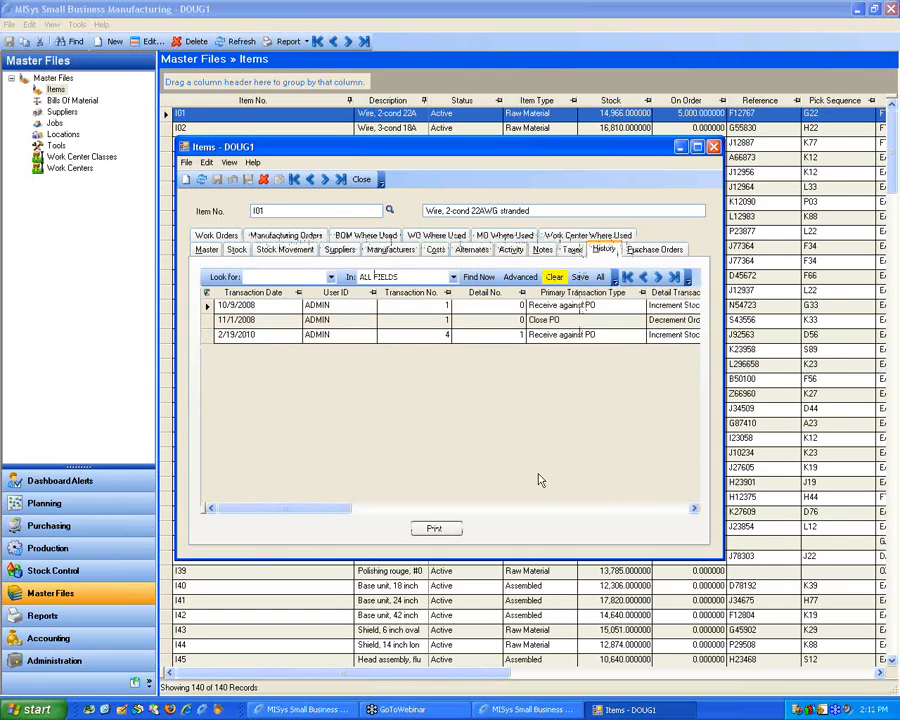
# Open the bill of material for item I56, revision 0, and set its units per lead to 10.
pyautogui.click(70, 101)
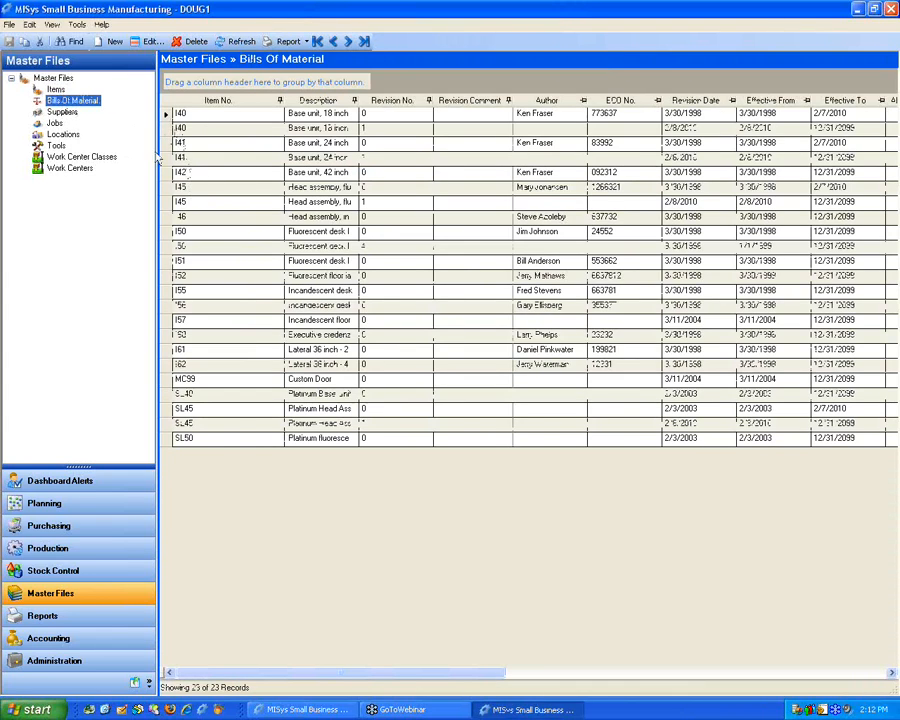
pyautogui.click(171, 305)
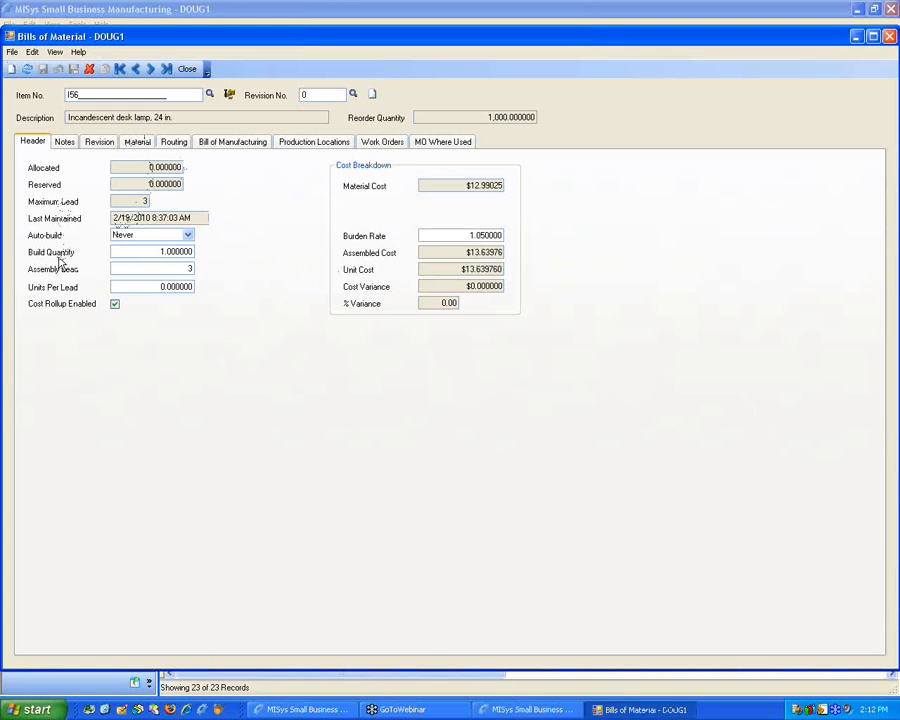
pyautogui.click(120, 286)
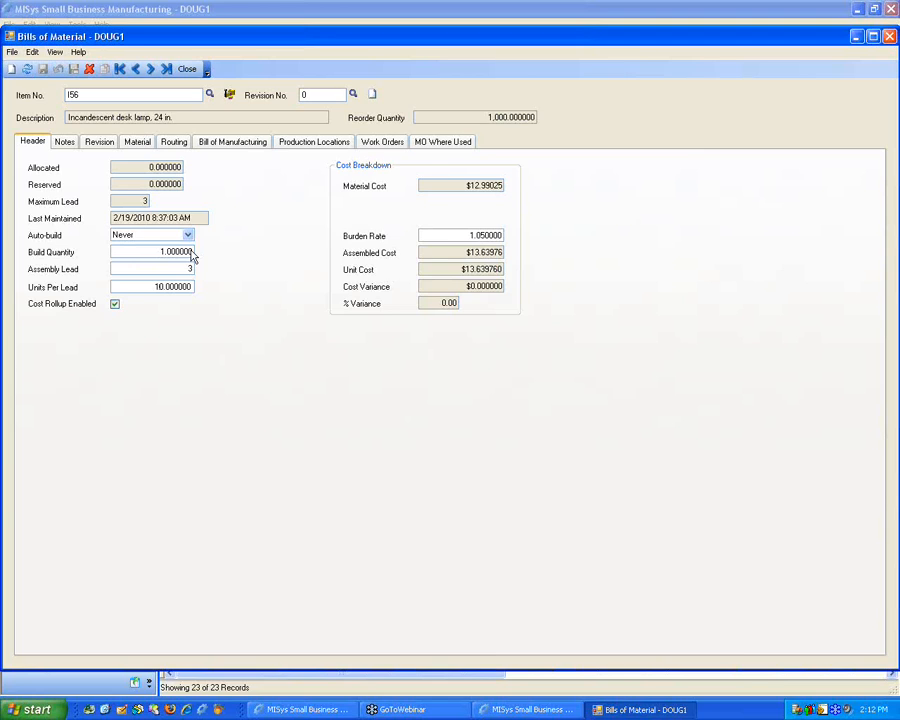
pyautogui.moveTo(139, 286); pyautogui.dragTo(229, 284)
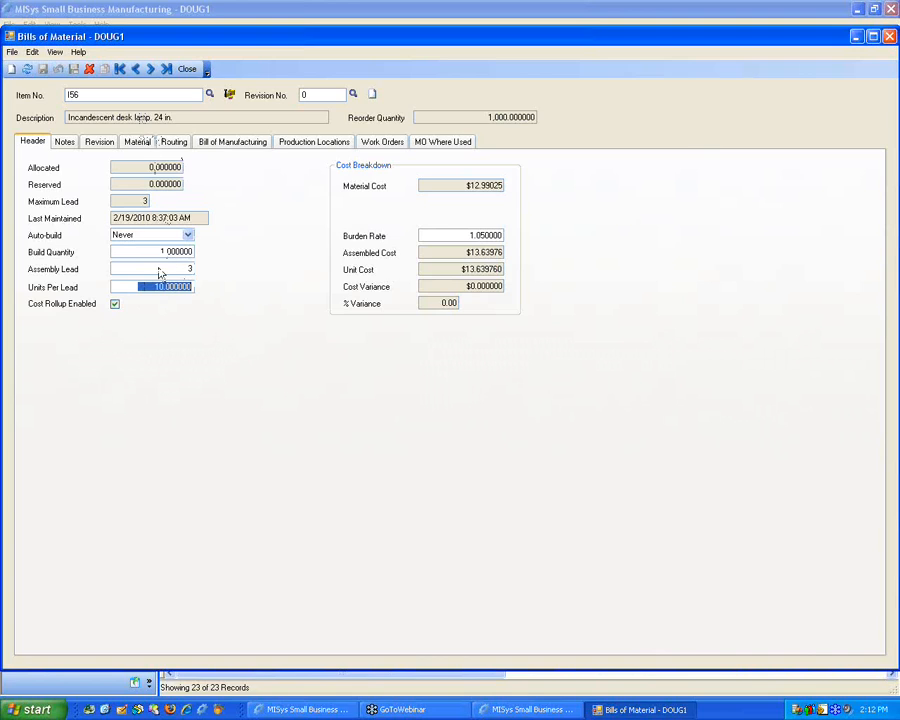
pyautogui.moveTo(160, 269); pyautogui.dragTo(235, 281)
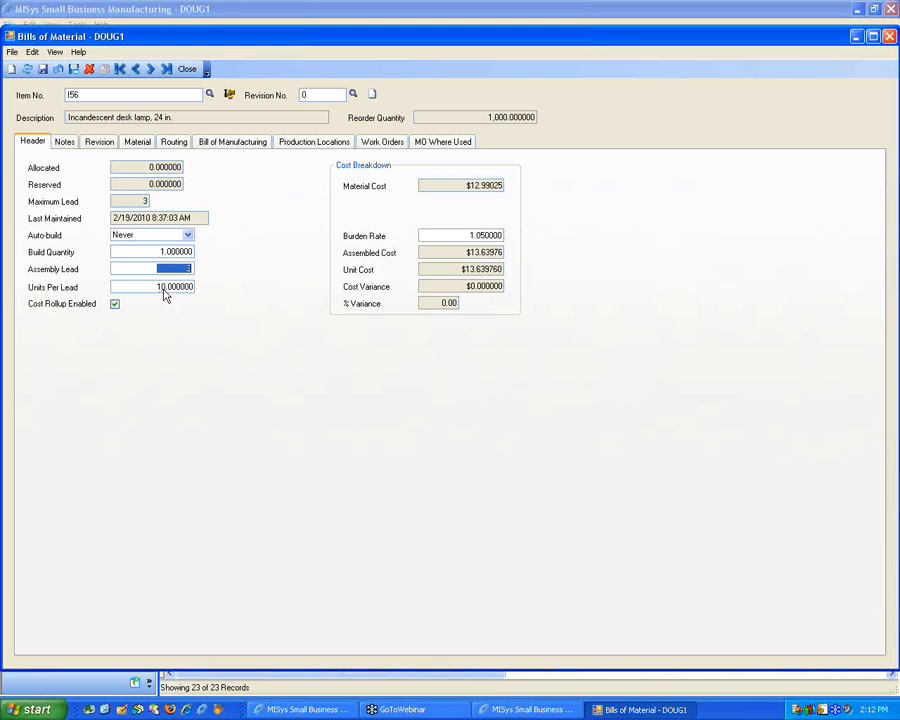
pyautogui.moveTo(148, 288); pyautogui.dragTo(240, 290)
# Set the required quantity of the 3/8 hex nut, component I19, to 3 and save the bill with a cost rollup.
pyautogui.click(138, 142)
pyautogui.click(200, 212)
pyautogui.moveTo(194, 212); pyautogui.dragTo(238, 211)
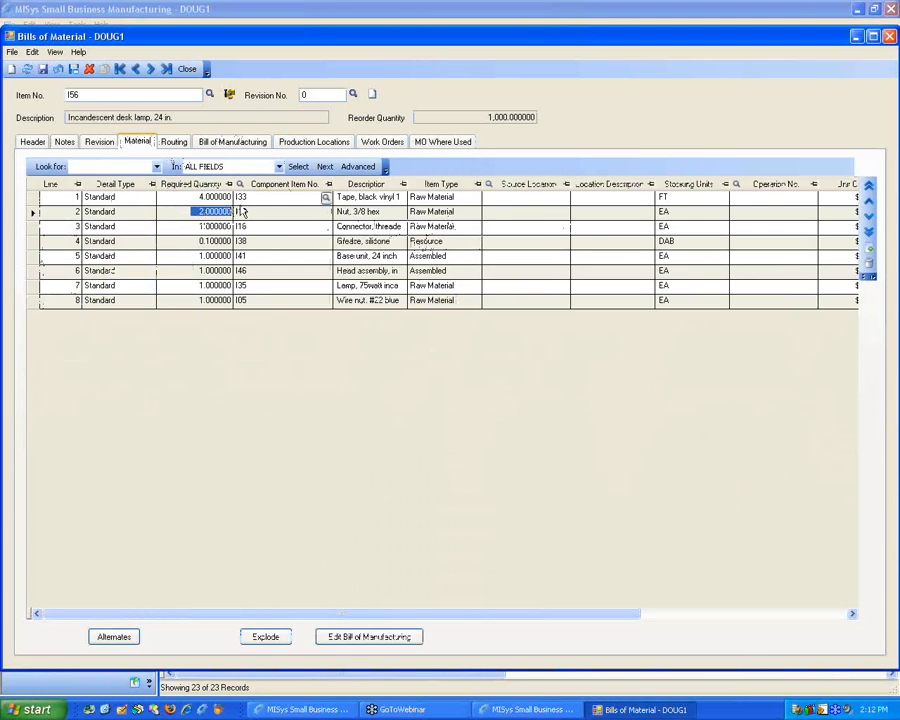
pyautogui.write('3')
pyautogui.click(175, 226)
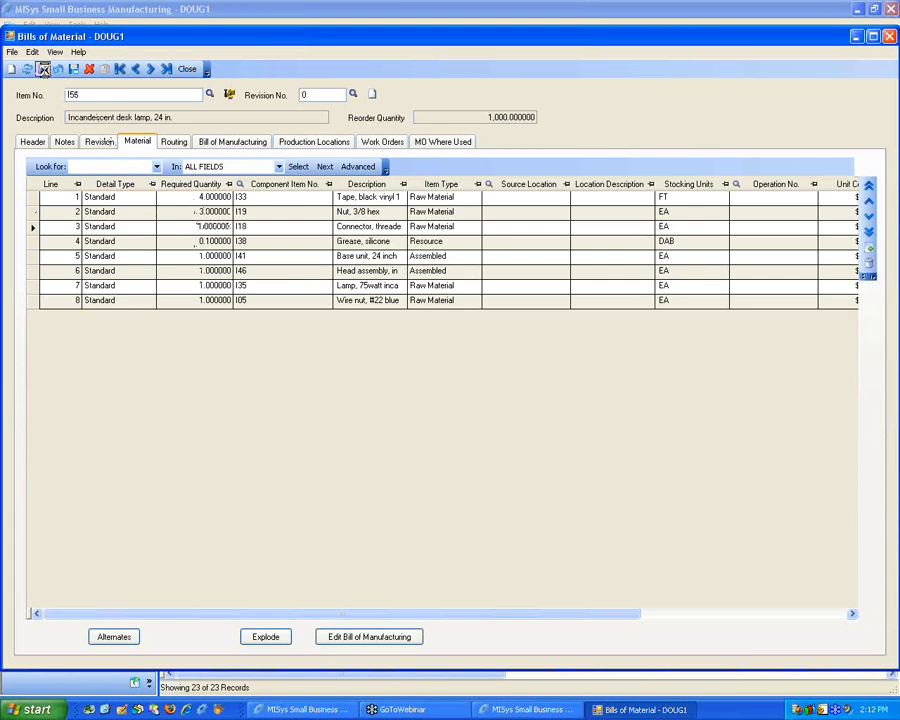
pyautogui.click(43, 68)
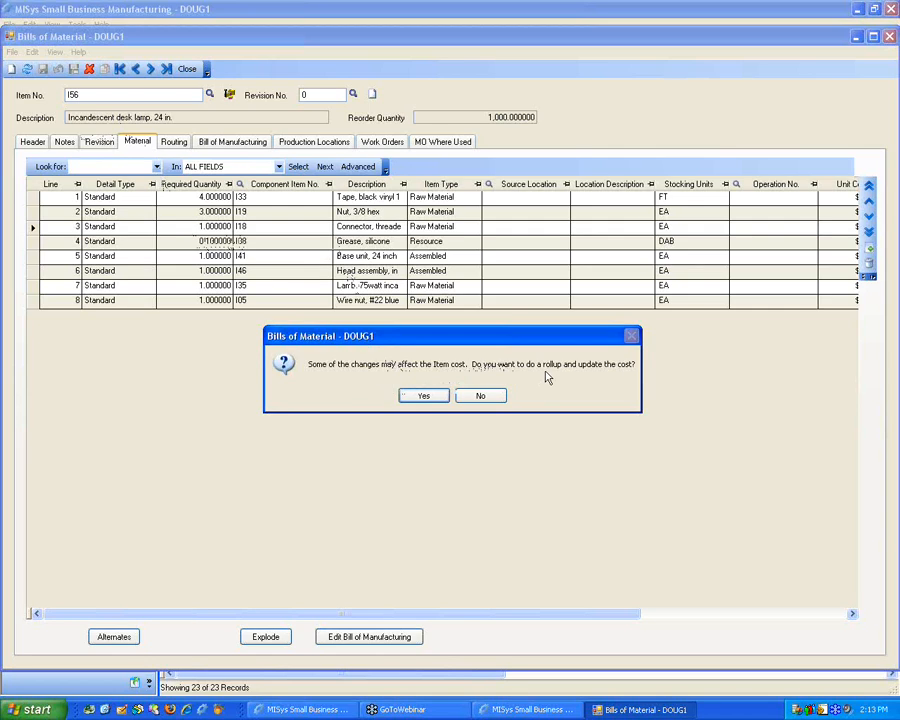
pyautogui.click(421, 397)
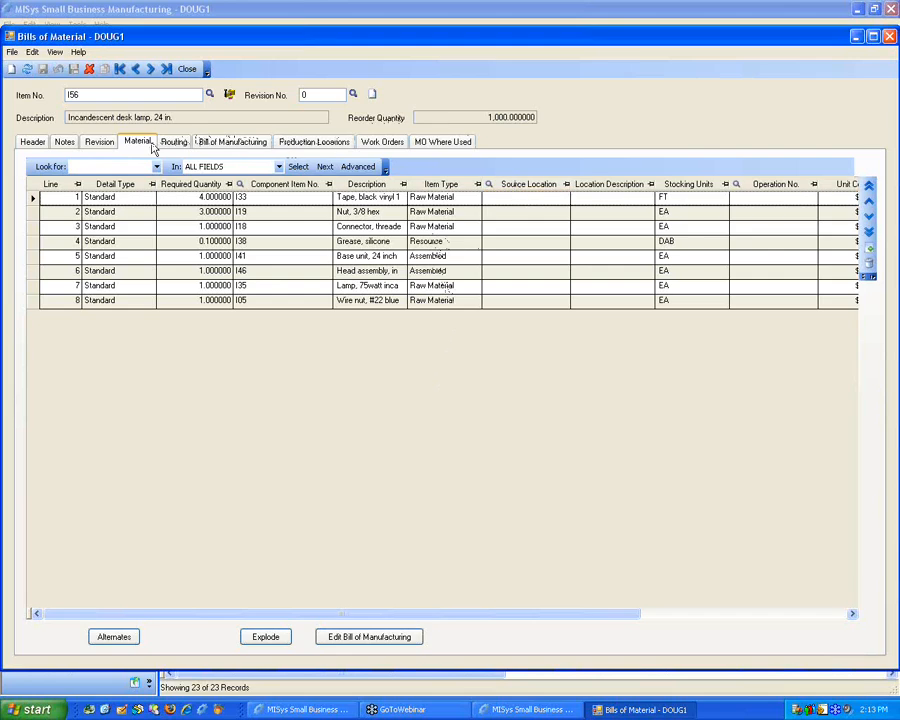
# View the BOM alternate items for component I18 on line 3, then close them and the bill of material.
pyautogui.click(42, 227)
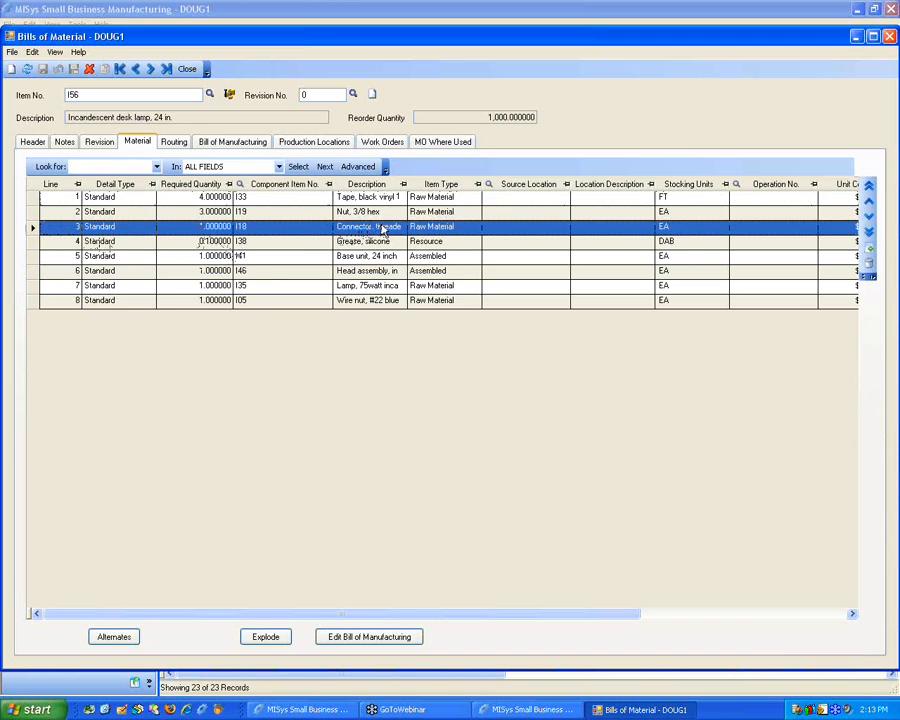
pyautogui.click(113, 641)
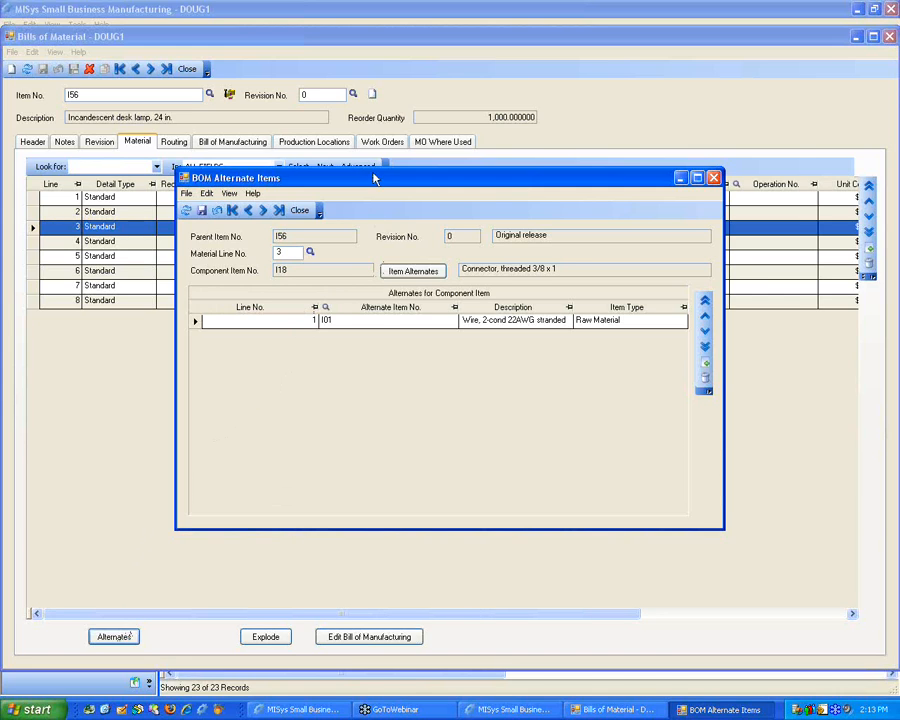
pyautogui.moveTo(374, 179); pyautogui.dragTo(336, 251)
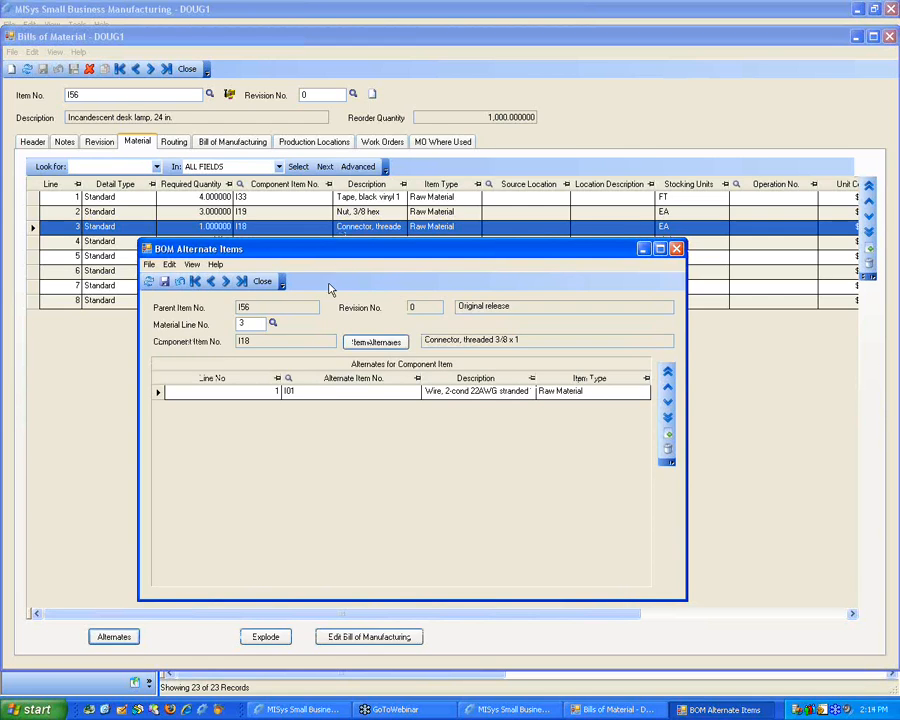
pyautogui.click(293, 391)
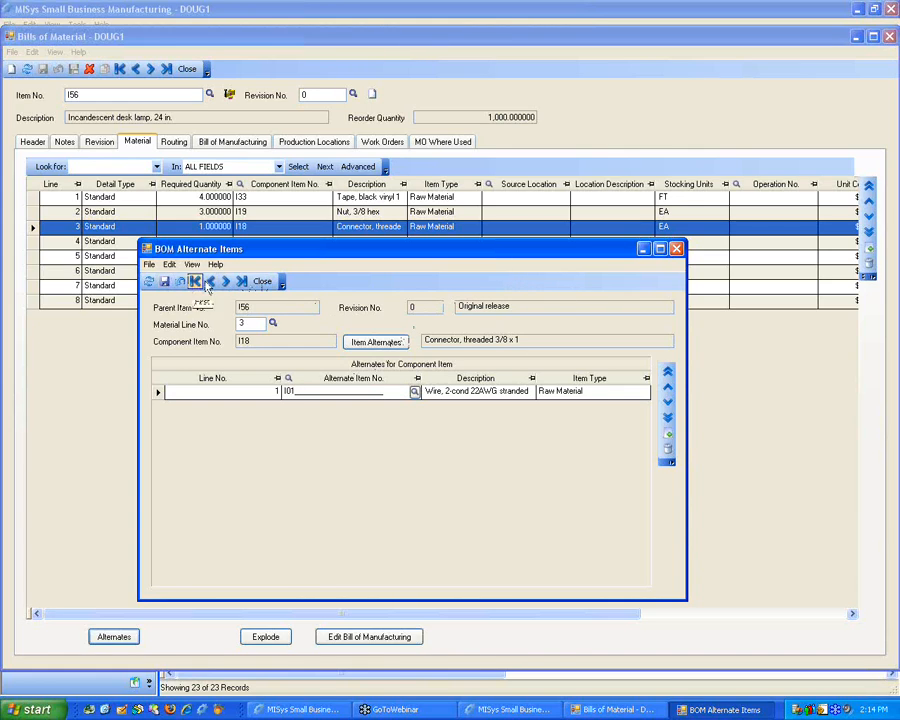
pyautogui.click(262, 281)
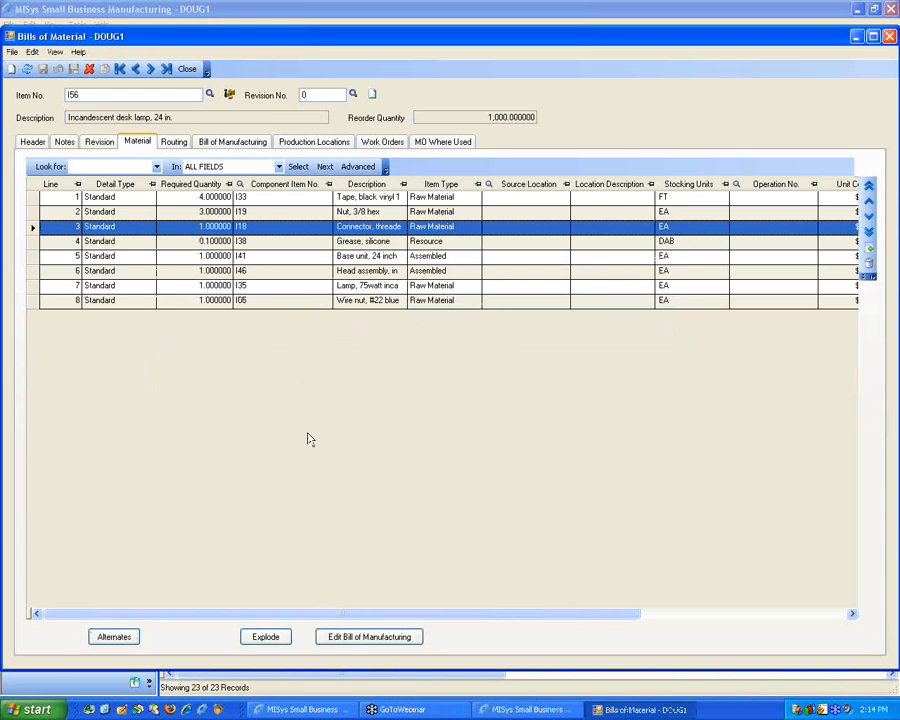
pyautogui.moveTo(779, 41); pyautogui.dragTo(704, 66)
pyautogui.click(782, 62)
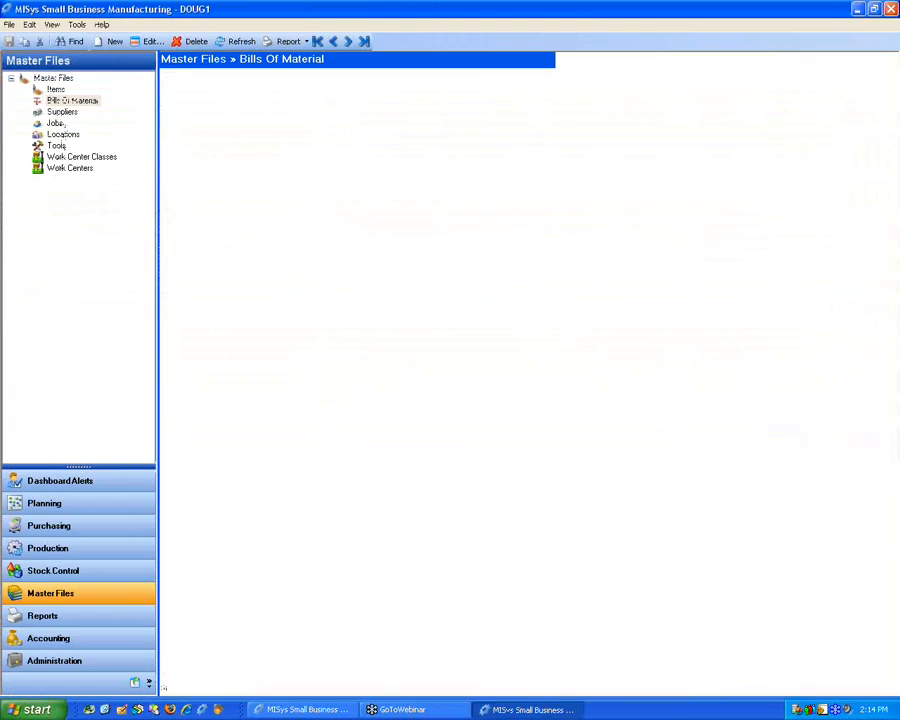
# View the vendors available for supplier import from Sage Accpac ERP, select vendor 1350, and close the list without importing.
pyautogui.click(62, 112)
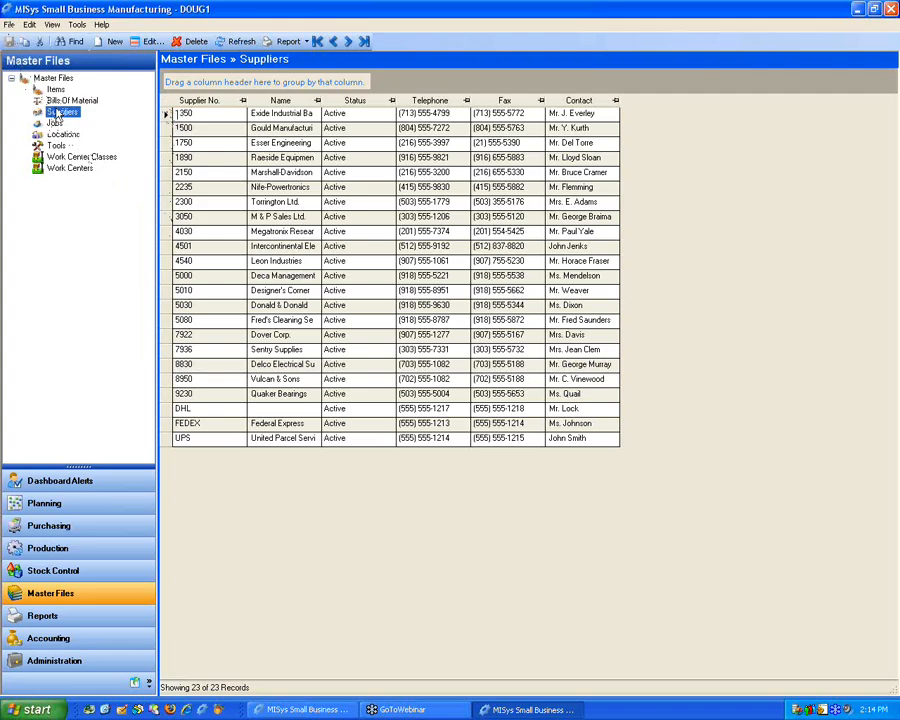
pyautogui.click(9, 24)
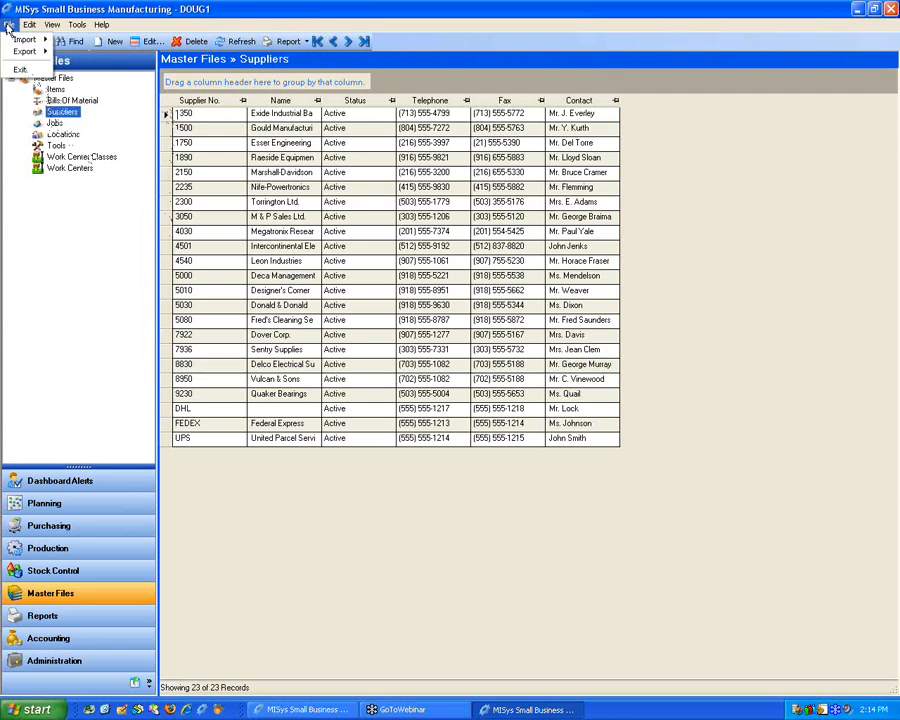
pyautogui.moveTo(24, 39)
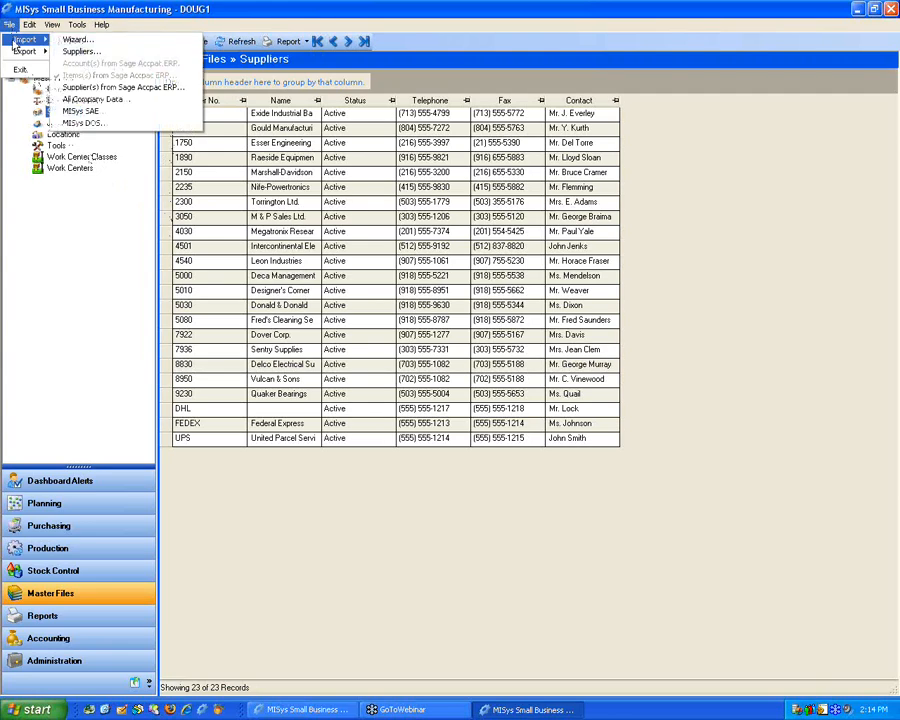
pyautogui.click(125, 87)
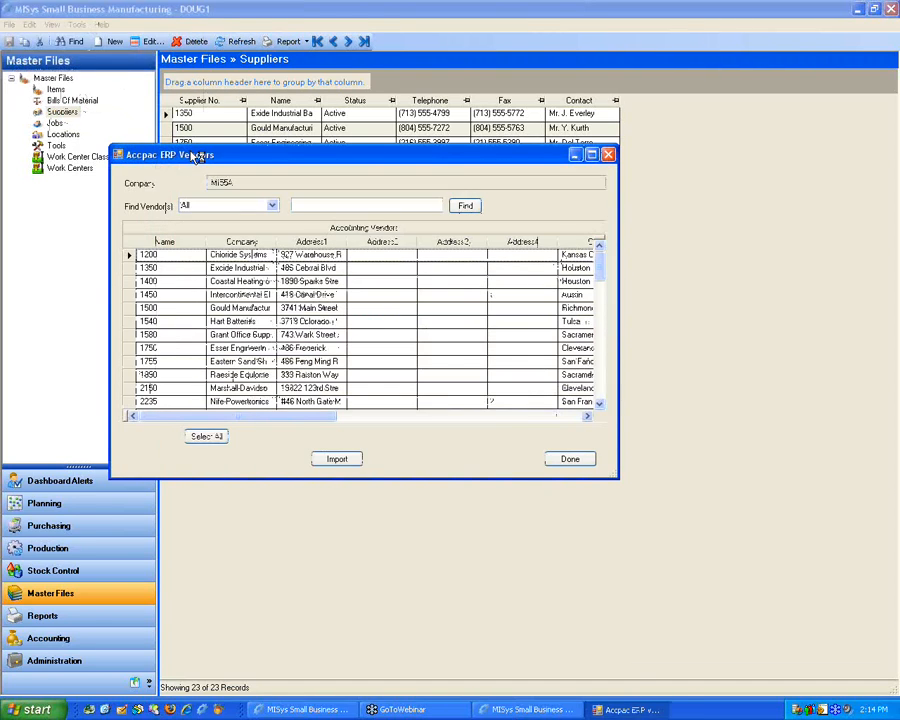
pyautogui.click(137, 258)
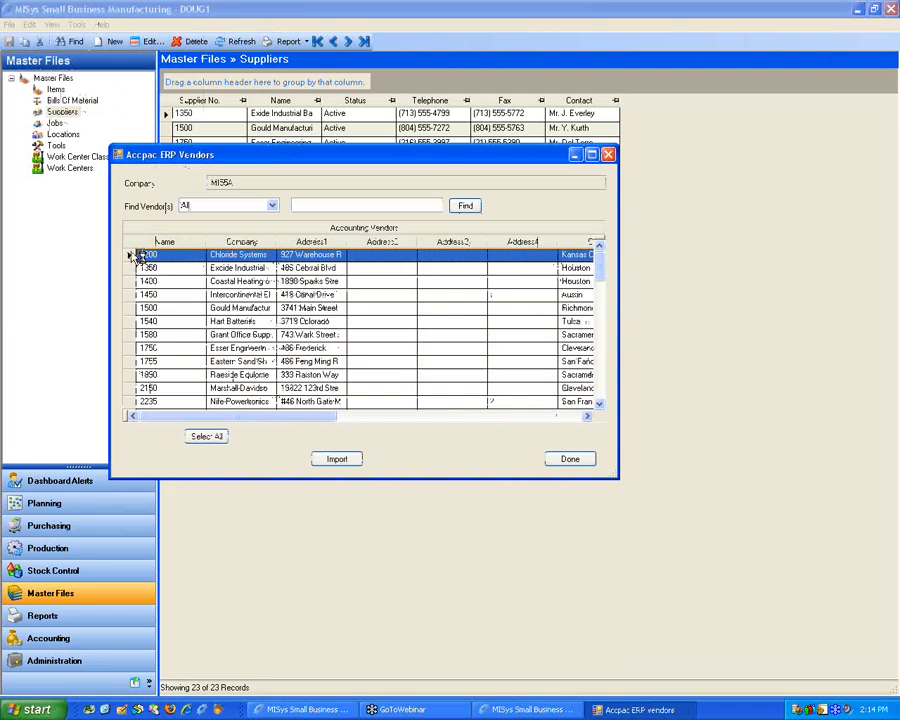
pyautogui.click(135, 268)
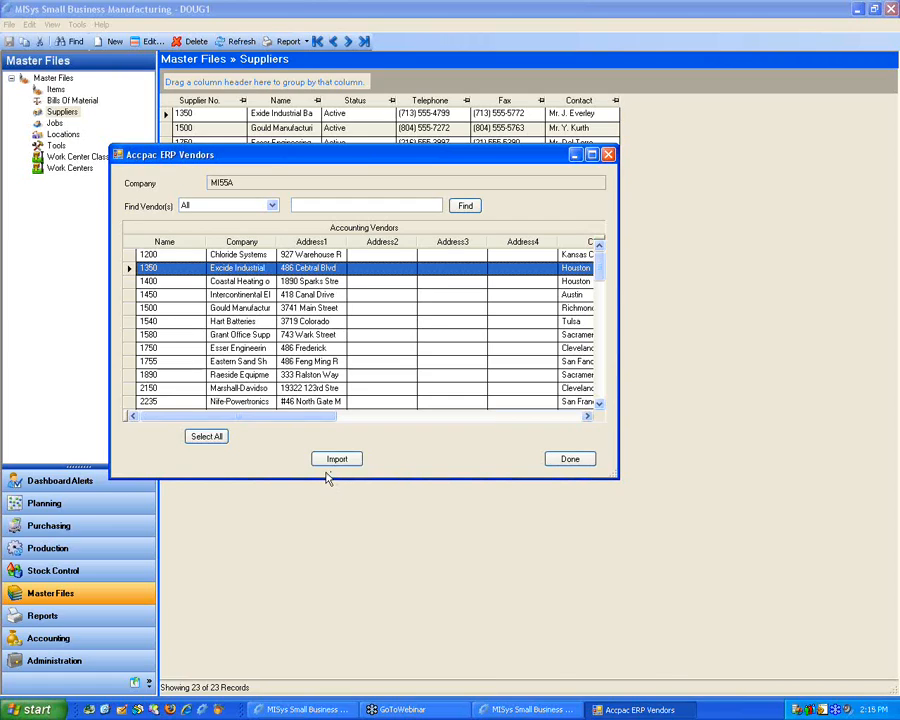
pyautogui.click(566, 459)
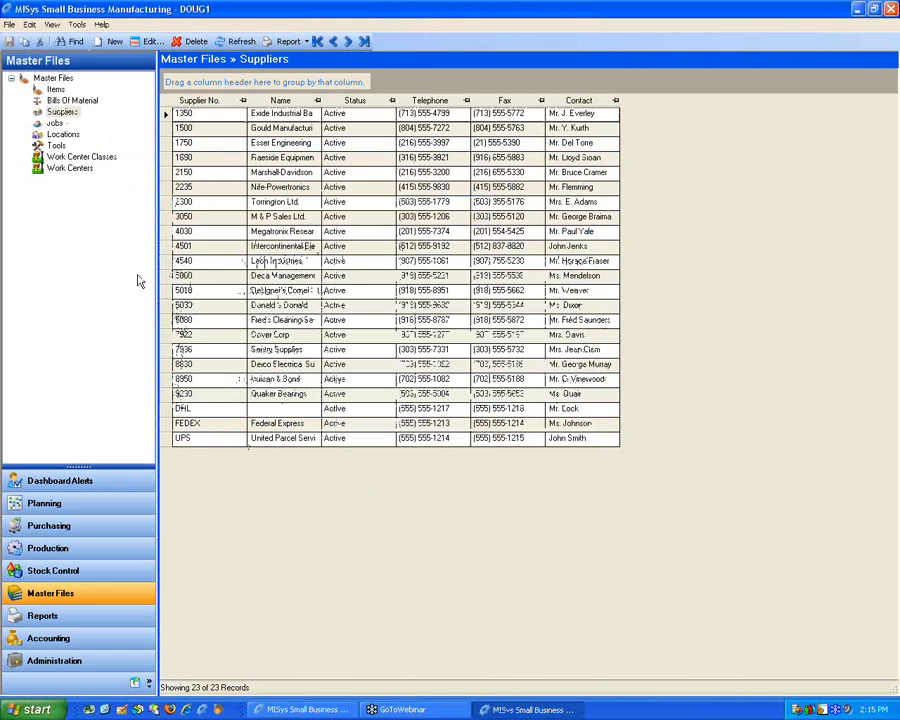
# View the Jobs and Locations master files and select the main stockroom, LOC01.
pyautogui.click(57, 124)
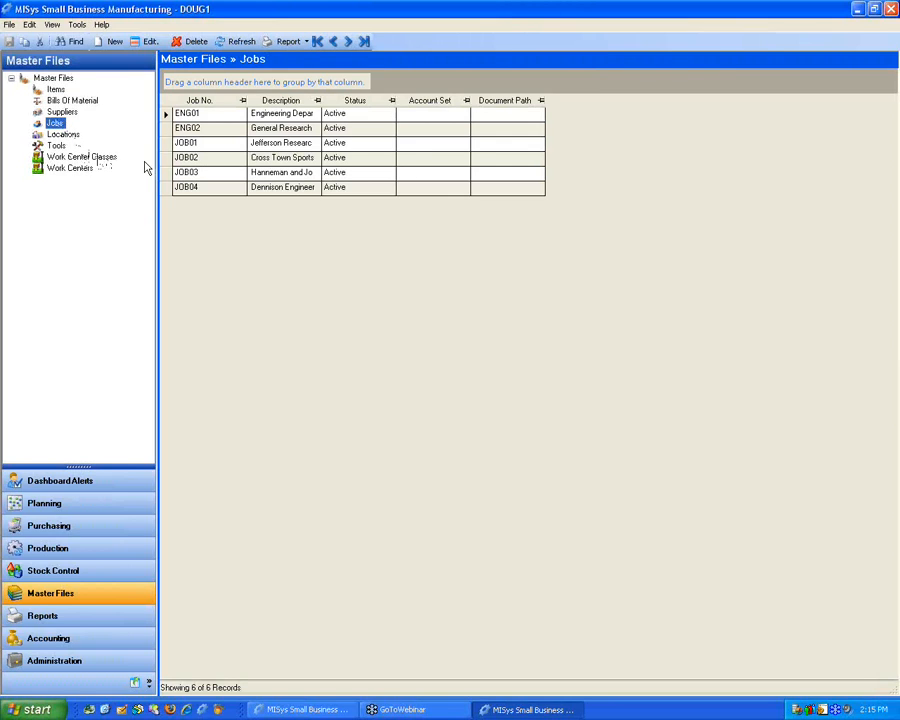
pyautogui.click(60, 134)
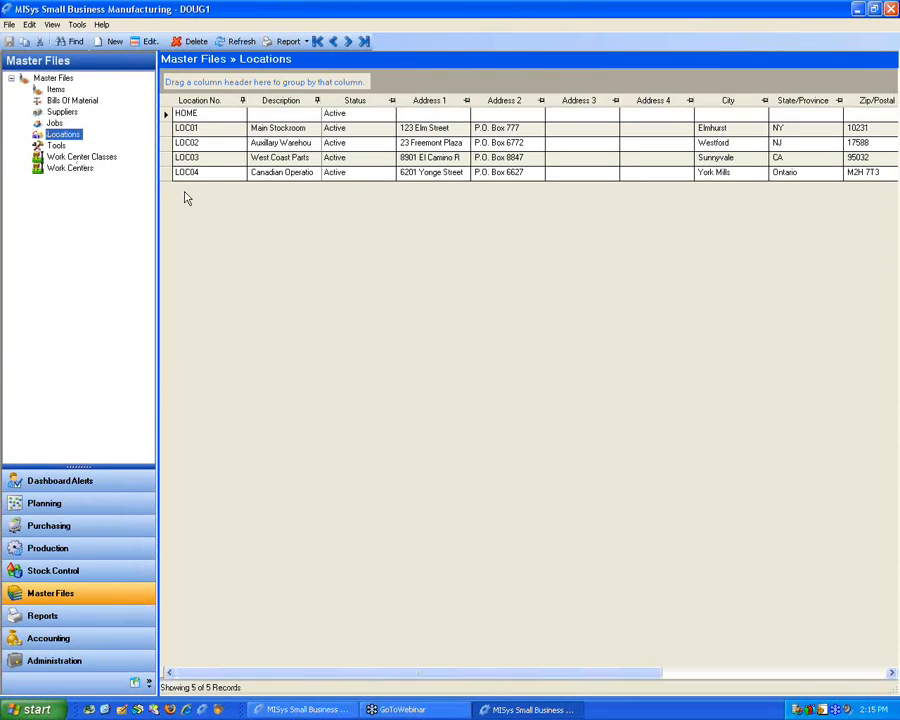
pyautogui.click(168, 130)
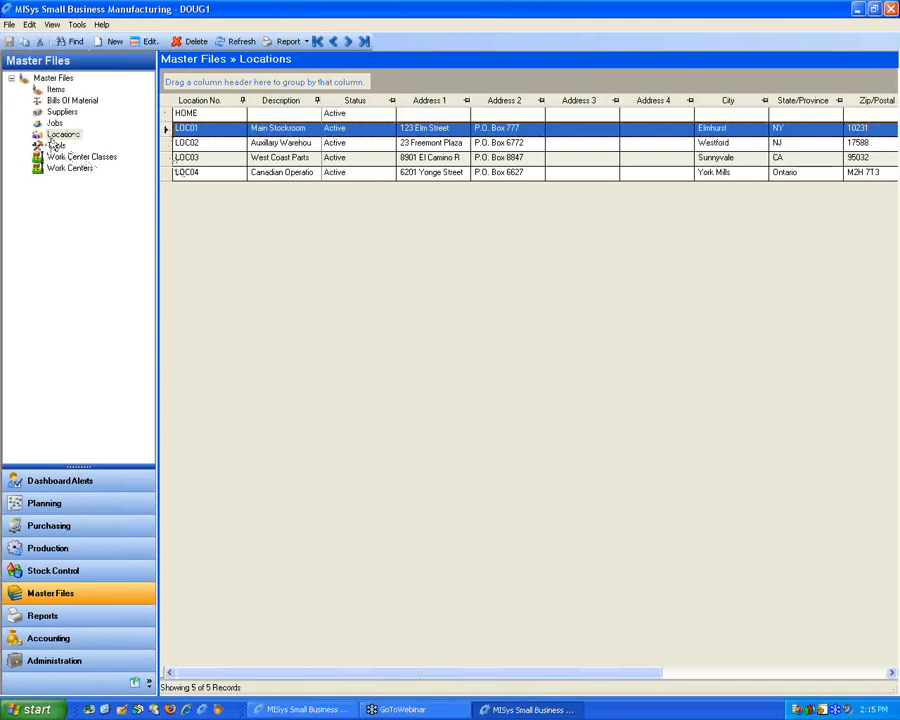
# Expand the Stock Check planning functions to show the item, assembly, supplier and sales transfers and the batch check options.
pyautogui.click(40, 506)
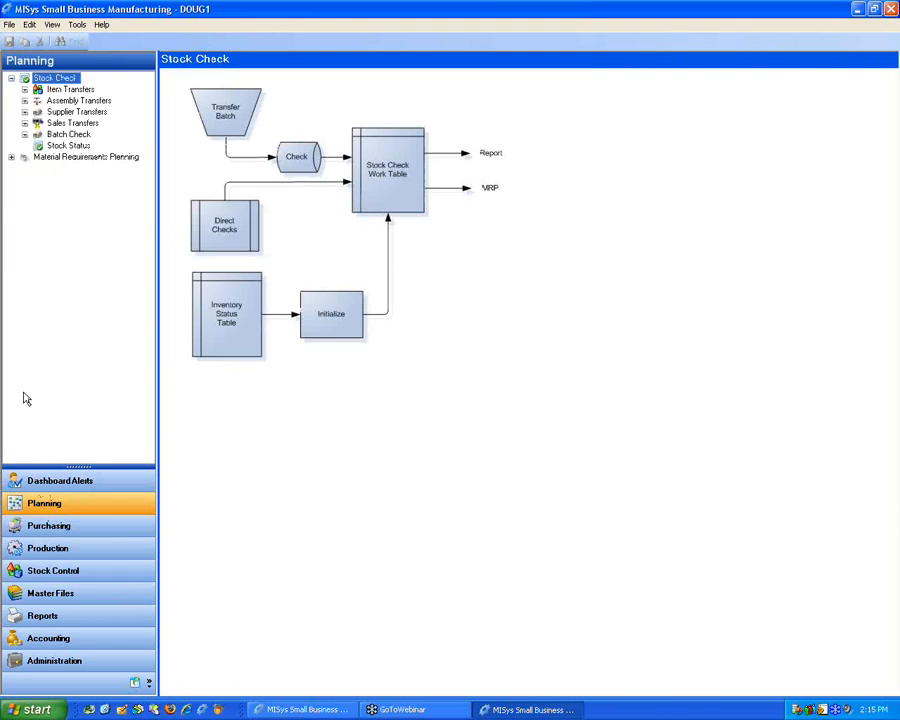
pyautogui.click(24, 89)
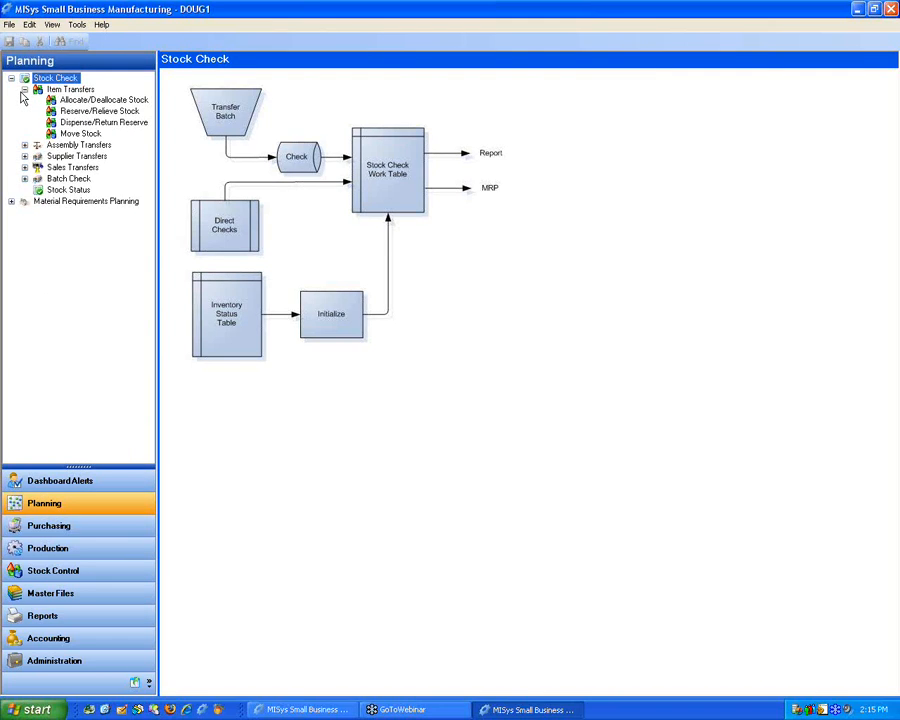
pyautogui.click(24, 89)
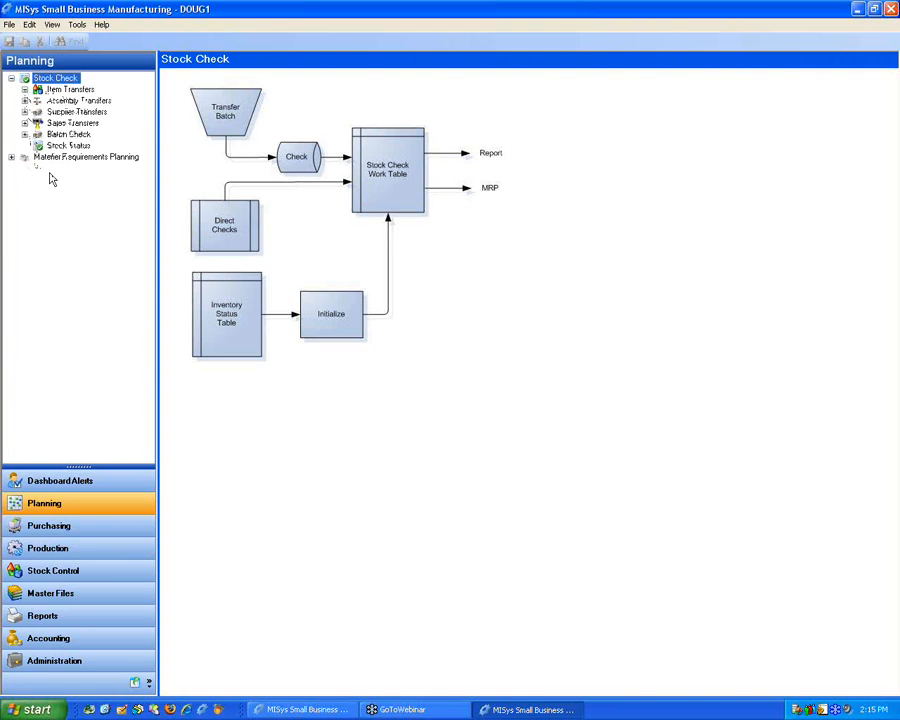
pyautogui.click(24, 89)
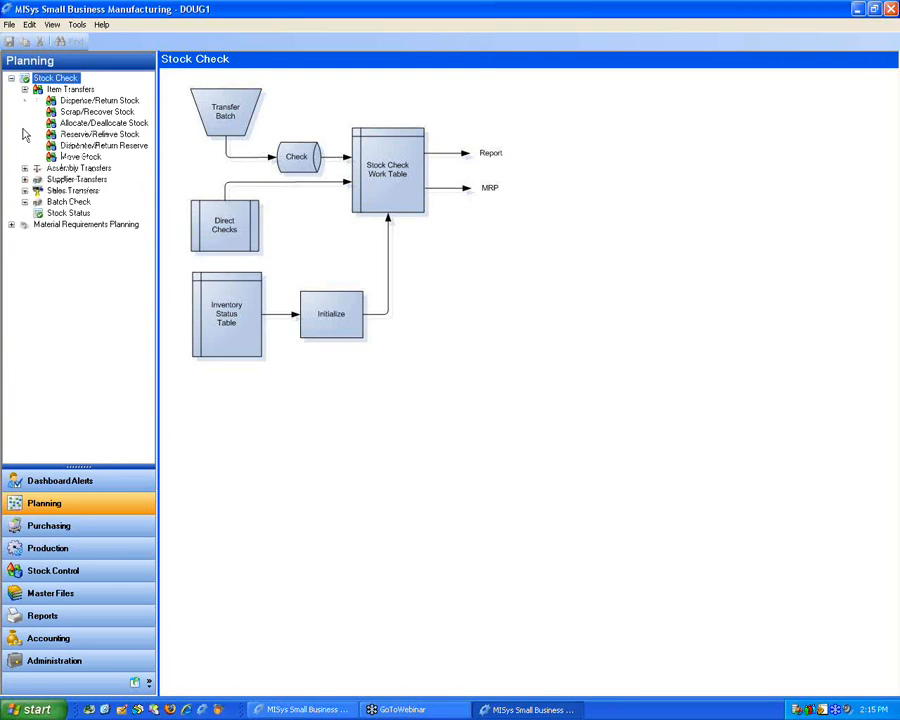
pyautogui.click(24, 168)
pyautogui.click(24, 270)
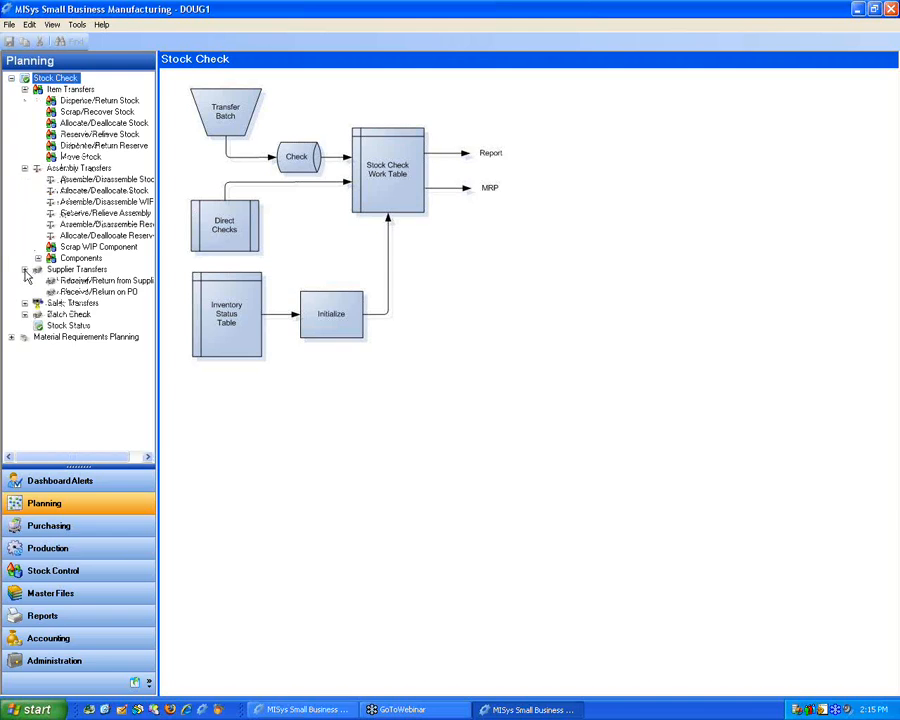
pyautogui.click(24, 302)
pyautogui.click(24, 348)
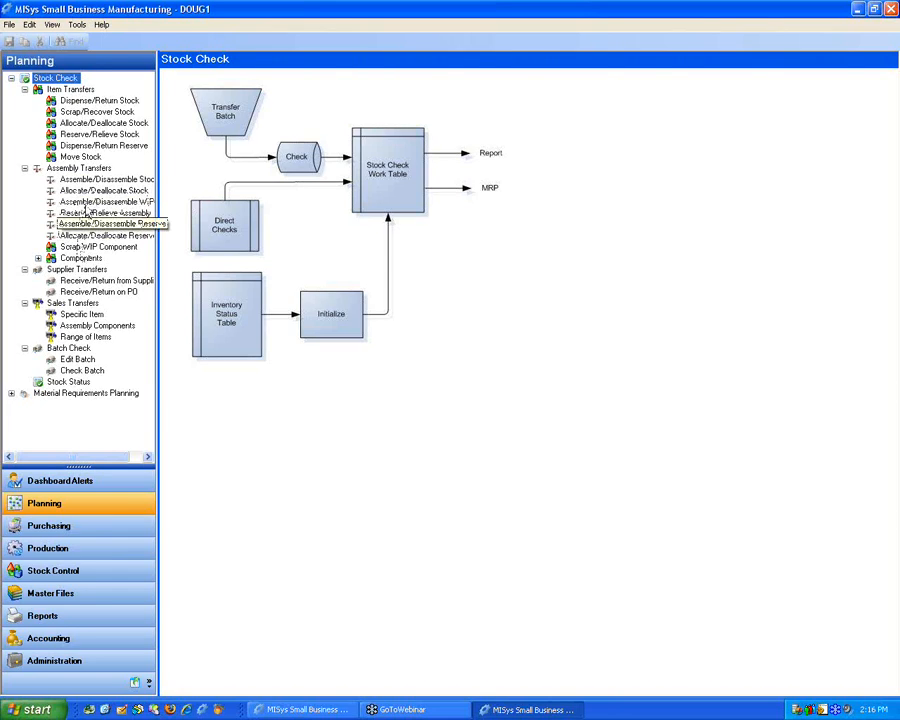
# Set up an Assemble/Disassemble Stock check for item I56 at location LOC01 with a quantity of 1,500.
pyautogui.click(112, 179)
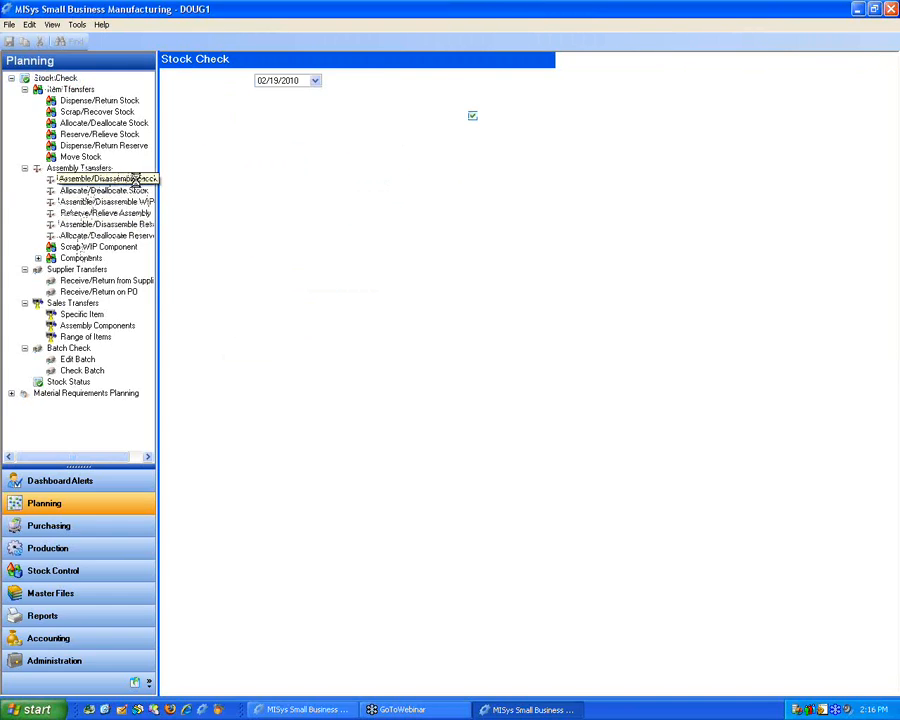
pyautogui.click(285, 95)
pyautogui.write('156')
pyautogui.press('Tab')
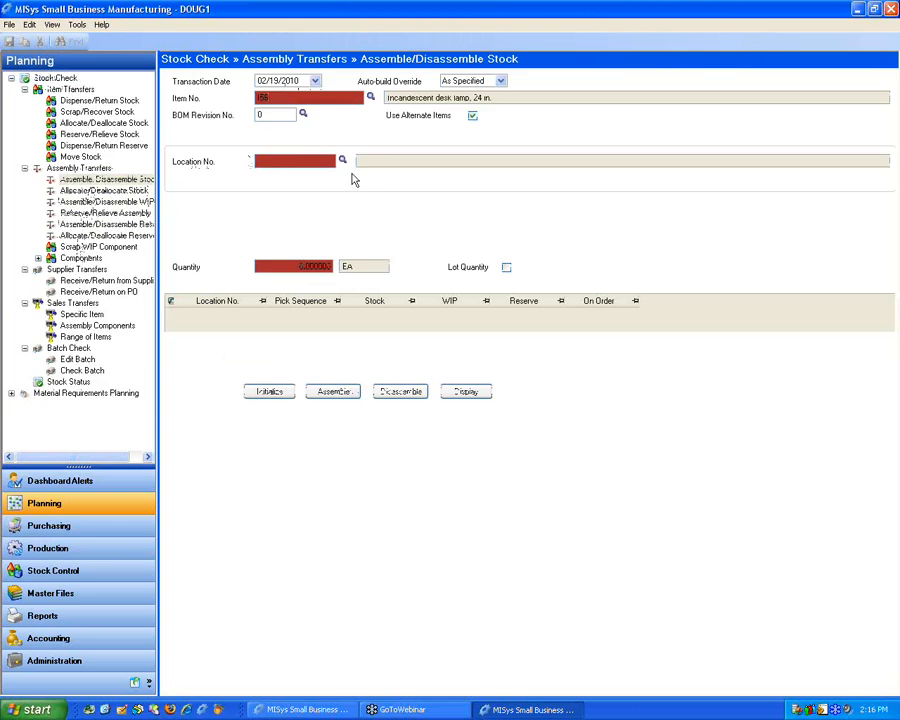
pyautogui.write('LOC01')
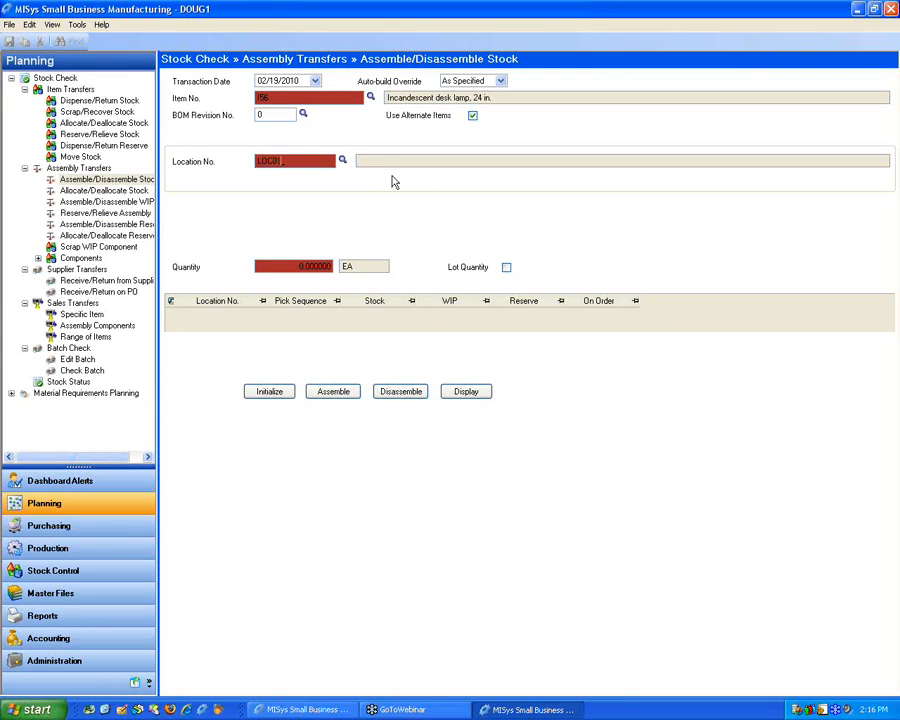
pyautogui.press('Tab')
pyautogui.write('1,')
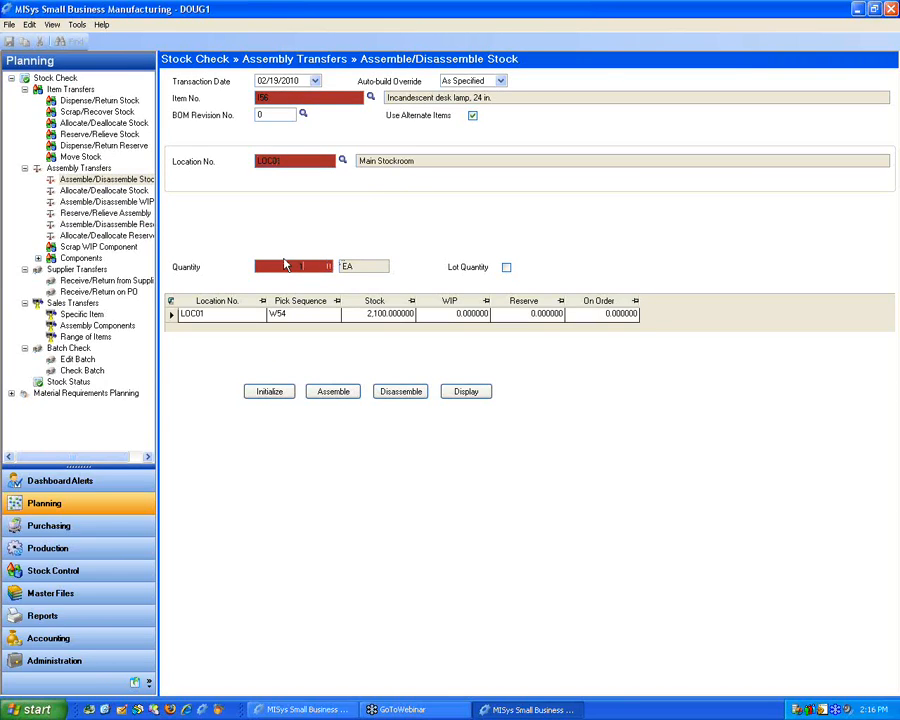
pyautogui.write('500')
pyautogui.press('Tab')
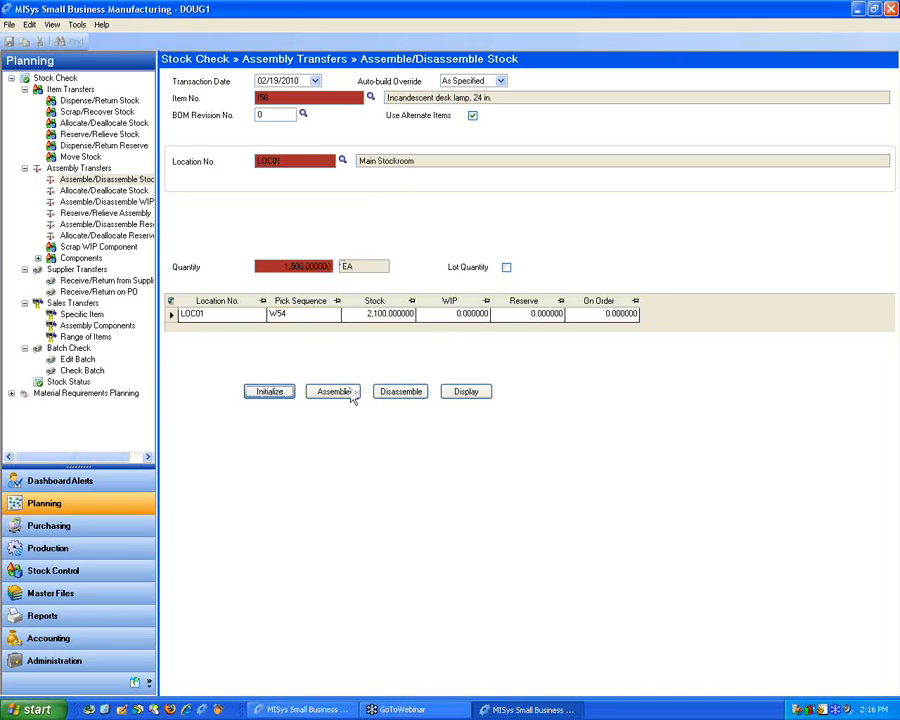
# Initialize the stock check with available stock based on stock only, and run the assemble check.
pyautogui.click(268, 391)
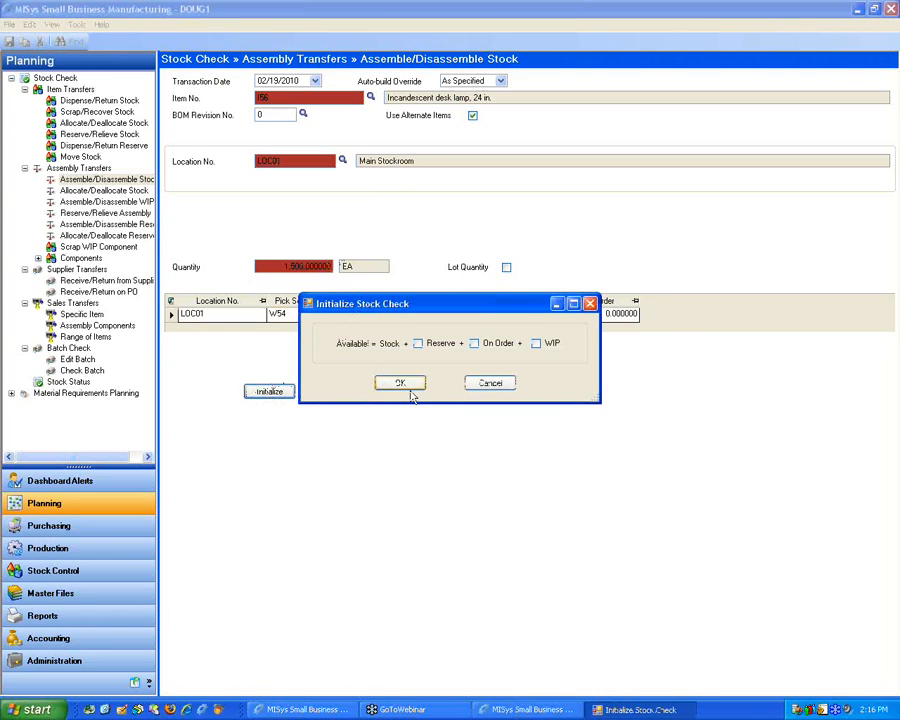
pyautogui.click(404, 385)
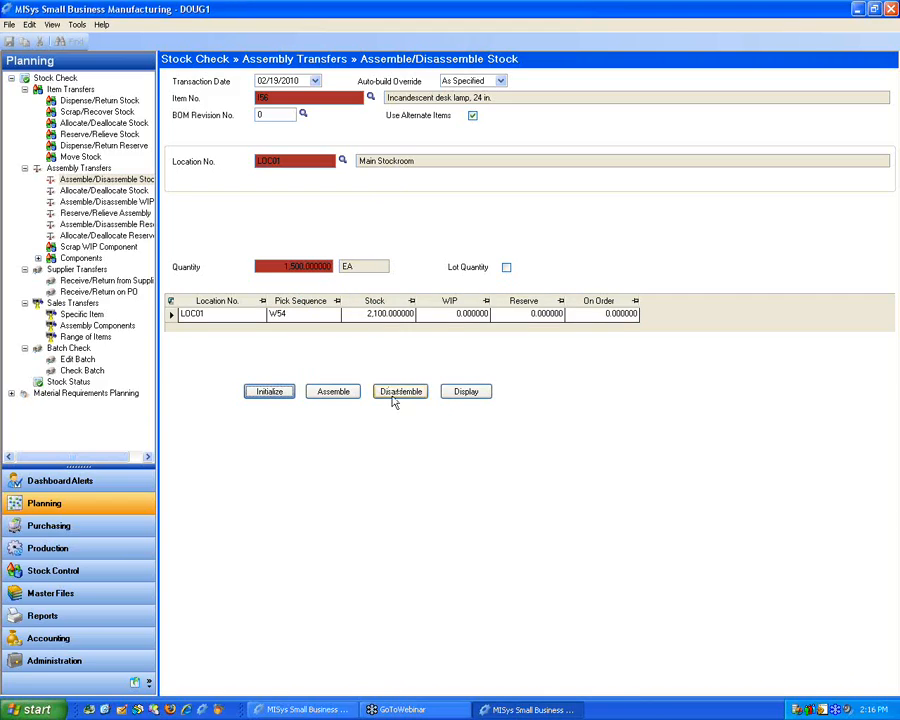
pyautogui.click(336, 396)
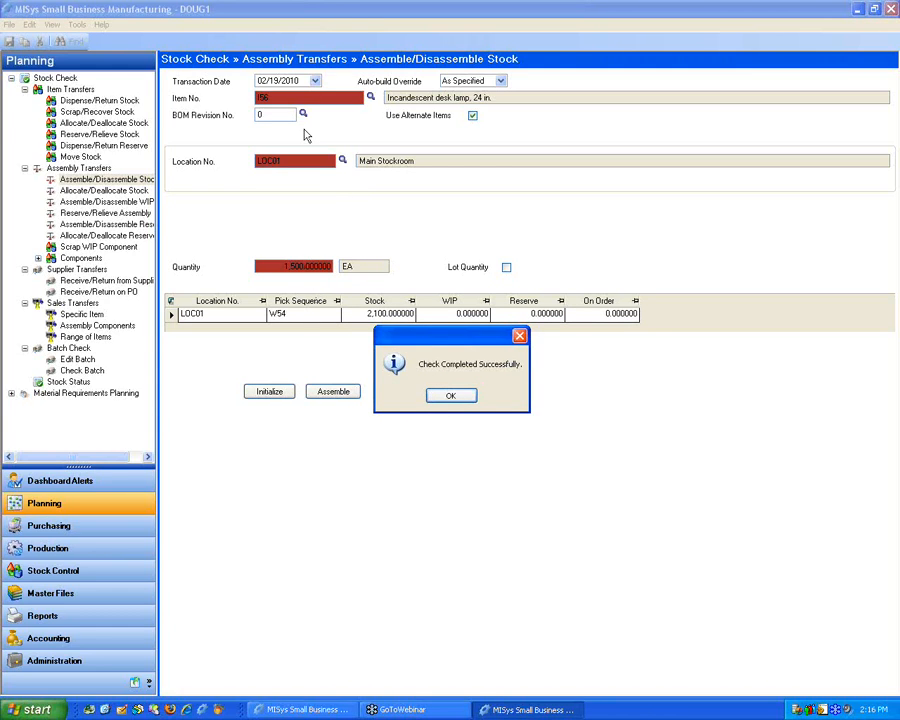
pyautogui.click(450, 395)
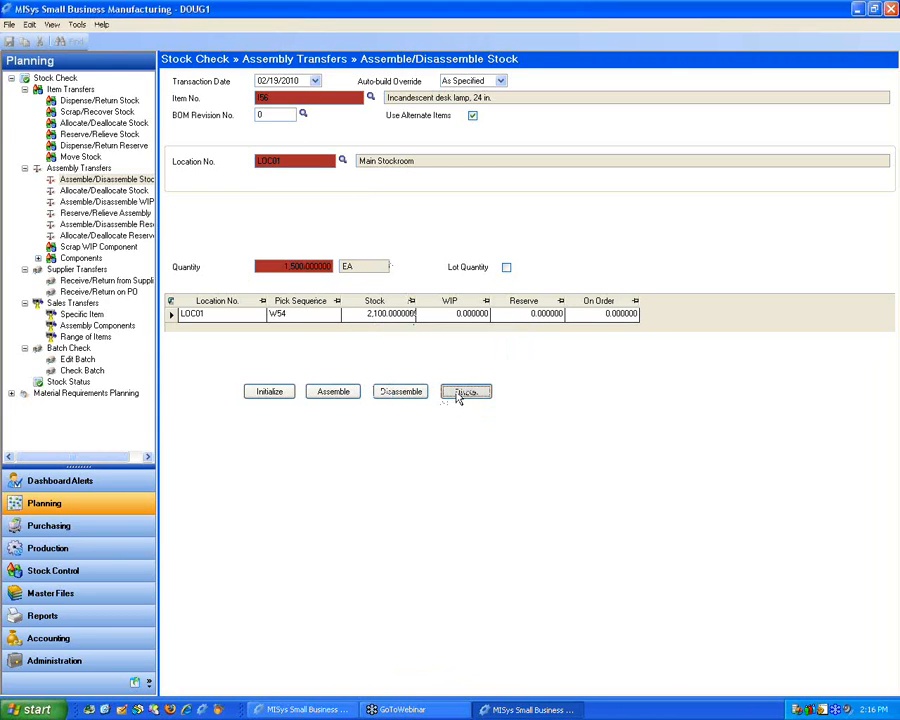
# Display the stock check results and filter them with an advanced find where Location No. equals LOC01.
pyautogui.click(462, 392)
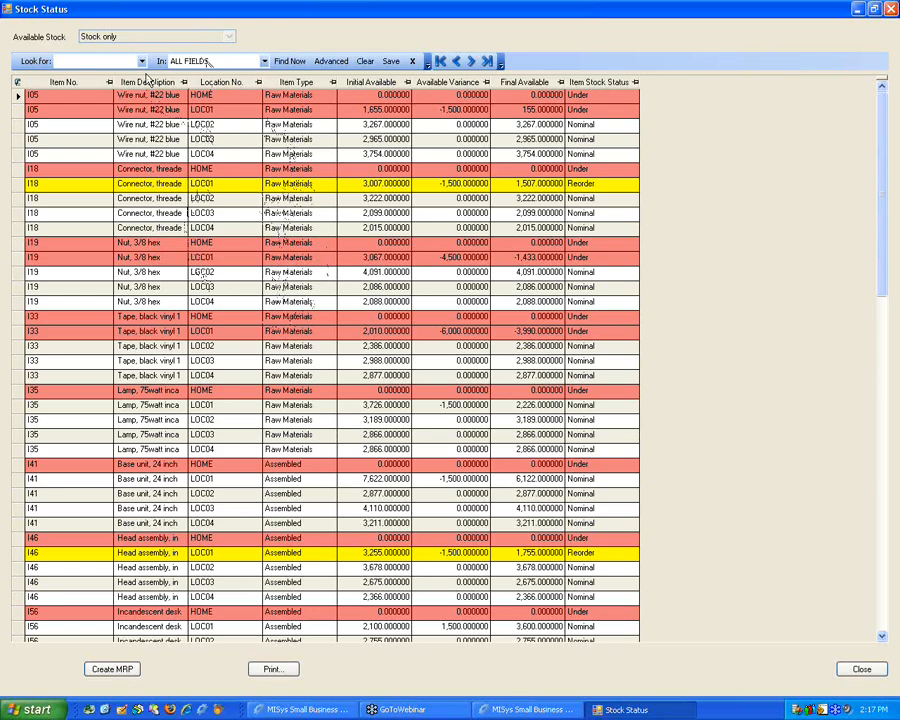
pyautogui.click(333, 62)
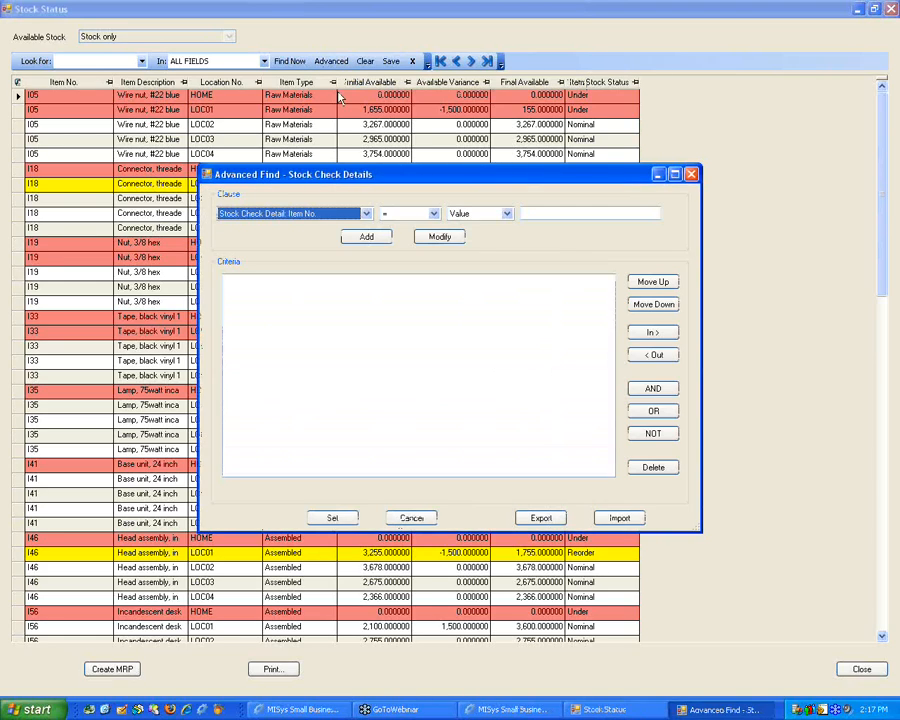
pyautogui.moveTo(337, 178); pyautogui.dragTo(287, 145)
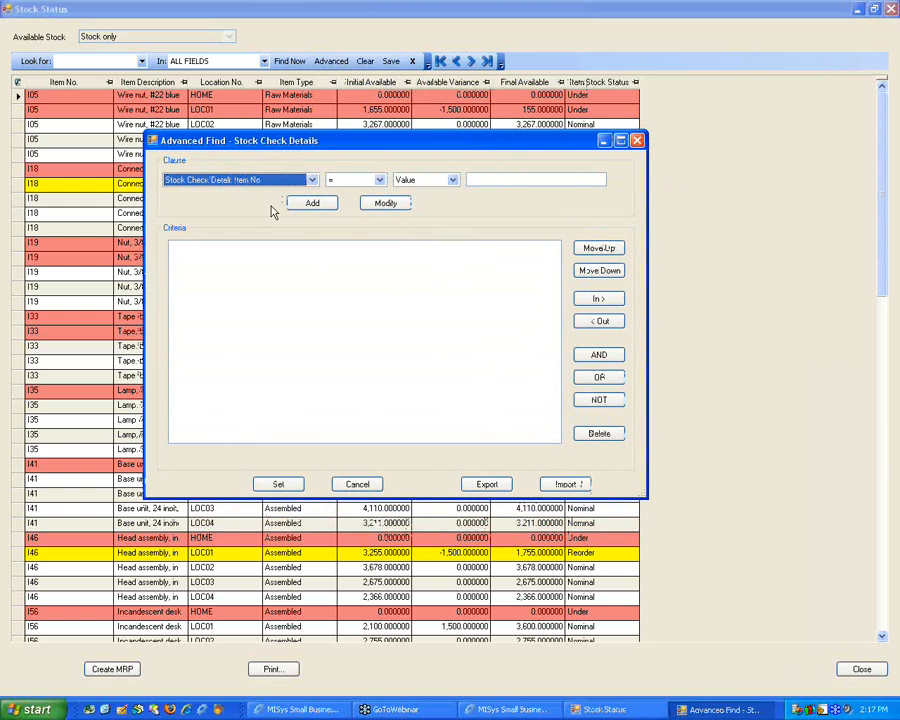
pyautogui.click(311, 181)
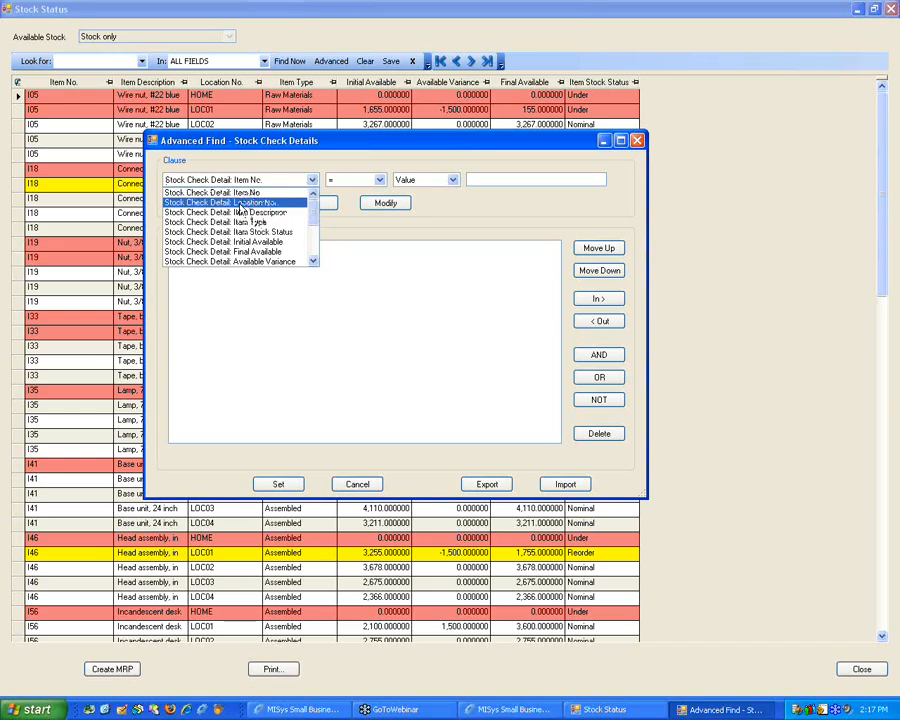
pyautogui.click(250, 202)
pyautogui.click(500, 178)
pyautogui.write('LOC01')
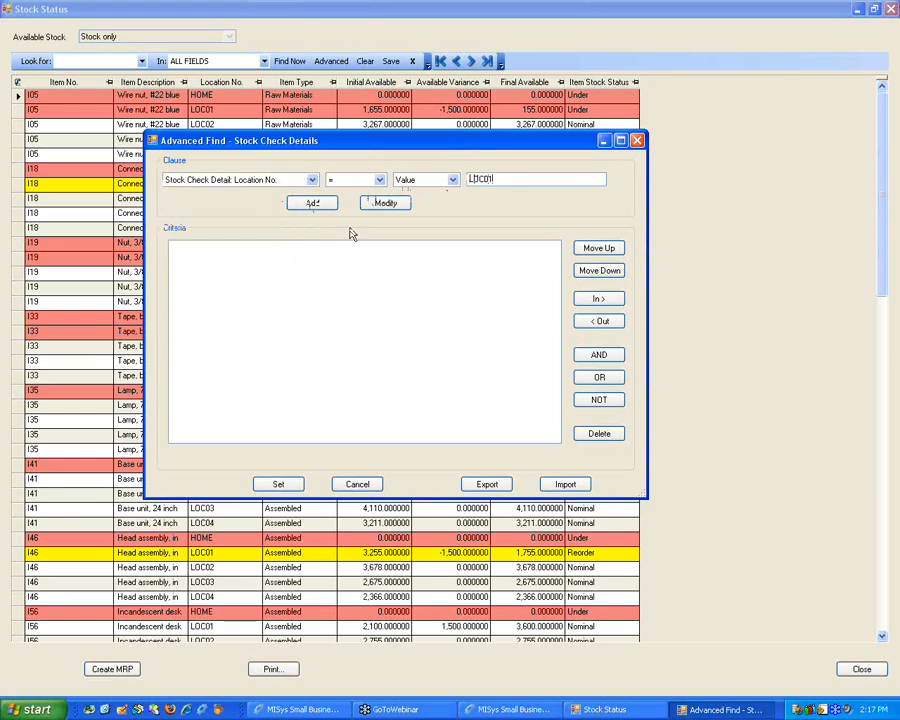
pyautogui.click(326, 205)
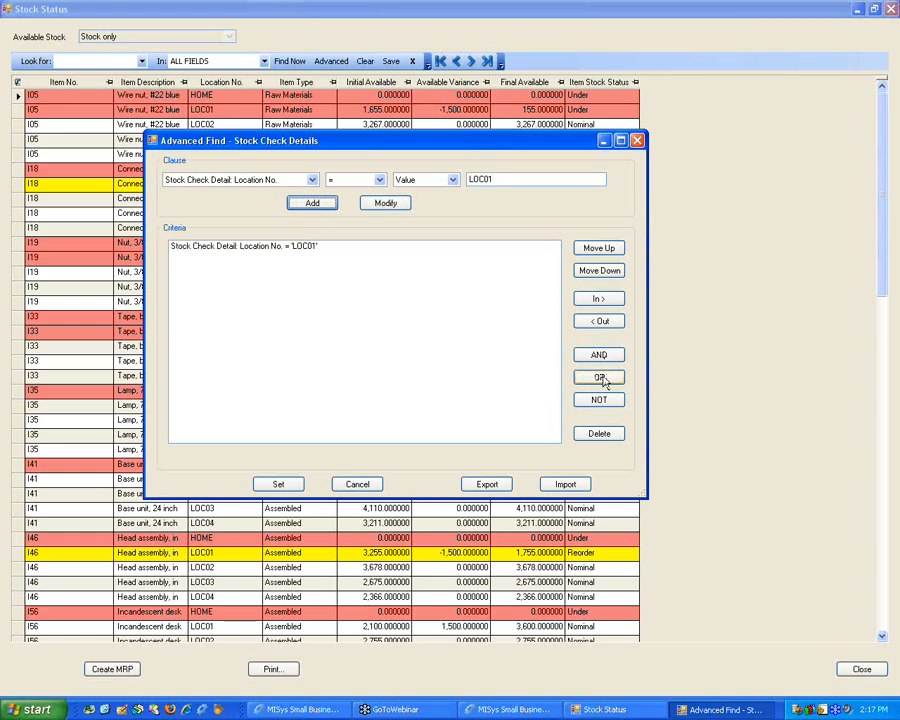
pyautogui.click(283, 486)
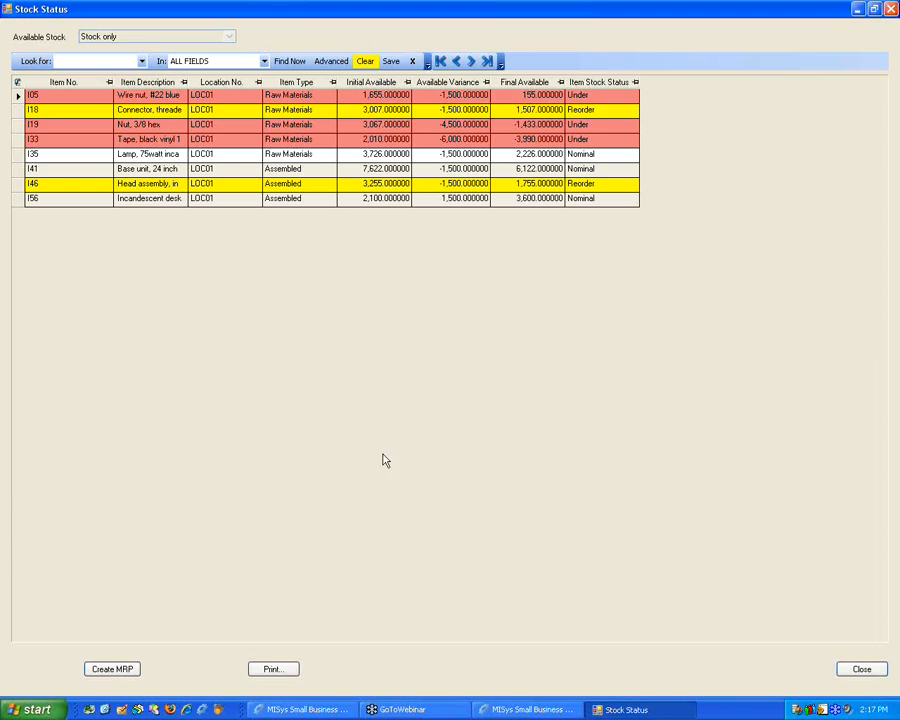
# Close the stock status results and open the list of stock check batches for editing.
pyautogui.click(258, 669)
pyautogui.click(889, 9)
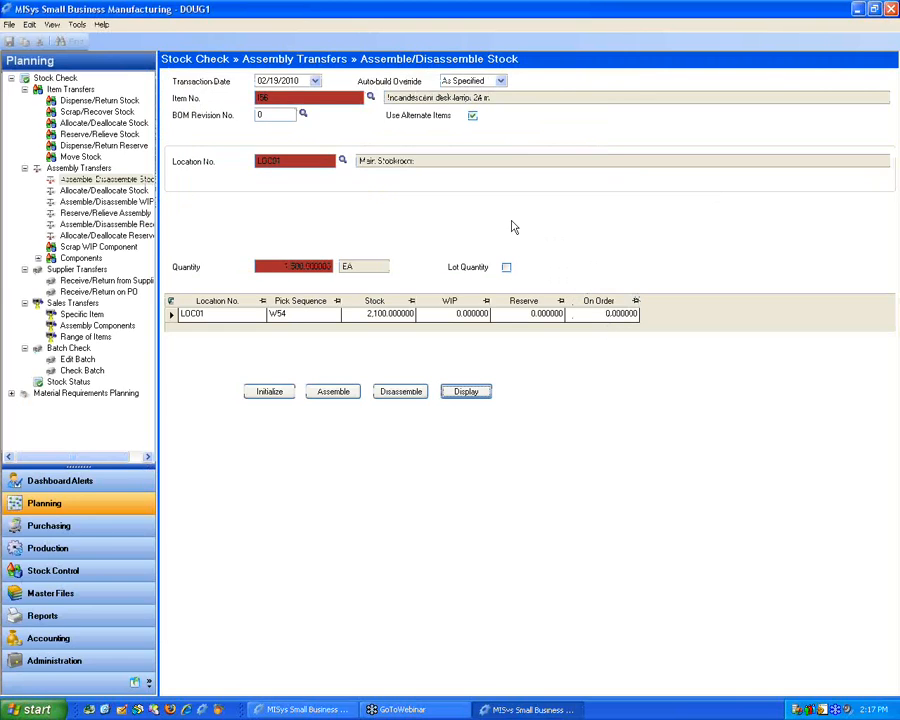
pyautogui.click(26, 170)
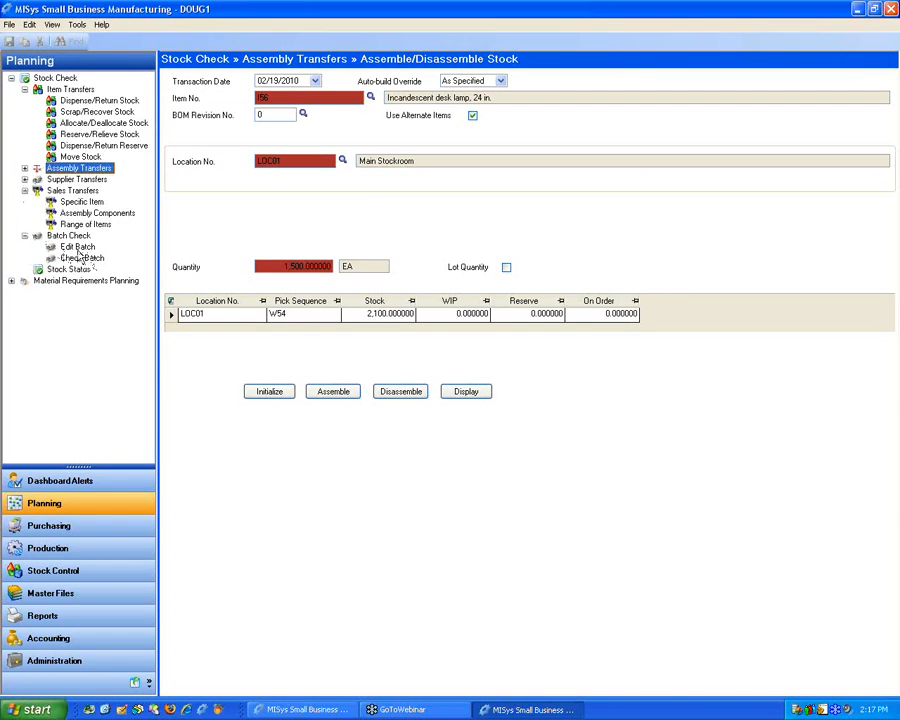
pyautogui.click(77, 247)
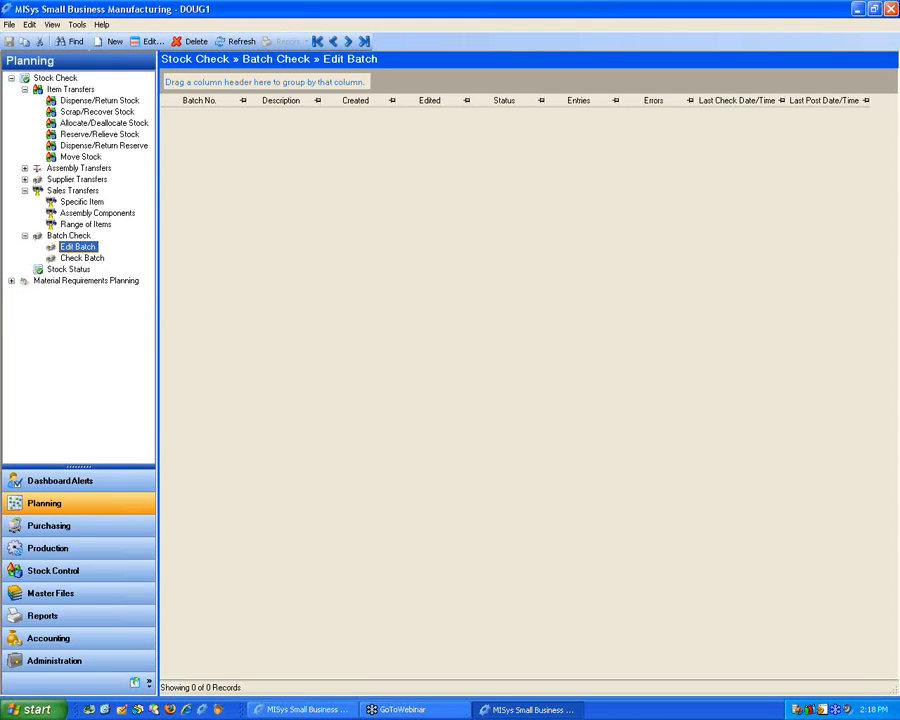
# Switch to Stock Control and list the item, assembly, supplier and sales transfer functions under Stock Transfer.
pyautogui.click(25, 236)
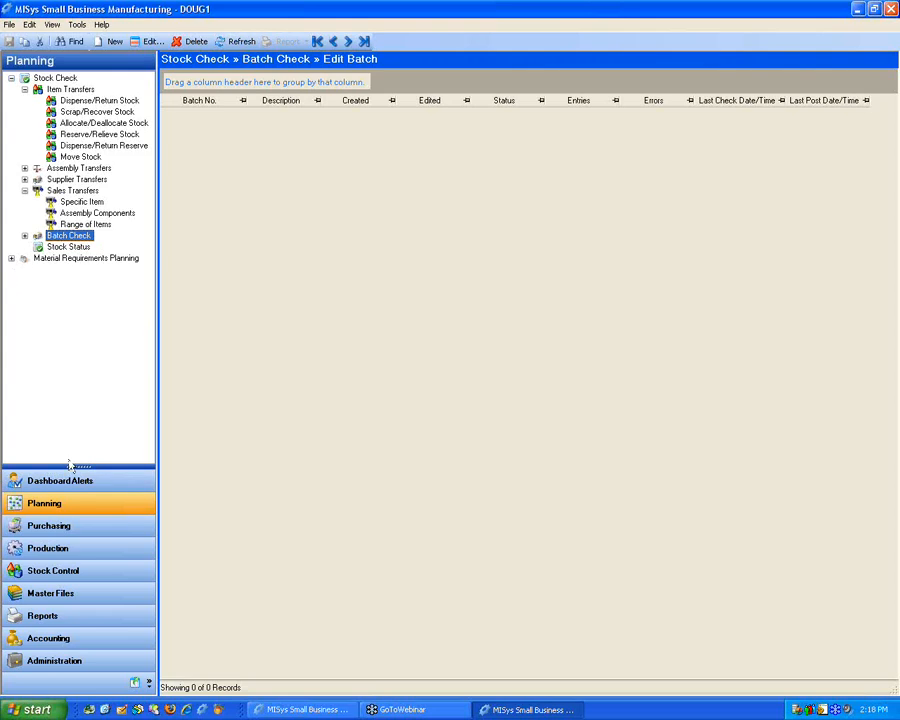
pyautogui.click(58, 573)
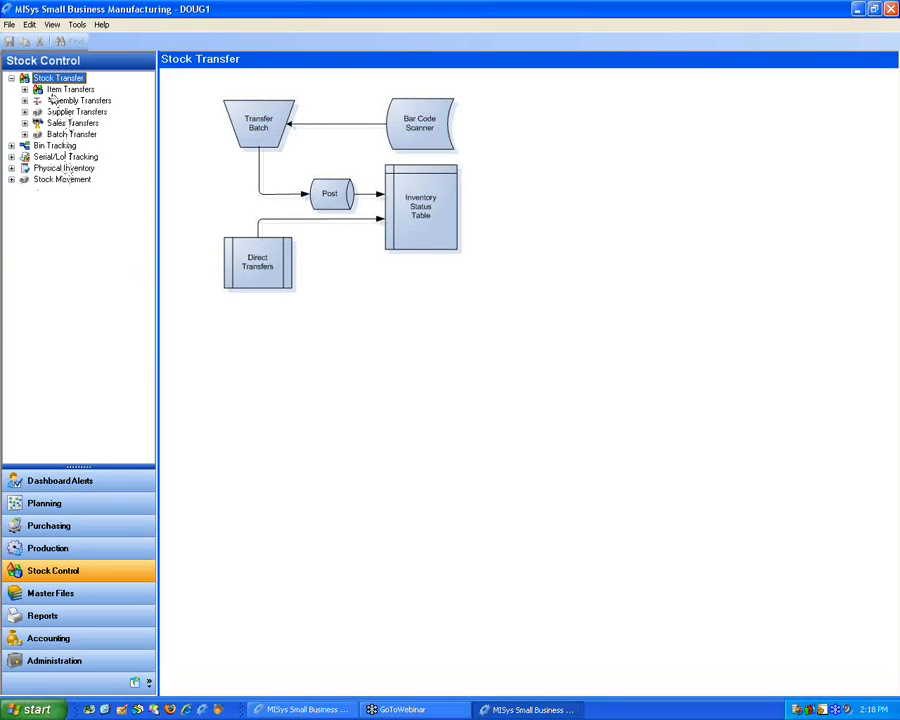
pyautogui.click(24, 89)
pyautogui.click(24, 168)
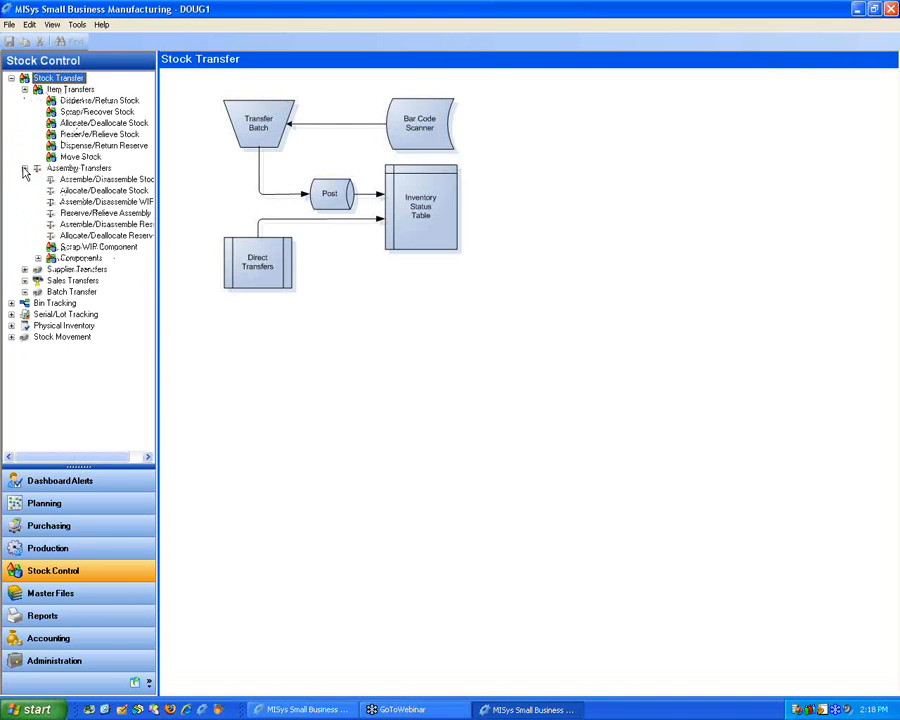
pyautogui.click(24, 269)
pyautogui.click(24, 303)
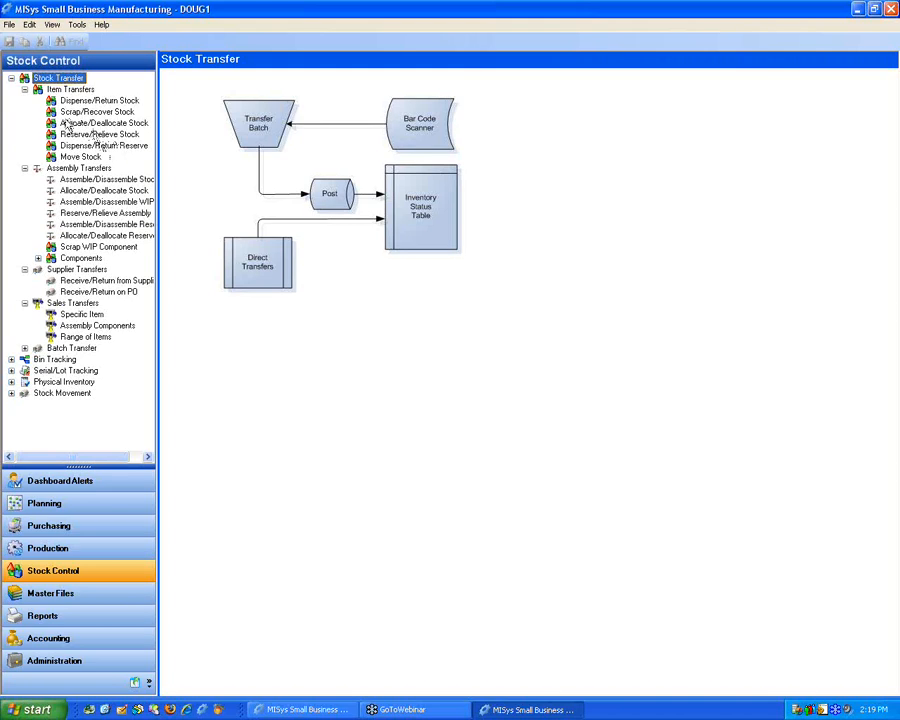
# View the assembly transfer forms for Allocate/Deallocate Stock and Scrap WIP Component, along with the Components functions.
pyautogui.click(89, 191)
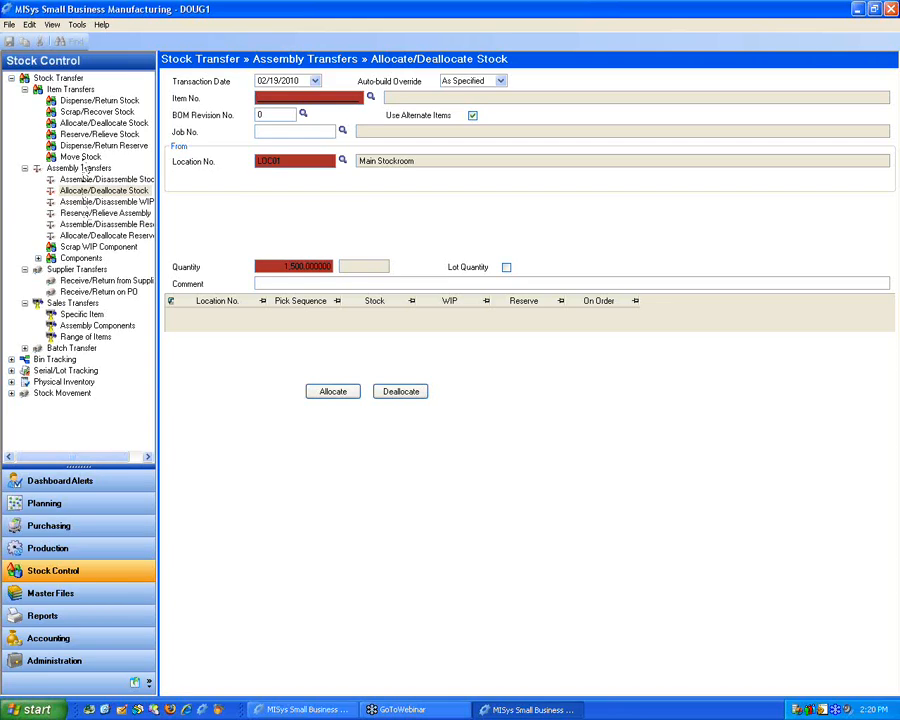
pyautogui.click(112, 247)
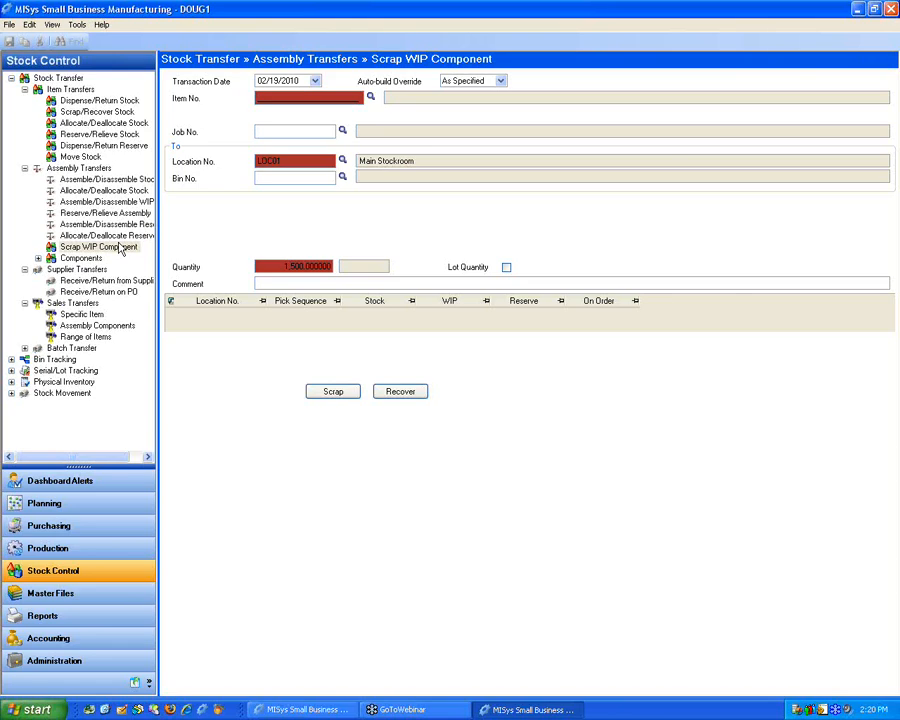
pyautogui.click(37, 258)
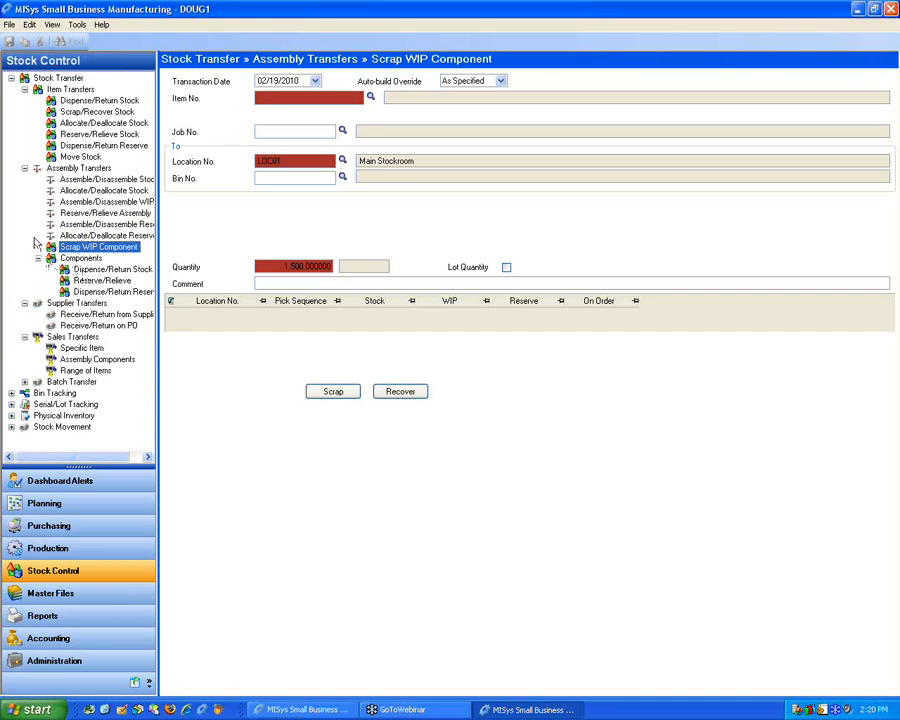
pyautogui.click(24, 168)
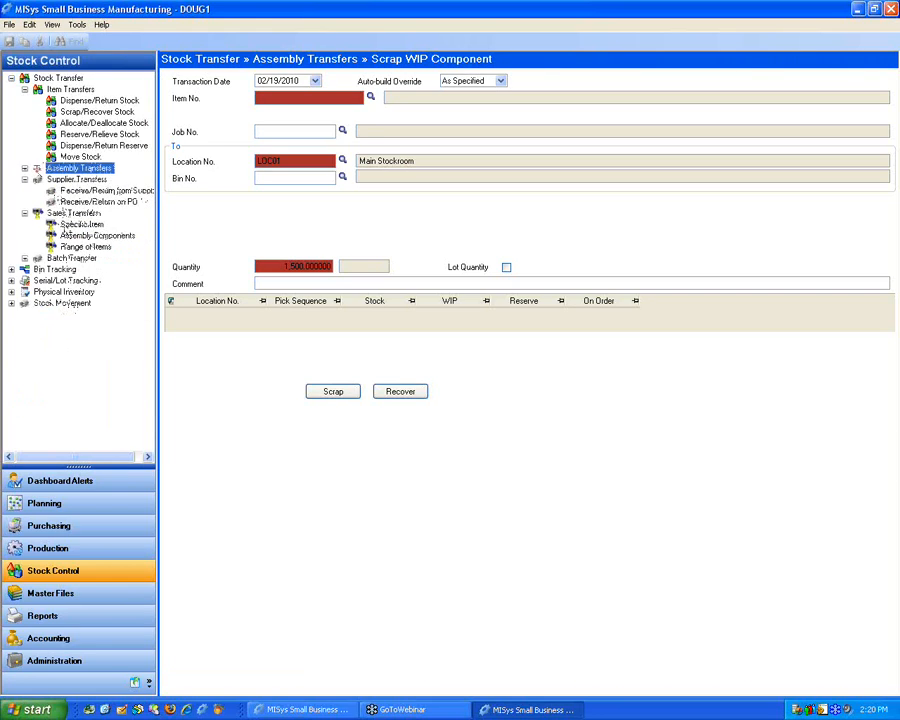
# Show where a bin number is entered on the scrap form and open the Bin Tracking overview diagram.
pyautogui.click(11, 269)
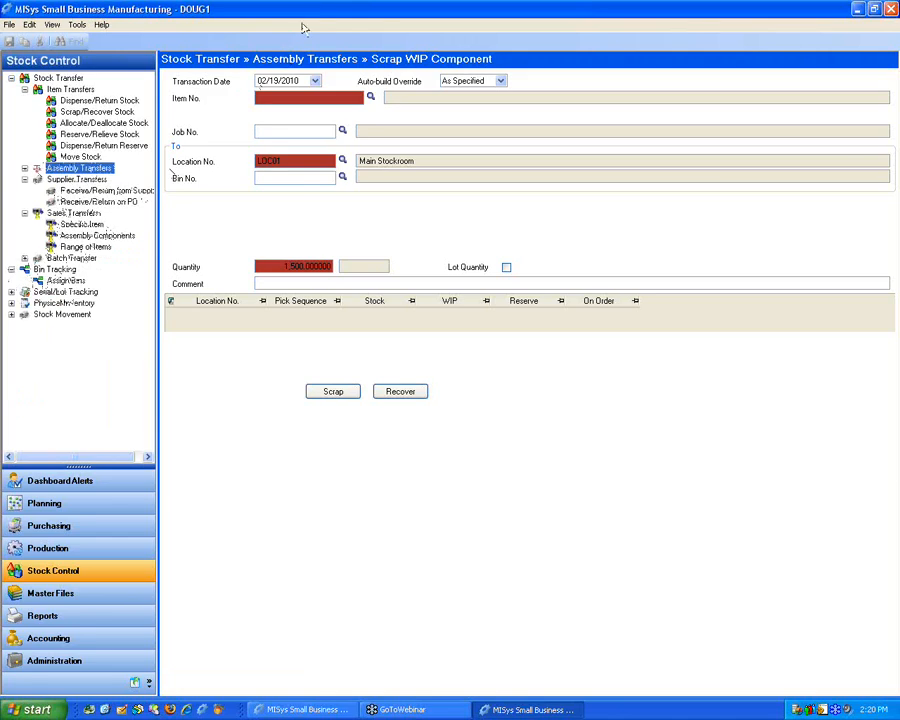
pyautogui.click(293, 177)
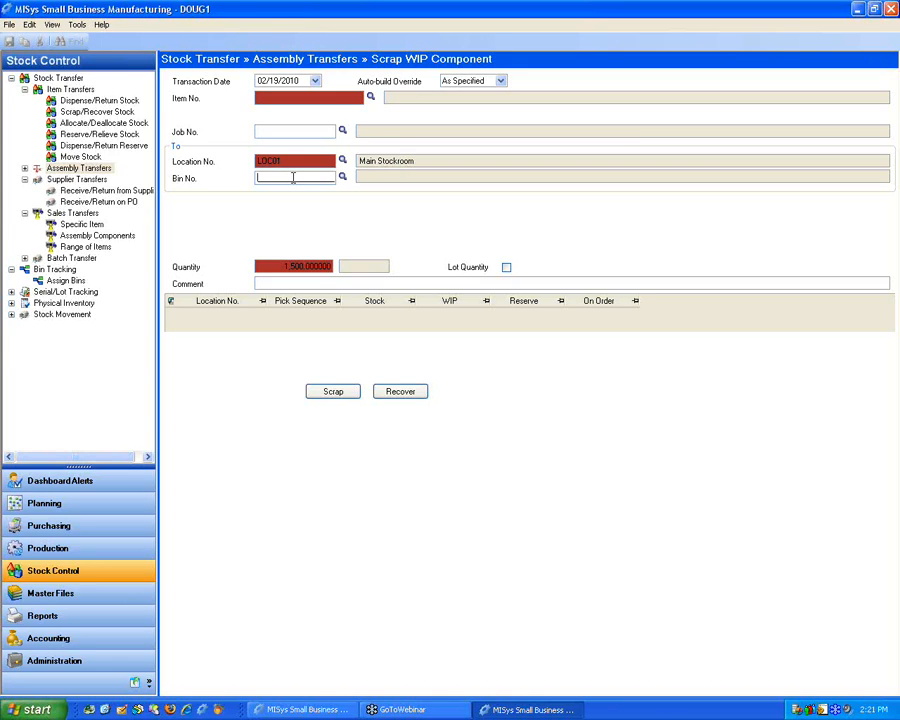
pyautogui.click(78, 280)
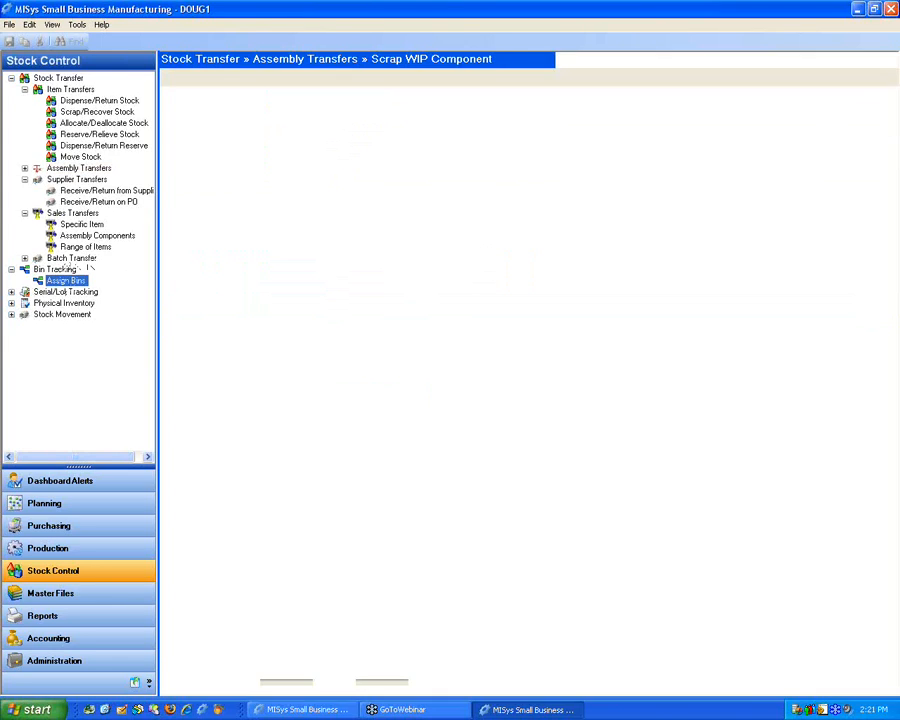
pyautogui.click(55, 269)
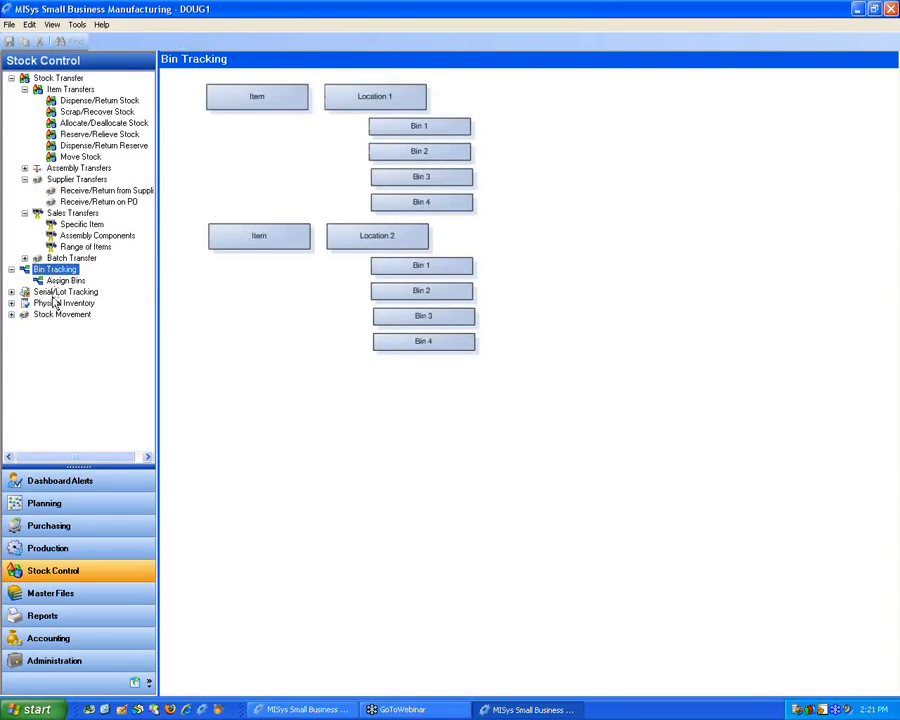
# Look over the Serial/Lot Tracking functions and display the Physical Inventory process diagram with its functions.
pyautogui.click(11, 291)
pyautogui.click(11, 291)
pyautogui.click(11, 302)
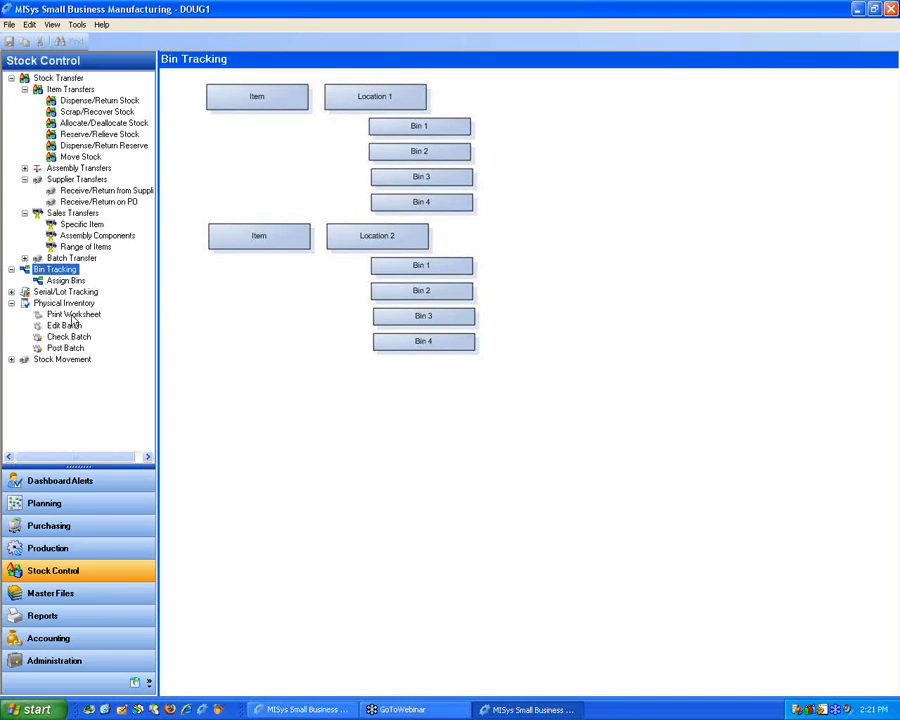
pyautogui.click(60, 303)
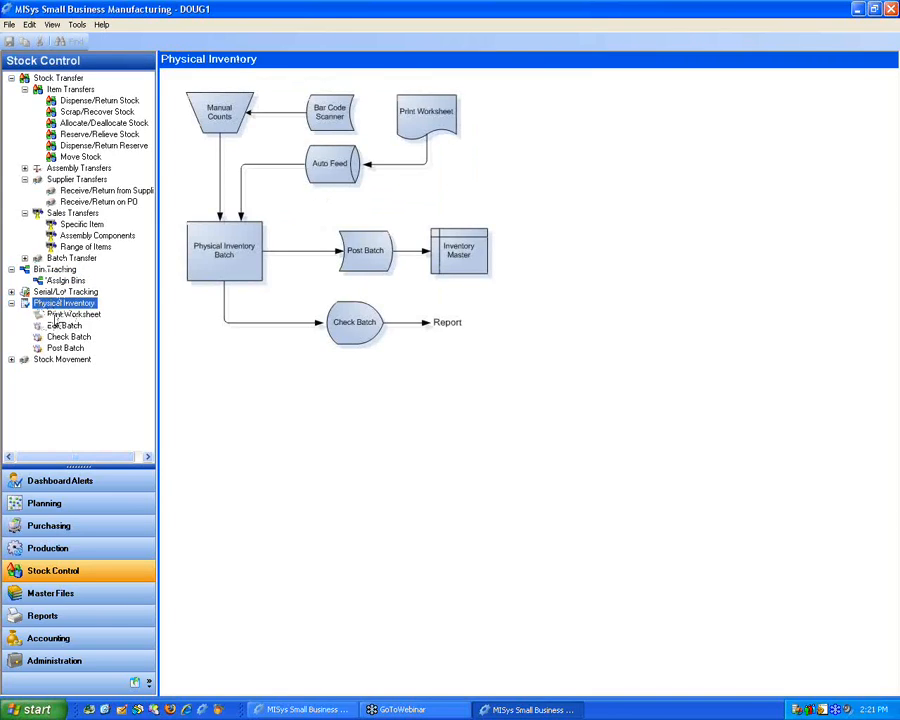
# Print the physical inventory worksheet for items SL19 to SL40 in portrait format, sorted by item number.
pyautogui.click(58, 314)
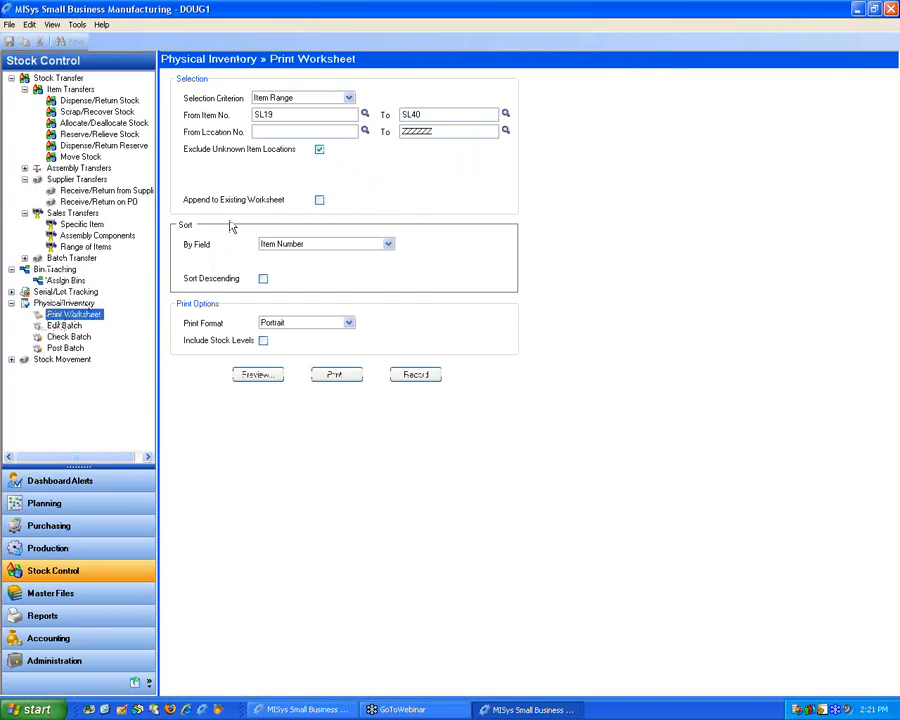
pyautogui.click(275, 376)
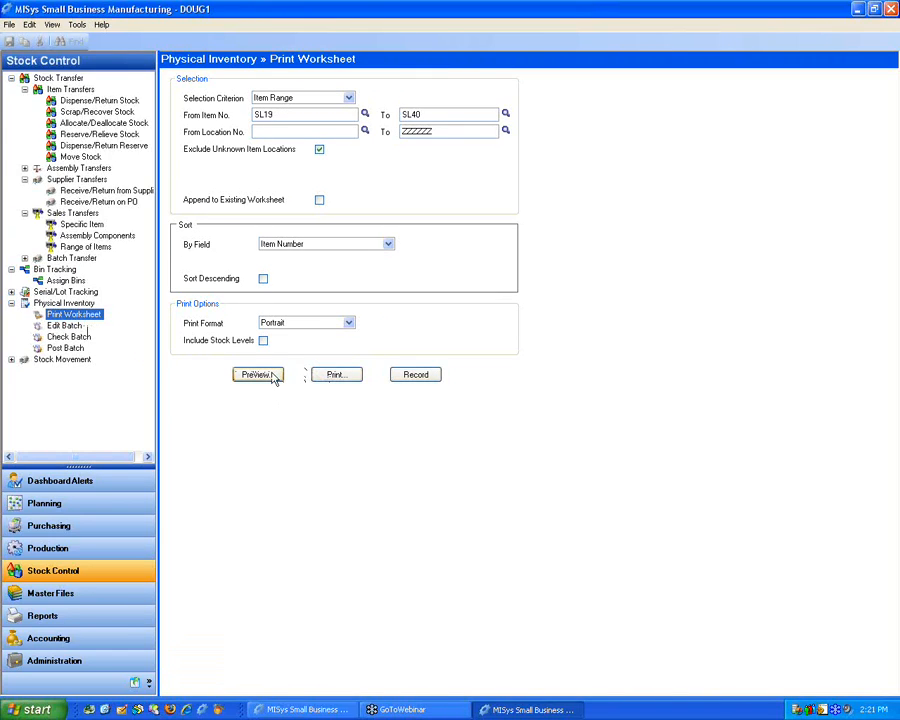
pyautogui.click(335, 378)
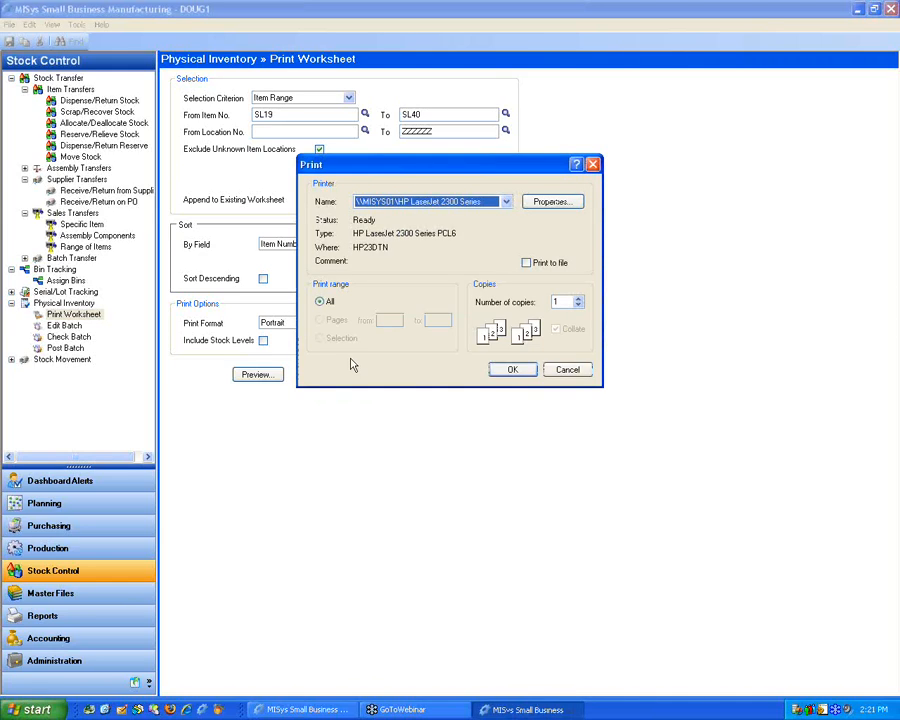
pyautogui.click(512, 369)
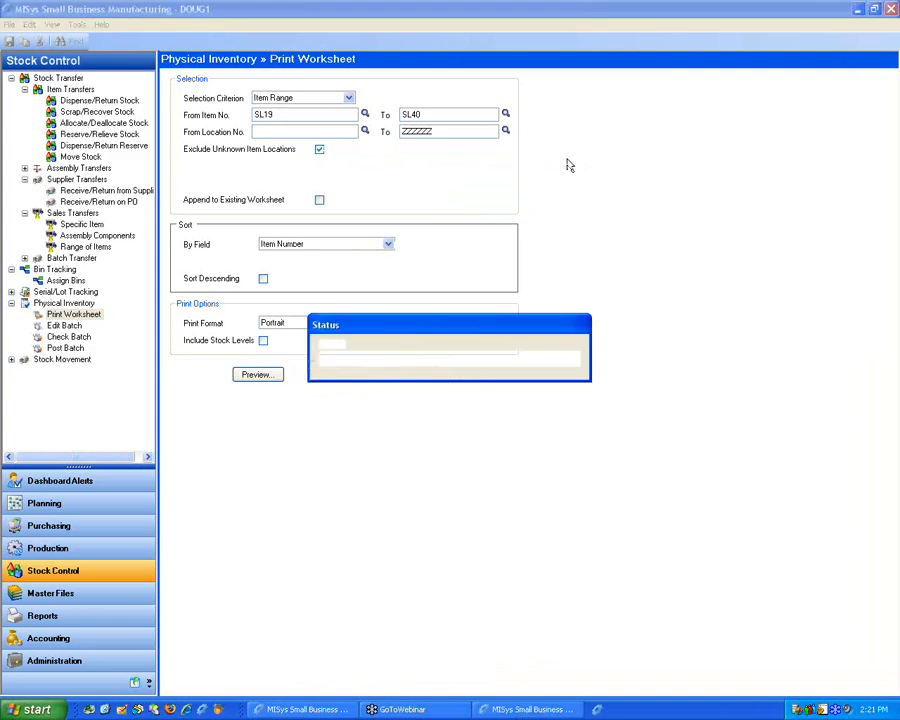
pyautogui.click(452, 396)
# Preview the physical inventory worksheet report at full size and close it.
pyautogui.click(241, 377)
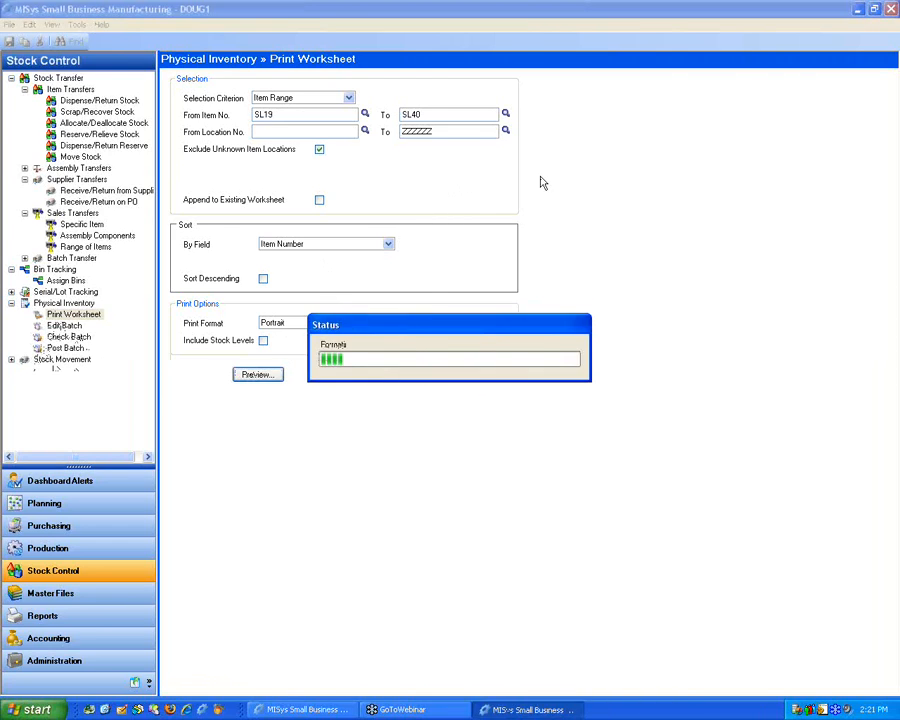
pyautogui.doubleClick(589, 183)
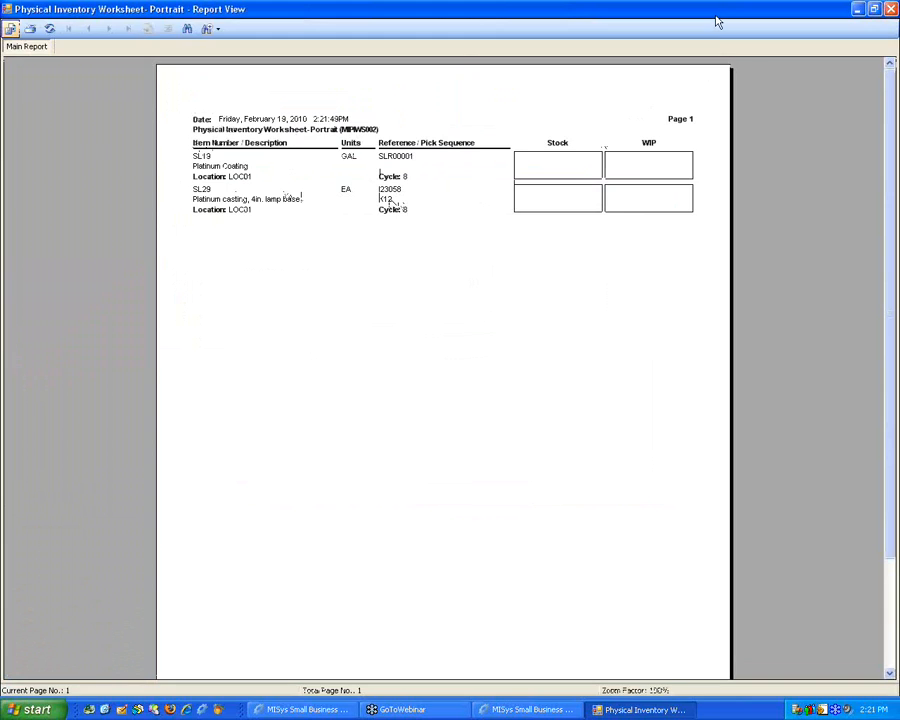
pyautogui.click(890, 8)
# Delete the existing batch from the physical inventory batch list and confirm the deletion.
pyautogui.click(65, 325)
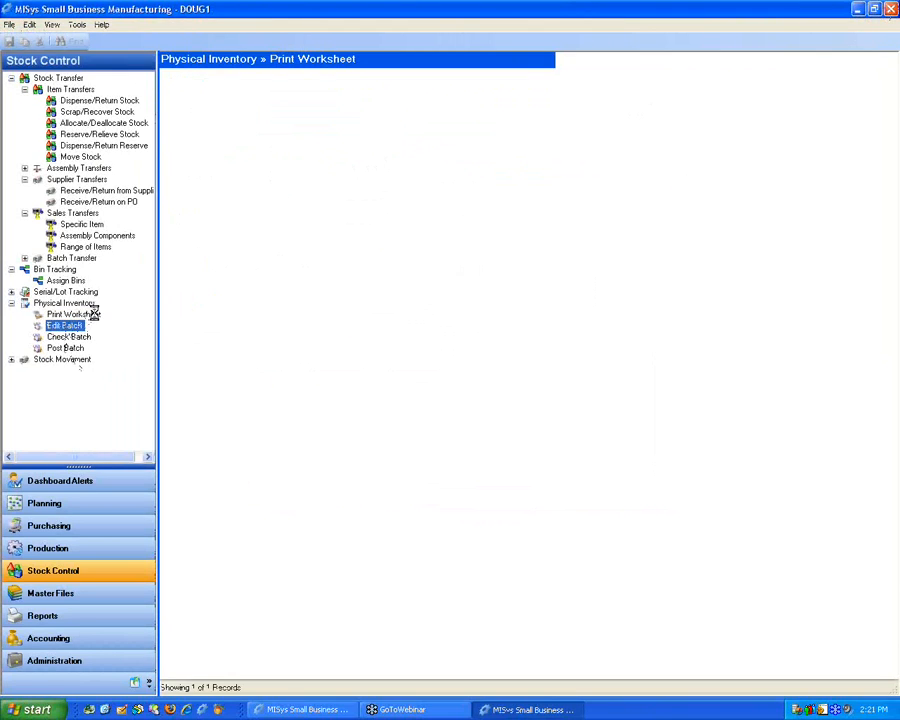
pyautogui.rightClick(192, 115)
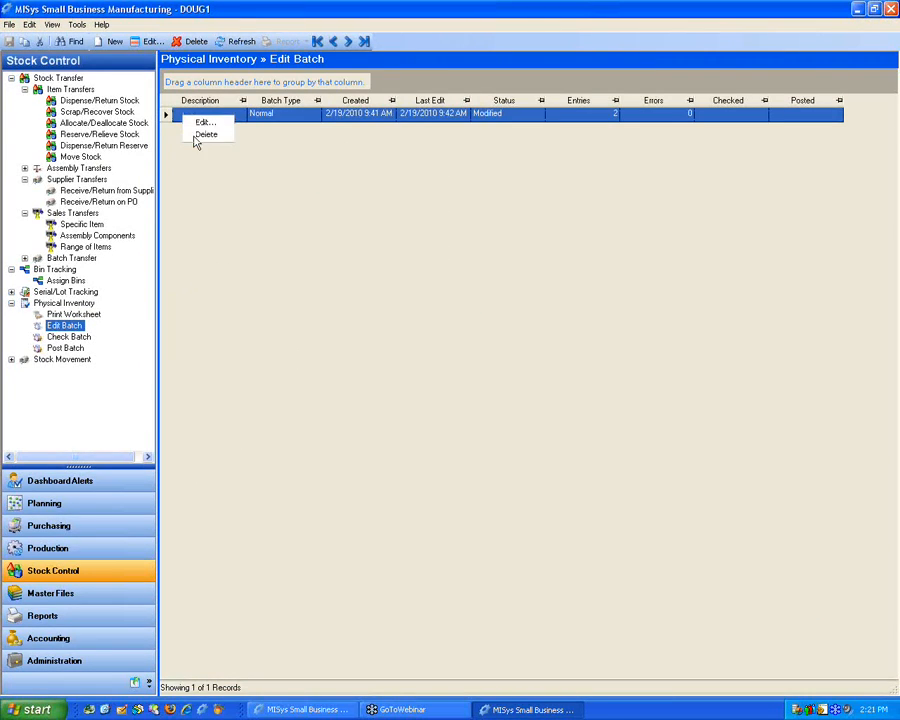
pyautogui.click(200, 135)
pyautogui.click(416, 394)
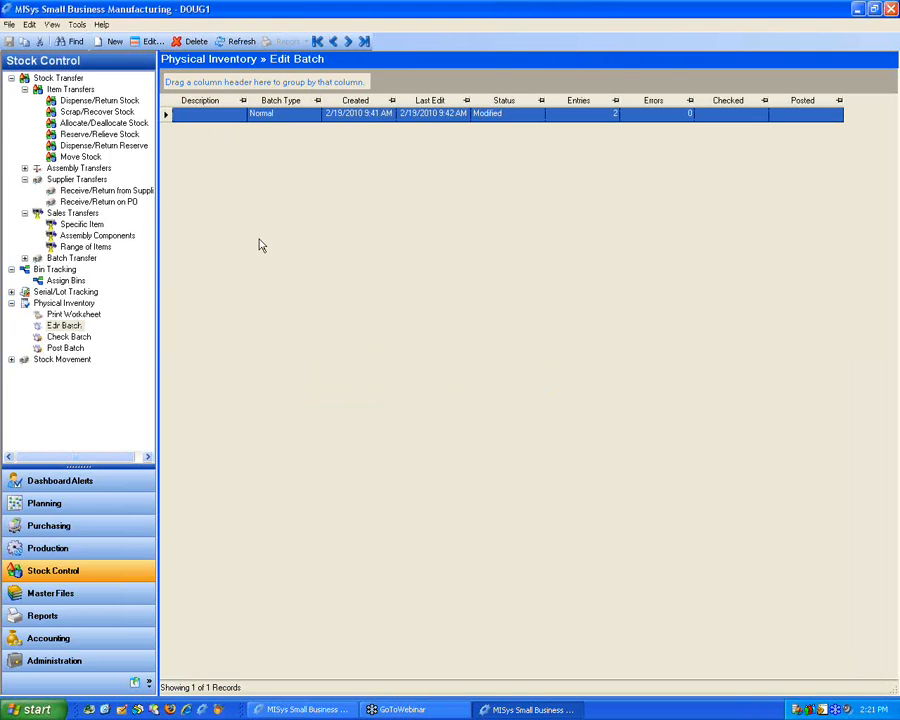
# Start a new physical inventory batch.
pyautogui.rightClick(252, 190)
pyautogui.click(258, 147)
pyautogui.click(121, 43)
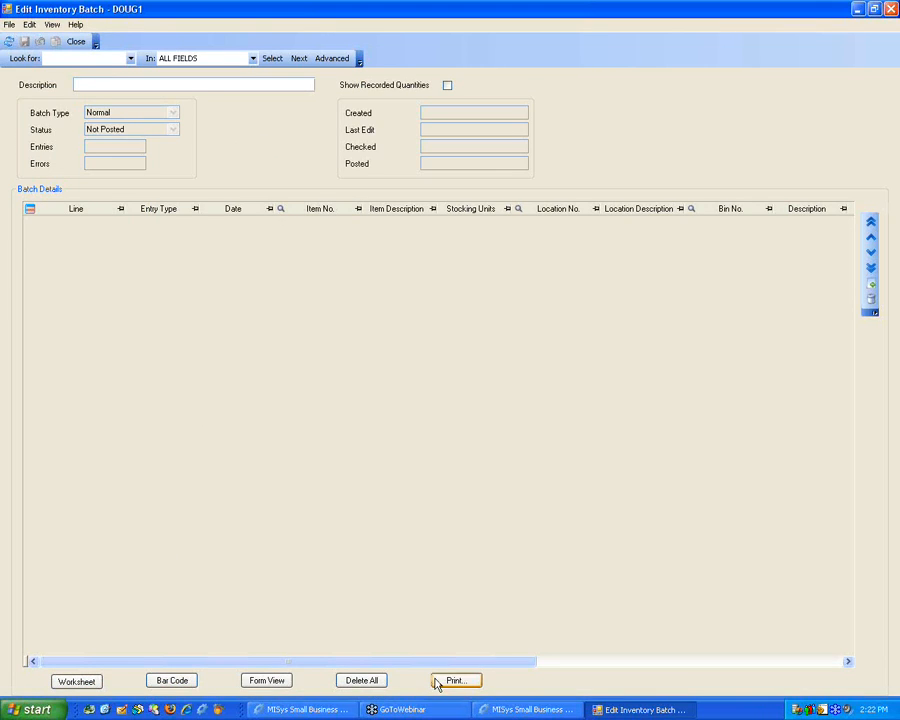
# Add the new batch and feed it from the worksheet with count type Stock Only and recorded count quantities.
pyautogui.click(76, 681)
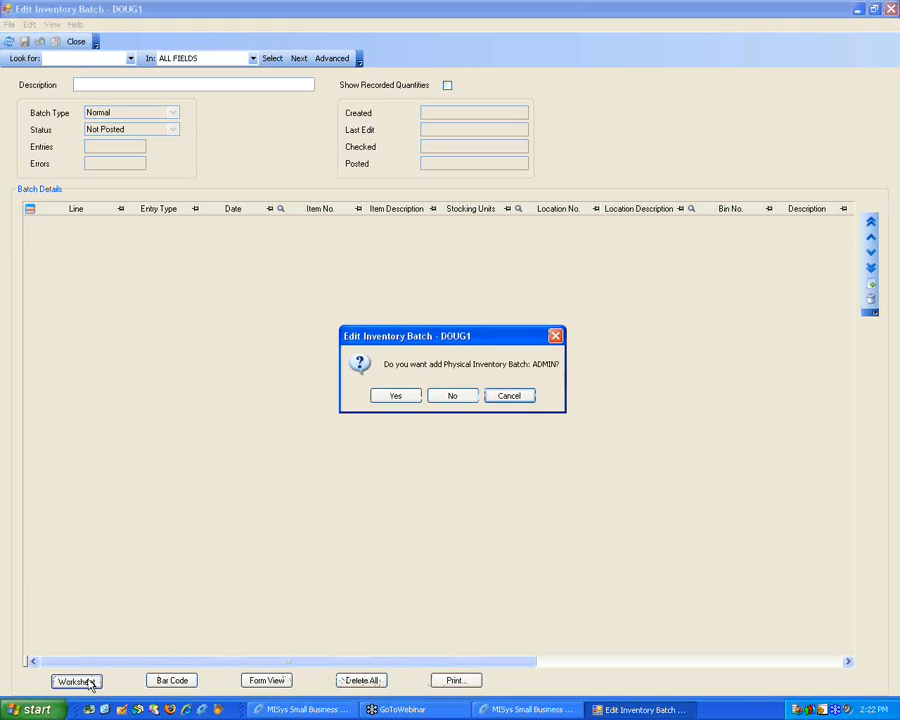
pyautogui.click(406, 398)
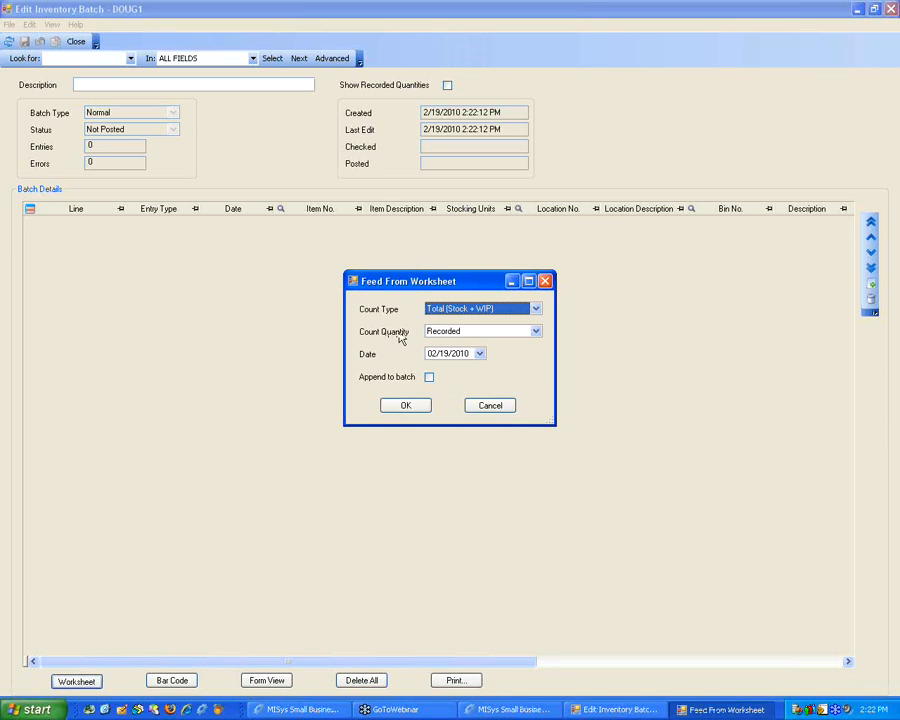
pyautogui.click(454, 278)
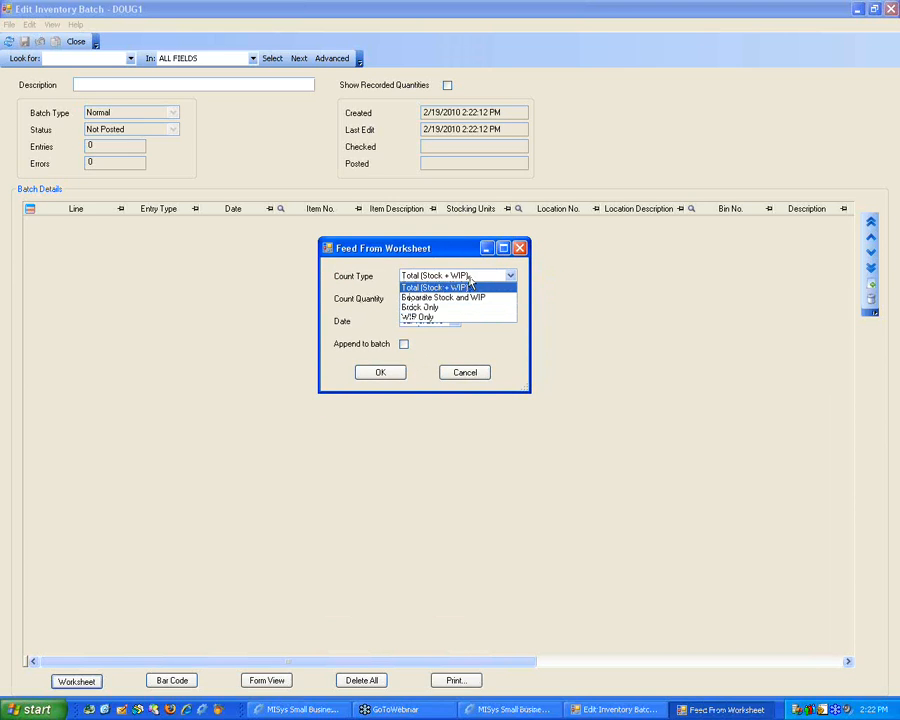
pyautogui.click(428, 309)
pyautogui.click(378, 372)
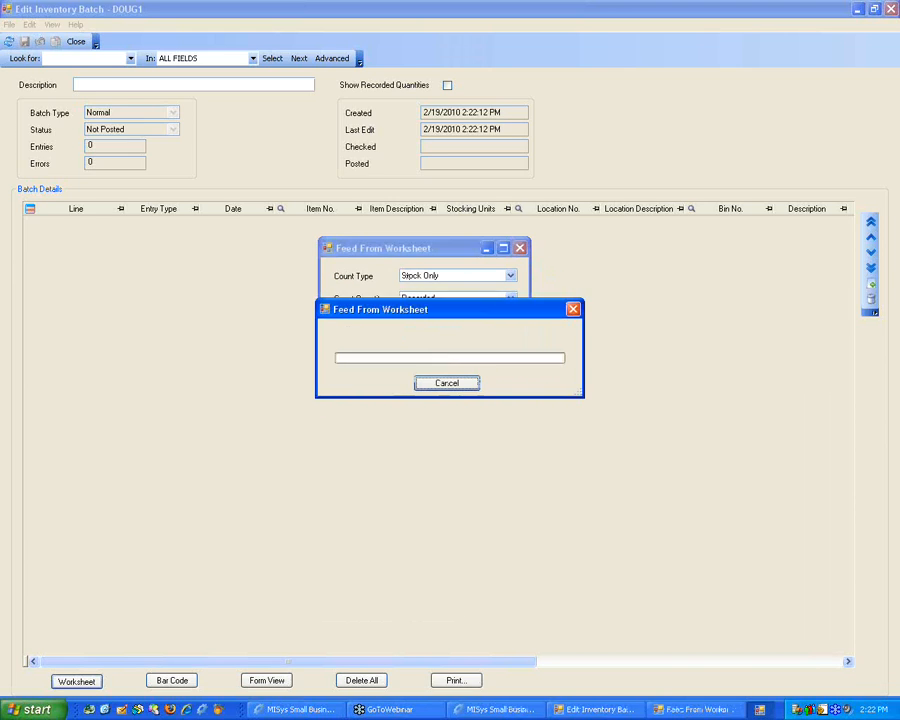
pyautogui.click(448, 393)
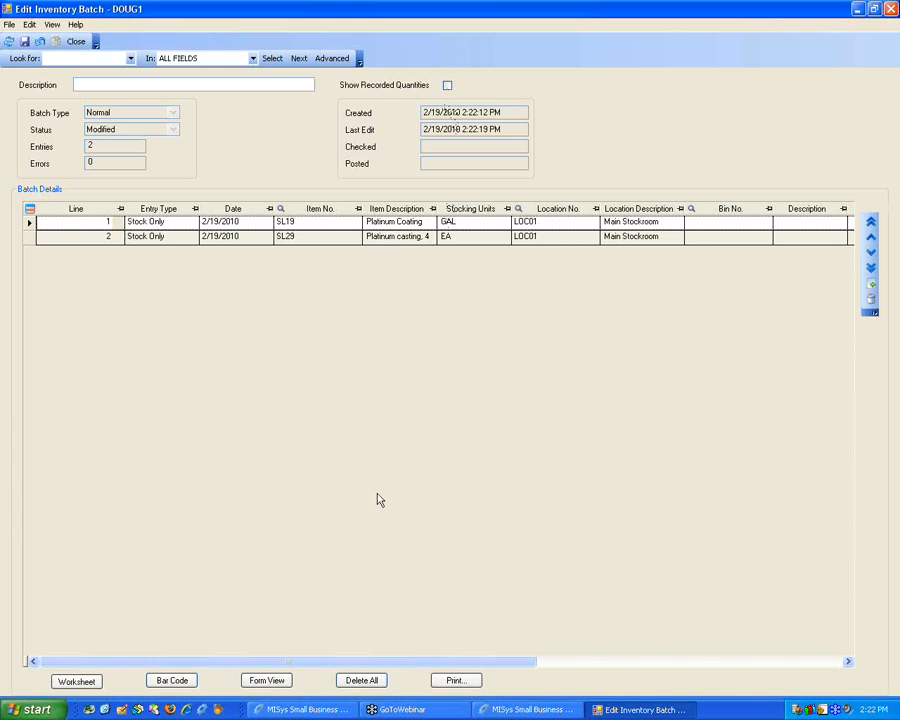
# Show the recorded quantities in the batch details and examine the counted, recorded and net change columns.
pyautogui.moveTo(355, 662); pyautogui.dragTo(541, 651)
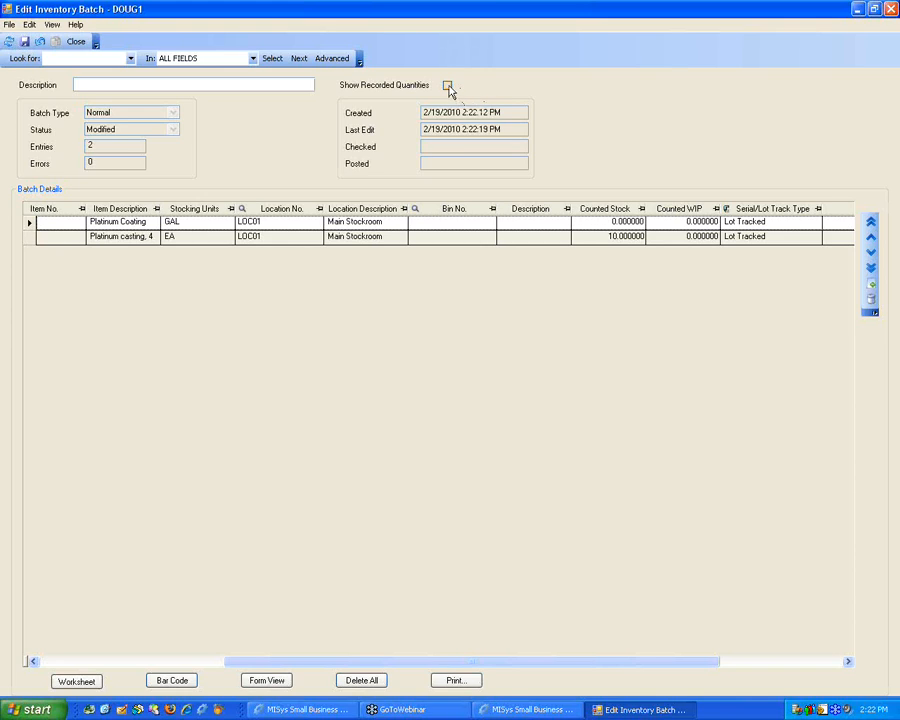
pyautogui.click(448, 86)
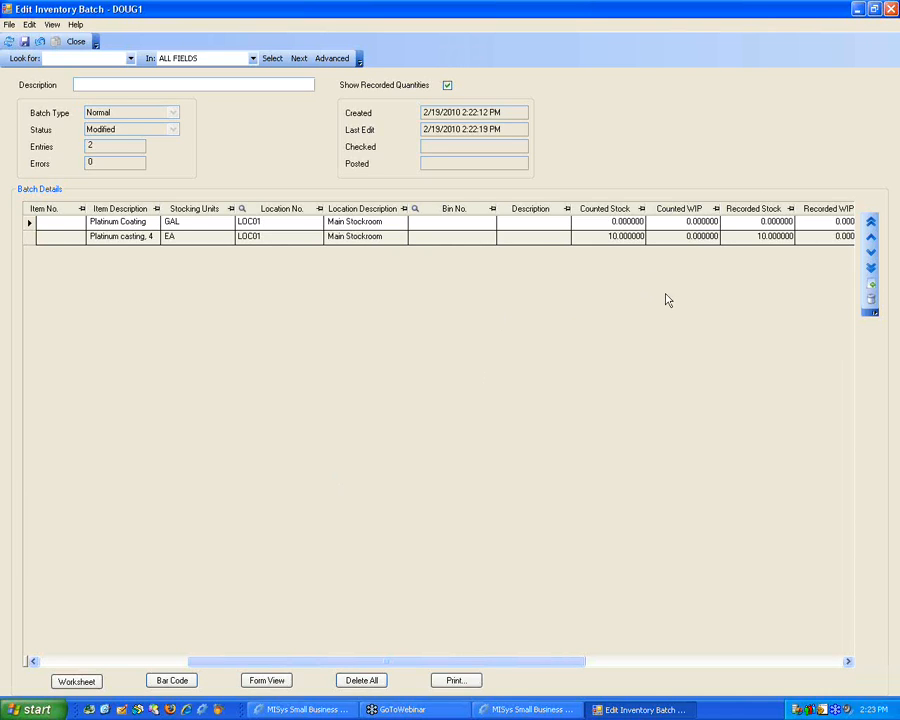
pyautogui.click(680, 237)
pyautogui.click(605, 238)
pyautogui.moveTo(374, 664); pyautogui.dragTo(612, 653)
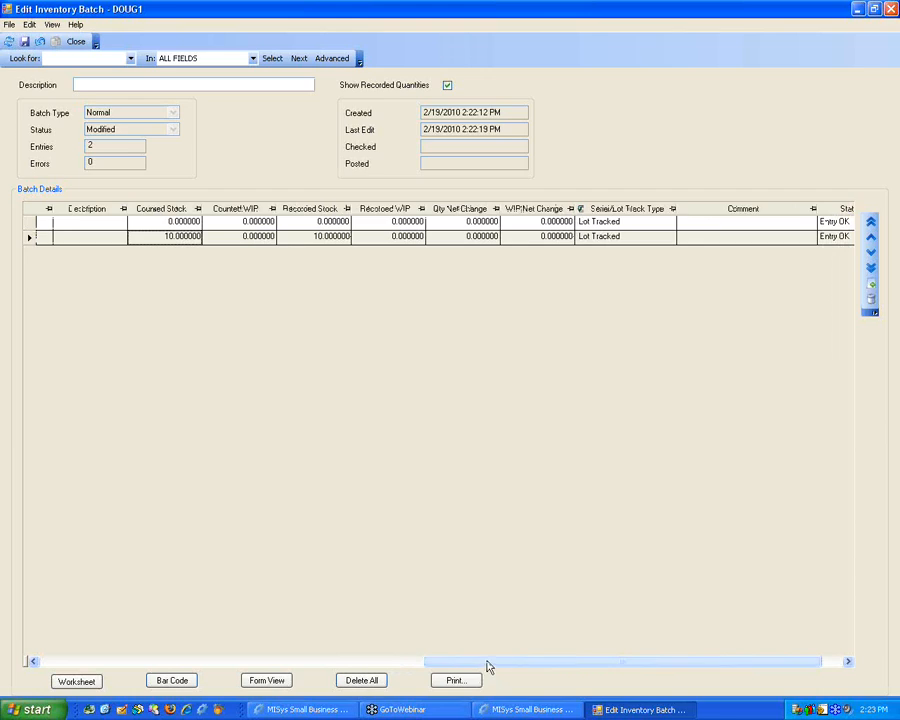
pyautogui.moveTo(488, 665); pyautogui.dragTo(524, 663)
# Open the serial/lot numbers of the Platinum Coating line in the inventory batch.
pyautogui.moveTo(612, 228)
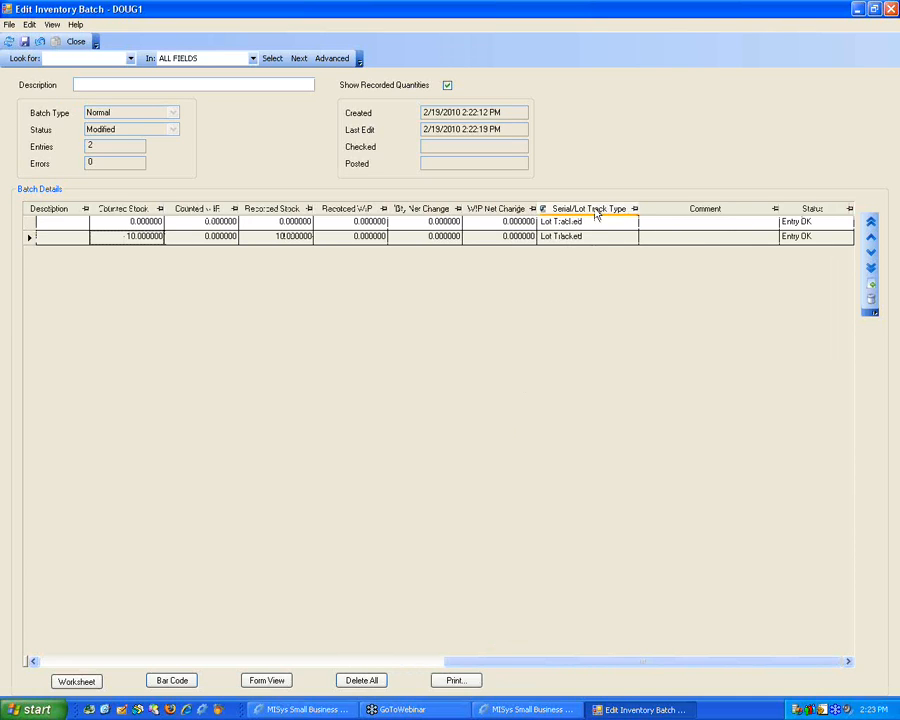
pyautogui.moveTo(577, 222)
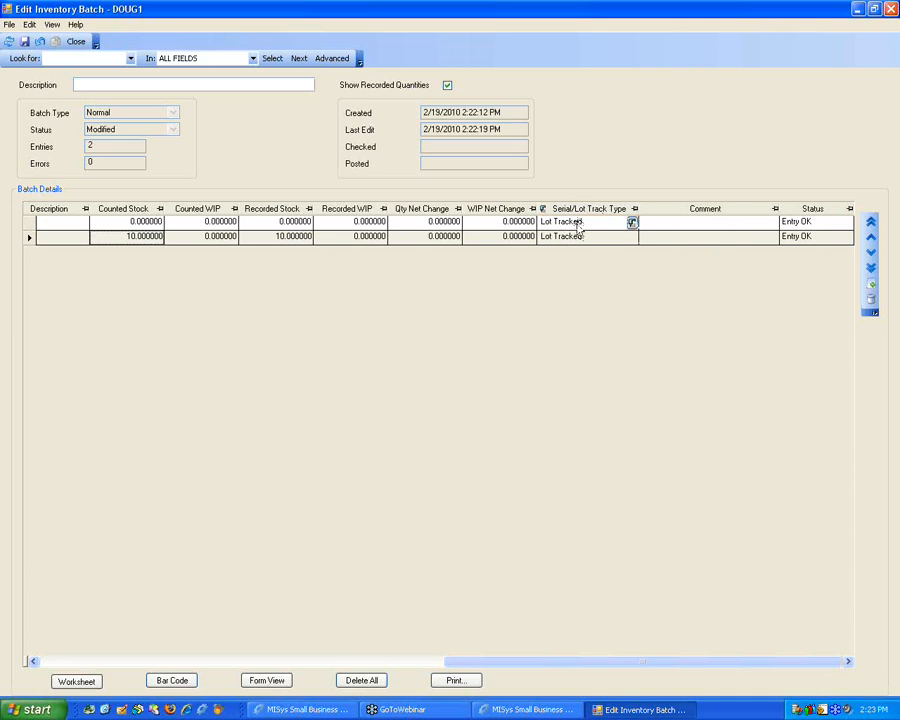
pyautogui.click(632, 223)
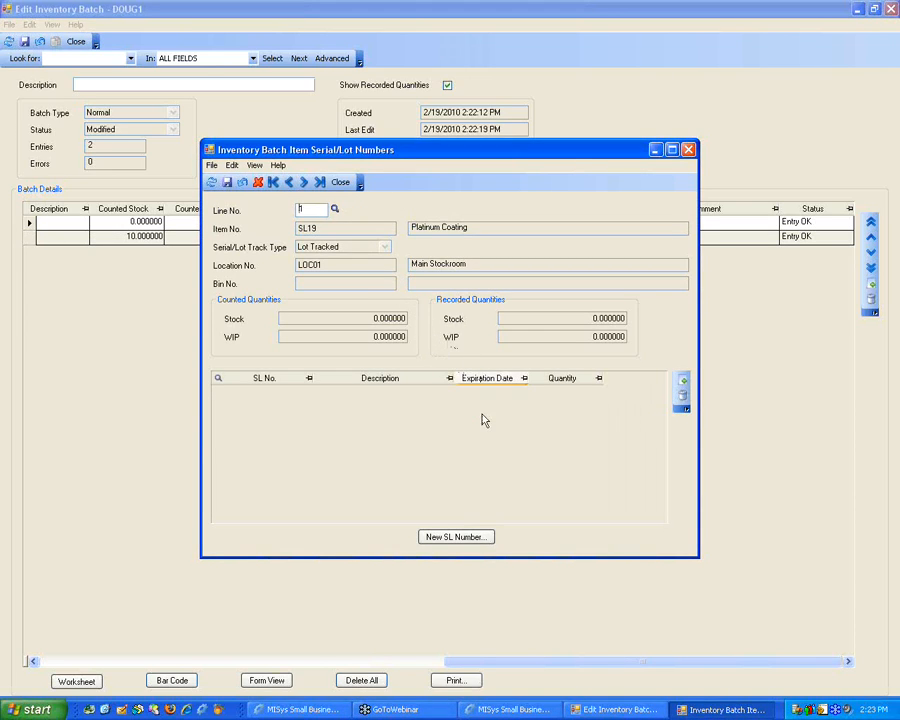
# Add a blank serial/lot line for Platinum Coating, close the form and save the changes to the physical inventory batch.
pyautogui.click(682, 382)
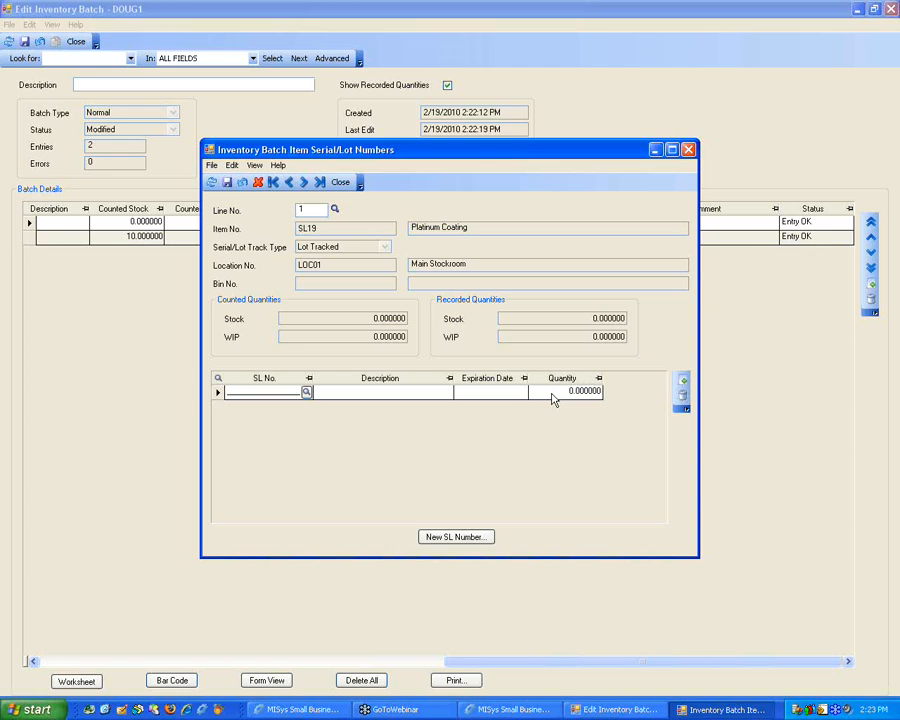
pyautogui.click(688, 149)
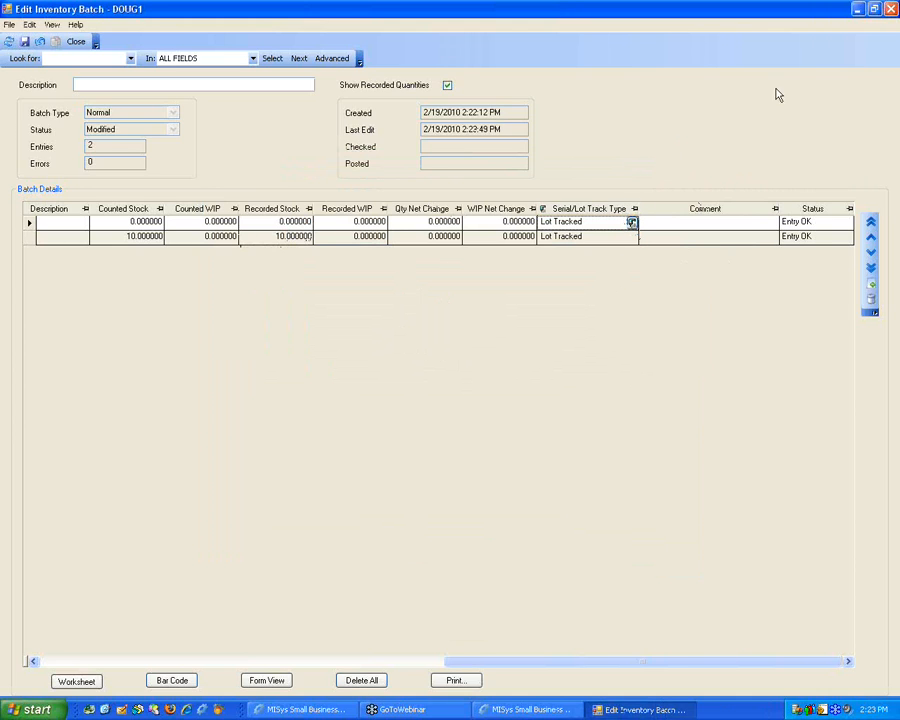
pyautogui.click(891, 9)
pyautogui.click(430, 398)
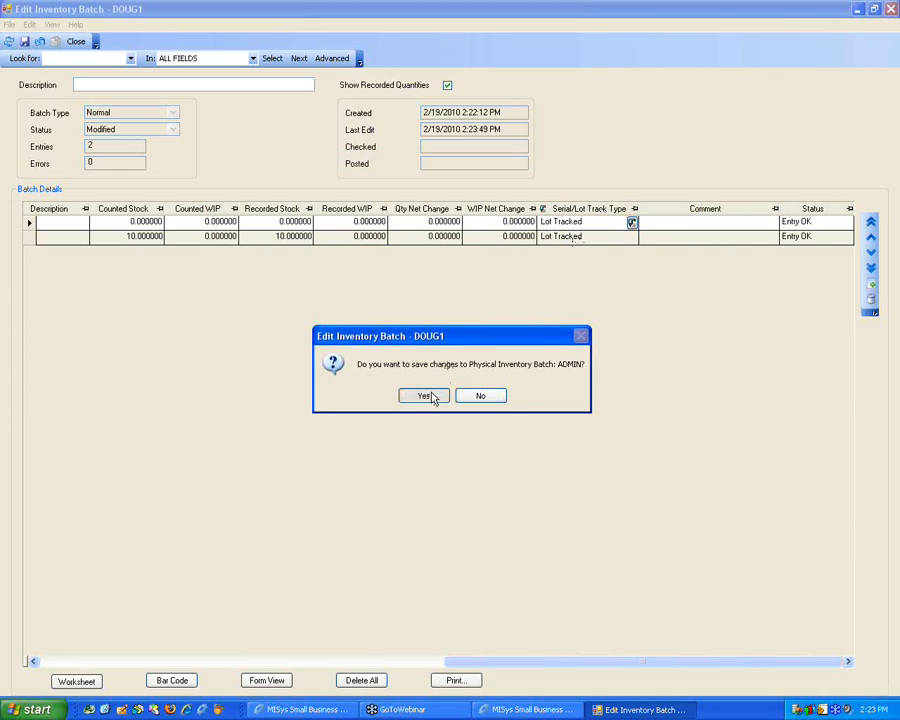
pyautogui.click(373, 373)
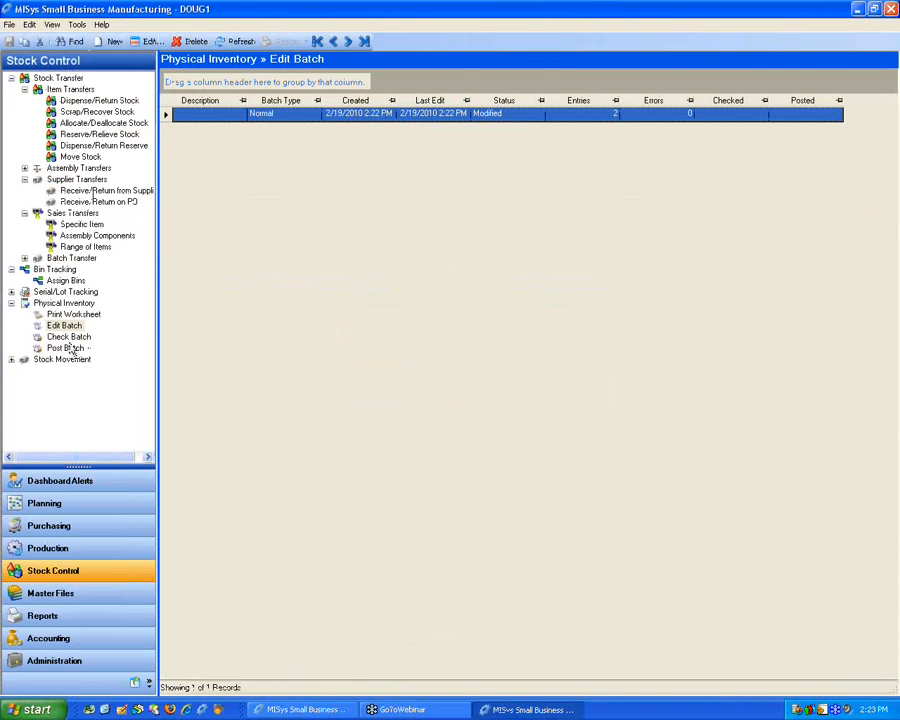
# Show the physical inventory batch posting page and go to the production work orders list.
pyautogui.click(64, 347)
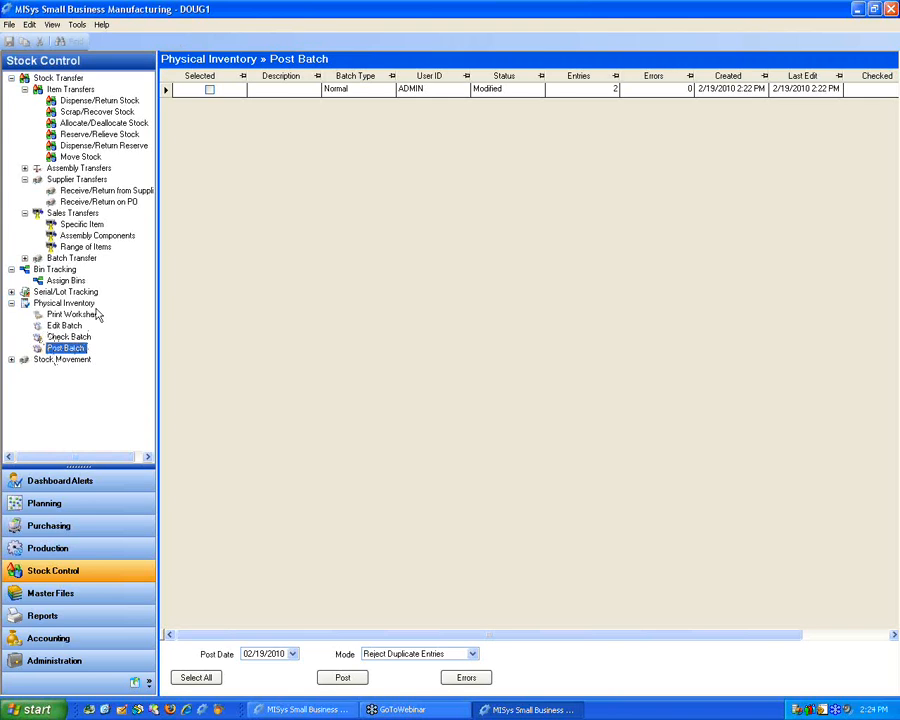
pyautogui.click(56, 552)
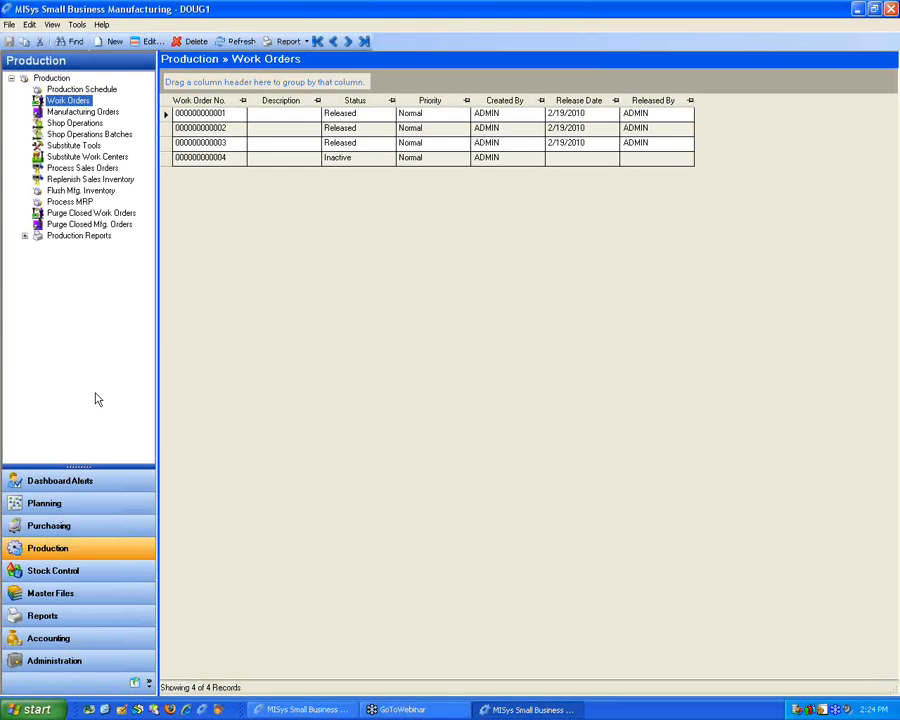
pyautogui.click(66, 572)
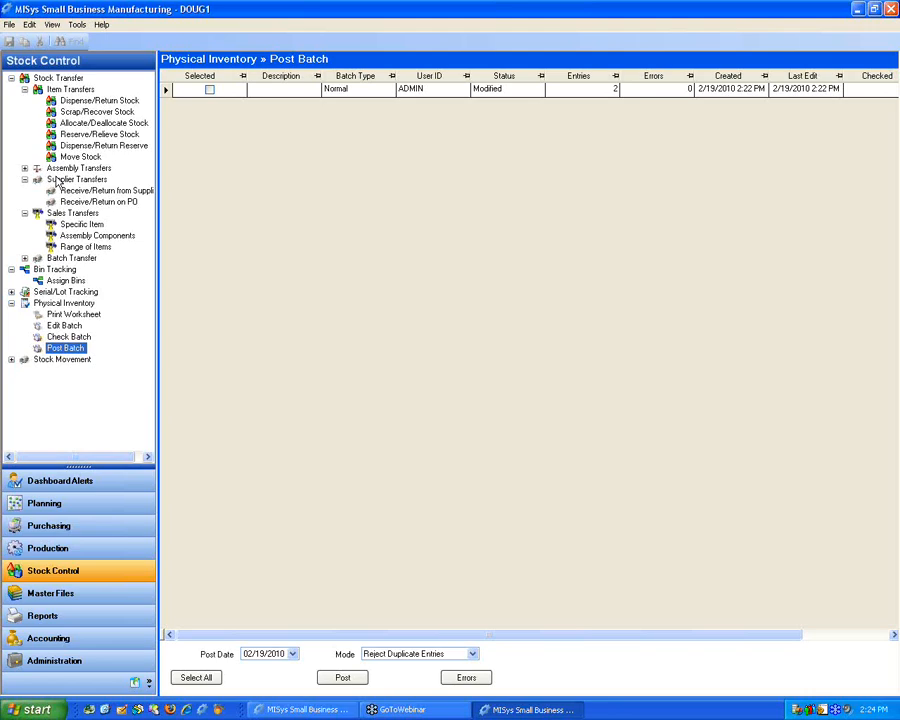
pyautogui.click(52, 548)
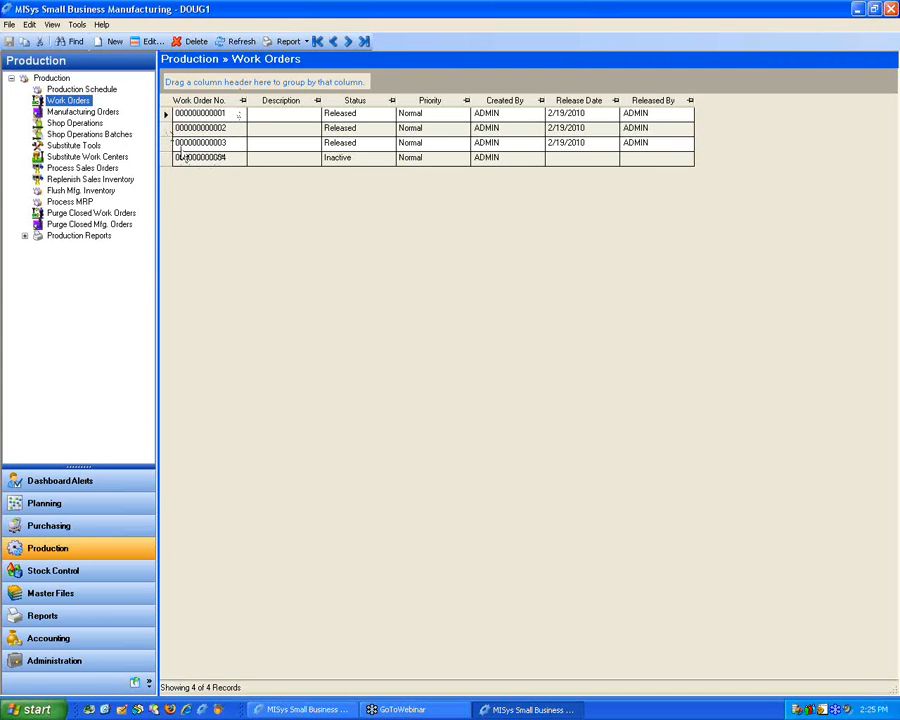
# Open the third work order and examine its detail lines, including item, ordered quantity, date and sales link columns.
pyautogui.doubleClick(166, 142)
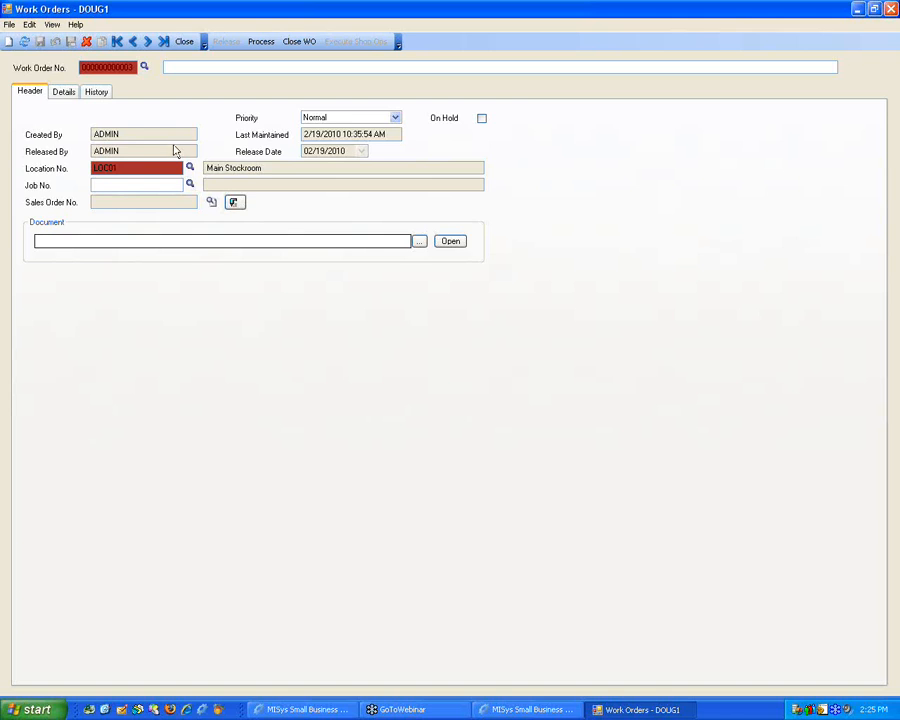
pyautogui.click(63, 92)
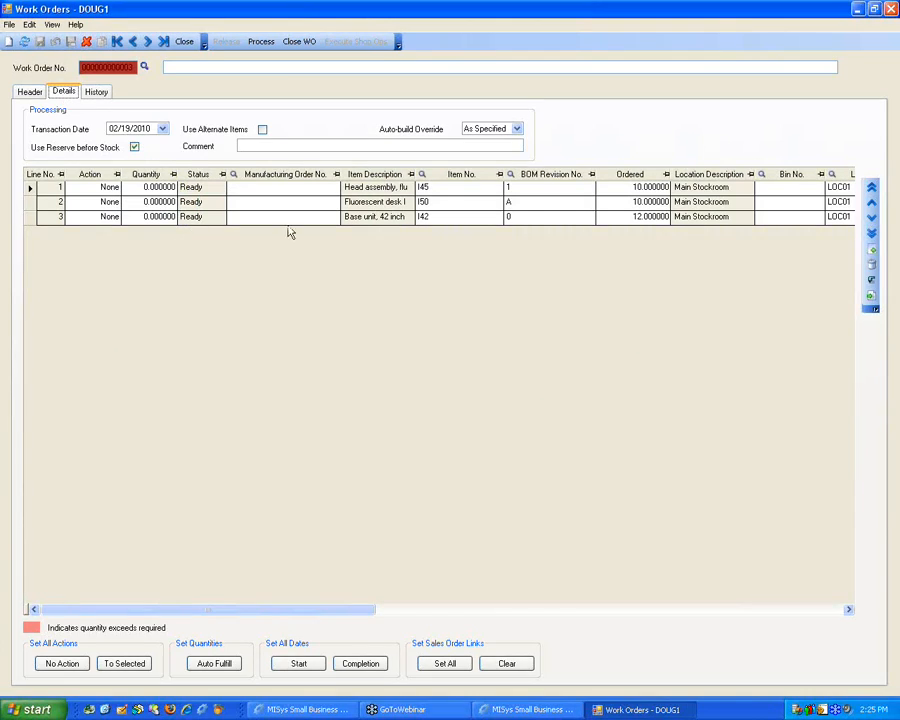
pyautogui.moveTo(301, 610); pyautogui.dragTo(465, 606)
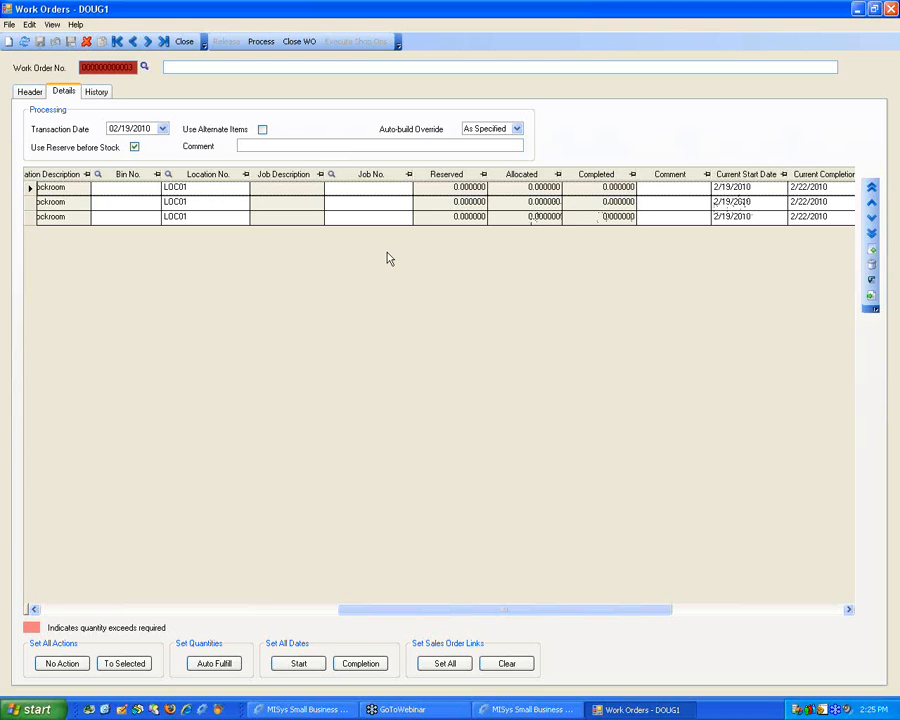
pyautogui.moveTo(430, 608); pyautogui.dragTo(156, 598)
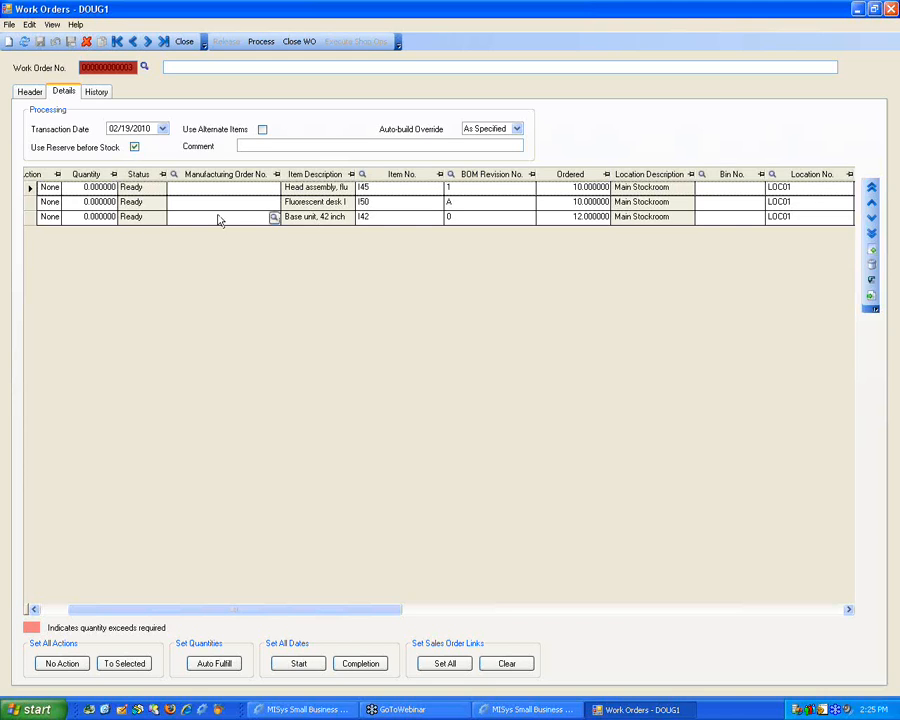
pyautogui.click(395, 187)
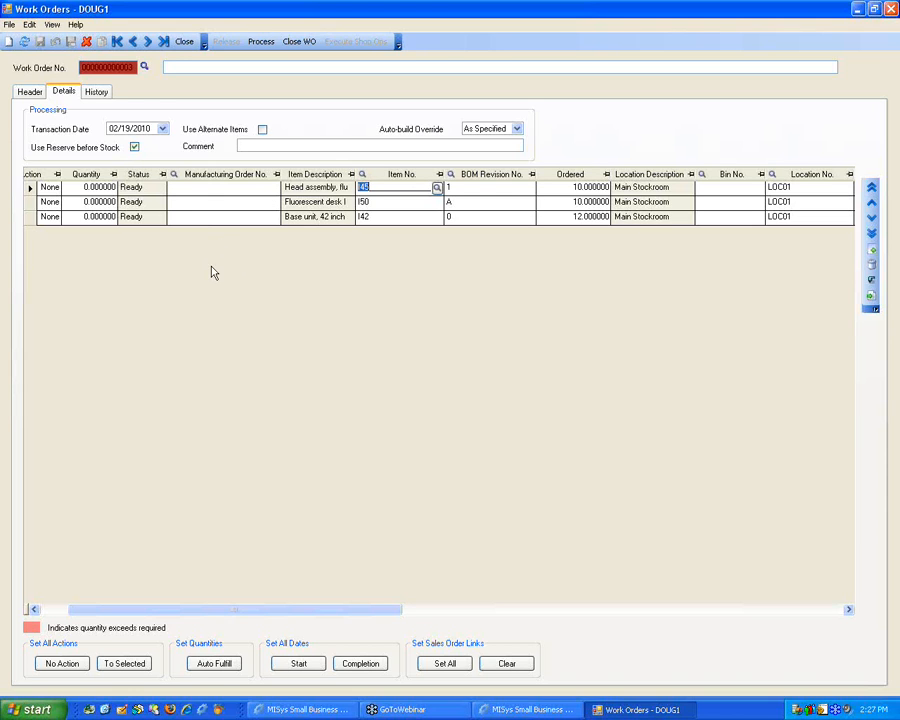
pyautogui.moveTo(211, 609); pyautogui.dragTo(653, 608)
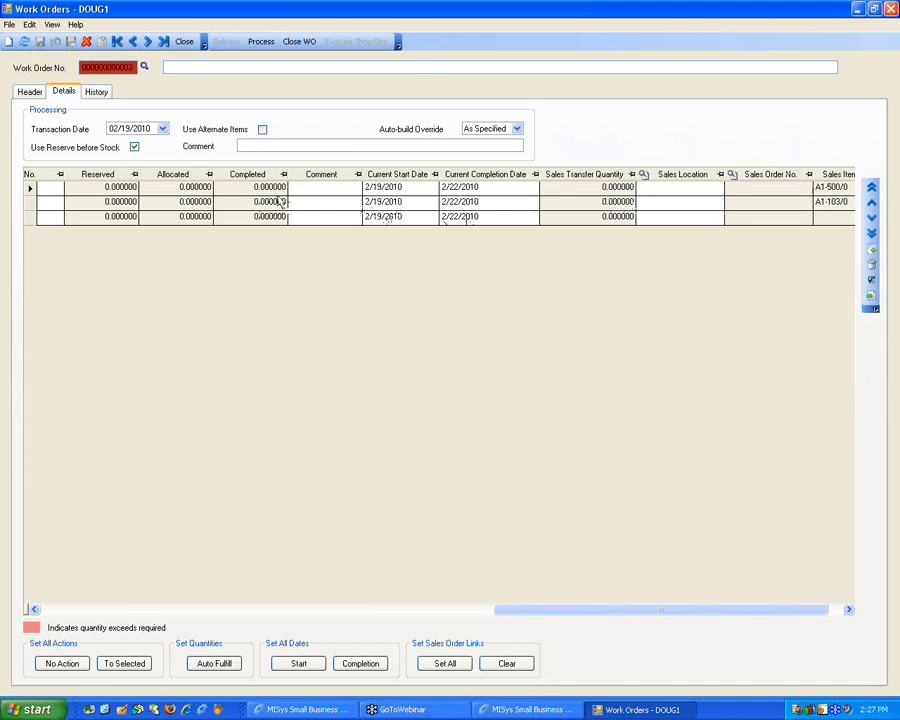
pyautogui.moveTo(499, 611); pyautogui.dragTo(48, 610)
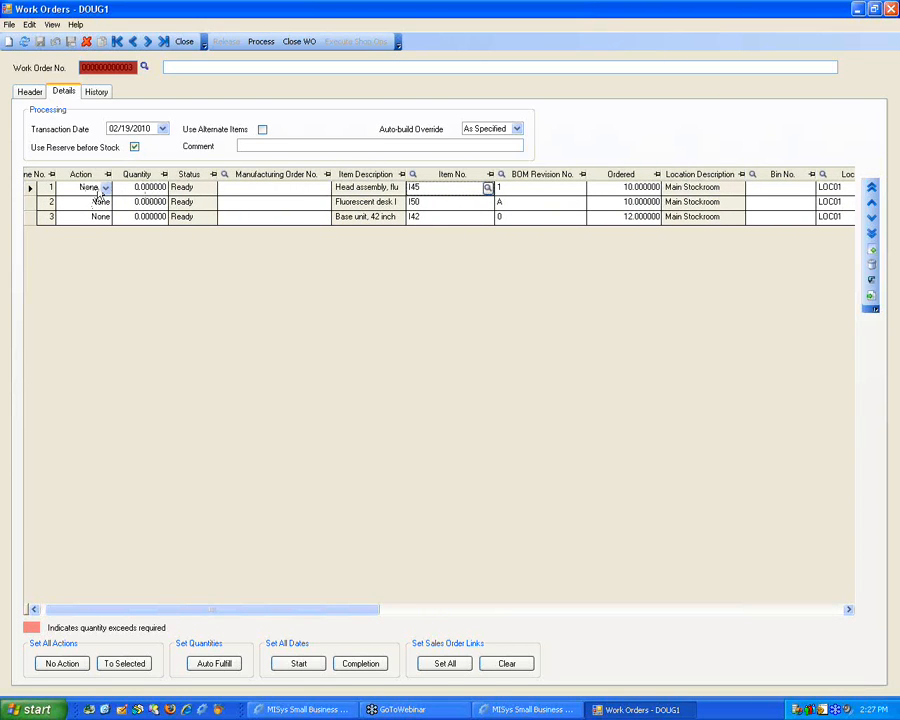
# Enable Use Alternate Items and set the line actions to Allocate on lines 1 and 2 and Complete on line 3.
pyautogui.click(95, 192)
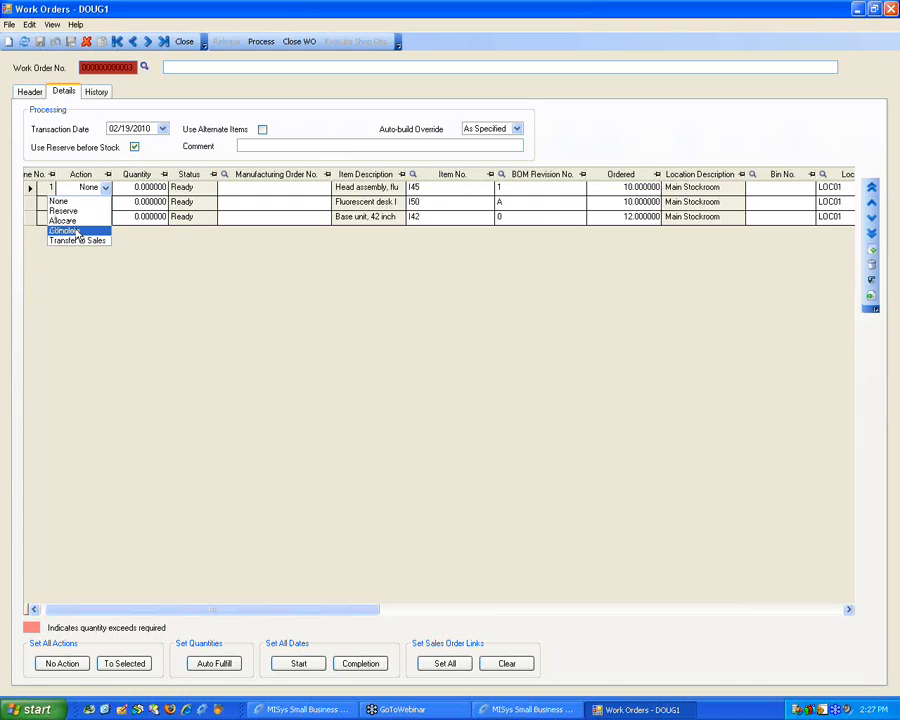
pyautogui.click(122, 307)
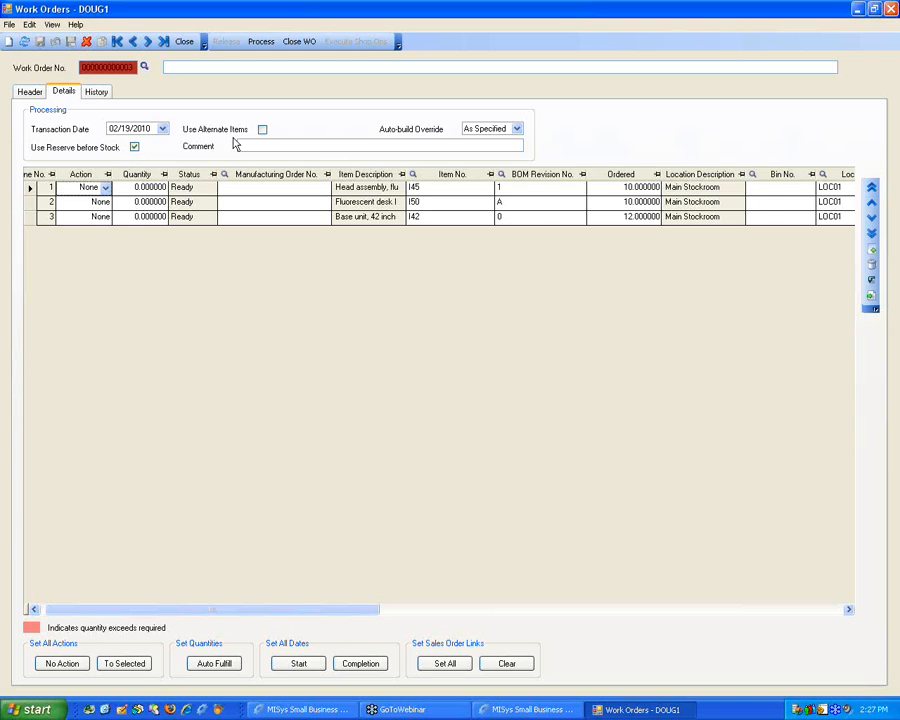
pyautogui.click(262, 129)
pyautogui.click(100, 201)
pyautogui.click(105, 202)
pyautogui.click(86, 227)
pyautogui.click(104, 216)
pyautogui.click(66, 257)
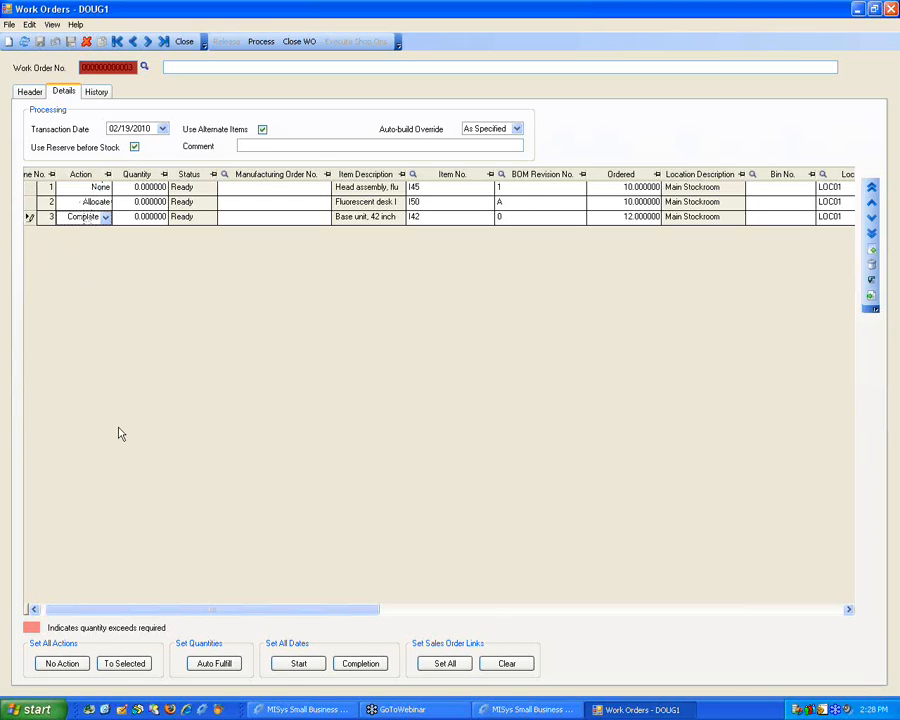
pyautogui.click(105, 187)
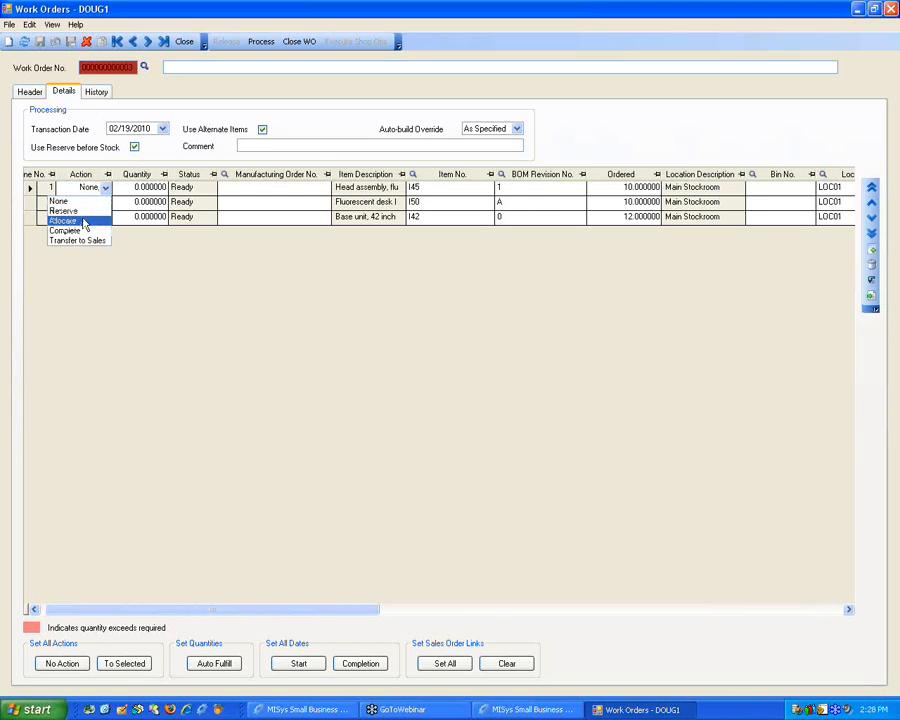
pyautogui.click(70, 222)
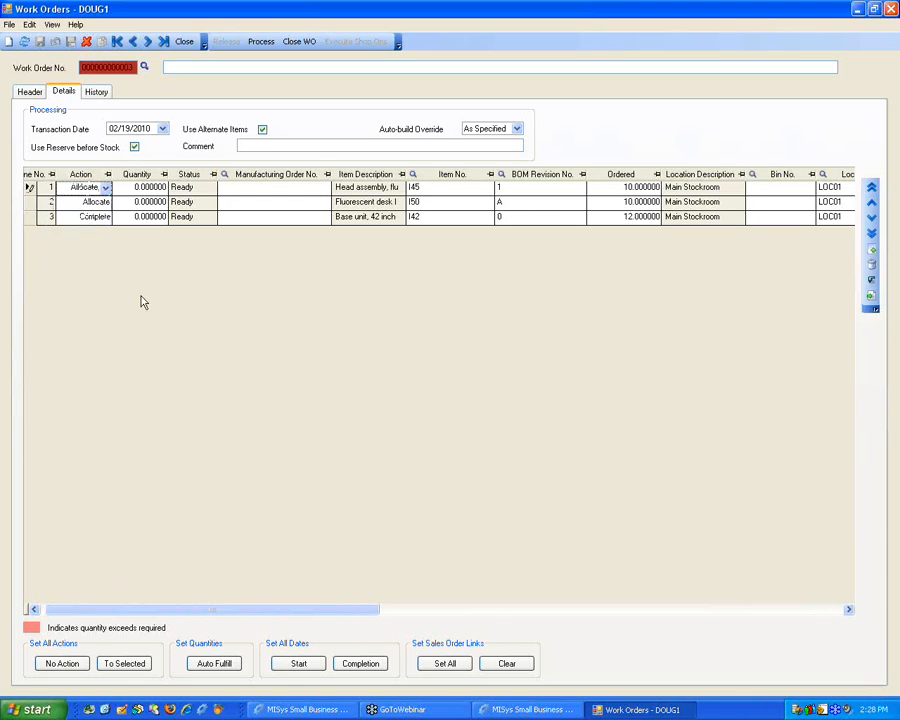
# Apply the Allocate action to all work order lines and check the order's transaction history before closing it.
pyautogui.click(85, 667)
pyautogui.click(114, 668)
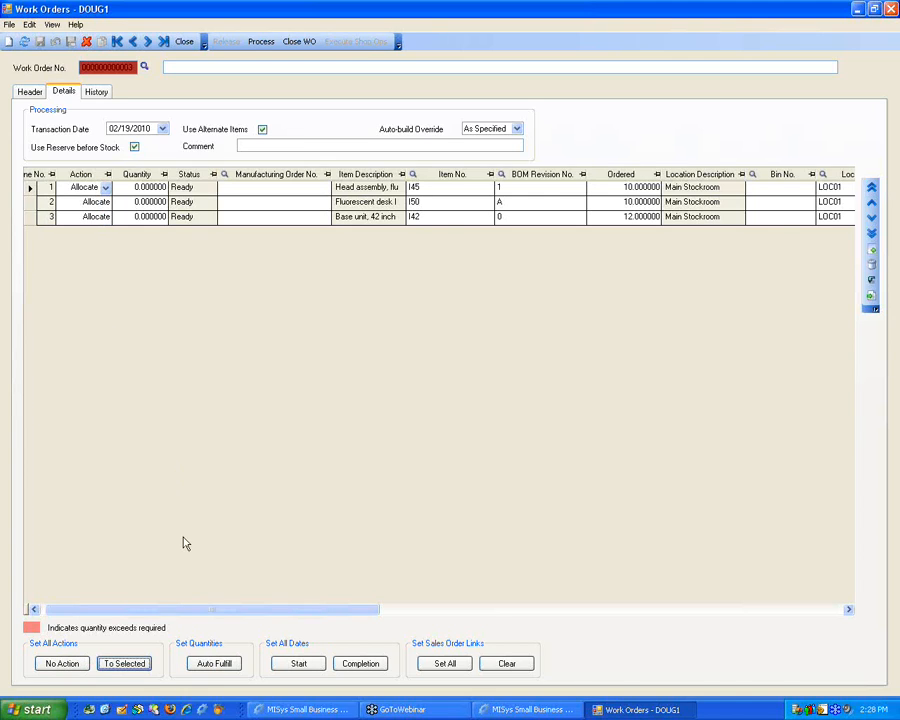
pyautogui.click(157, 187)
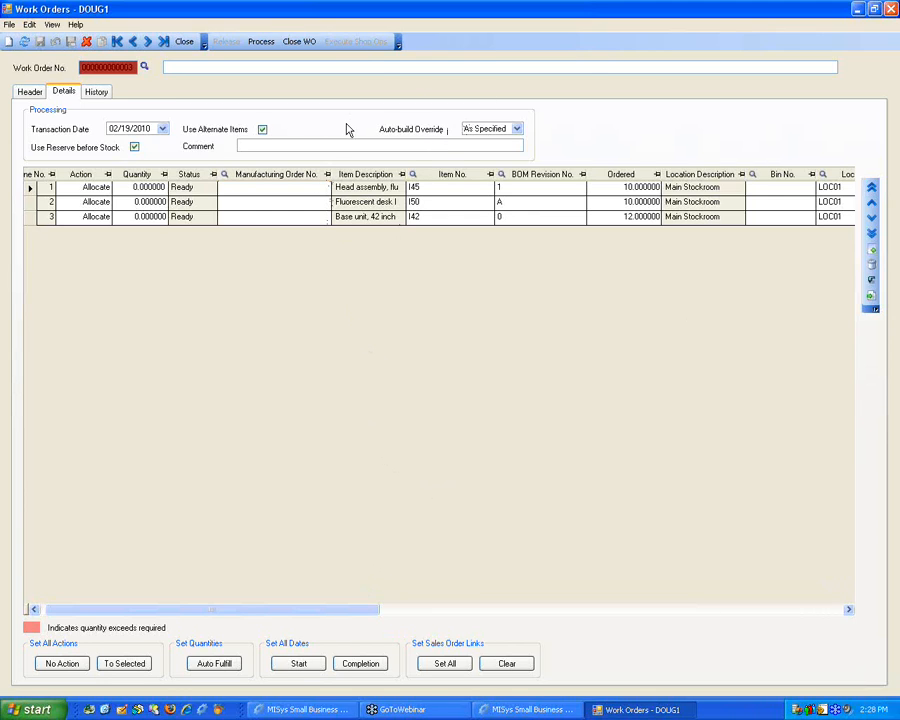
pyautogui.click(105, 93)
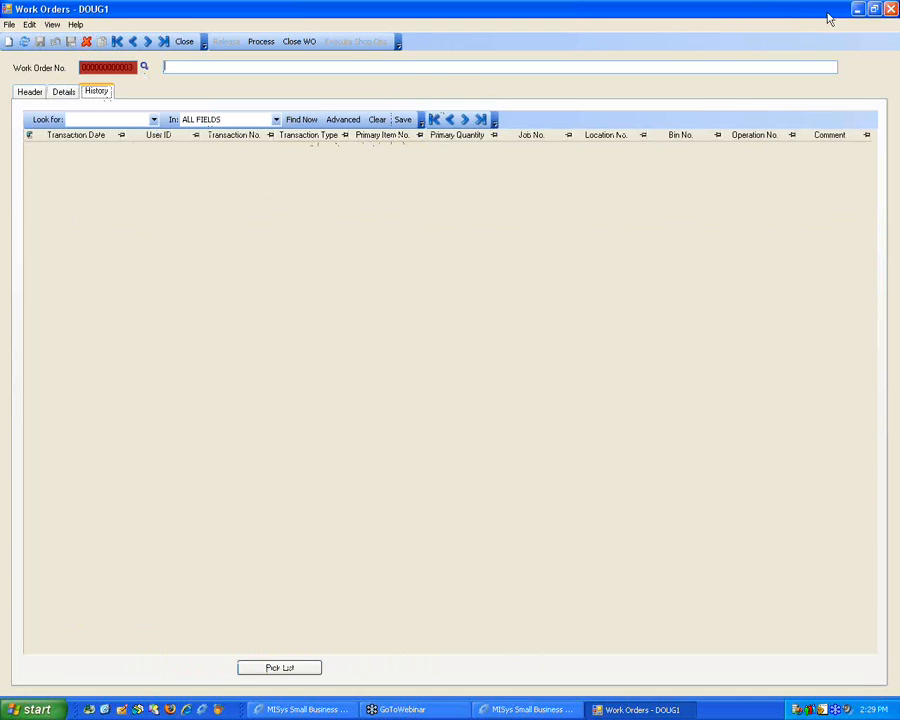
pyautogui.click(890, 8)
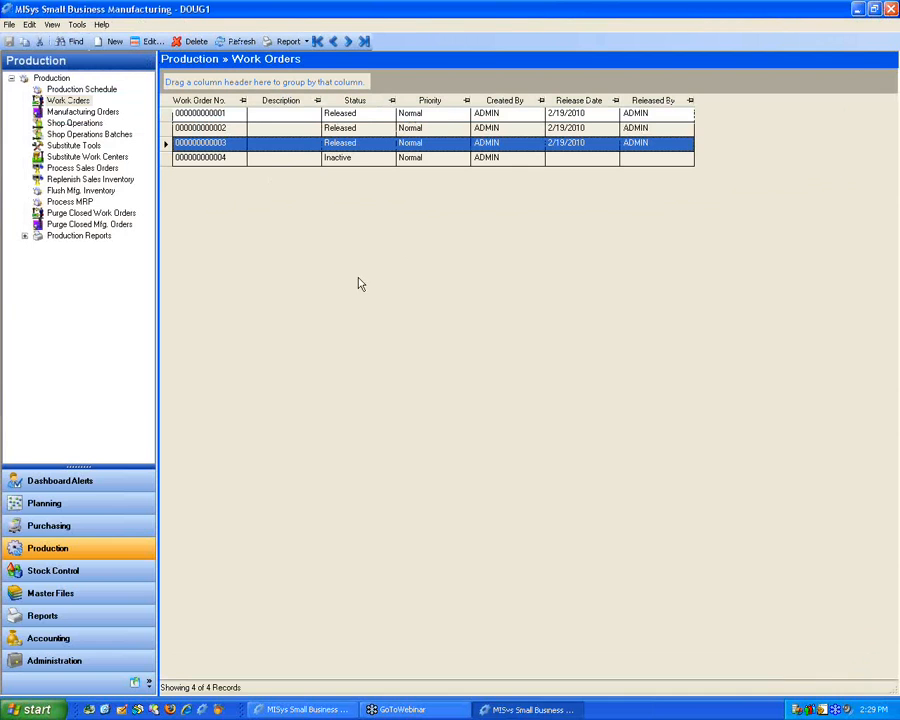
# Open Process Sales Orders, try the Exclude Processed Orders filter off and on, and expand the first two orders' item lines.
pyautogui.click(75, 168)
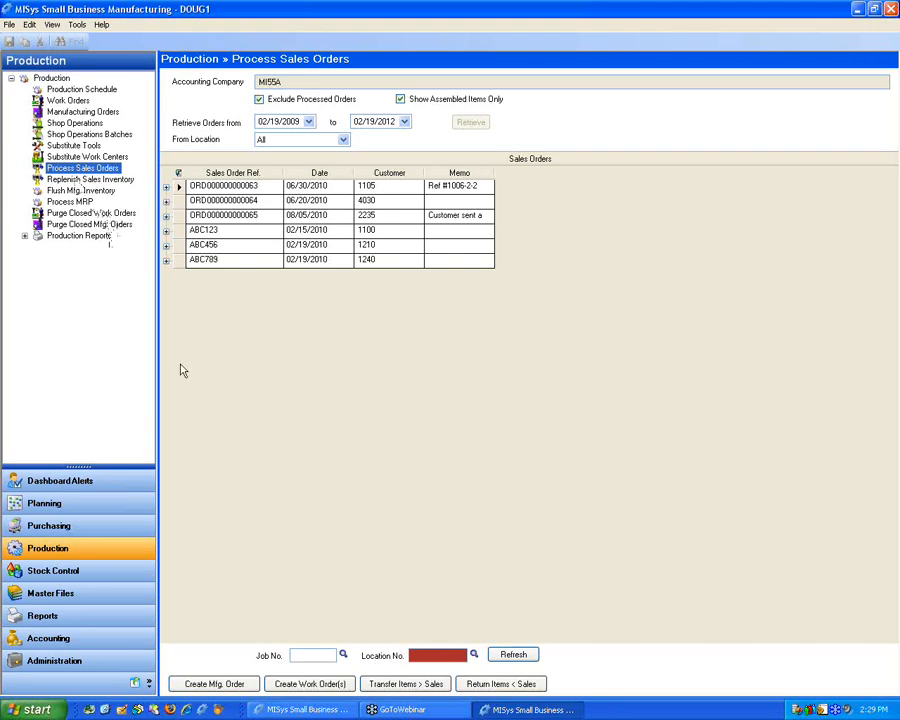
pyautogui.click(212, 391)
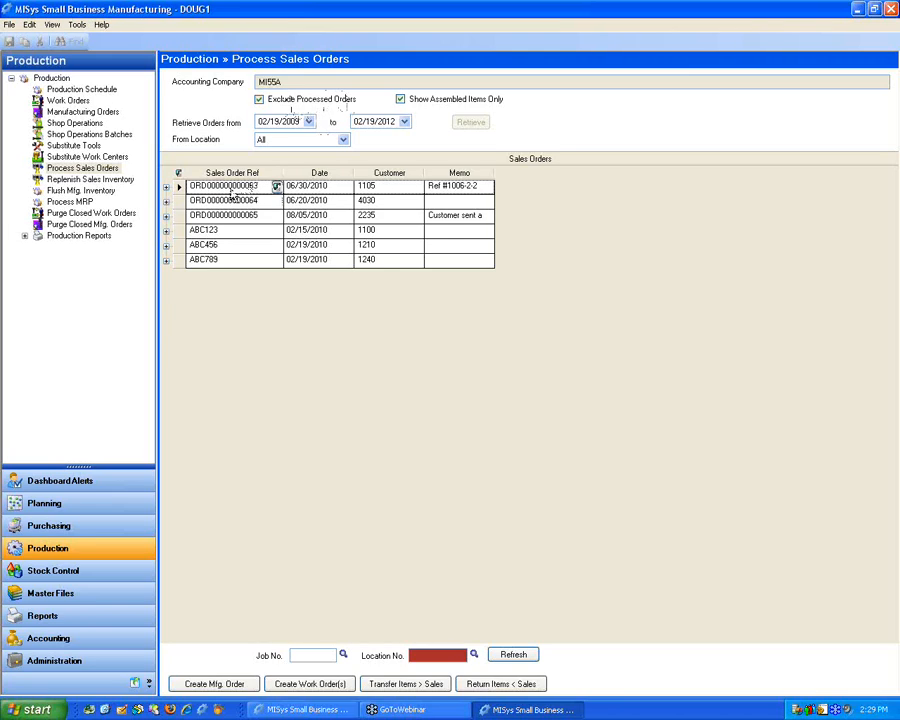
pyautogui.click(258, 101)
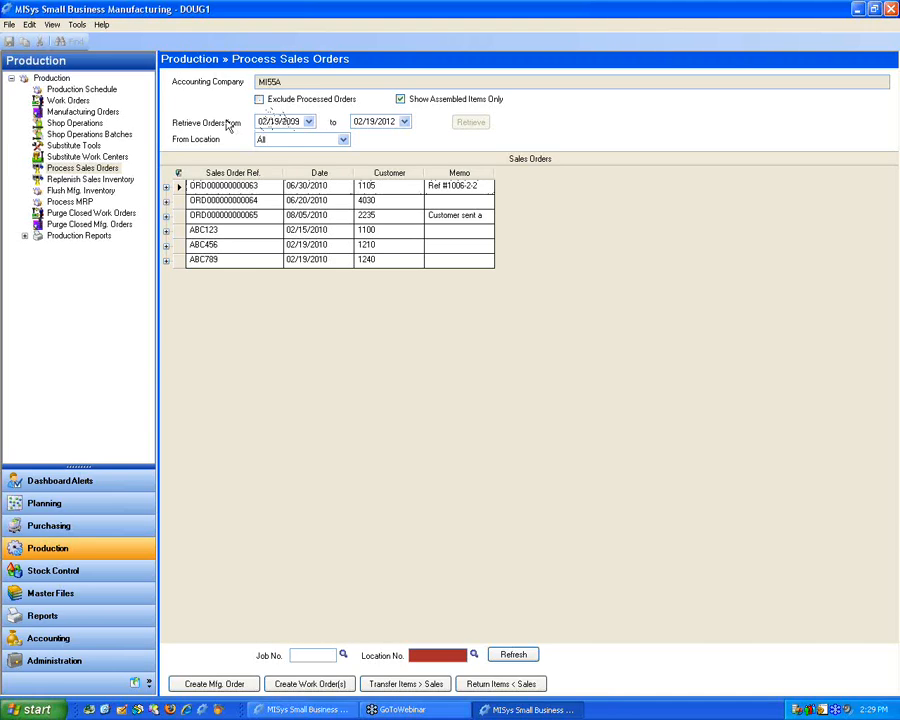
pyautogui.click(259, 99)
pyautogui.click(166, 187)
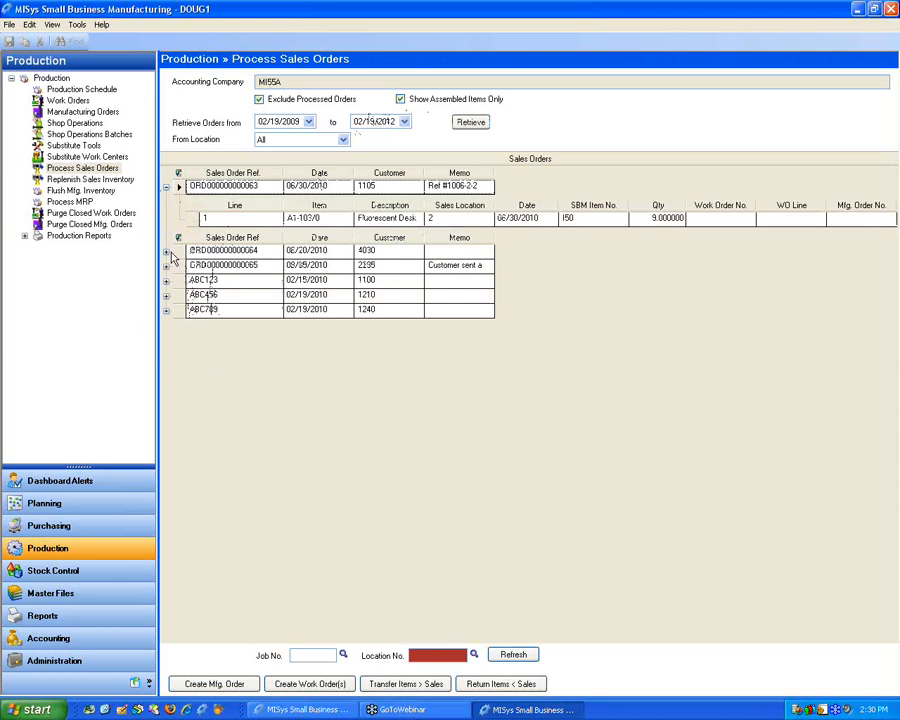
pyautogui.click(166, 251)
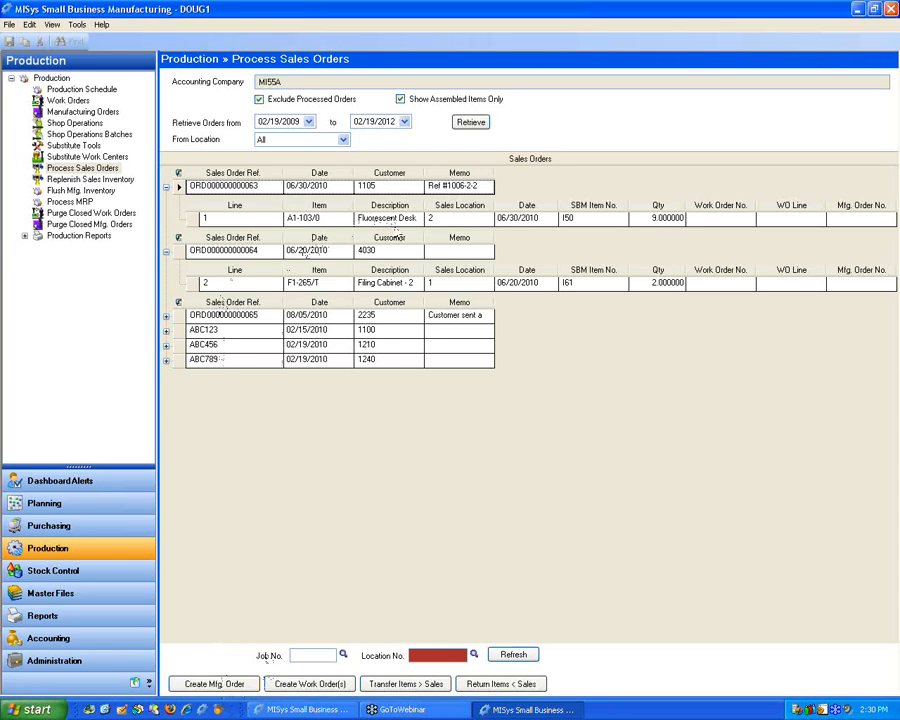
# Create a work order from the first sales order with location LOC01.
pyautogui.click(178, 187)
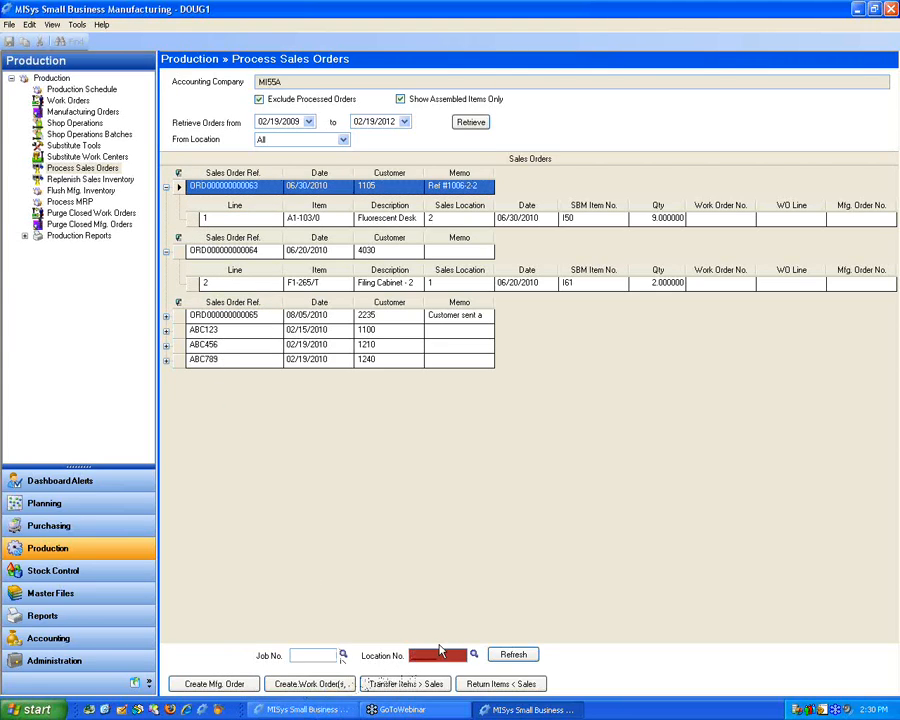
pyautogui.write('LOC01')
pyautogui.press('Tab')
pyautogui.click(302, 688)
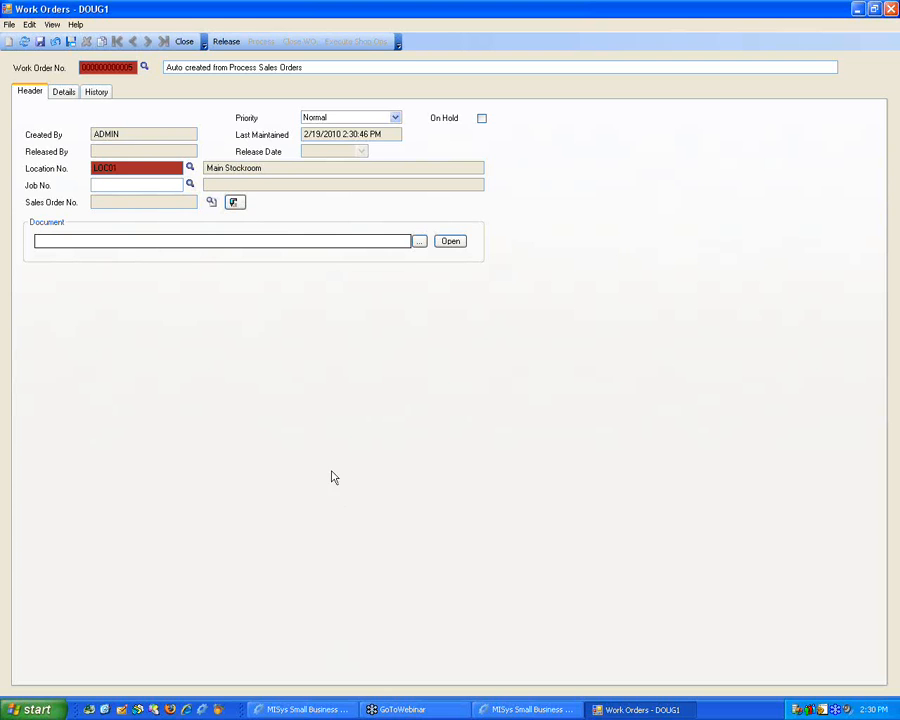
# Release the new work order from its details and check its linked sales location and sales order.
pyautogui.click(63, 91)
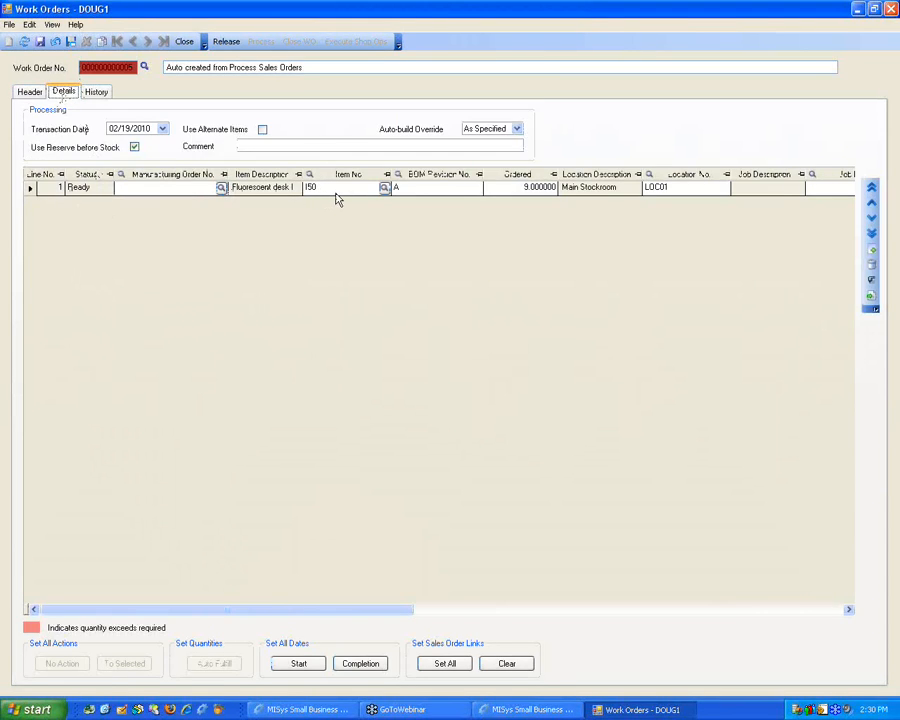
pyautogui.moveTo(117, 611); pyautogui.dragTo(396, 617)
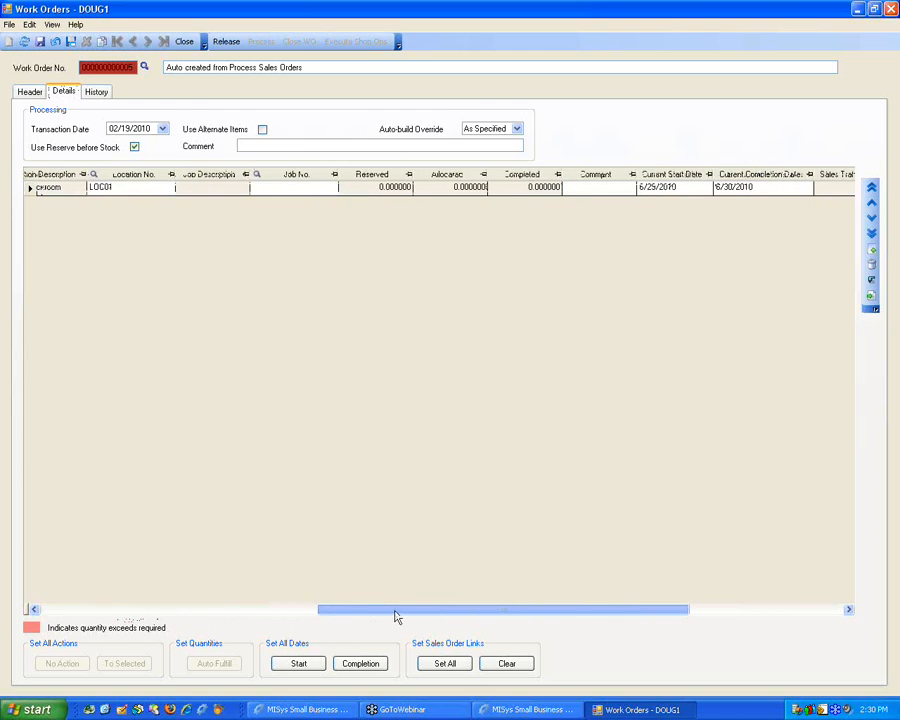
pyautogui.click(226, 44)
pyautogui.click(396, 400)
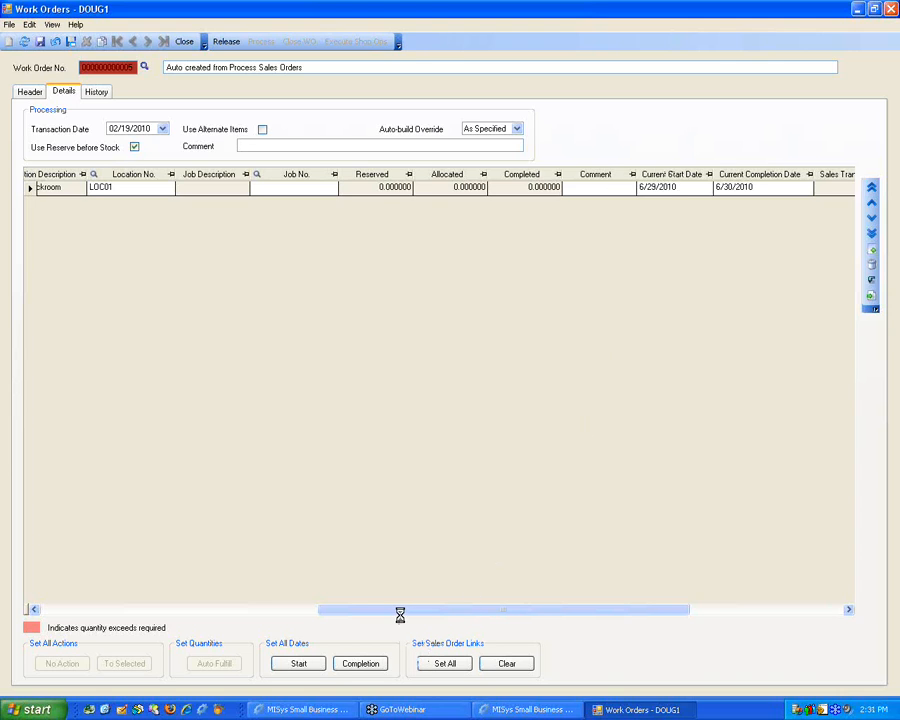
pyautogui.moveTo(400, 617); pyautogui.dragTo(542, 603)
pyautogui.click(747, 195)
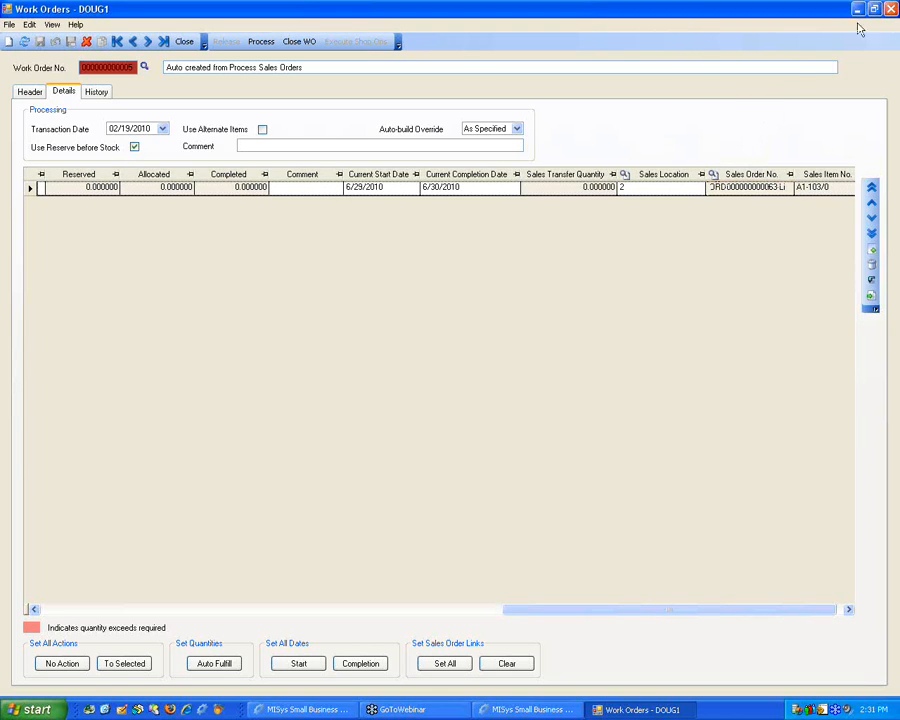
# Close the released work order and retrieve the Sage Accpac ERP sales orders for corresponding items.
pyautogui.click(890, 9)
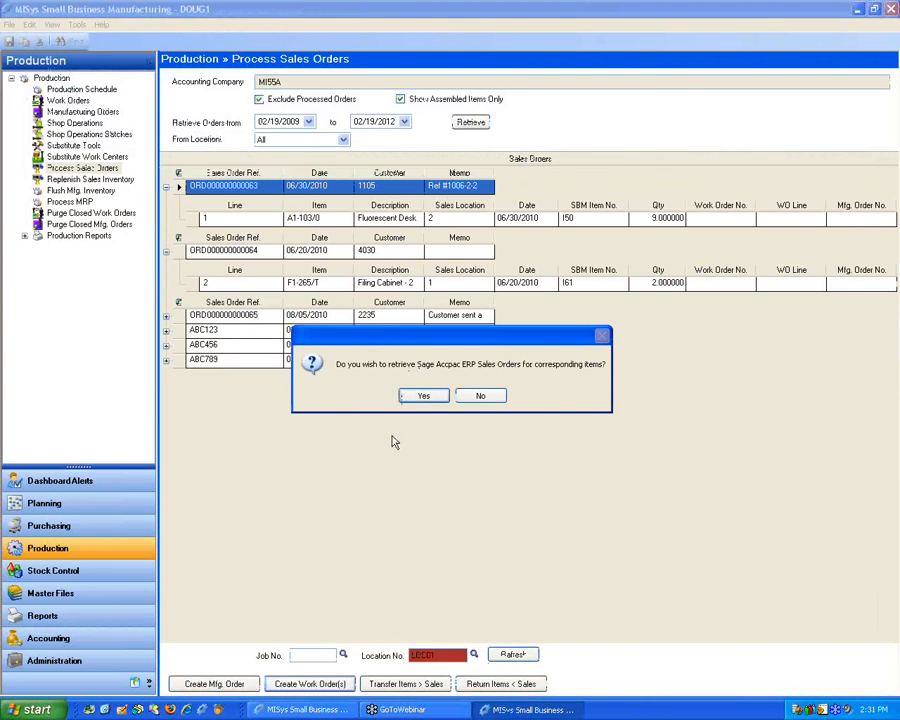
pyautogui.click(440, 399)
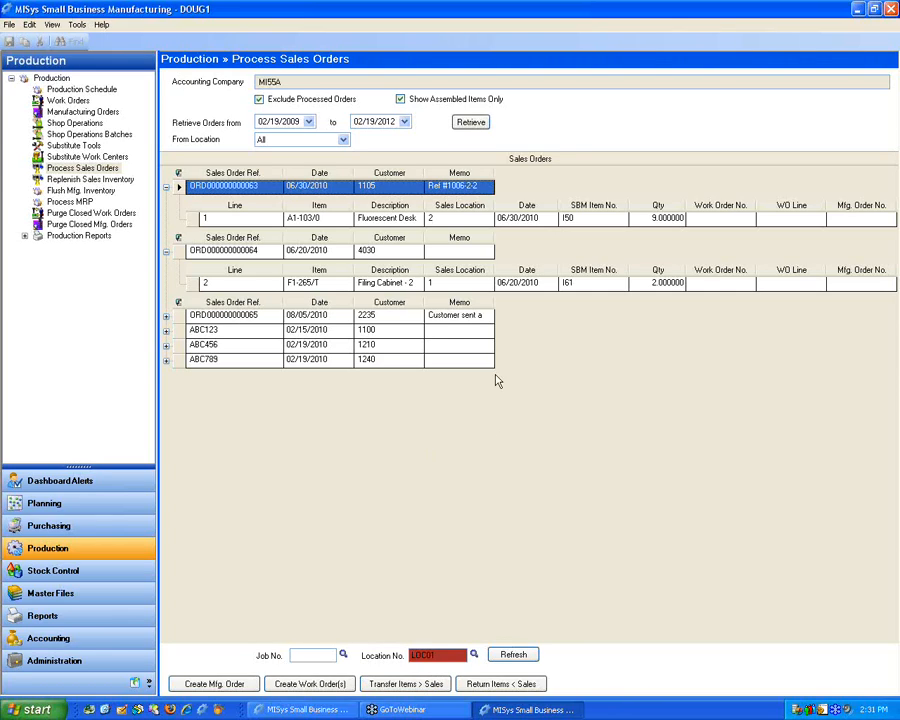
# Open Replenish Sales Inventory with the Central warehouse as sales location and Restore set to Sales Inventory to Zero.
pyautogui.click(82, 179)
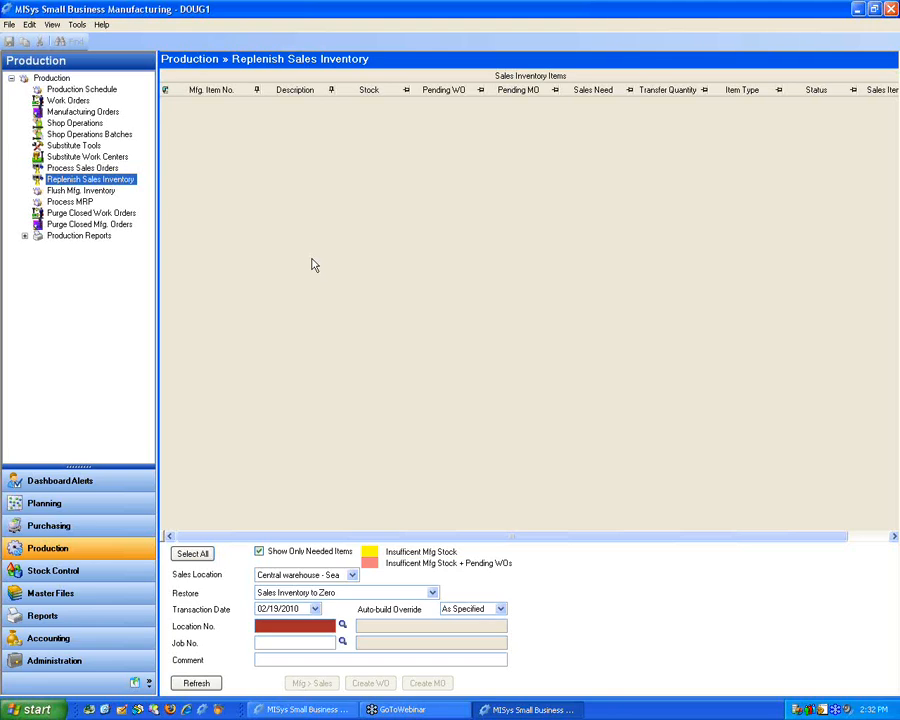
pyautogui.click(417, 282)
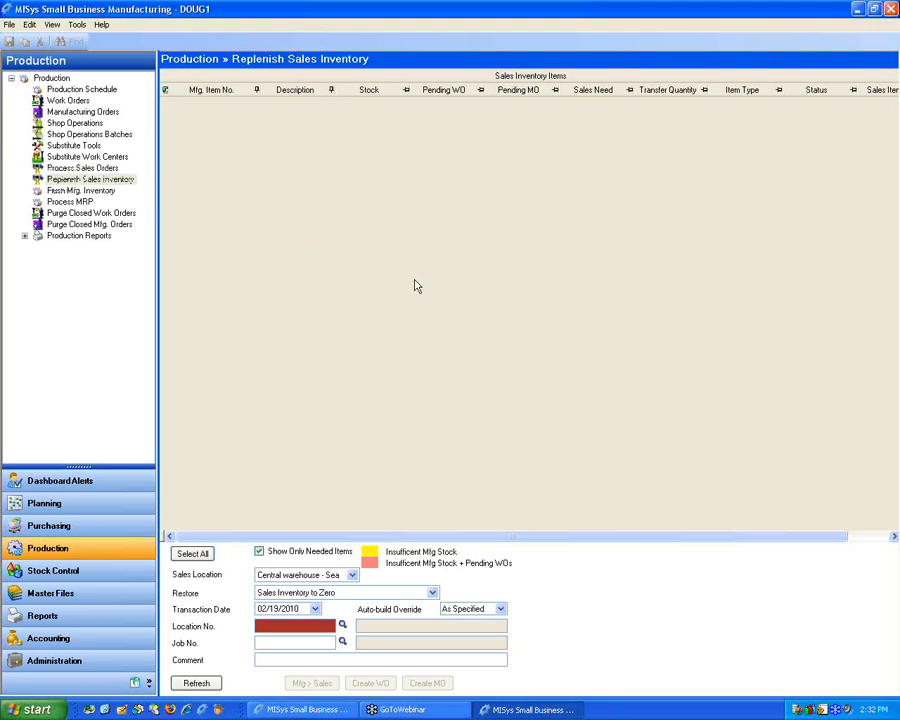
pyautogui.click(349, 577)
pyautogui.click(349, 580)
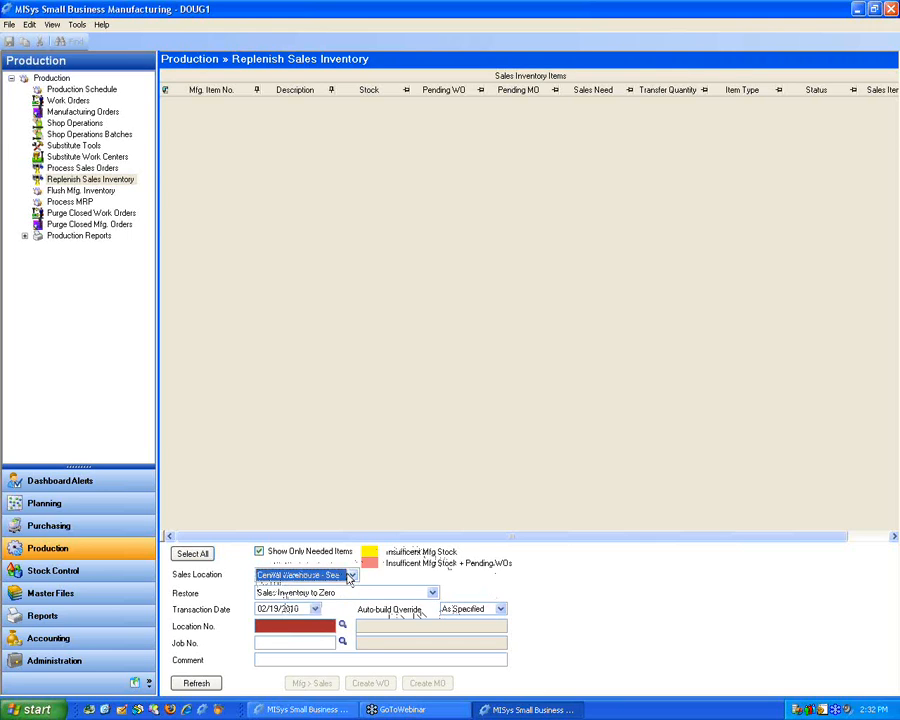
pyautogui.click(350, 577)
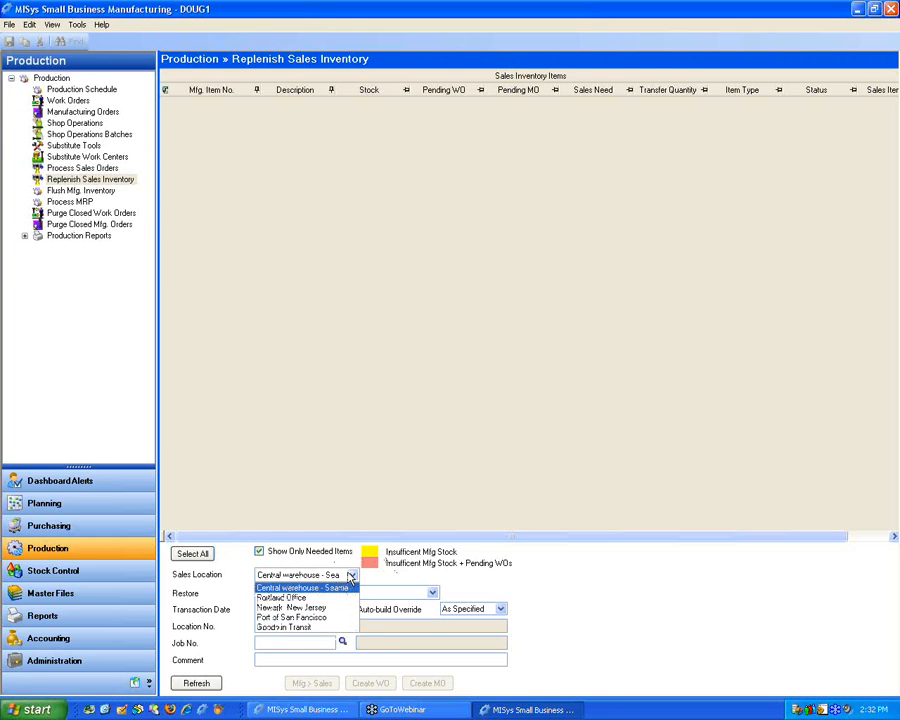
pyautogui.click(300, 587)
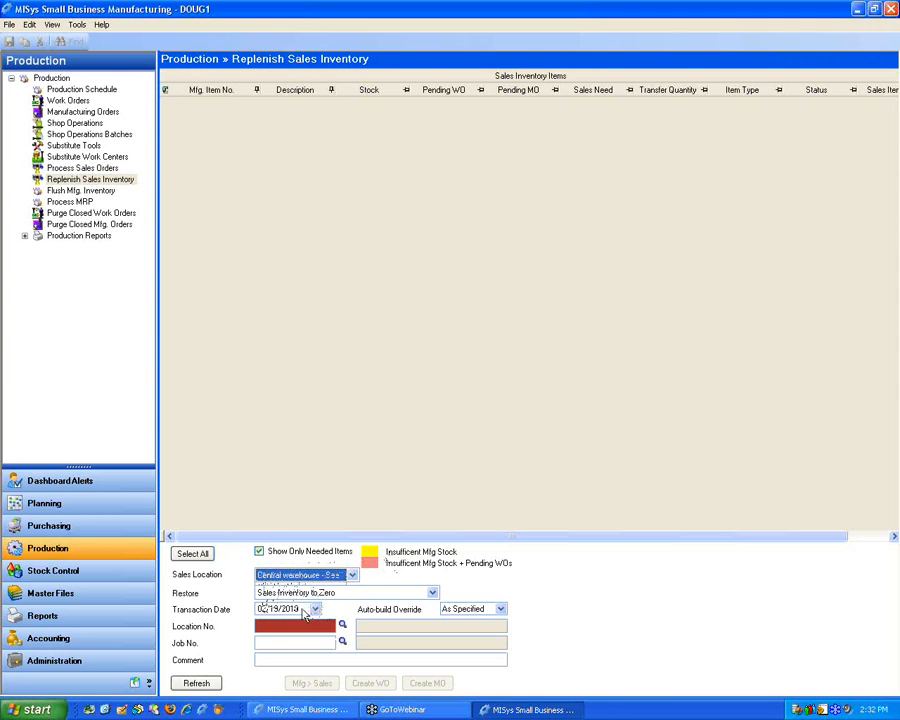
pyautogui.click(431, 593)
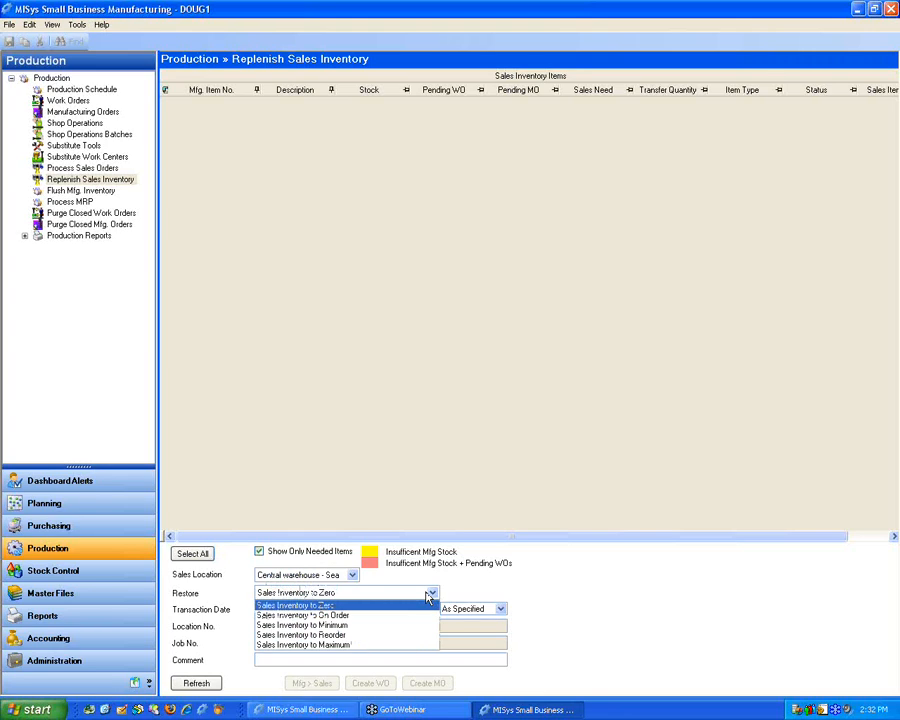
pyautogui.click(380, 605)
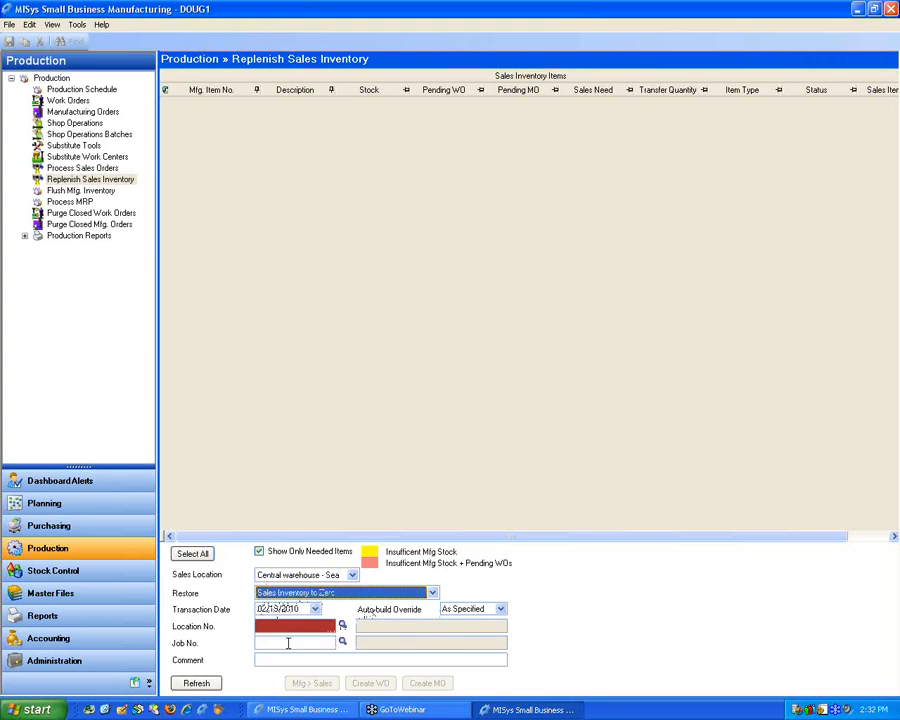
# Set the replenishment location to LOC01 and read the sales inventory.
pyautogui.click(215, 683)
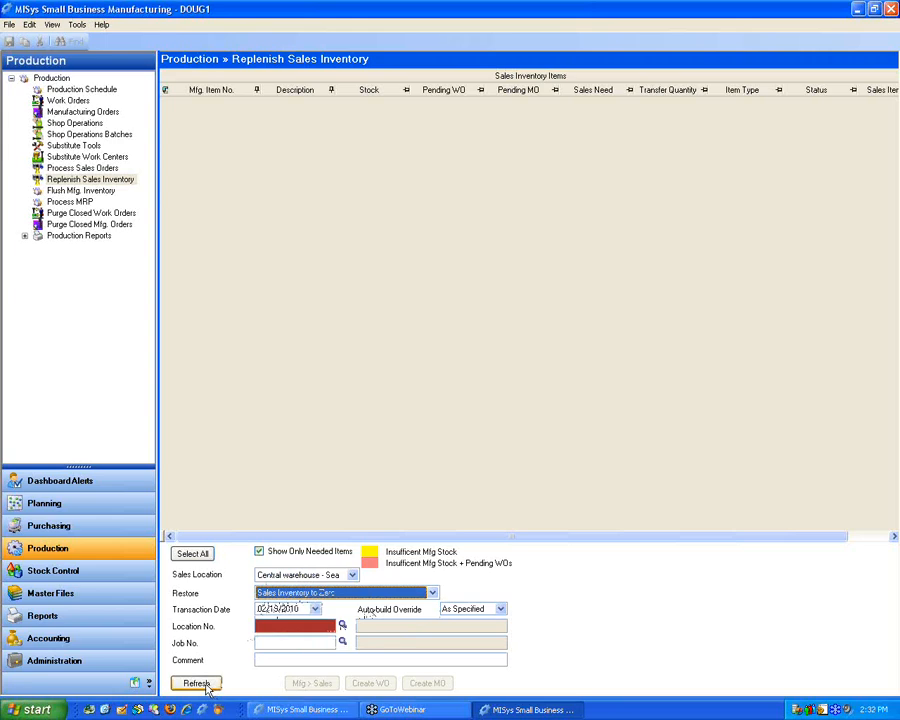
pyautogui.click(275, 626)
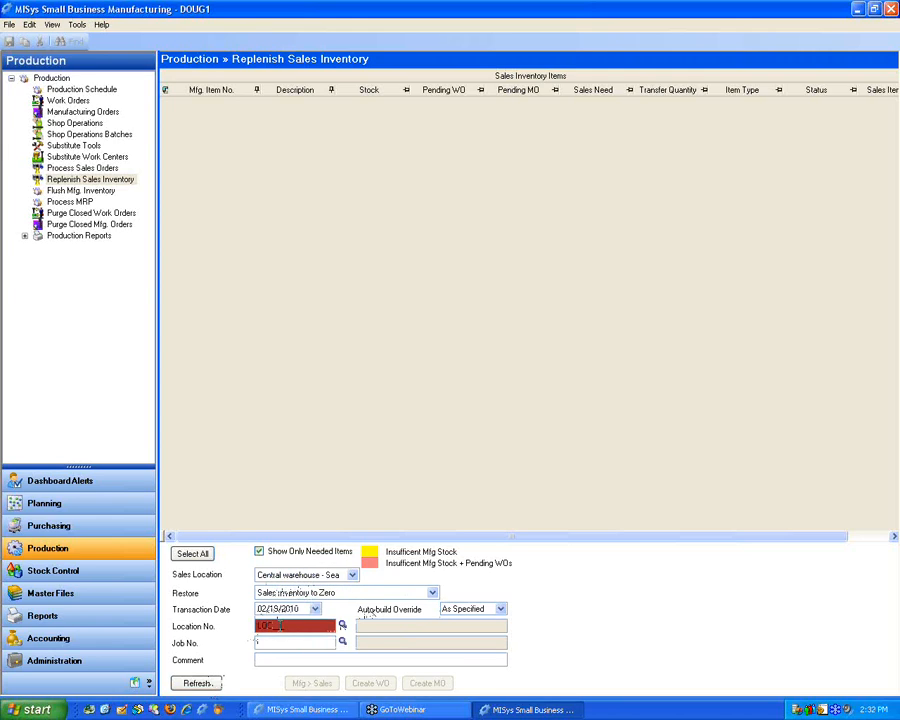
pyautogui.click(190, 683)
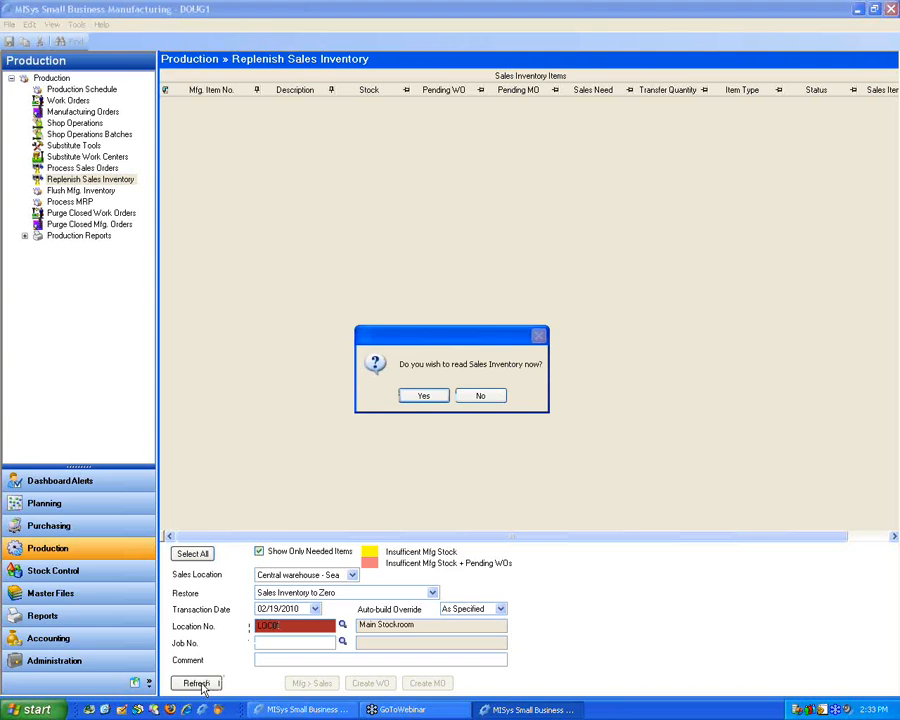
pyautogui.click(424, 396)
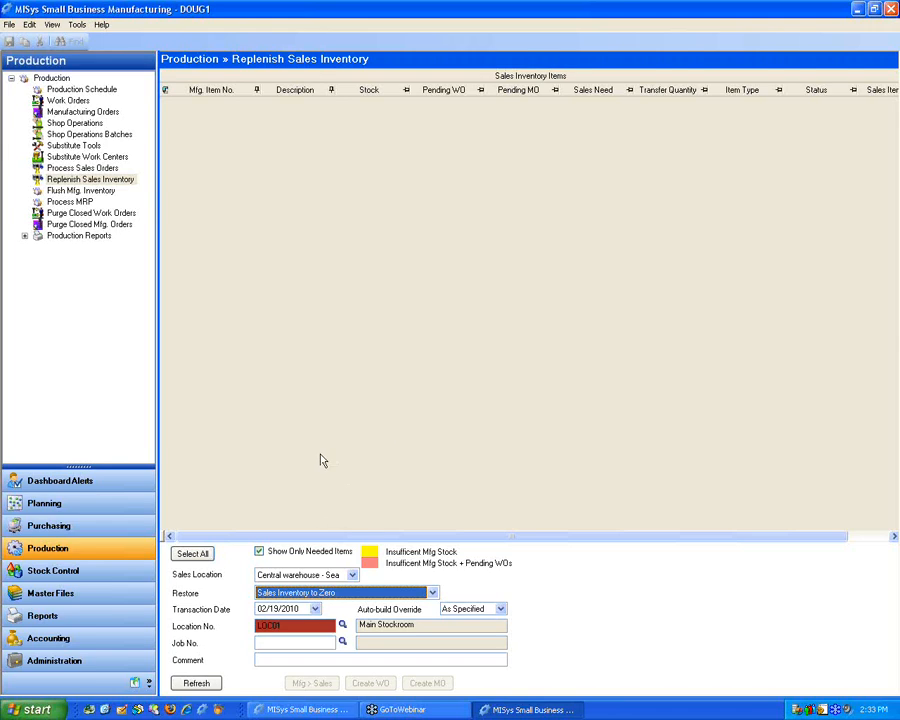
# Set Restore to Sales Inventory to On Order and read the sales inventory again.
pyautogui.click(399, 594)
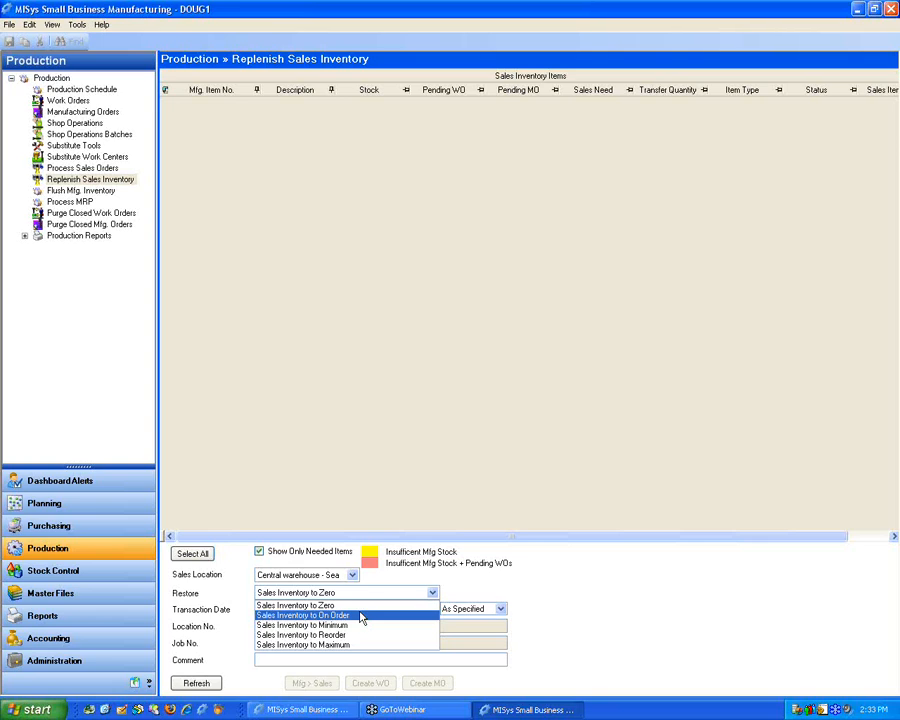
pyautogui.click(361, 616)
pyautogui.click(426, 397)
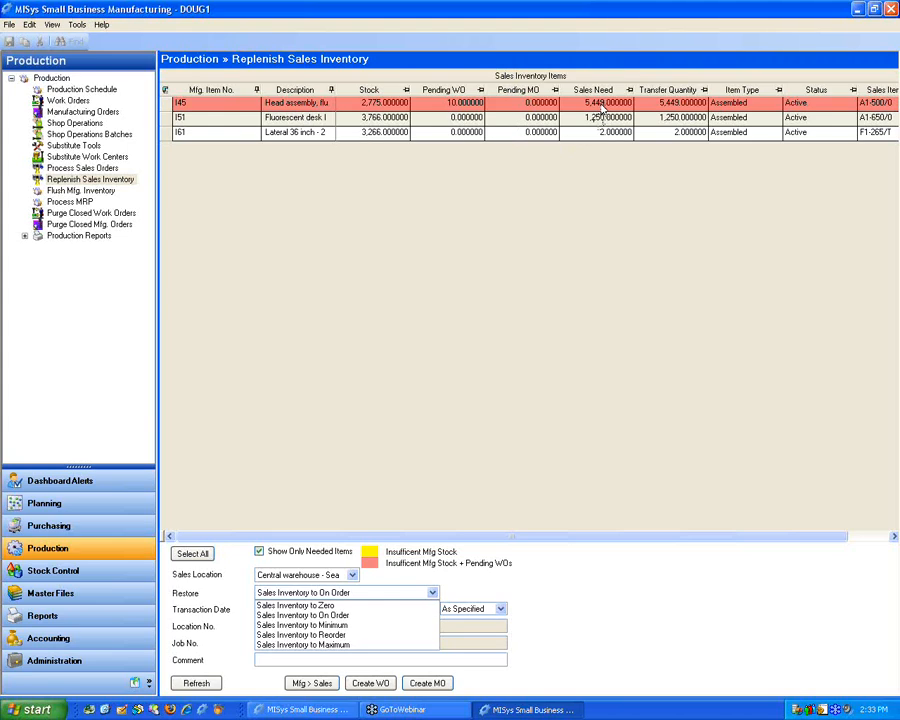
pyautogui.click(680, 106)
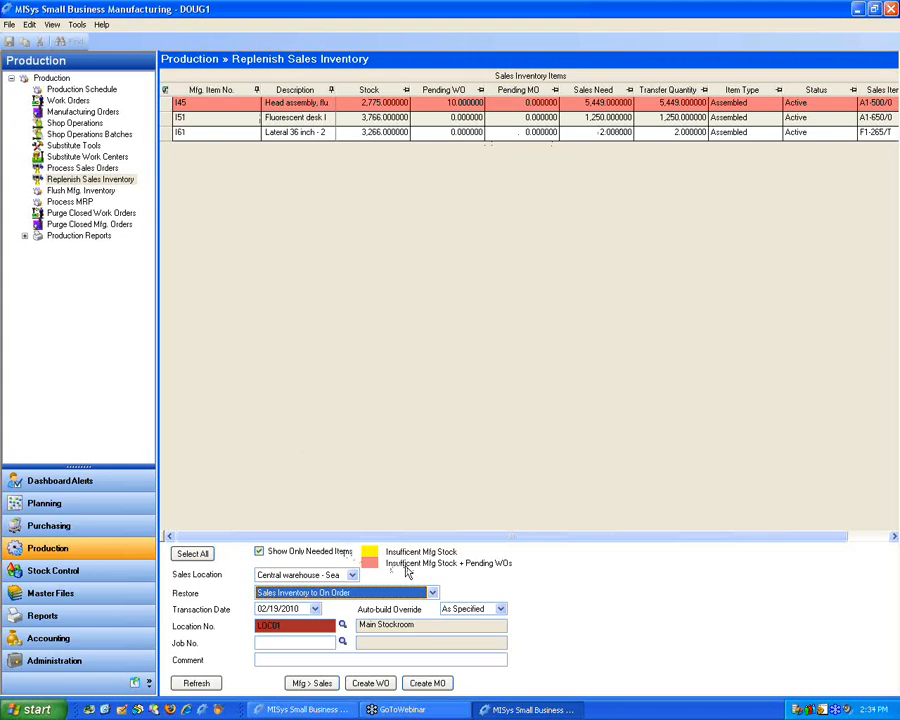
# Create a trial work order for head assembly I45 without a new Mfg. Order, check its ordered quantity, and close it.
pyautogui.click(172, 104)
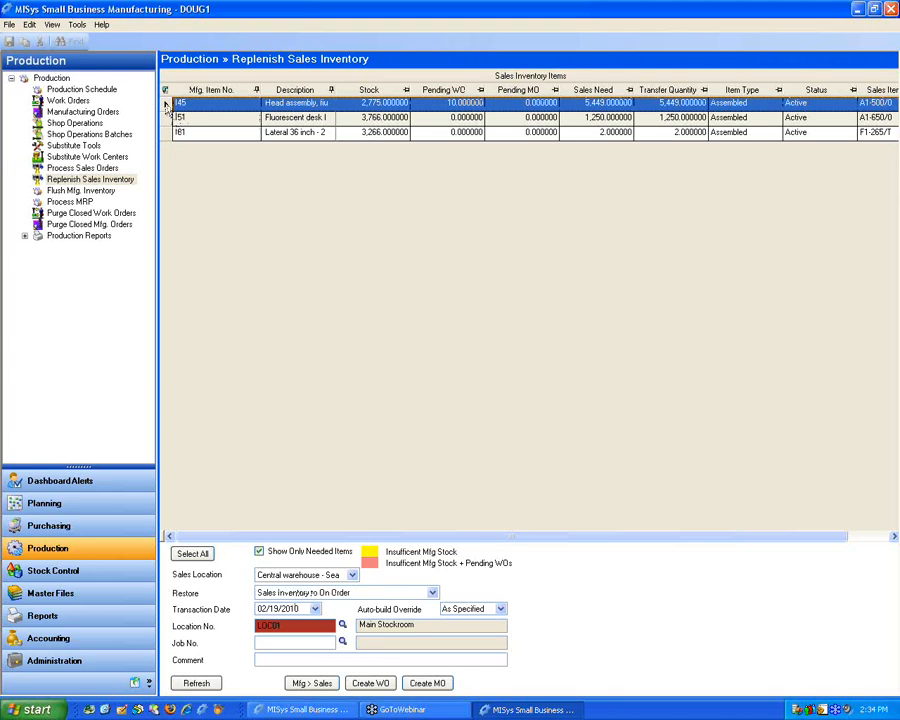
pyautogui.click(374, 686)
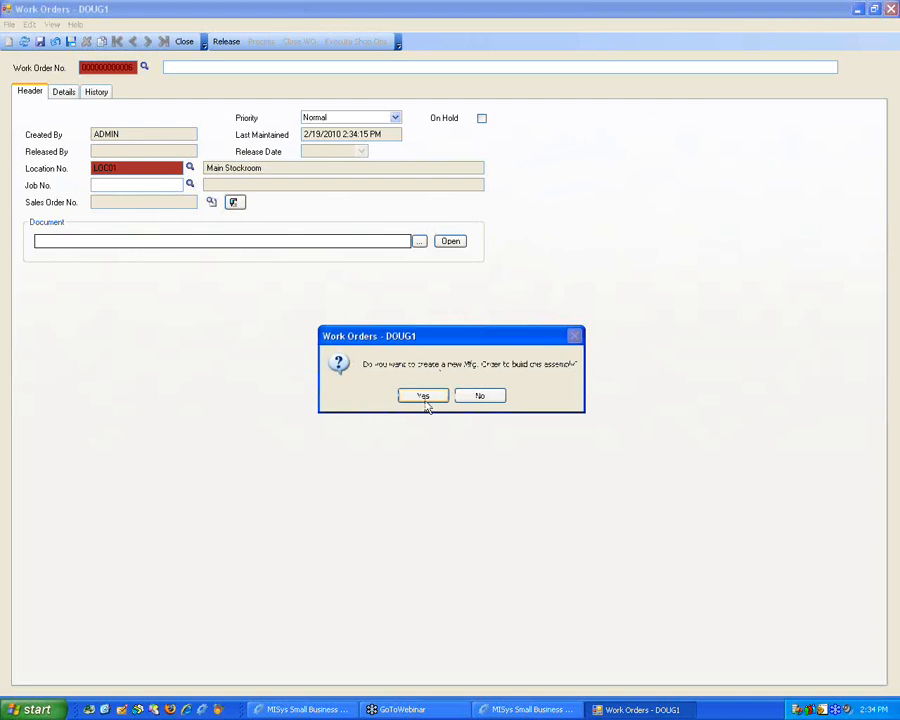
pyautogui.click(478, 398)
pyautogui.click(63, 91)
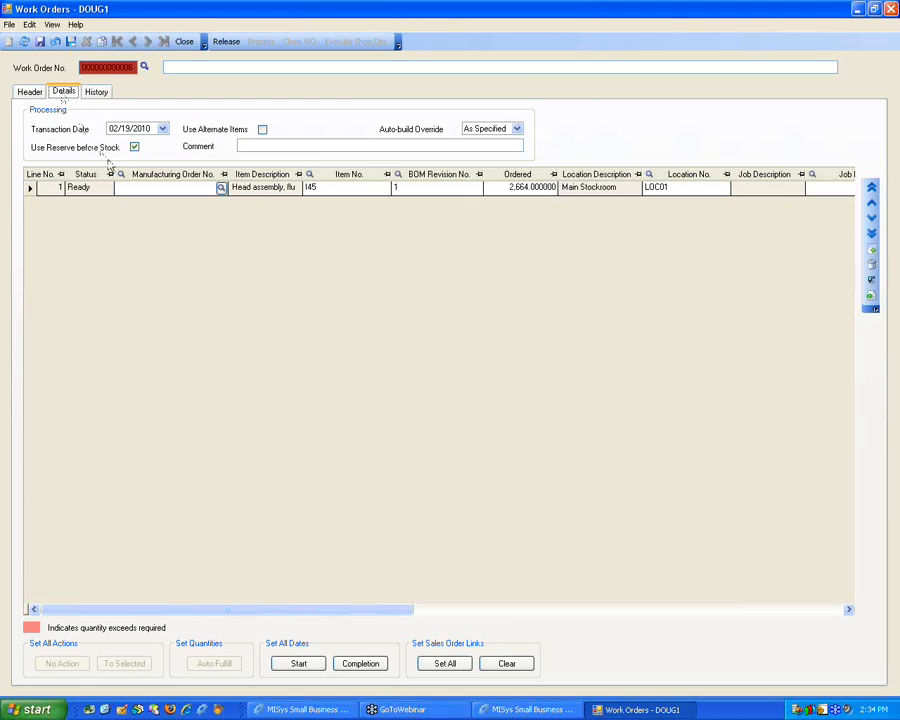
pyautogui.click(524, 190)
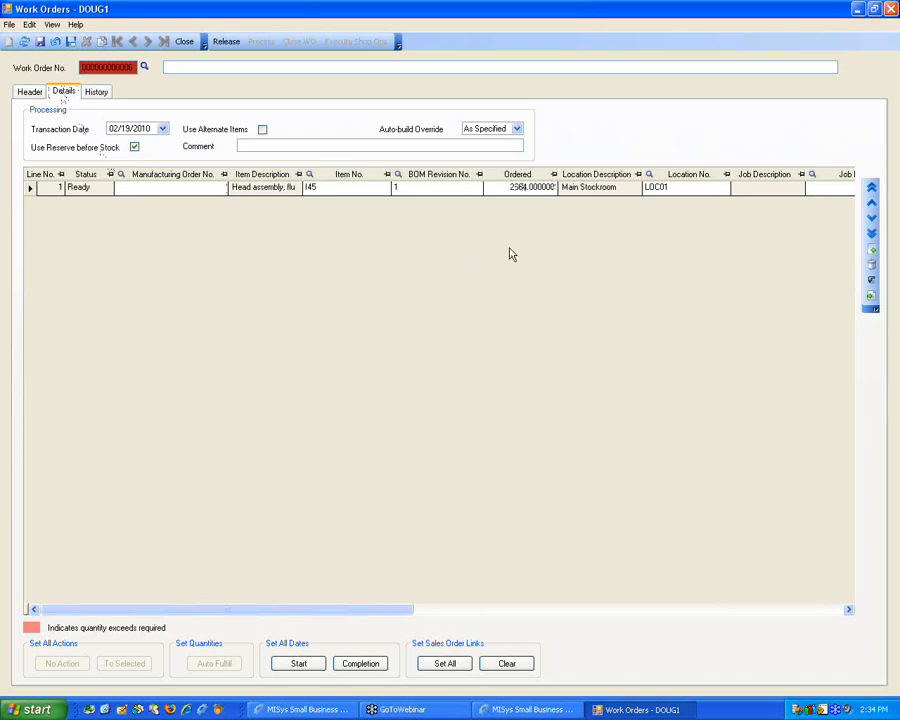
pyautogui.click(889, 9)
pyautogui.click(421, 392)
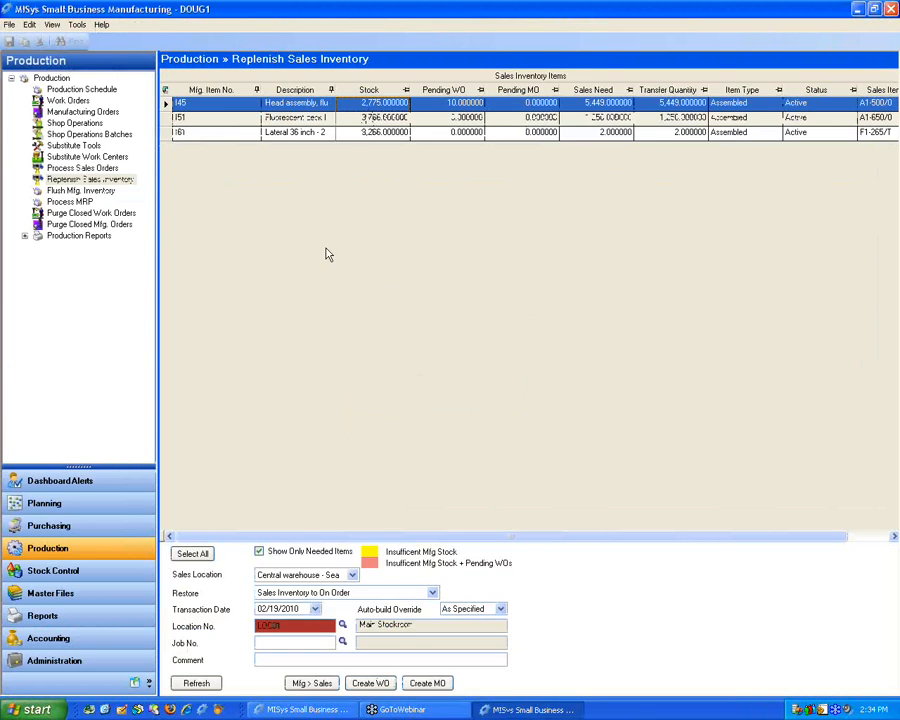
# Set Restore to Sales Inventory to Minimum and reload the sales inventory needs.
pyautogui.click(375, 132)
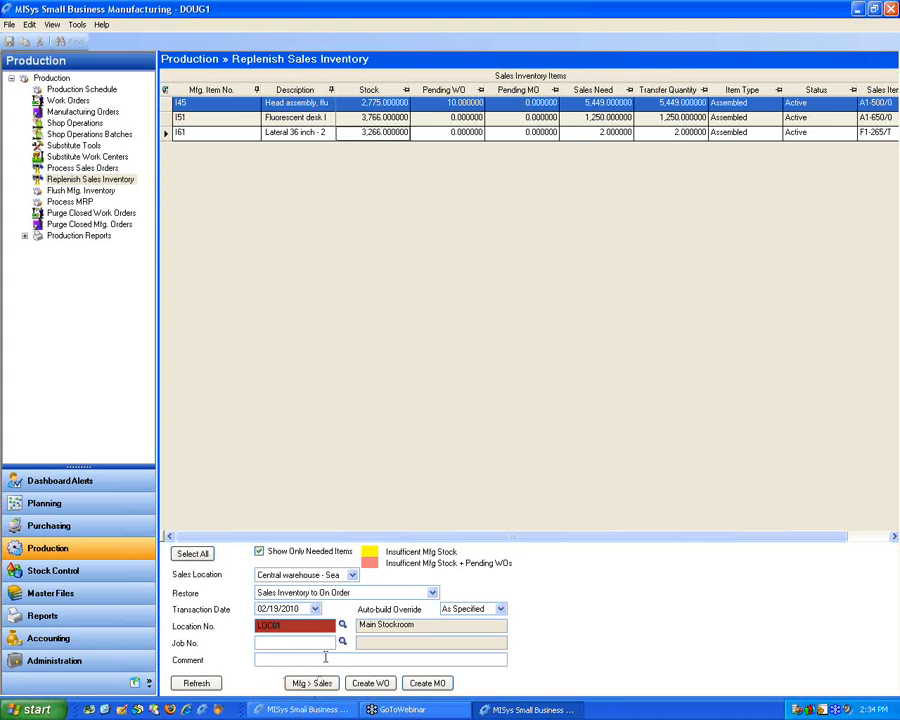
pyautogui.click(361, 593)
pyautogui.click(305, 625)
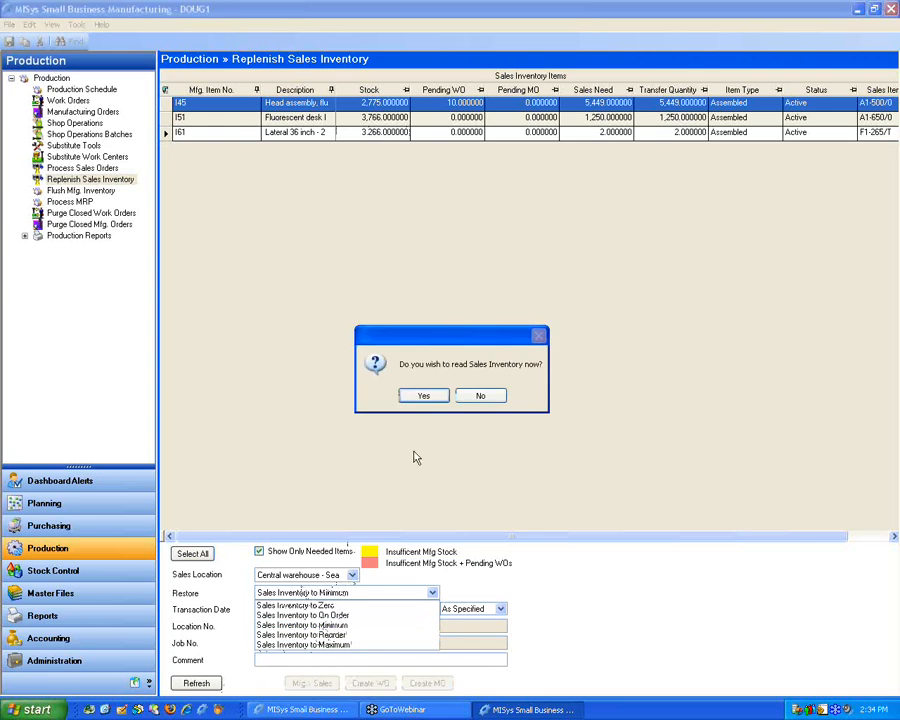
pyautogui.click(423, 396)
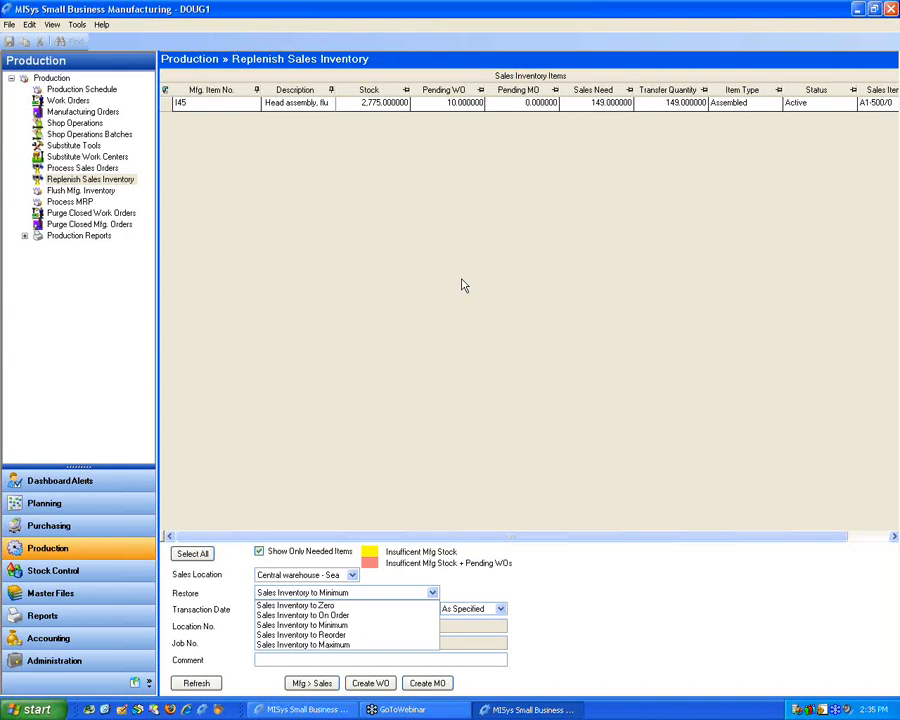
pyautogui.click(489, 561)
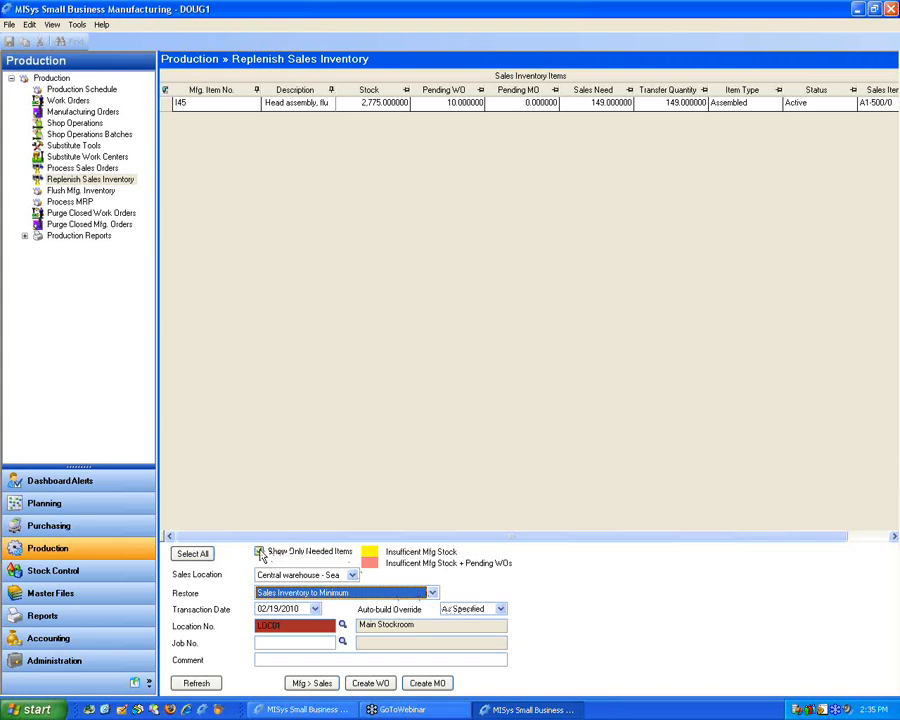
# Switch Show Only Needed Items off and back on, and set item I45's transfer quantity to 250.
pyautogui.click(260, 552)
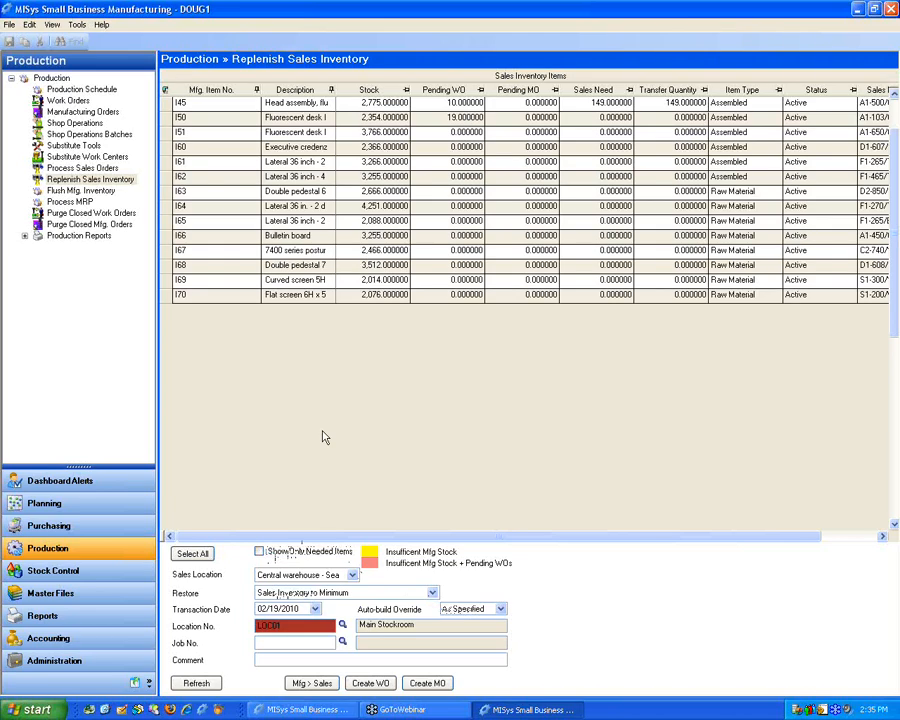
pyautogui.press('space')
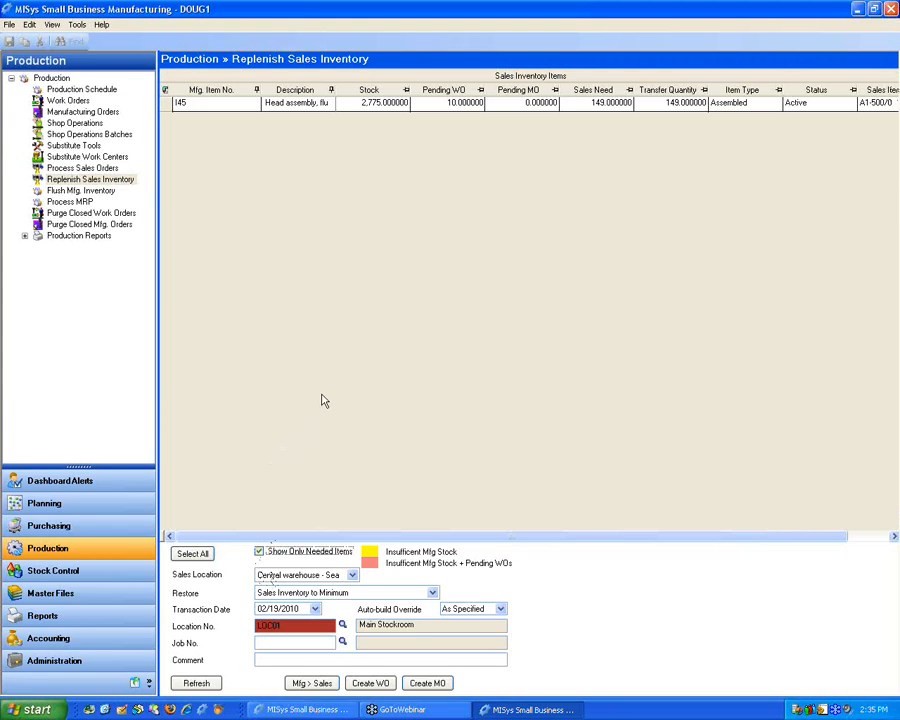
pyautogui.click(668, 104)
pyautogui.write('250')
pyautogui.press('Tab')
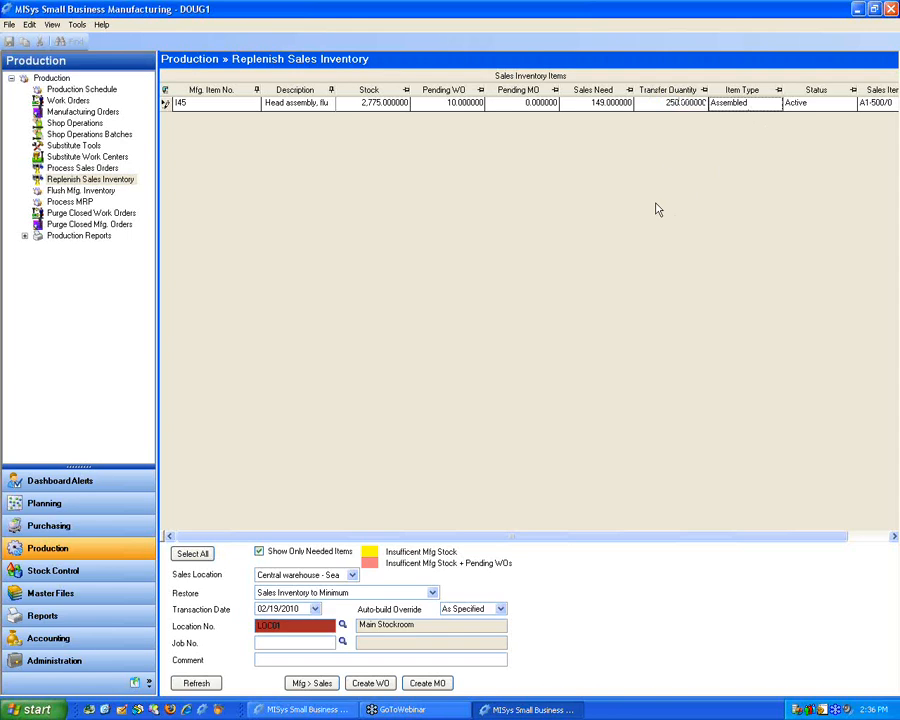
# Return Restore to Sales Inventory to On Order, reread the sales inventory, and select item I51's transfer quantity.
pyautogui.click(432, 593)
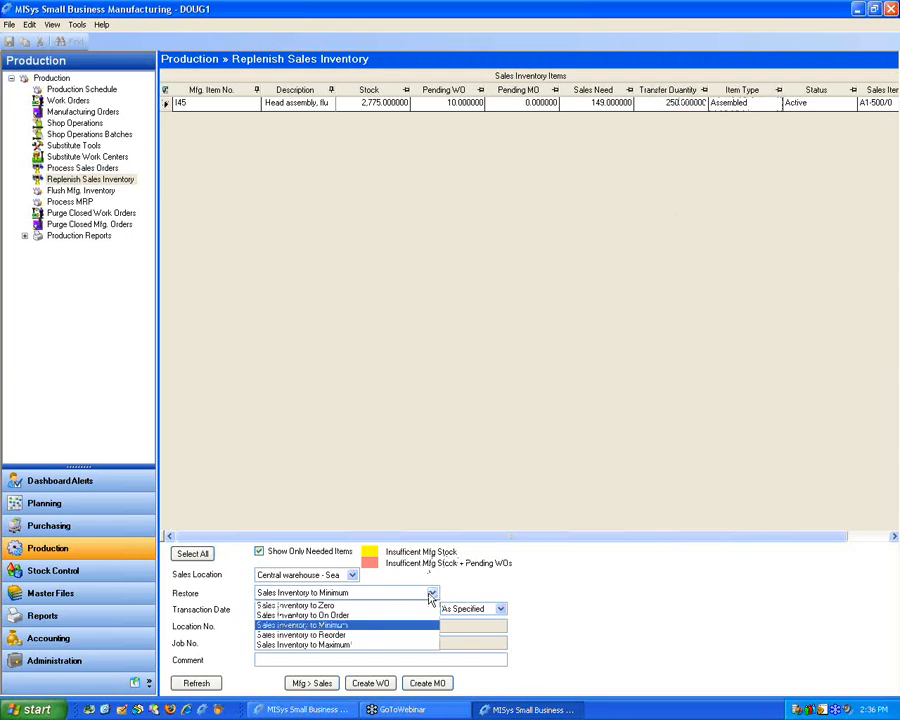
pyautogui.click(395, 617)
pyautogui.click(423, 394)
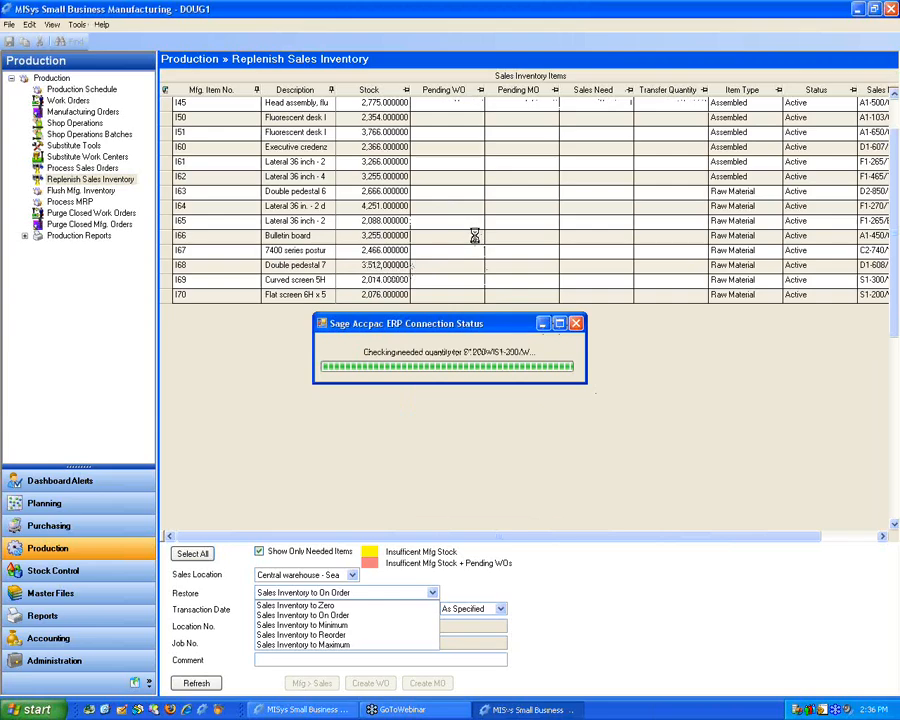
pyautogui.click(655, 118)
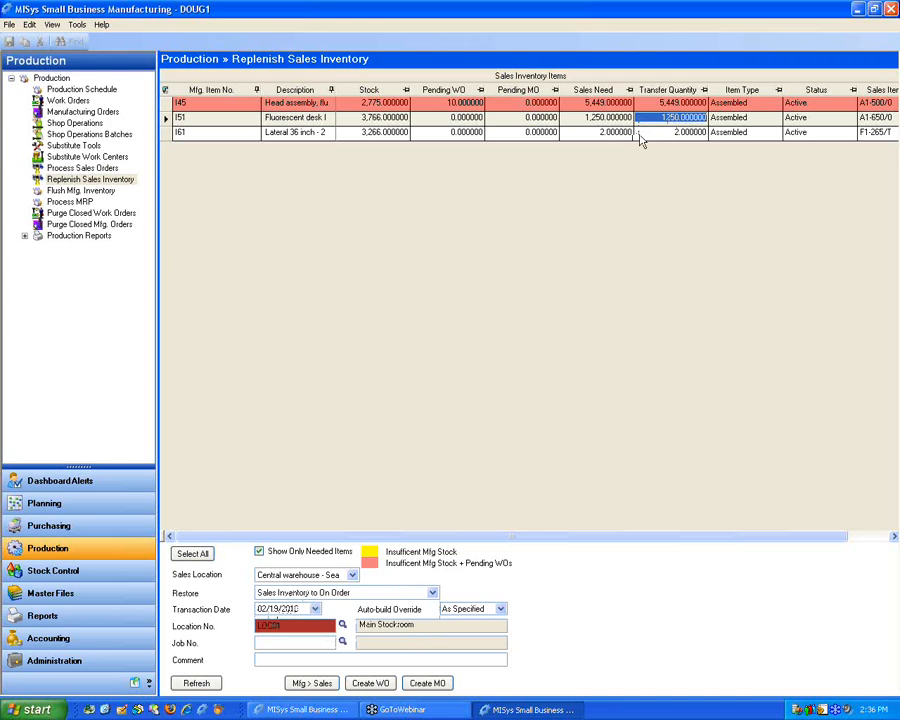
# Open Flush Mfg. Inventory and list excess stock from location LOC01 using the Mfg Inventory To Zero option.
pyautogui.click(109, 192)
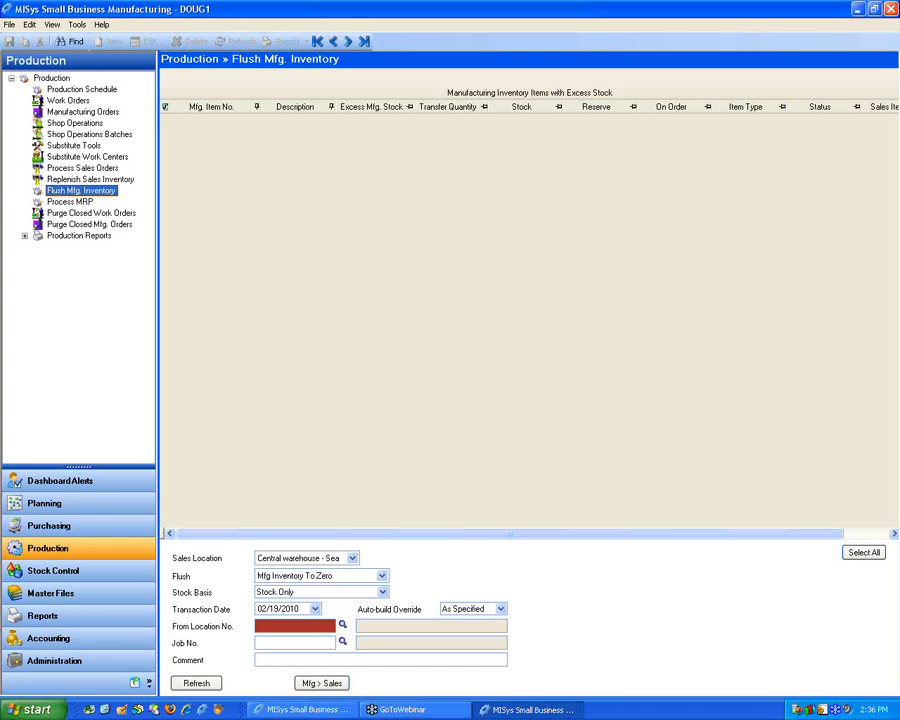
pyautogui.click(382, 577)
pyautogui.click(384, 578)
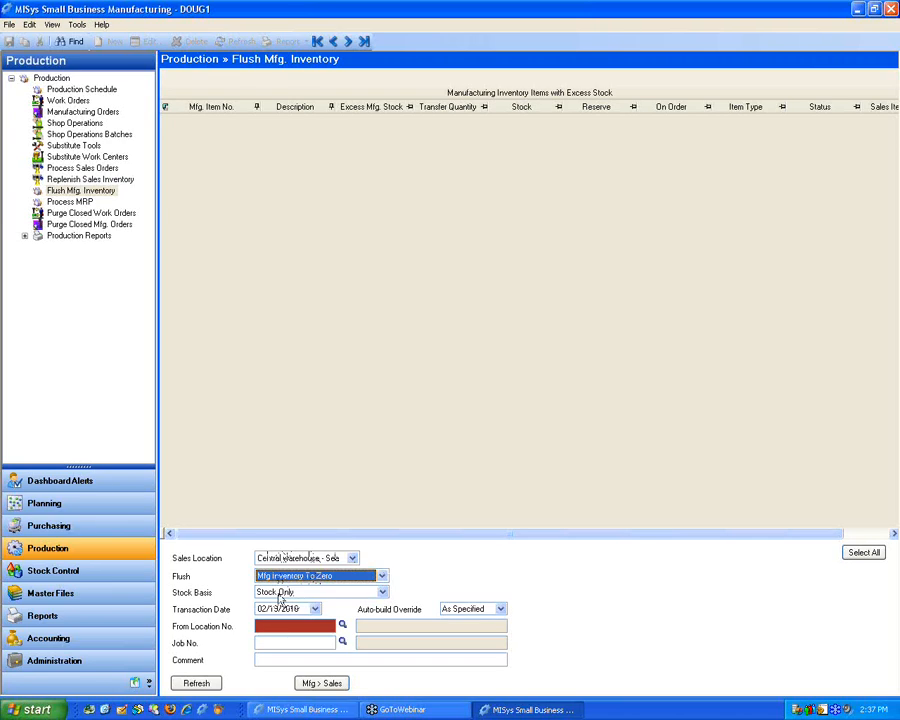
pyautogui.click(285, 624)
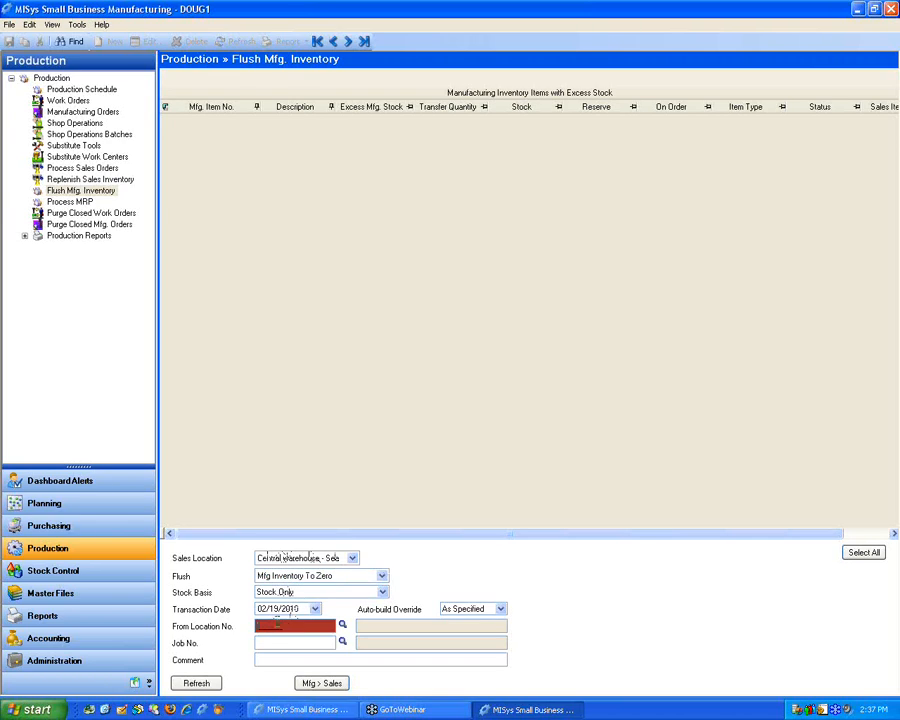
pyautogui.write('LOC01')
pyautogui.click(333, 660)
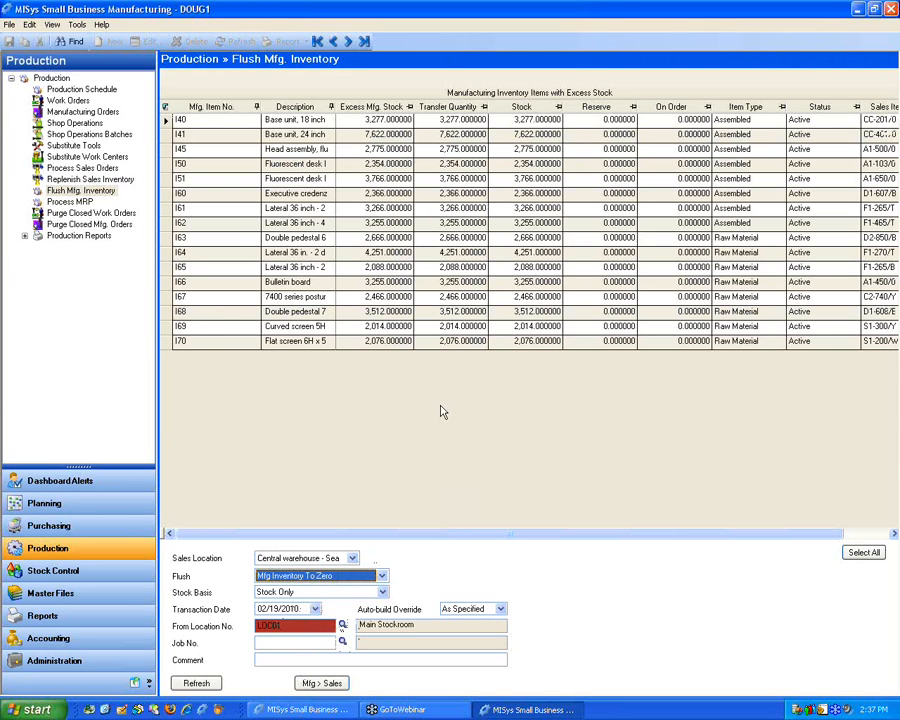
# Set Flush to Mfg Inventory To Minimum, refresh the excess stock list, and select item I40's transfer quantity.
pyautogui.click(538, 311)
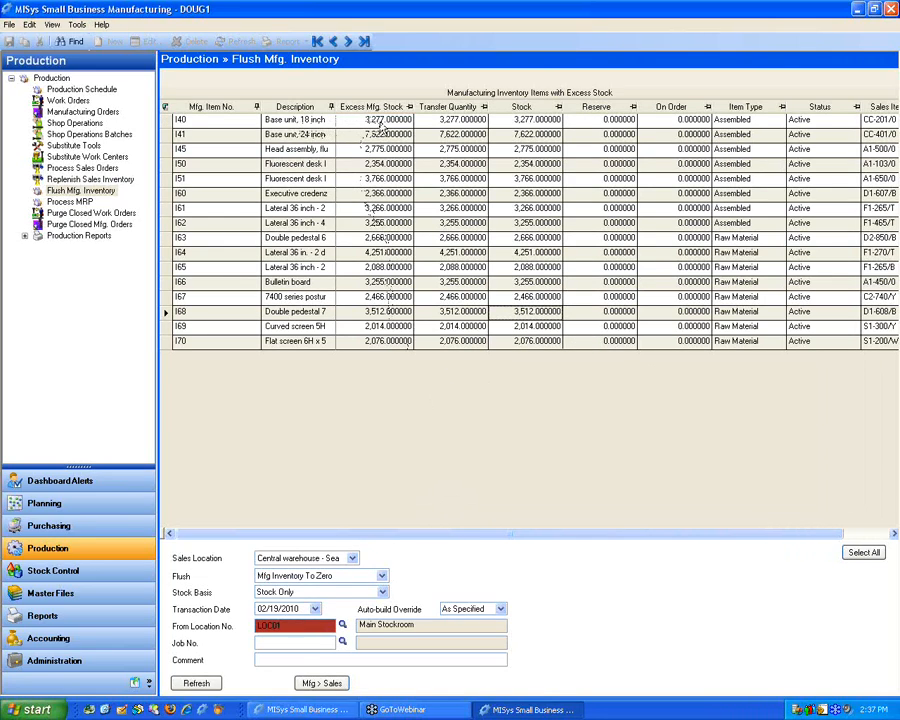
pyautogui.click(452, 120)
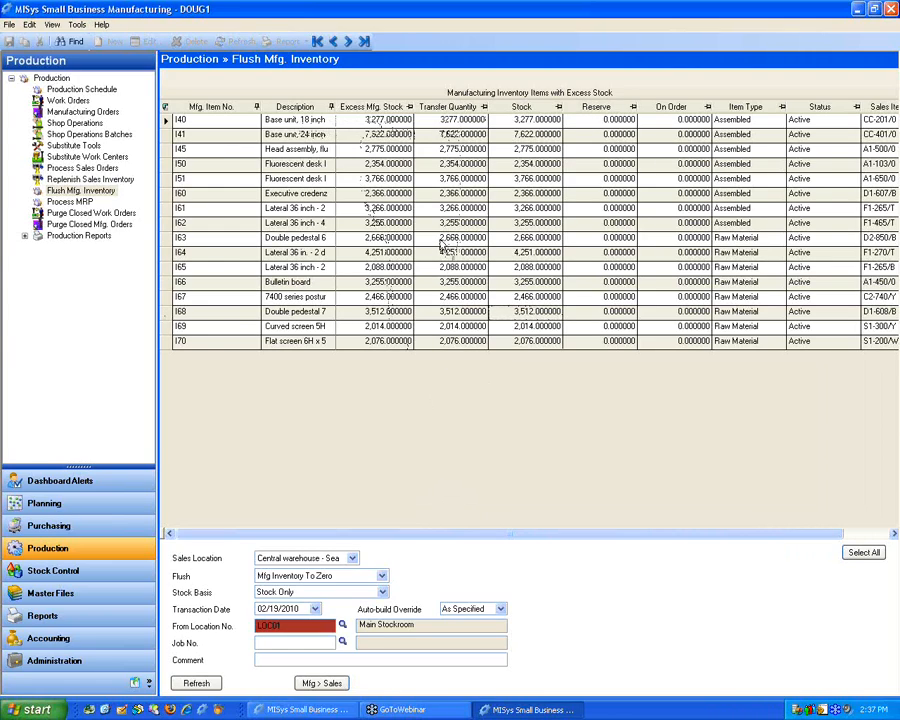
pyautogui.click(545, 120)
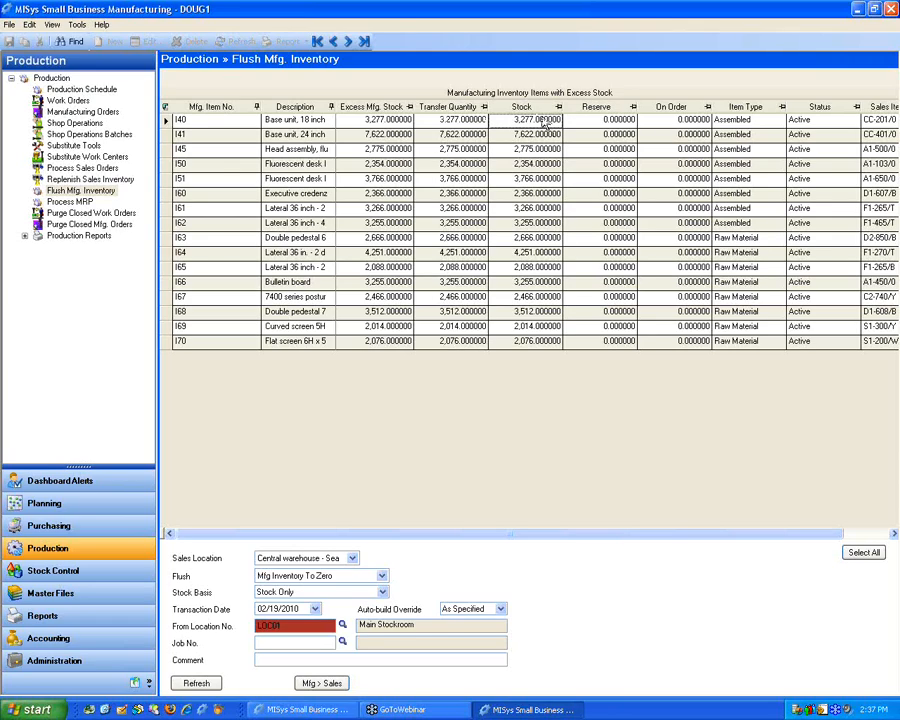
pyautogui.click(340, 577)
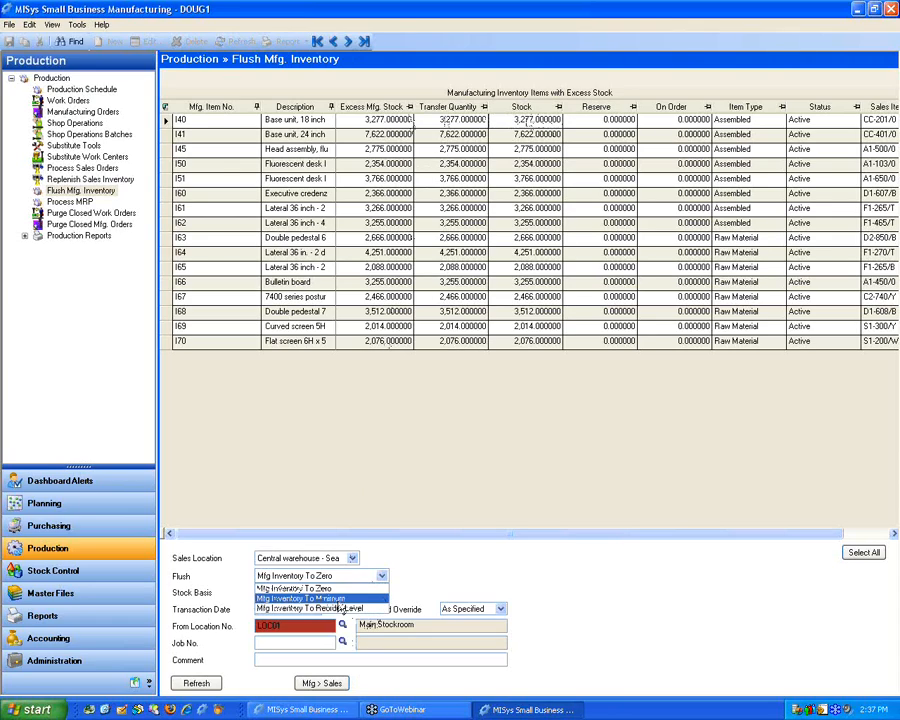
pyautogui.click(341, 599)
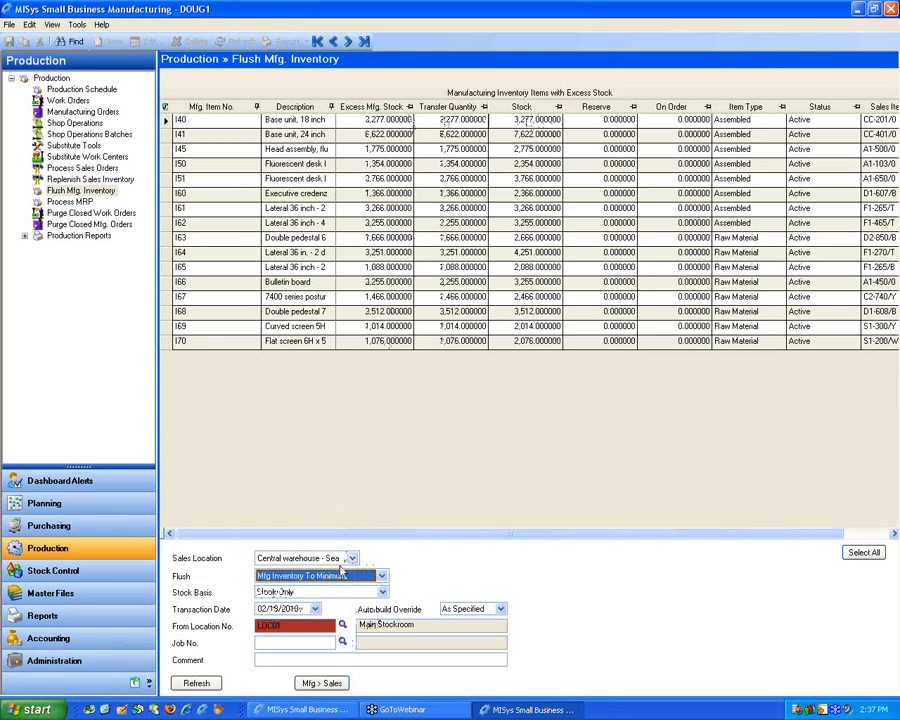
pyautogui.click(196, 683)
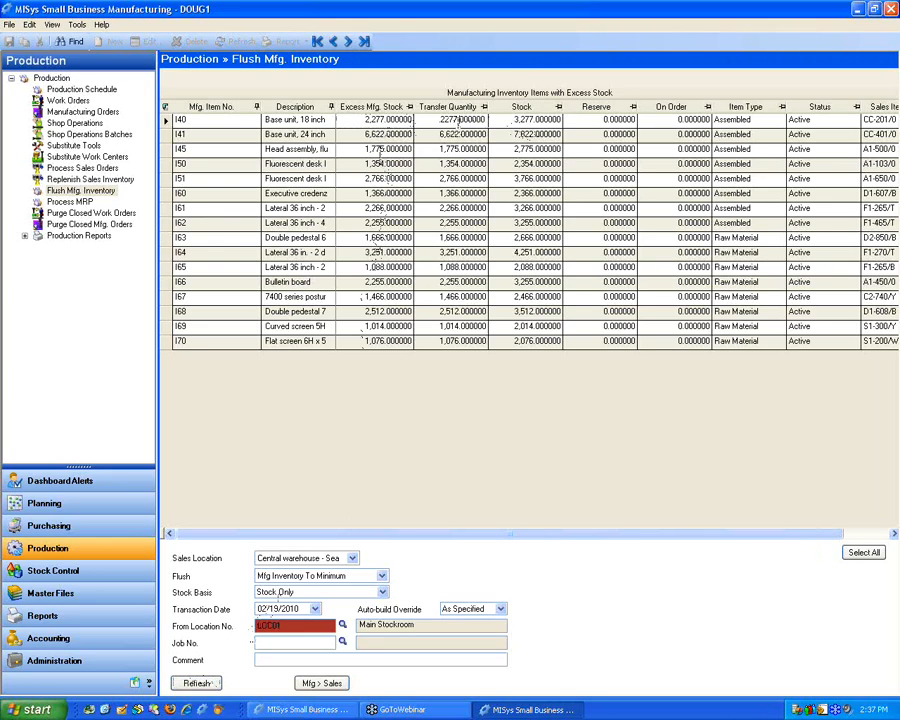
pyautogui.doubleClick(460, 120)
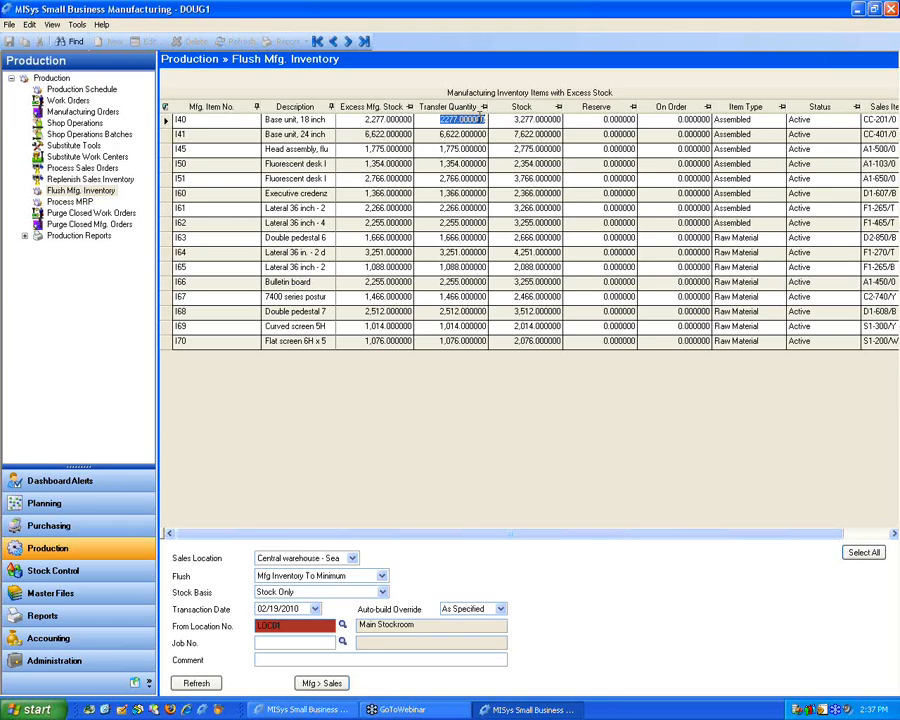
# Review the available Flush and Stock Basis options, keeping Mfg Inventory To Minimum and Stock Only.
pyautogui.click(382, 577)
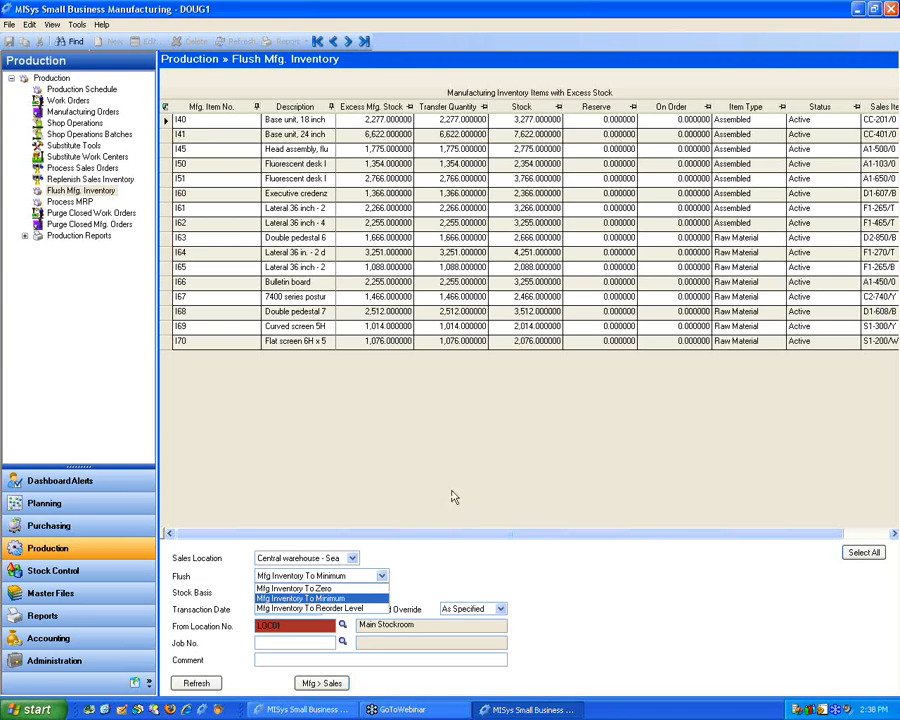
pyautogui.click(443, 549)
pyautogui.click(379, 594)
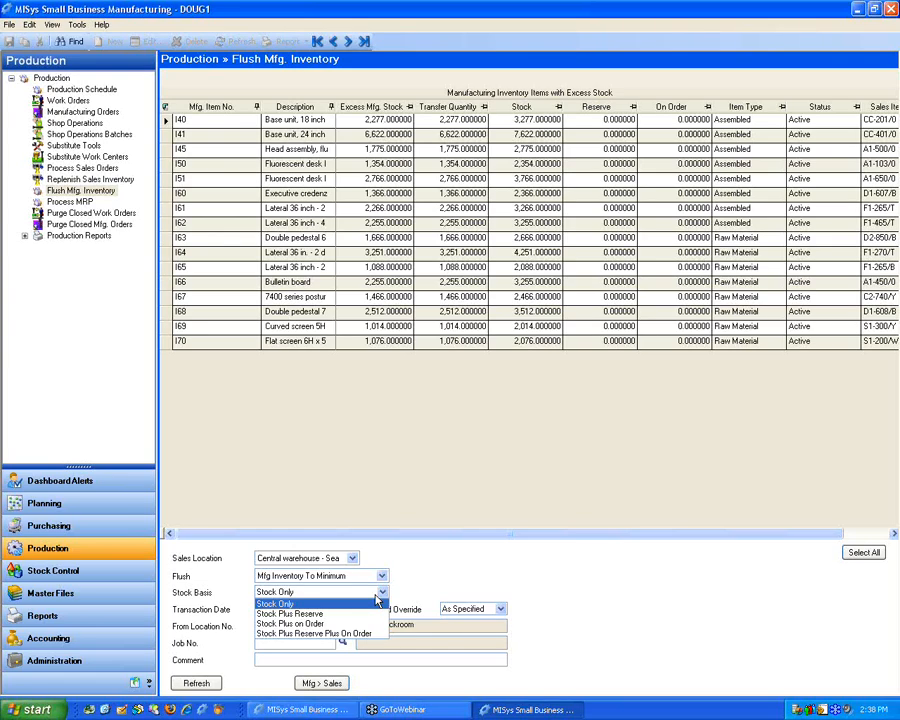
pyautogui.click(377, 603)
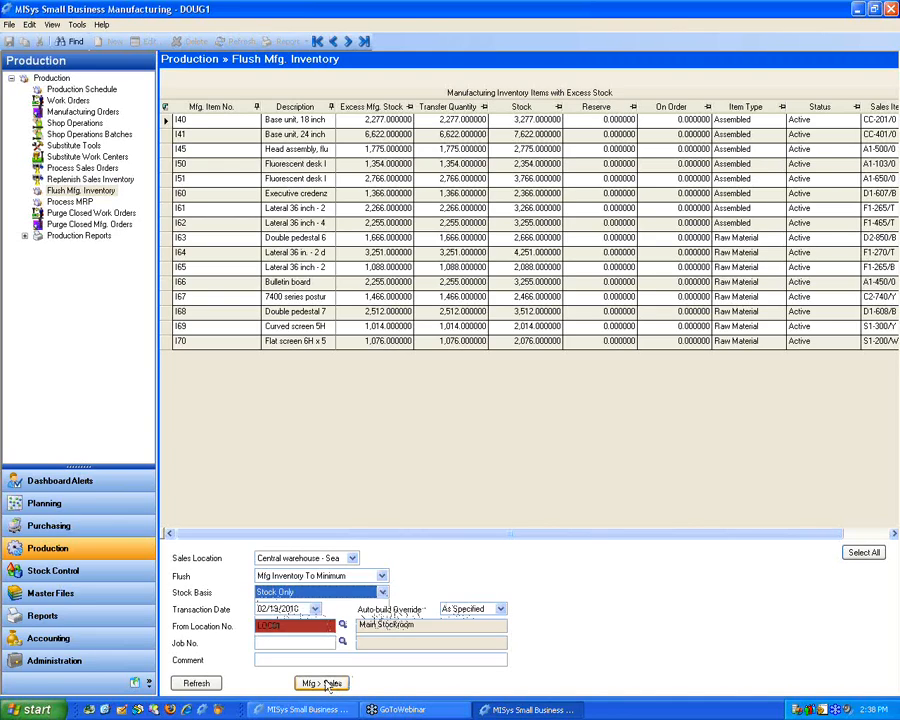
pyautogui.click(320, 486)
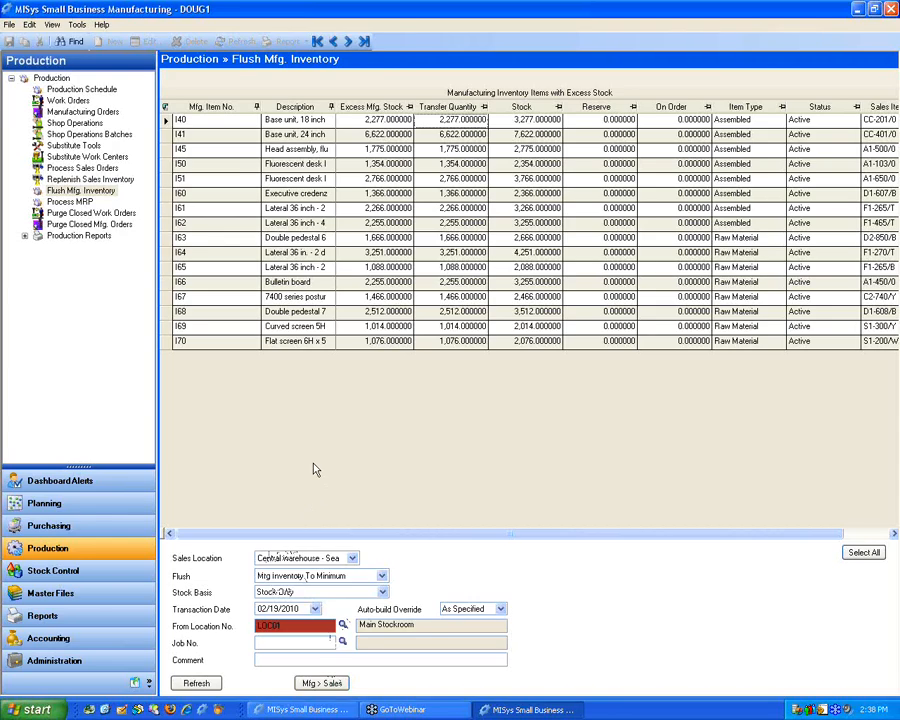
pyautogui.click(50, 328)
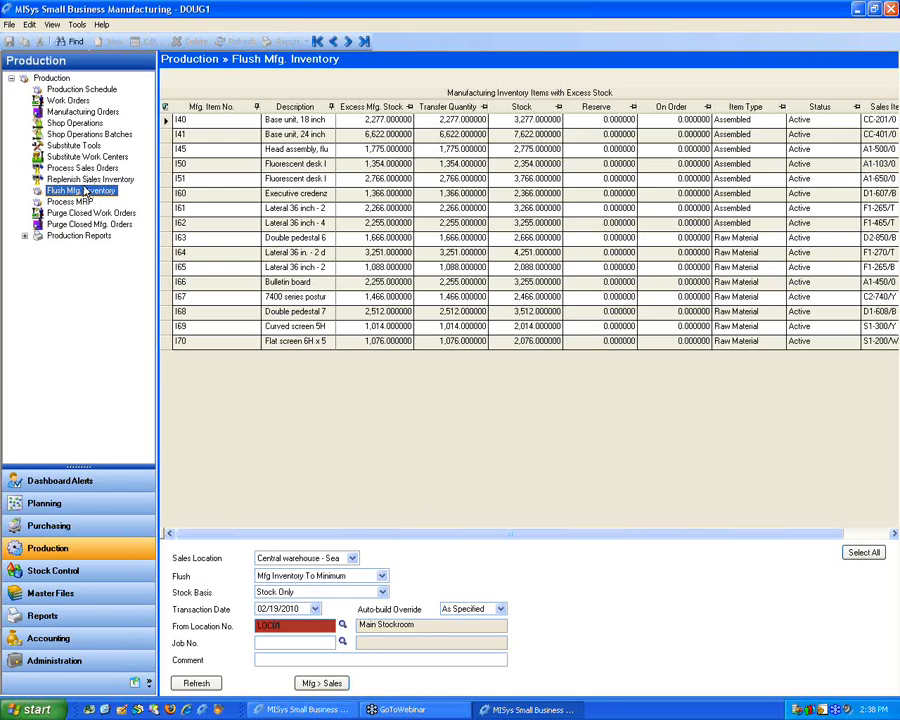
# In the Production Schedule, move item I45 of the third work order to start about March 1, 2010.
pyautogui.click(78, 90)
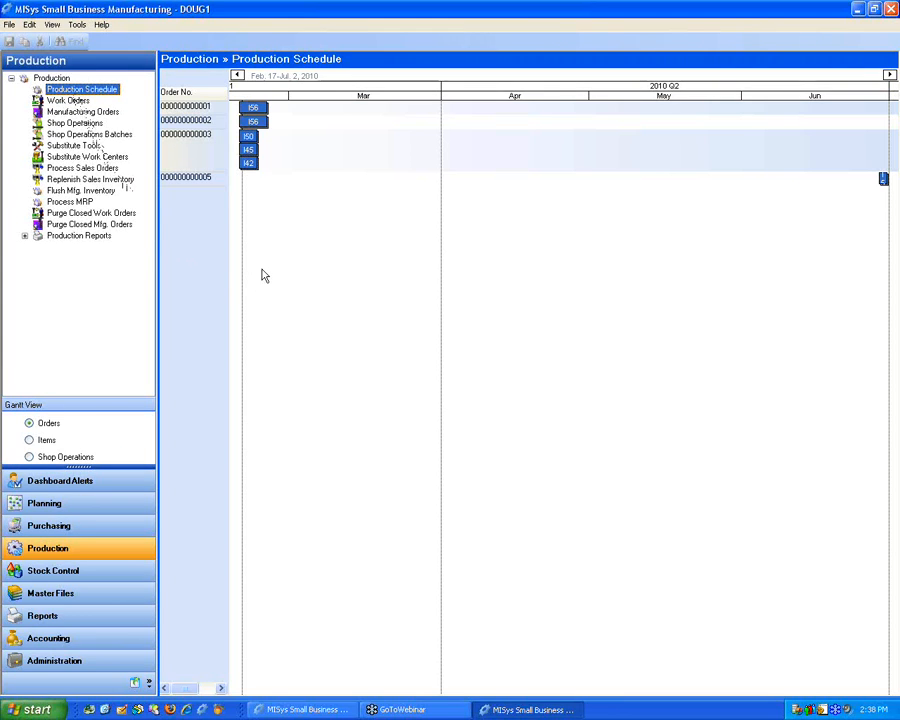
pyautogui.moveTo(280, 102)
pyautogui.mouseDown()
pyautogui.moveTo(335, 104)
pyautogui.moveTo(272, 105)
pyautogui.mouseUp()
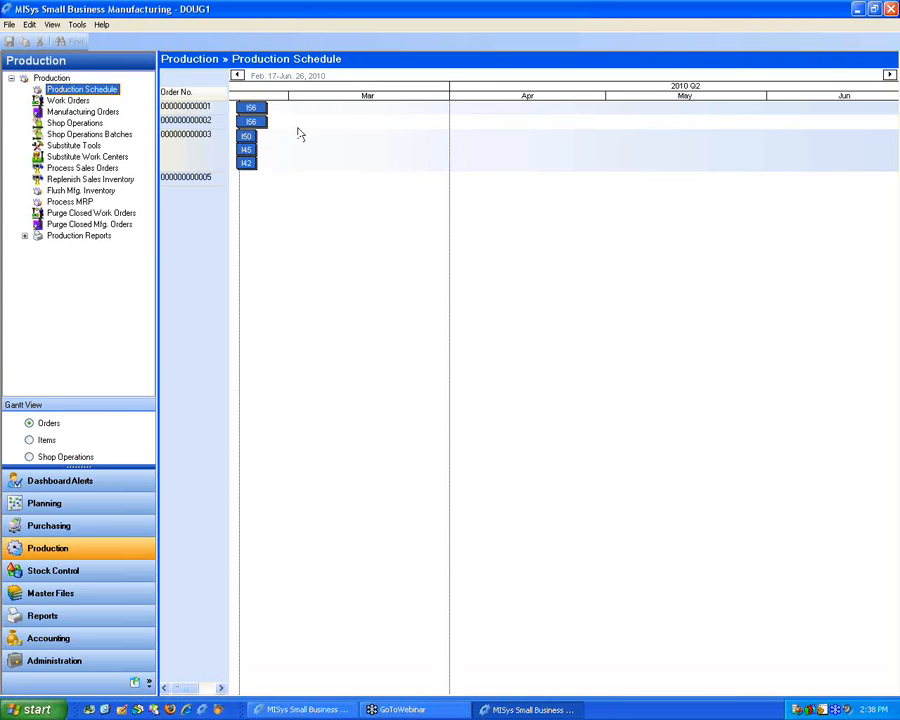
pyautogui.moveTo(281, 104); pyautogui.dragTo(236, 97)
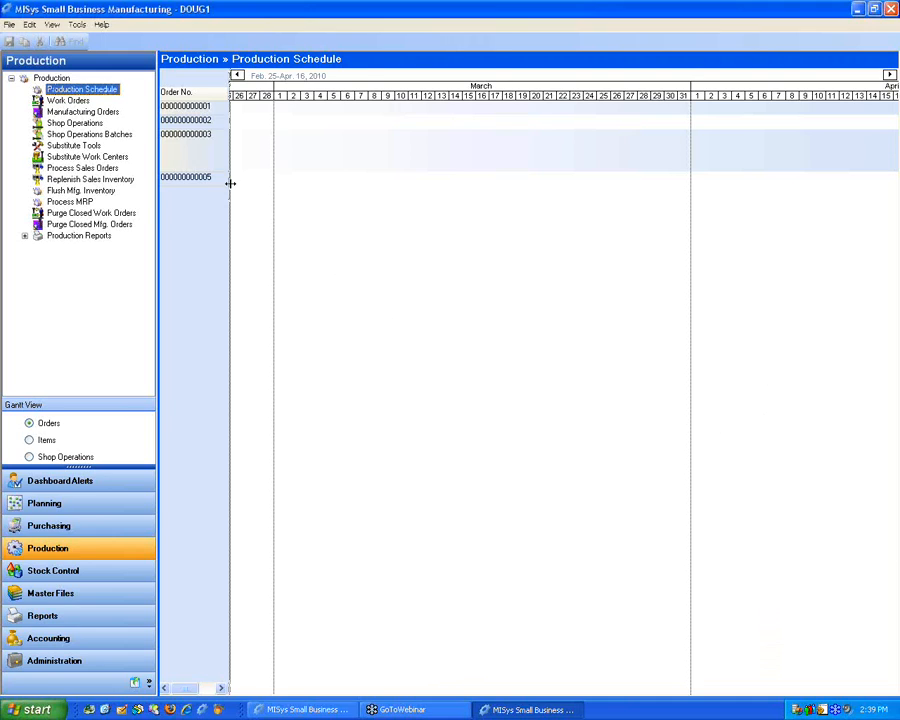
pyautogui.click(238, 75)
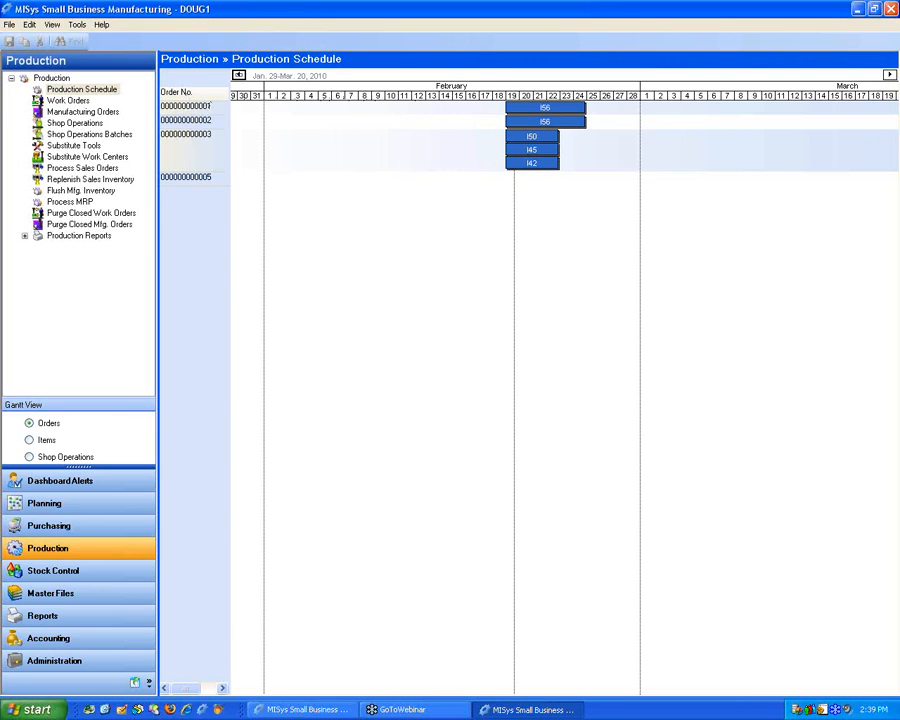
pyautogui.moveTo(523, 167)
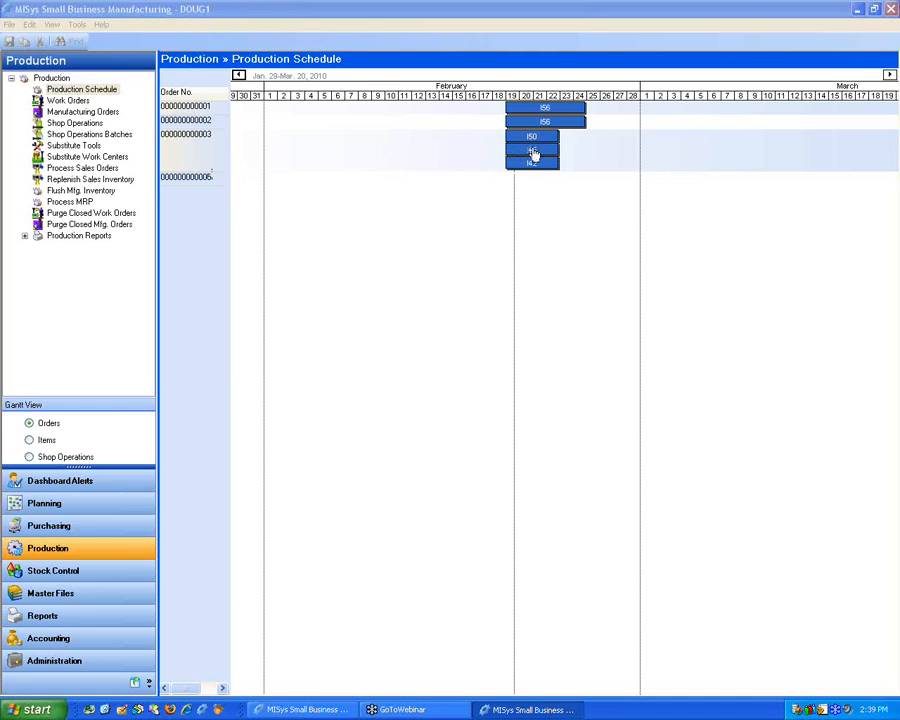
pyautogui.moveTo(532, 150); pyautogui.dragTo(674, 152)
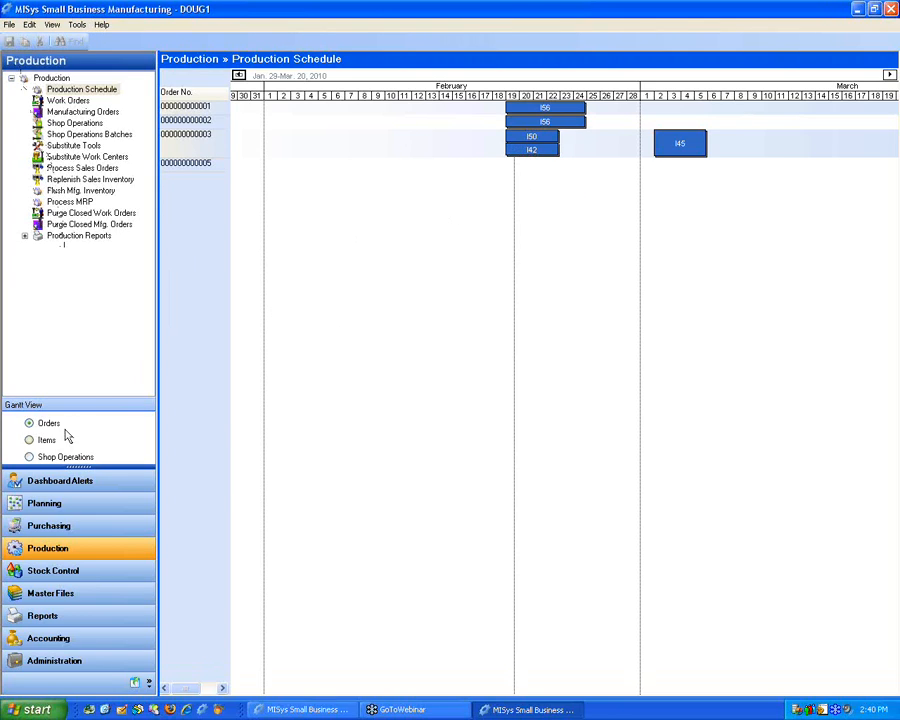
# Open the third work order's details, check item I45's current start and completion dates, and close the order.
pyautogui.click(50, 101)
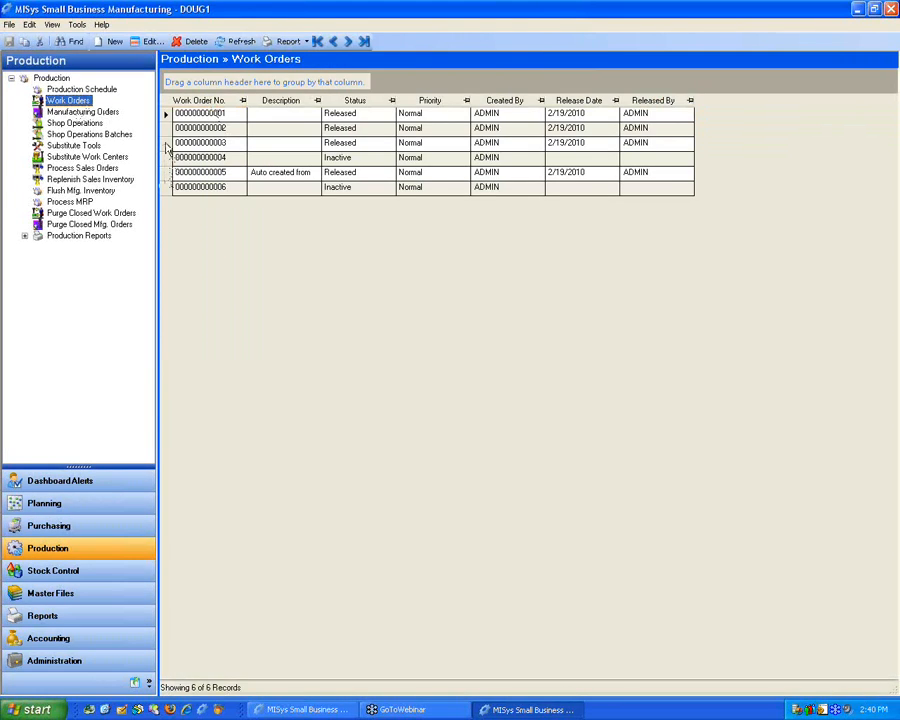
pyautogui.click(165, 143)
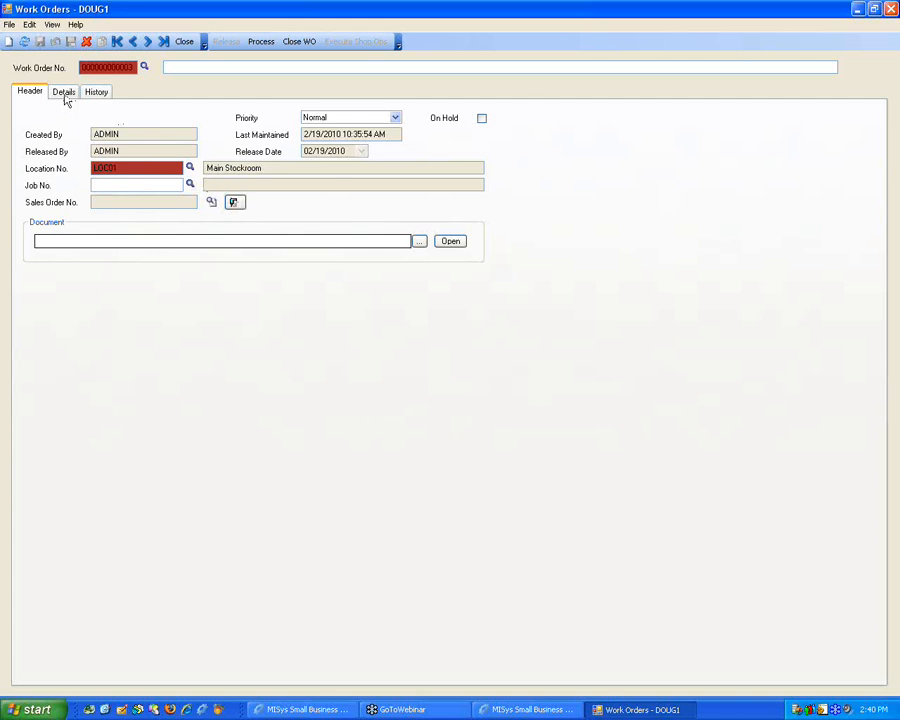
pyautogui.click(63, 92)
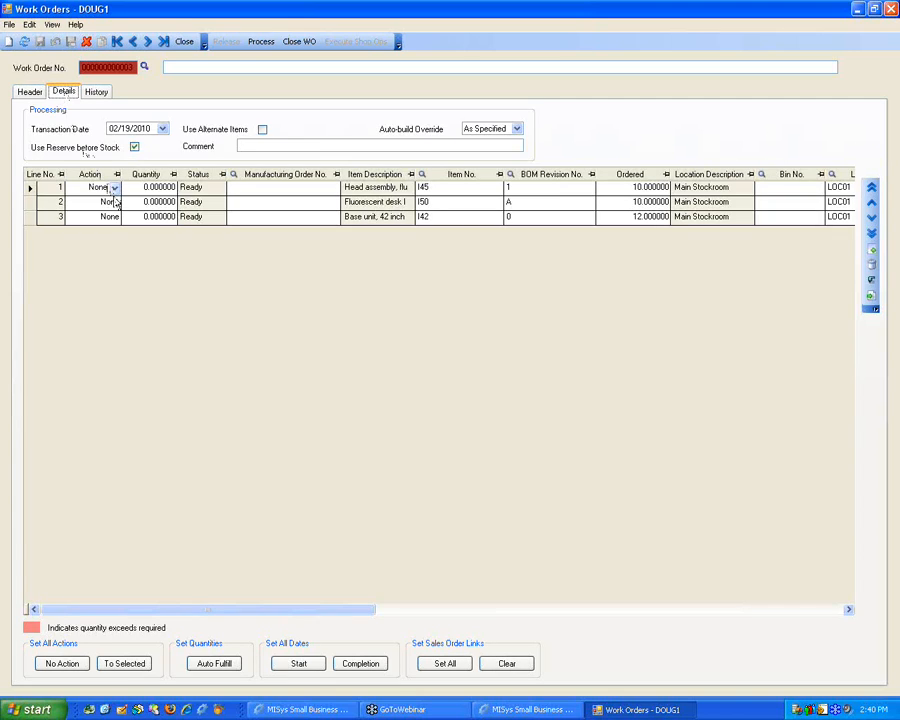
pyautogui.click(31, 202)
pyautogui.click(30, 187)
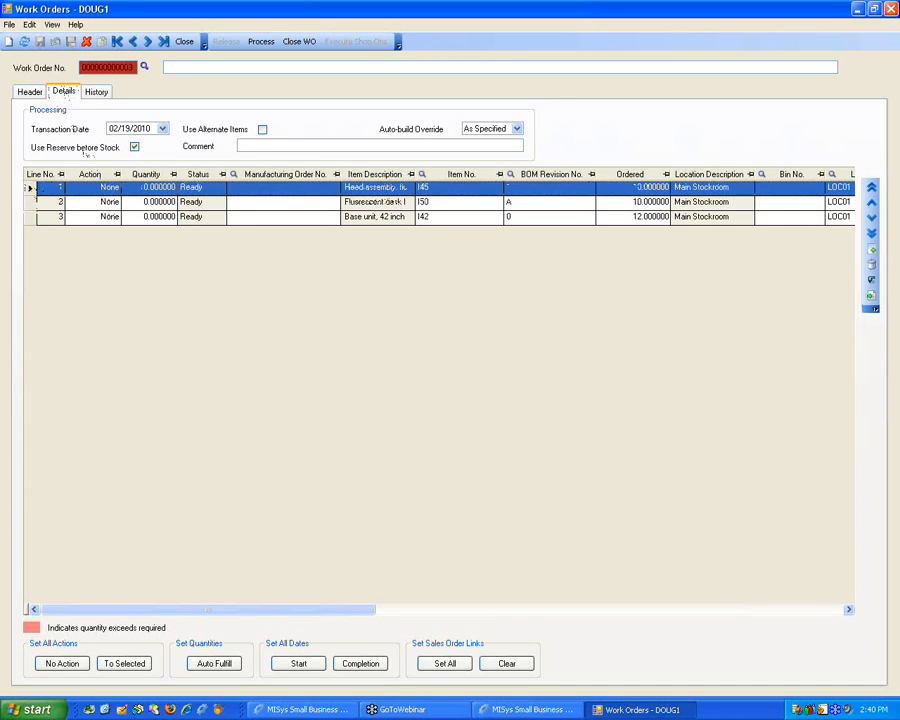
pyautogui.moveTo(200, 607); pyautogui.dragTo(611, 607)
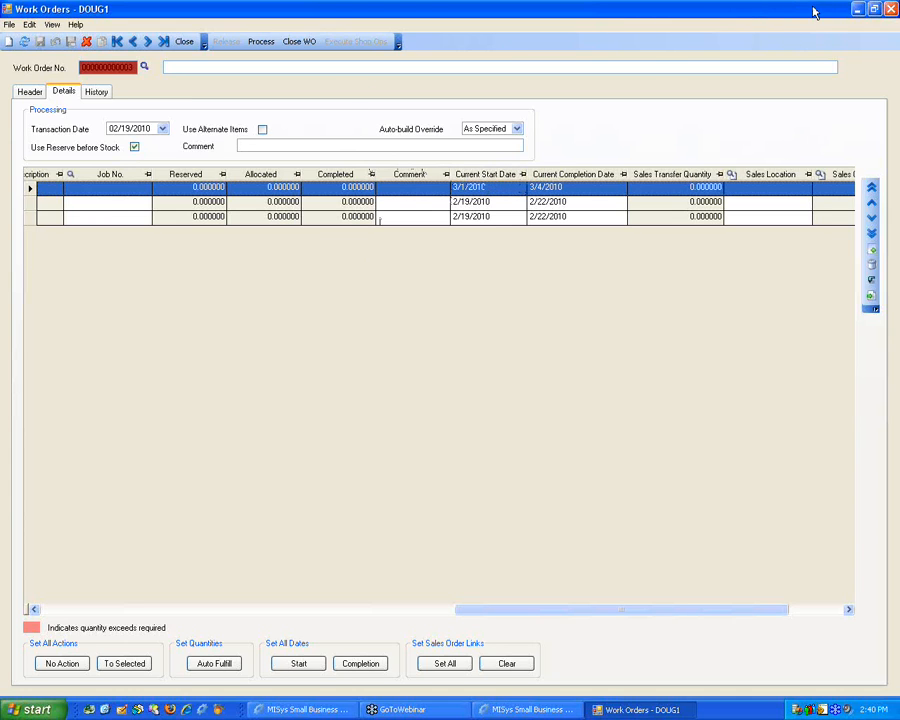
pyautogui.click(892, 9)
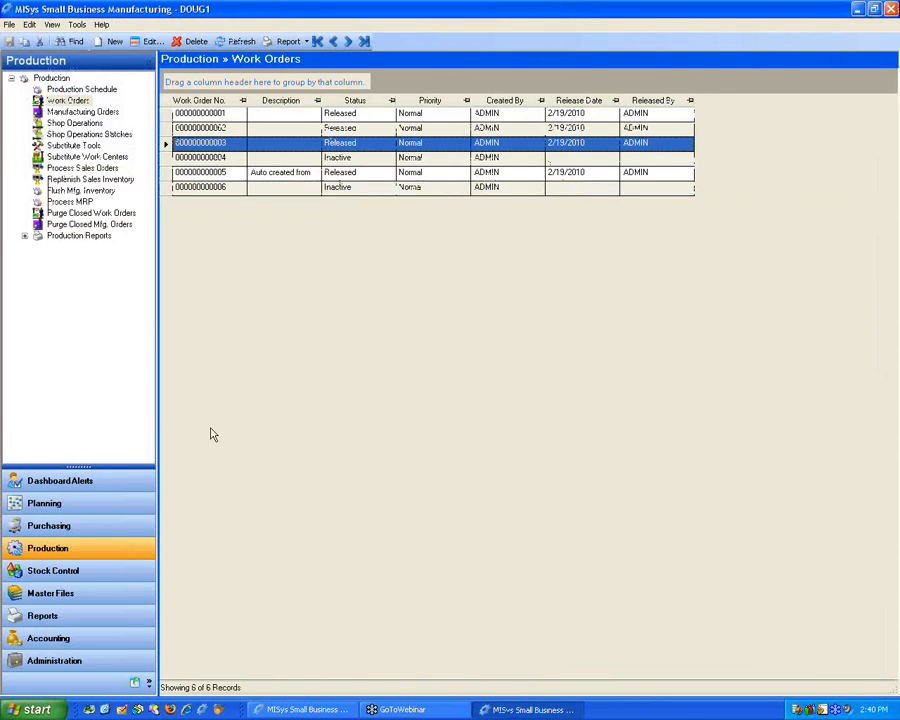
# Return to the Production Schedule and switch its Gantt view to Shop Operations.
pyautogui.click(84, 91)
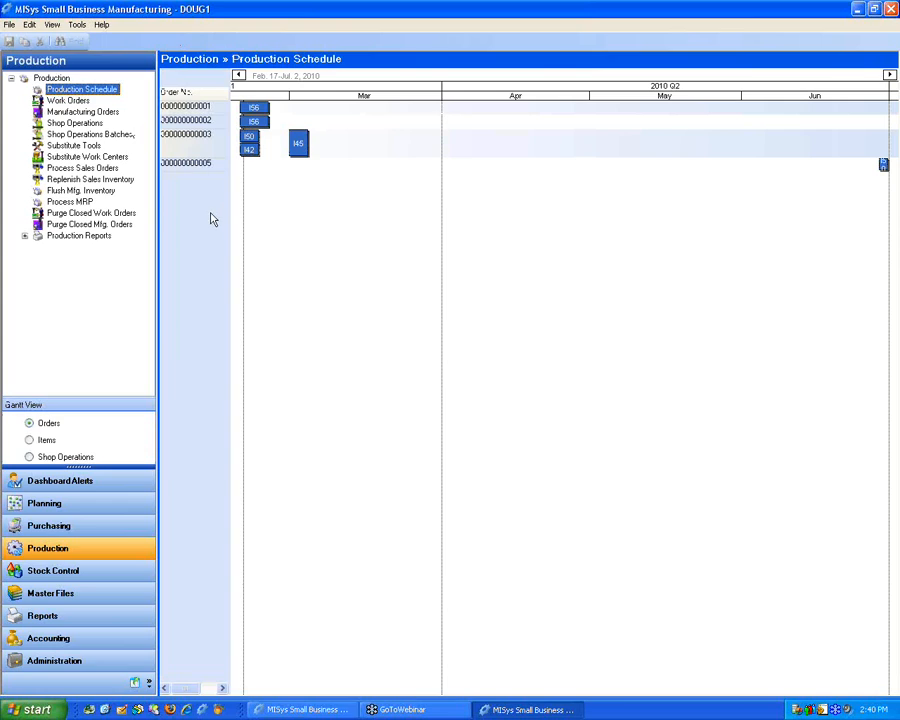
pyautogui.click(30, 457)
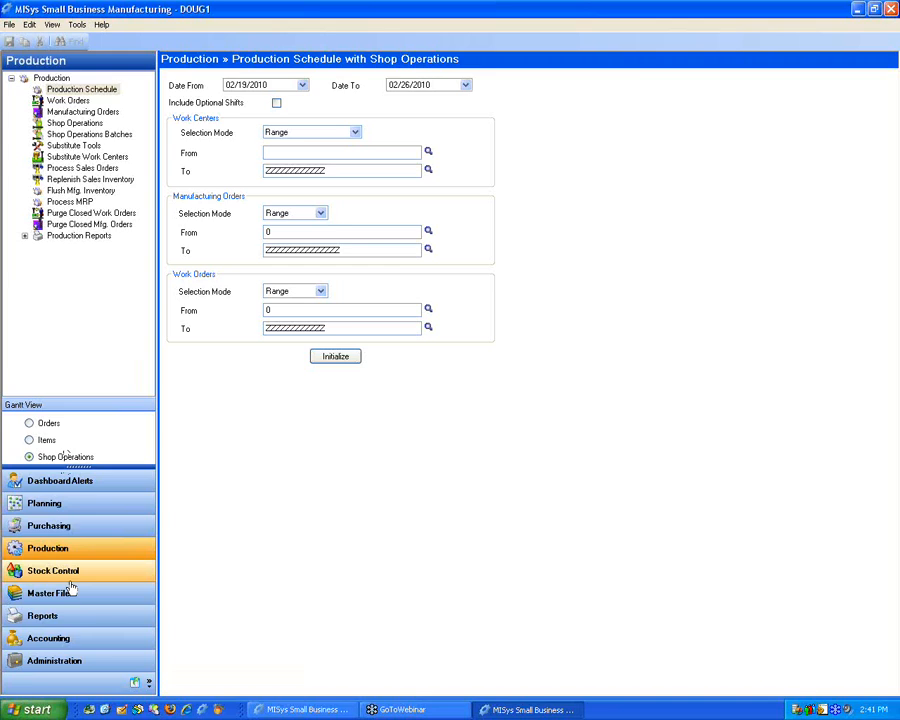
# Open the Item Shortages dashboard alert and go through its configuration to the filter criteria.
pyautogui.click(72, 482)
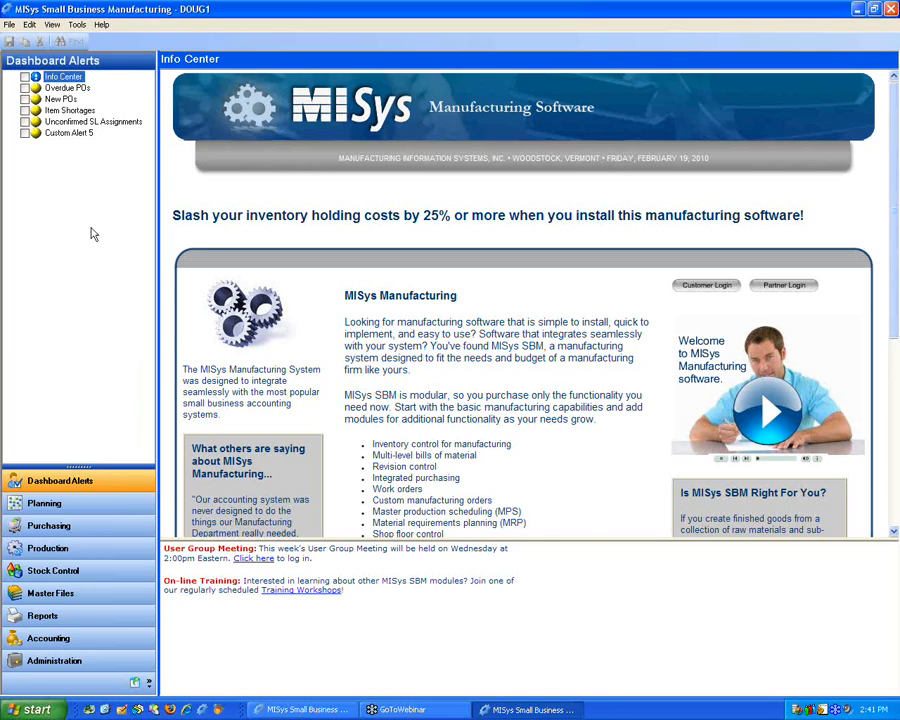
pyautogui.click(68, 111)
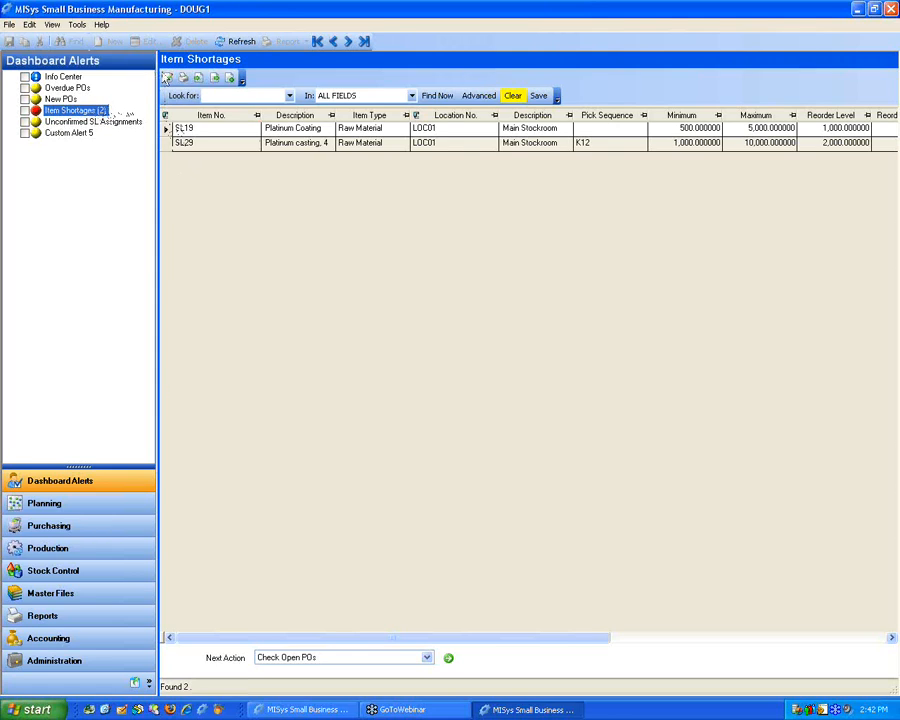
pyautogui.click(167, 78)
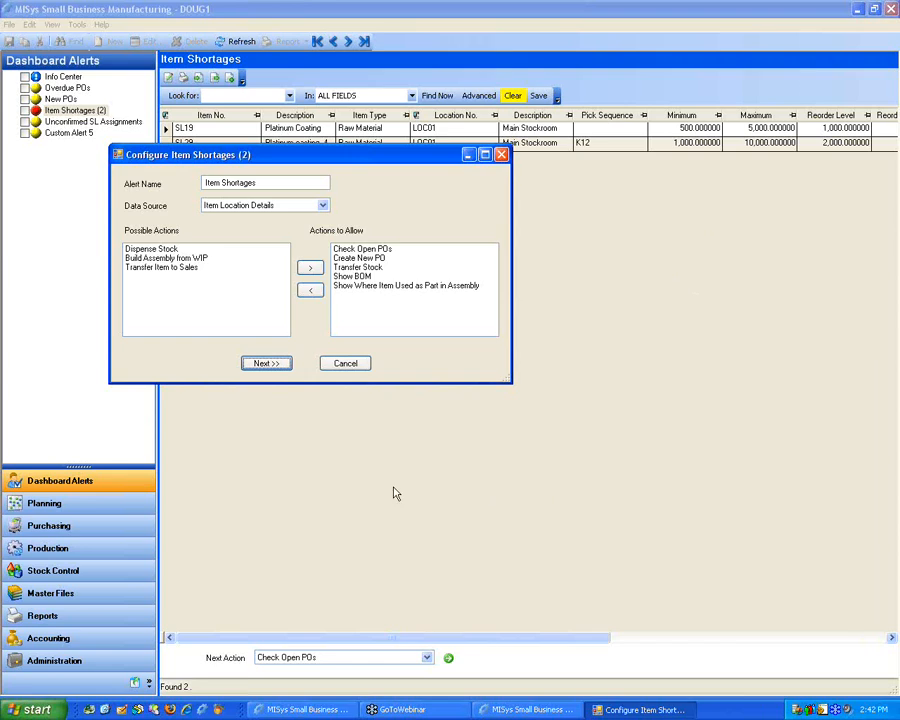
pyautogui.click(266, 366)
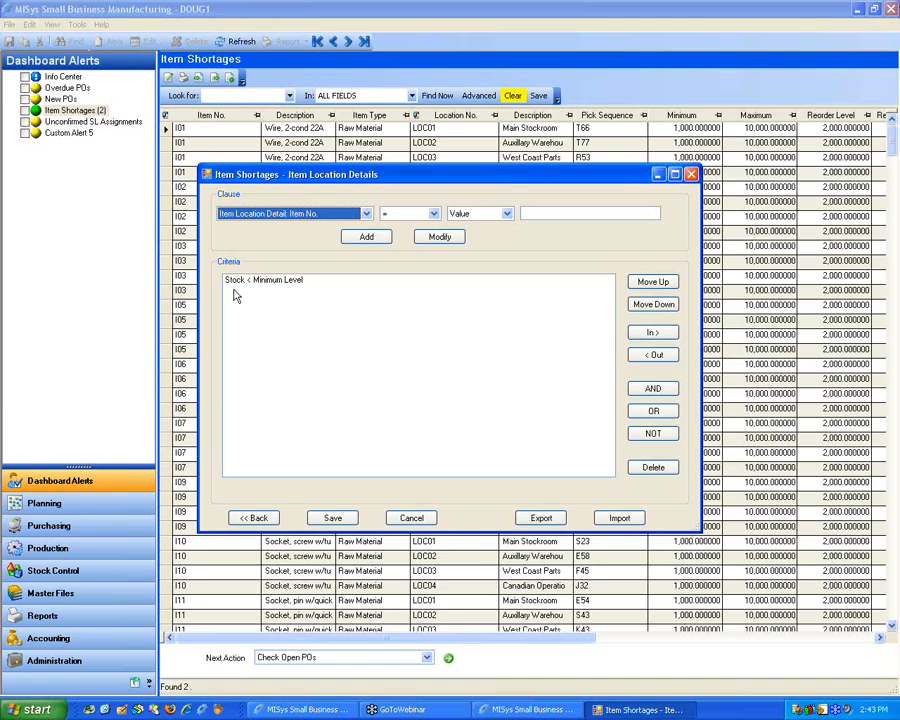
# Review the clause fields and comparison operators, and save the Item Shortages alert with the criterion Stock < Minimum Level.
pyautogui.click(366, 214)
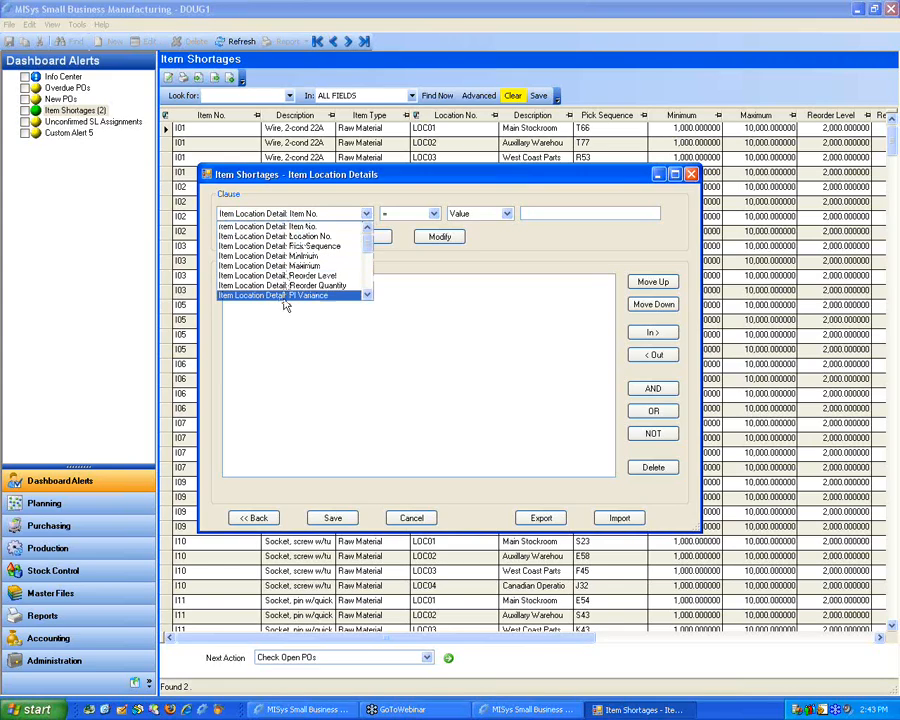
pyautogui.click(449, 257)
pyautogui.click(433, 213)
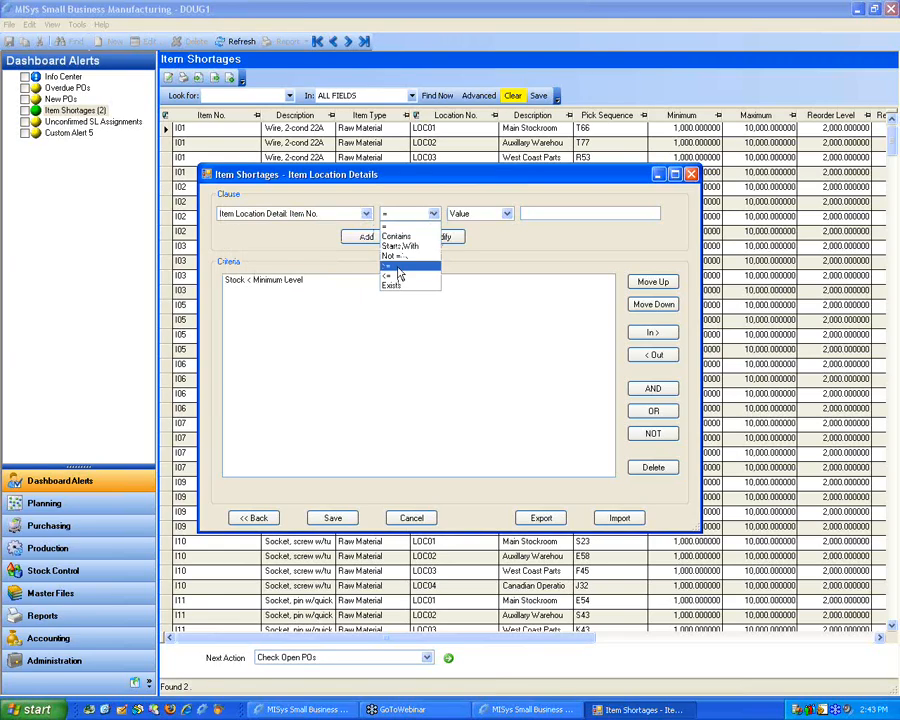
pyautogui.click(396, 266)
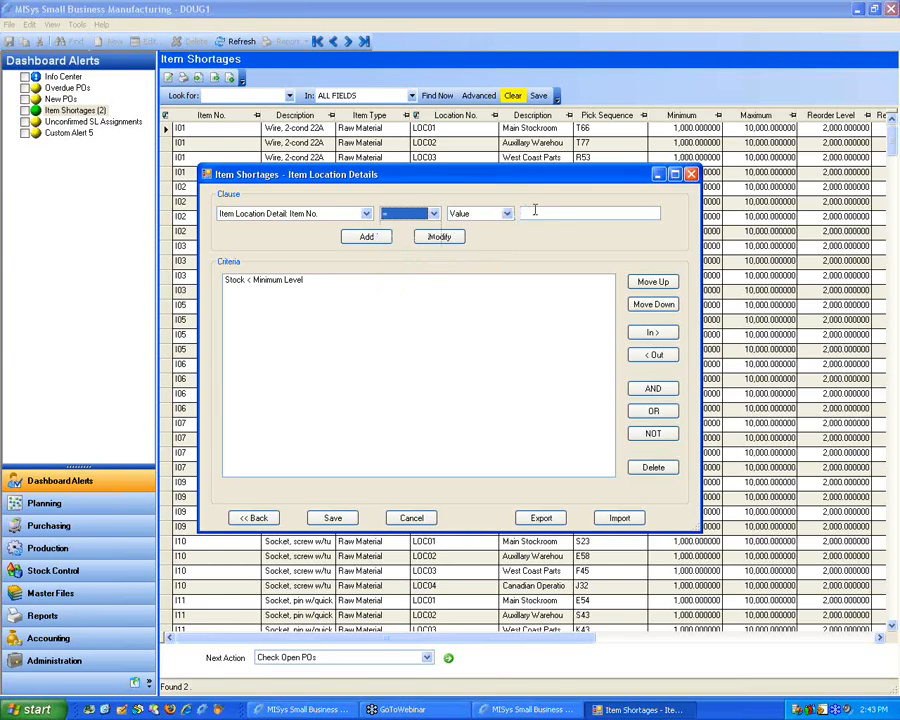
pyautogui.click(536, 213)
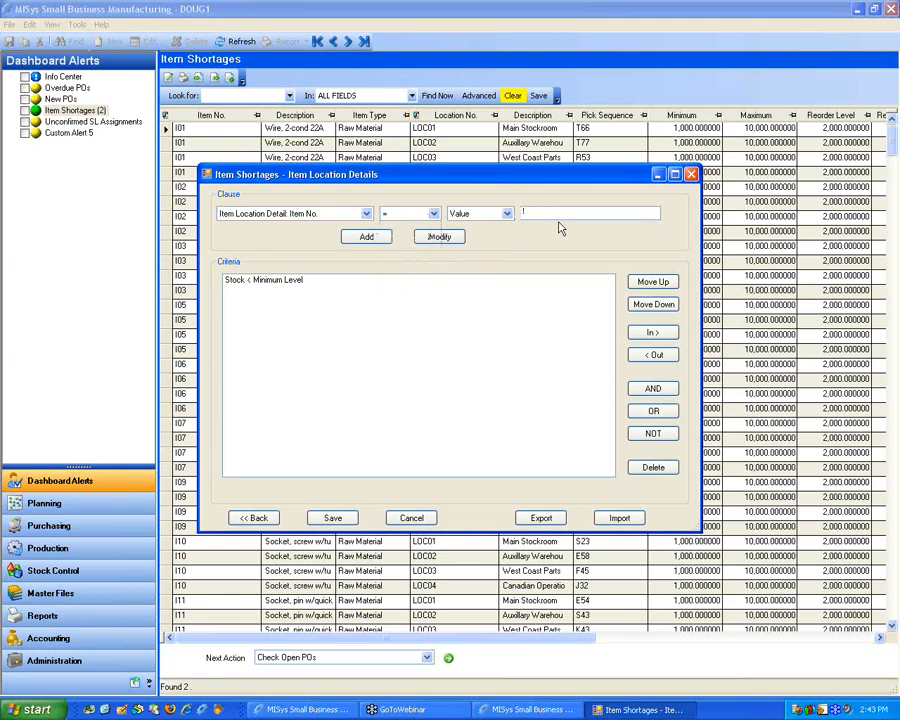
pyautogui.click(333, 517)
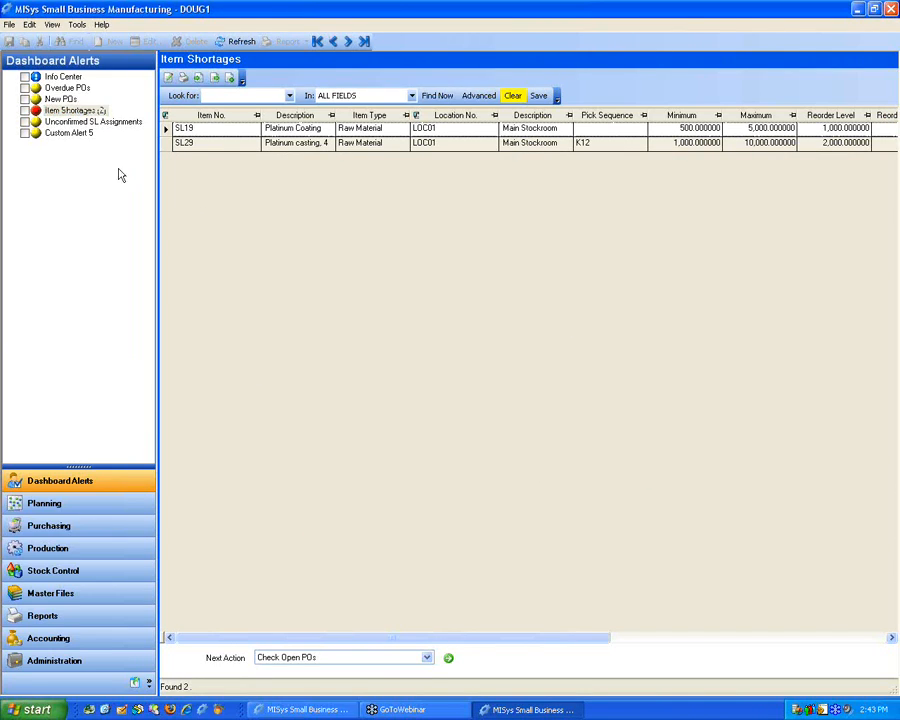
# Add a custom alert to the dashboard alerts and label it Test.
pyautogui.rightClick(51, 156)
pyautogui.click(41, 149)
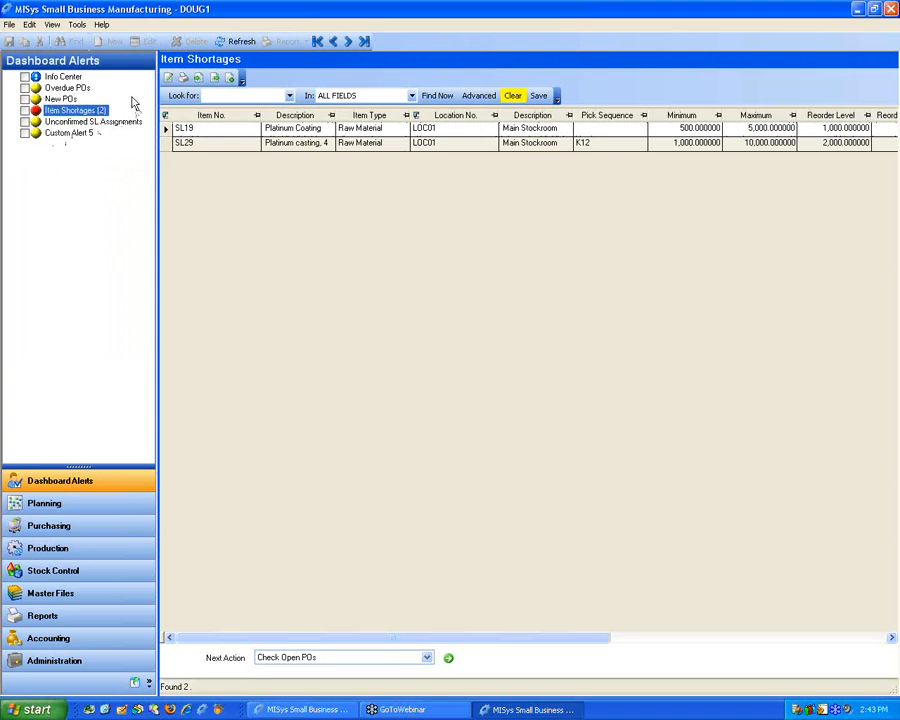
pyautogui.click(70, 134)
pyautogui.rightClick(69, 134)
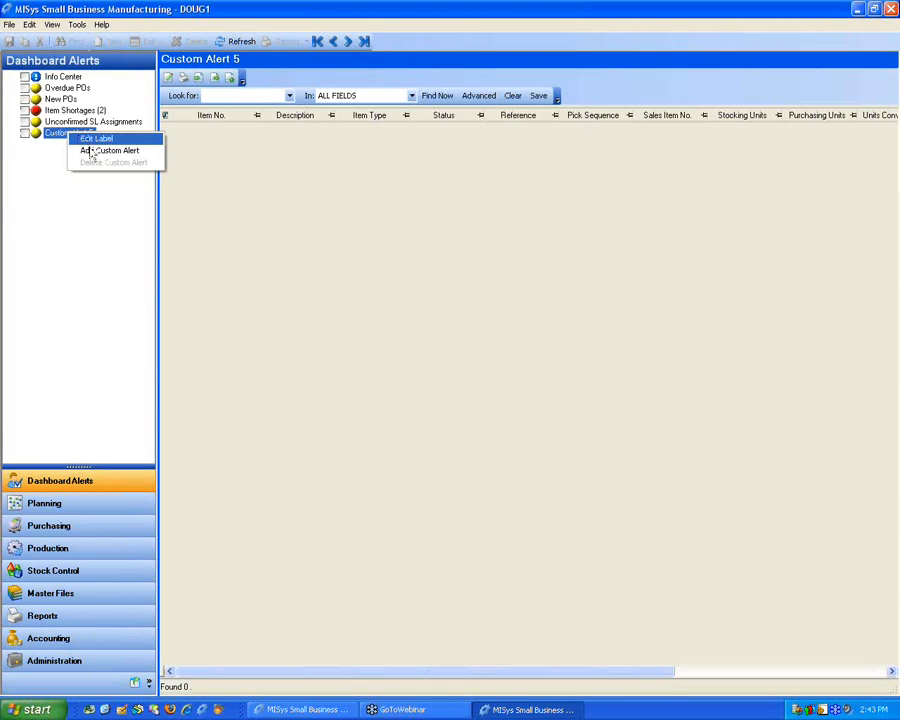
pyautogui.click(110, 150)
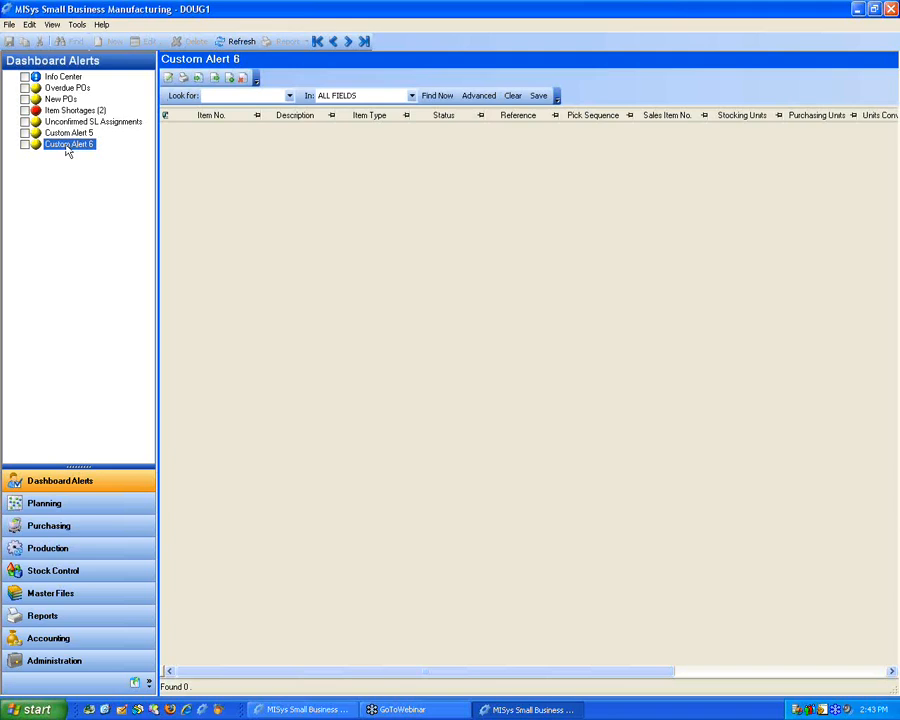
pyautogui.rightClick(67, 149)
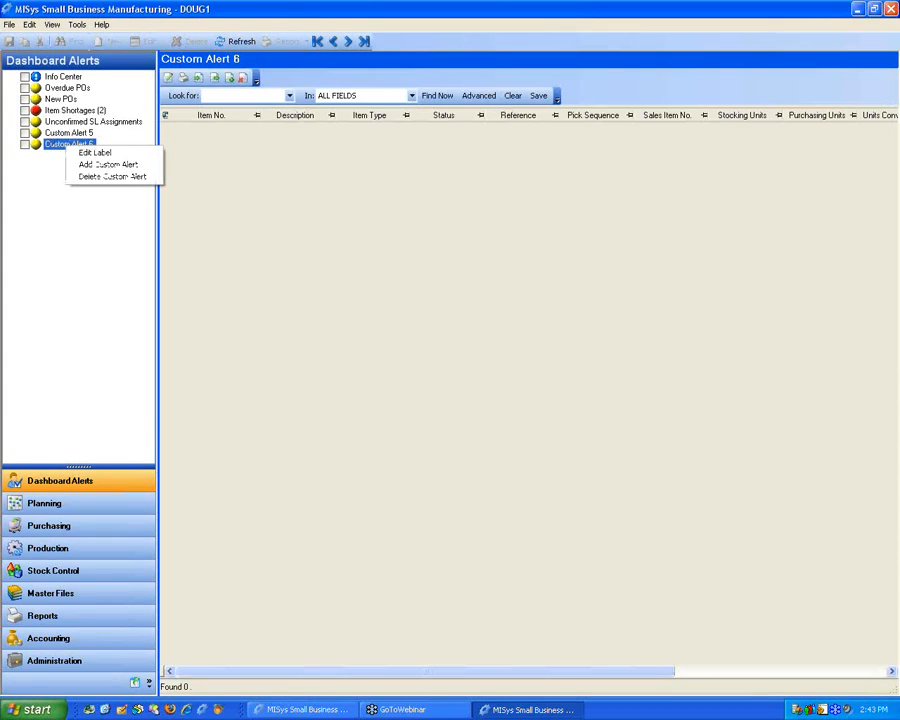
pyautogui.click(84, 156)
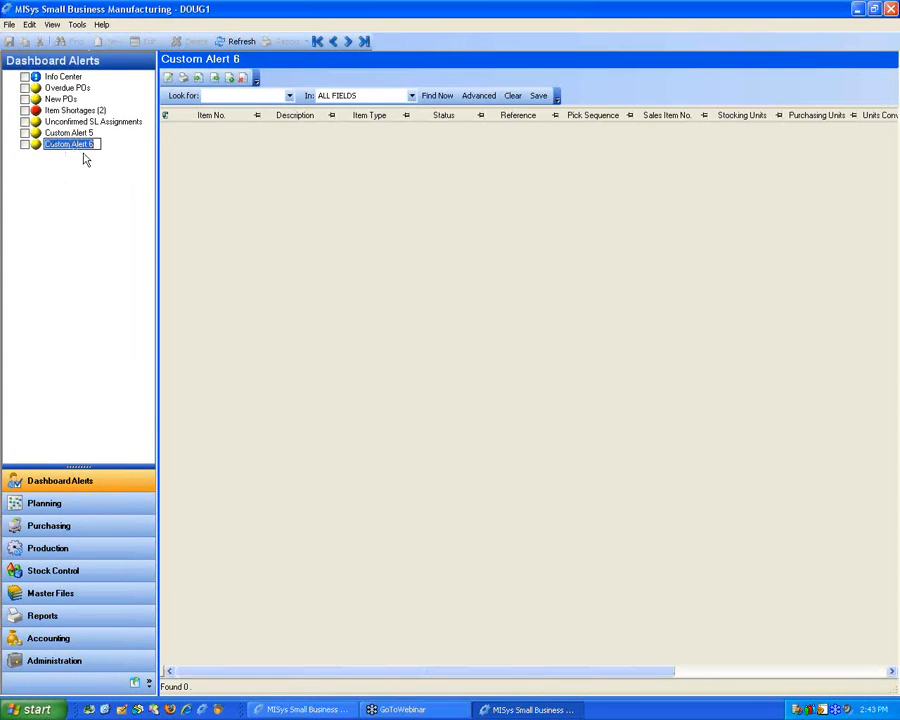
pyautogui.write('Test')
pyautogui.press('Return')
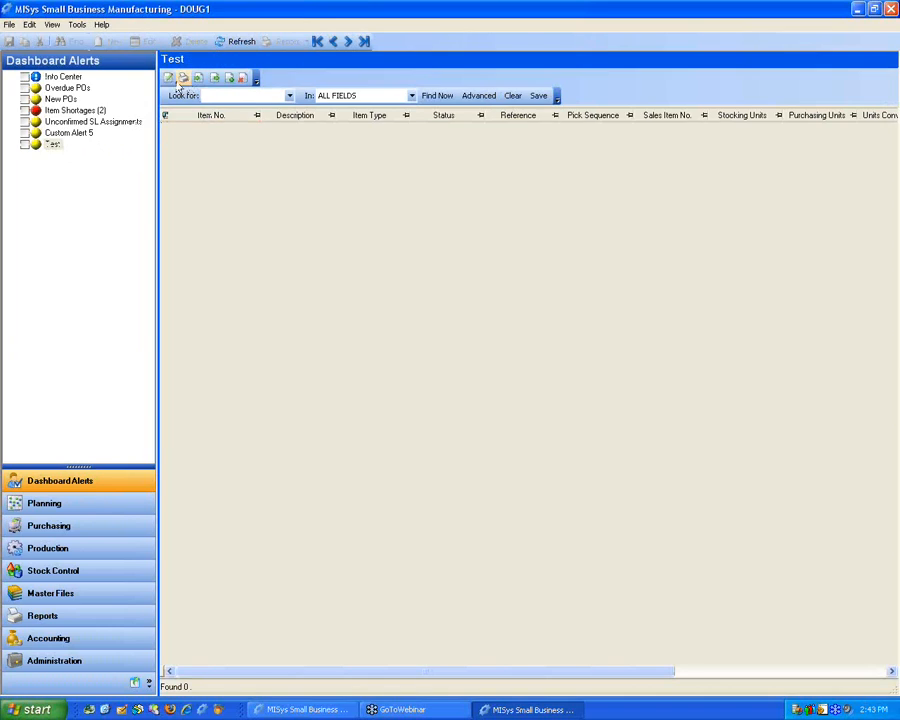
# Open the Test alert's configuration, review the data sources and possible actions for Item Location and Bill of Material Location Details, and cancel.
pyautogui.click(168, 77)
pyautogui.click(279, 226)
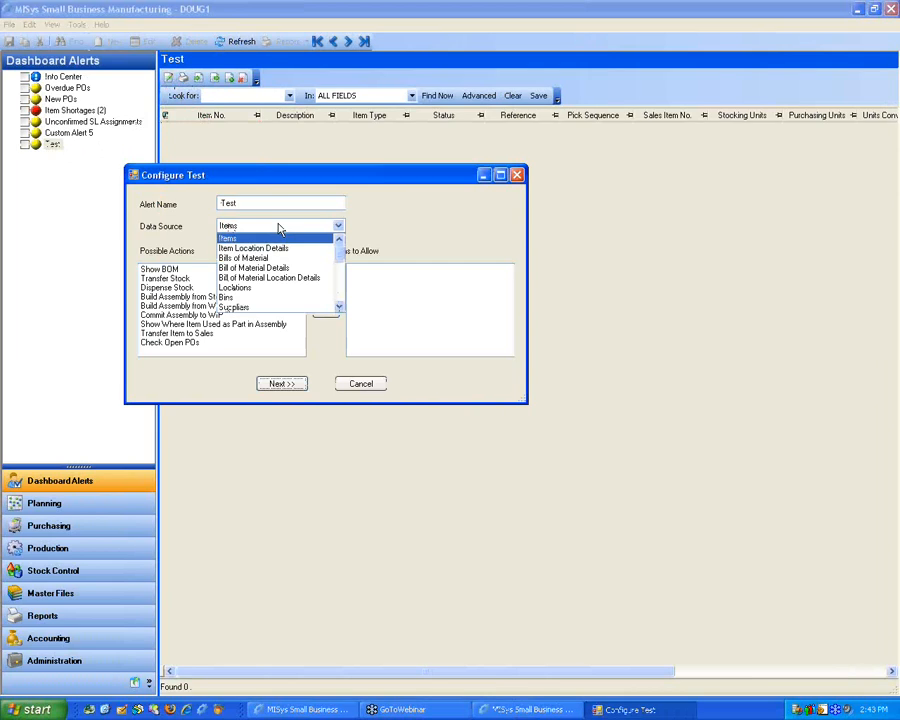
pyautogui.moveTo(341, 255); pyautogui.dragTo(337, 297)
pyautogui.click(391, 235)
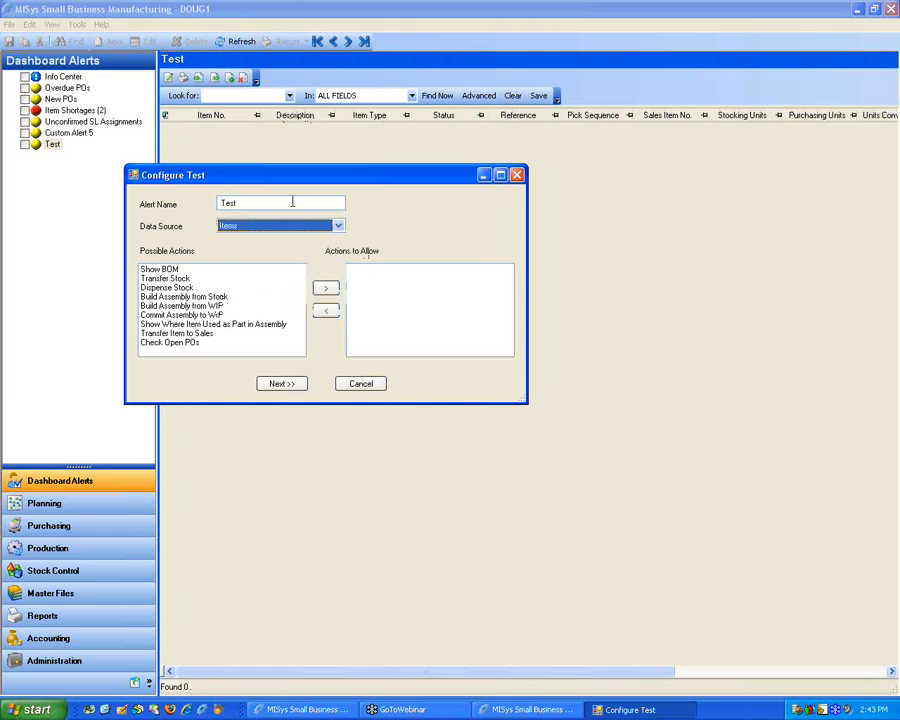
pyautogui.click(315, 226)
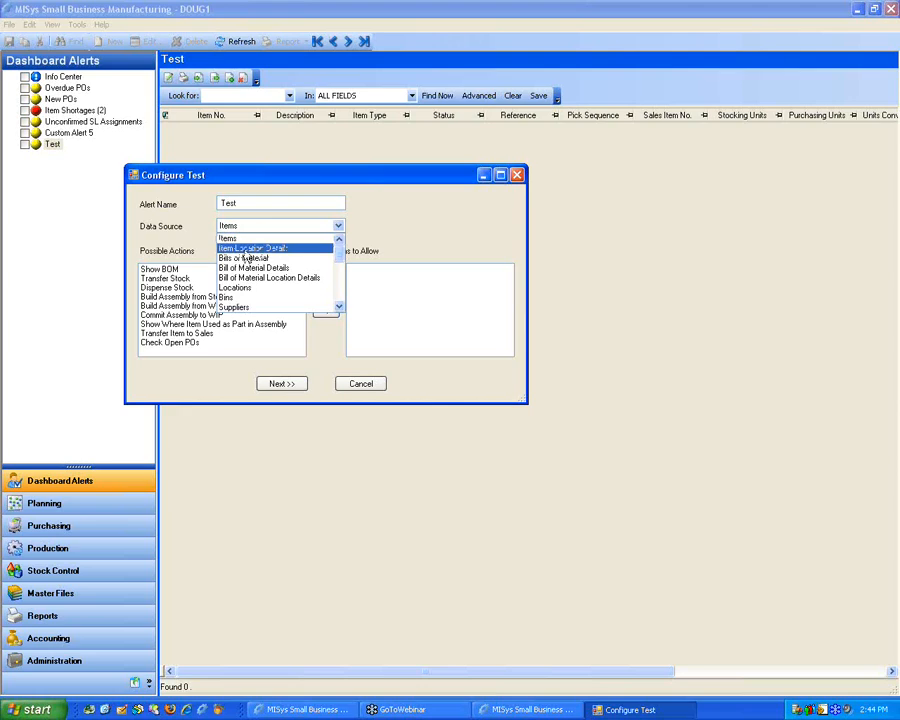
pyautogui.click(253, 248)
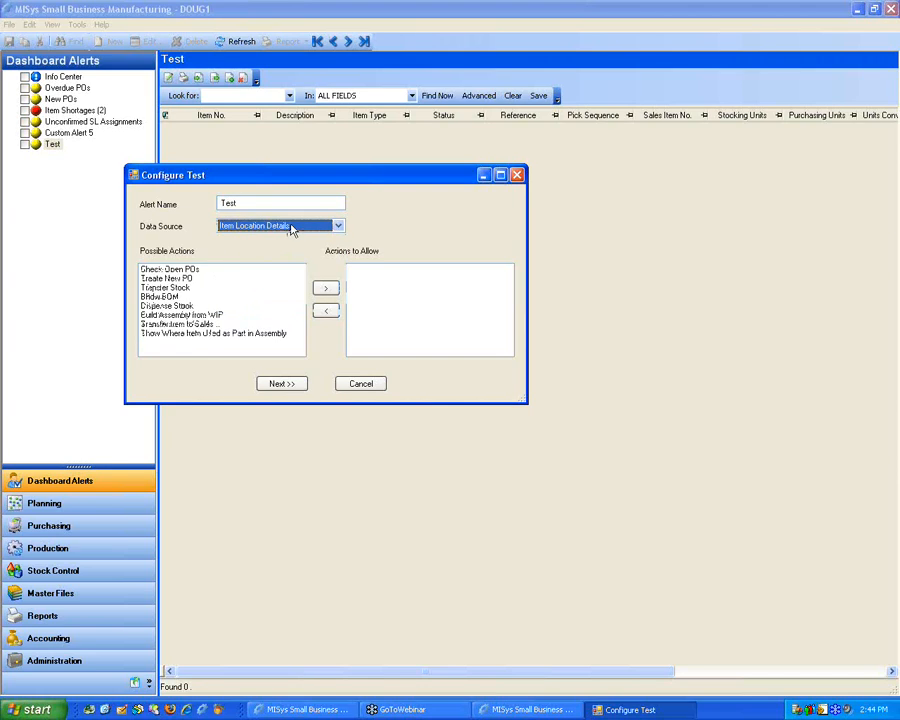
pyautogui.click(290, 229)
pyautogui.click(262, 269)
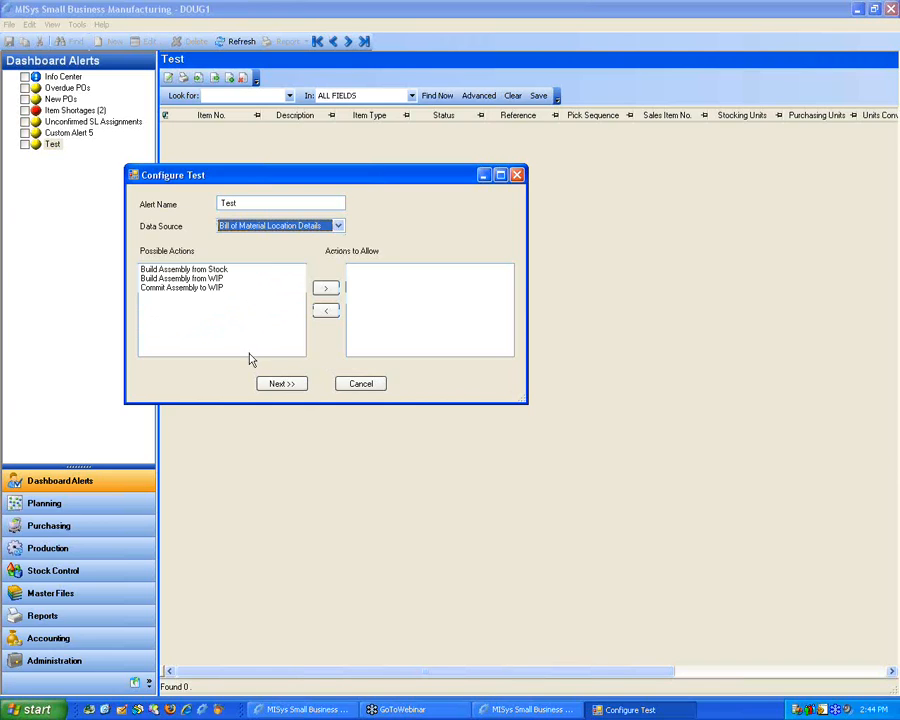
pyautogui.click(356, 385)
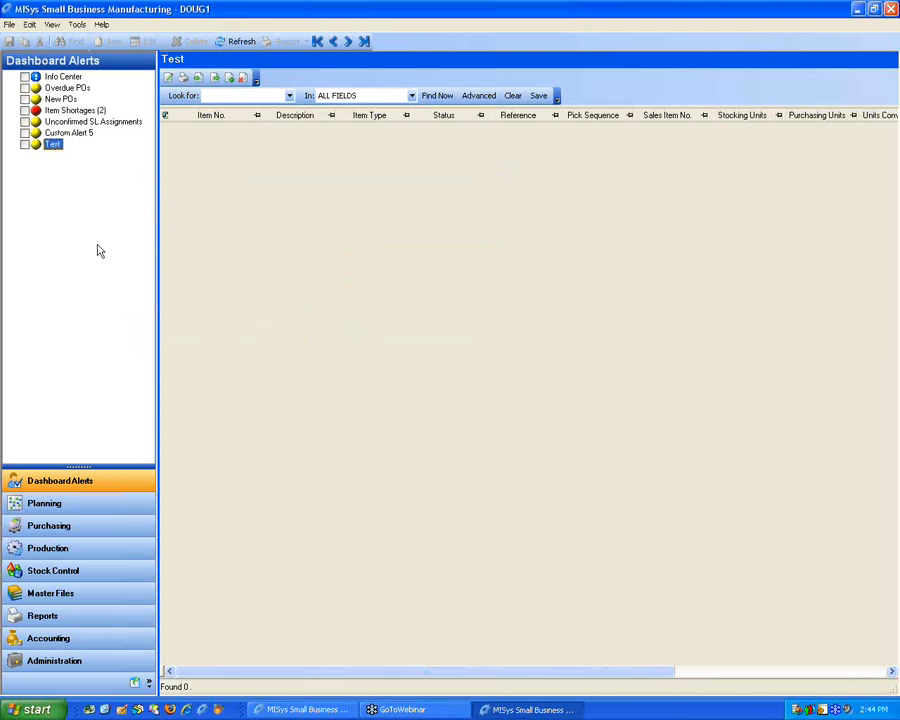
# Go through the Housekeeping functions for changing item and supplier numbers, deleting obsolete items, purging item costs and Restart Maintenance.
pyautogui.click(54, 660)
pyautogui.click(70, 157)
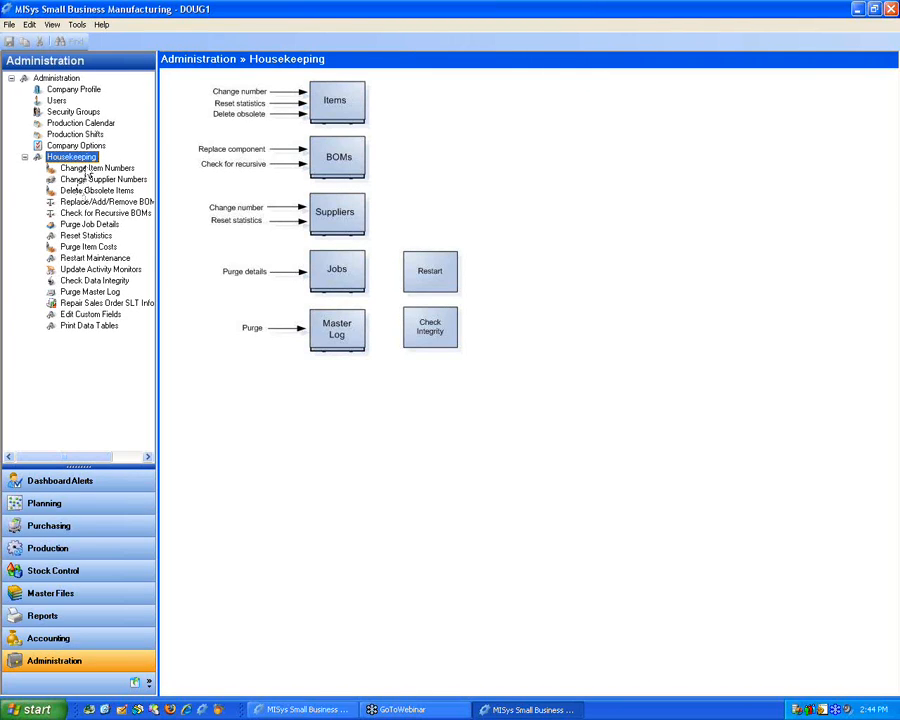
pyautogui.click(88, 169)
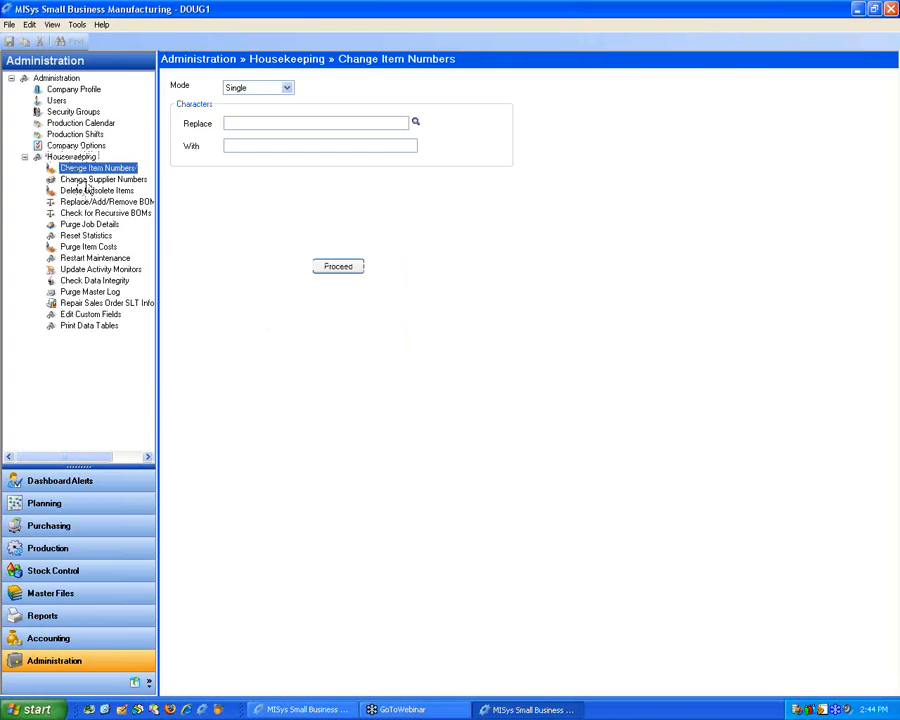
pyautogui.click(86, 180)
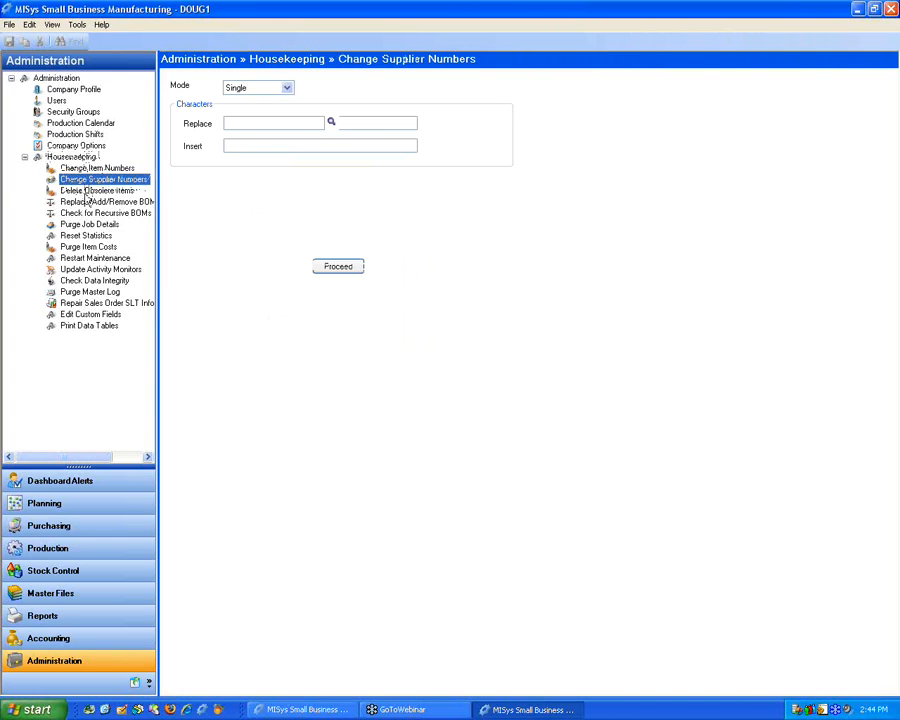
pyautogui.click(88, 192)
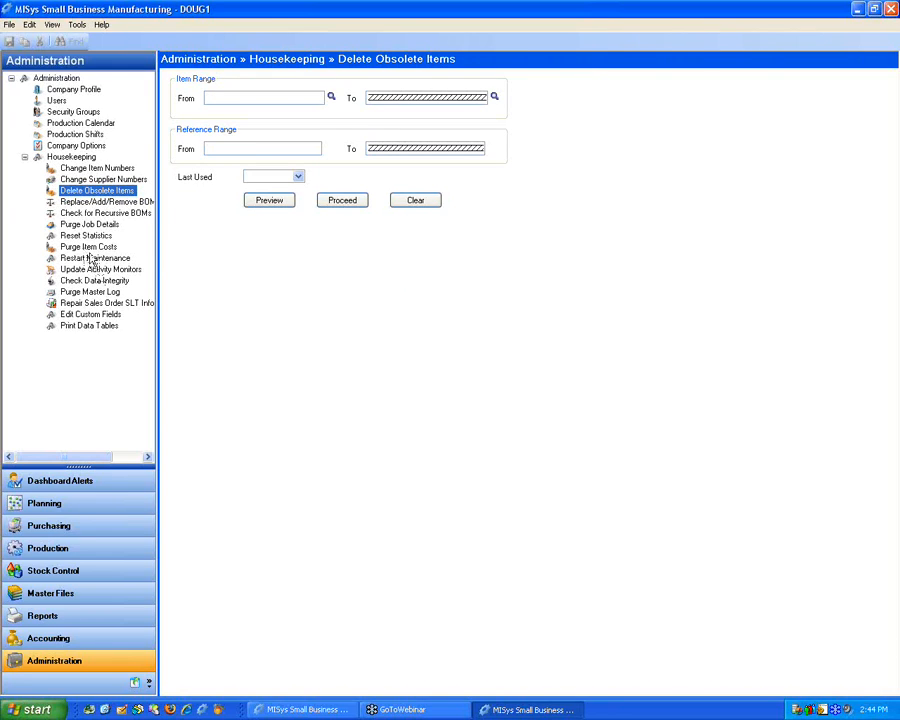
pyautogui.click(88, 247)
pyautogui.click(92, 258)
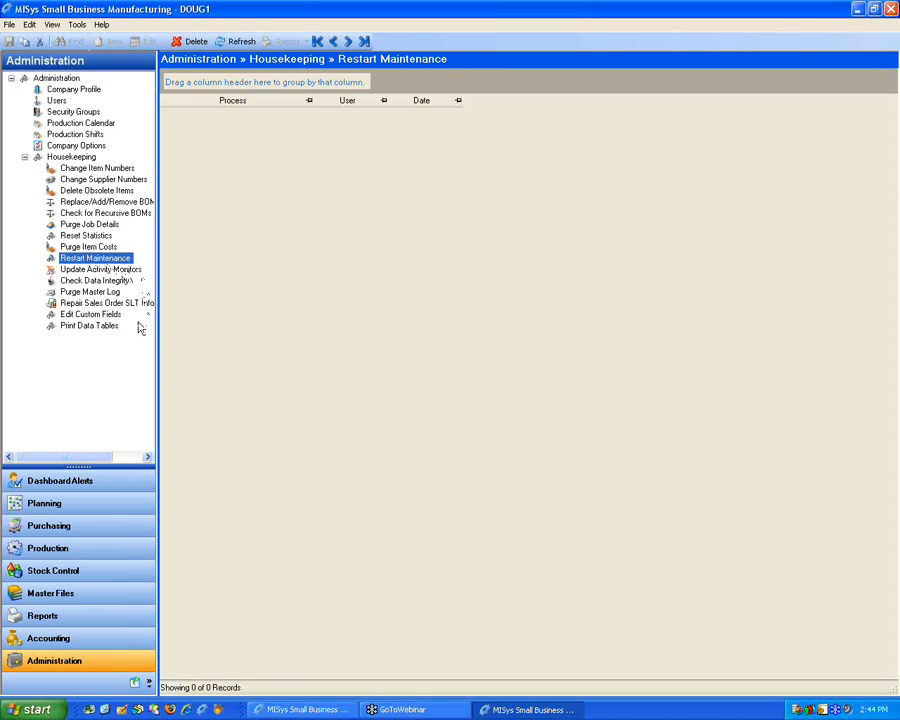
# View the Check Data Integrity mode options and open the Repair Sales Order SLT Info function.
pyautogui.click(105, 281)
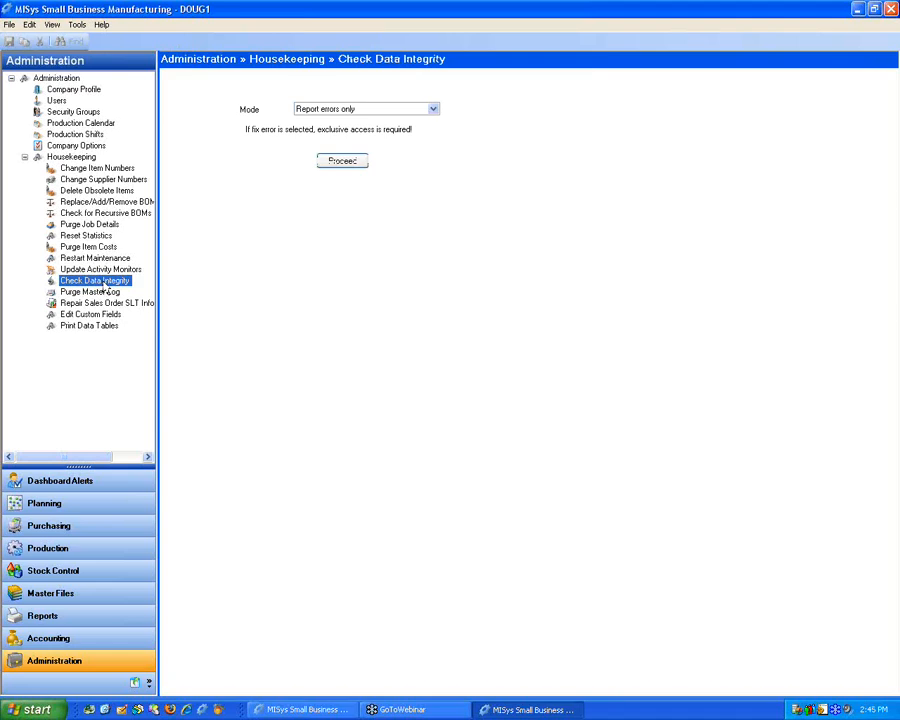
pyautogui.click(347, 110)
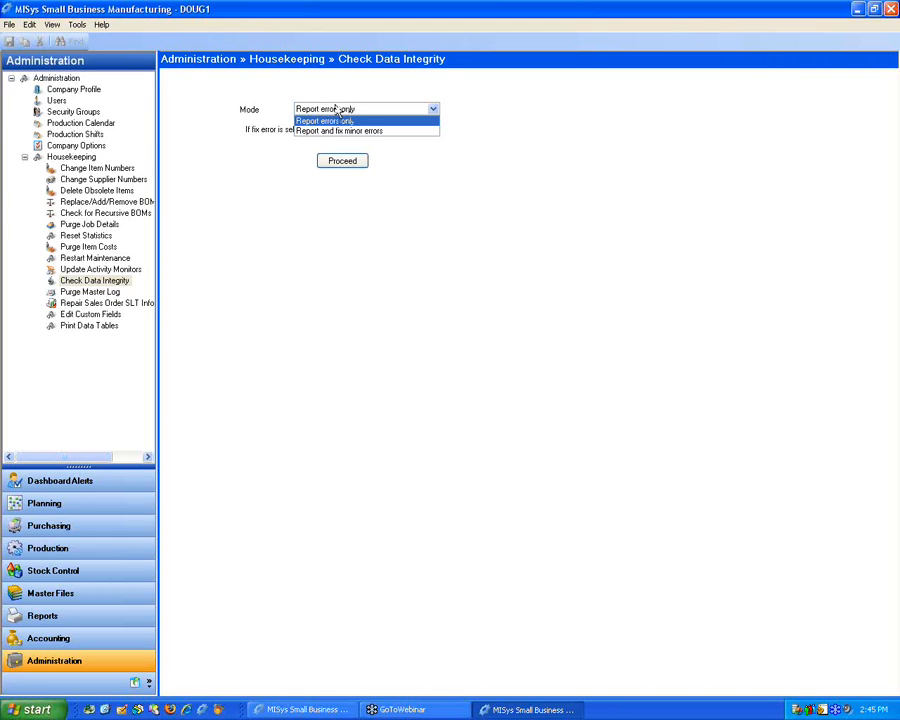
pyautogui.click(124, 303)
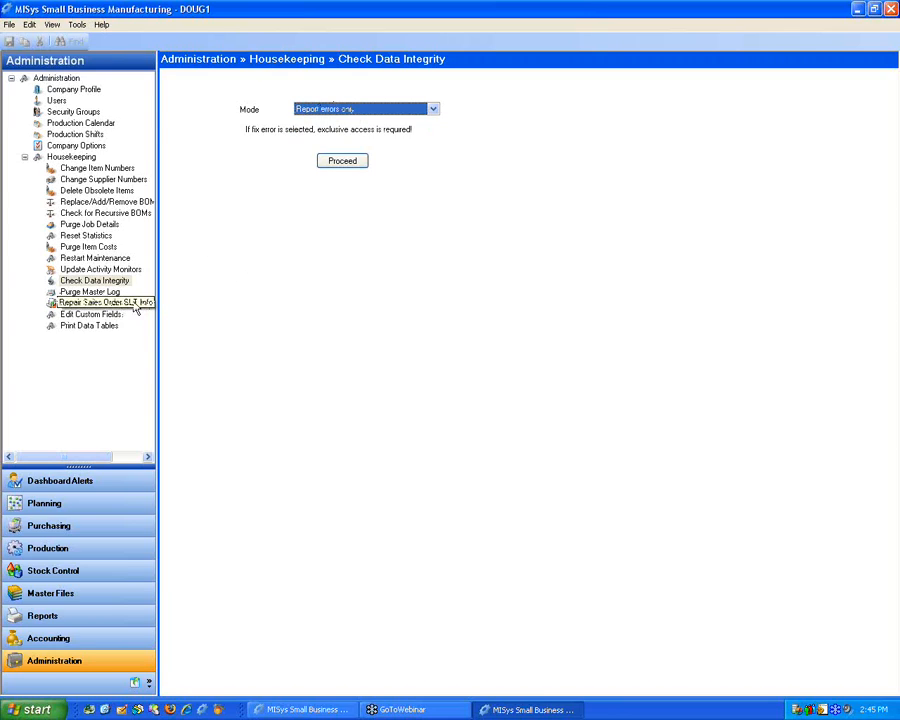
pyautogui.click(106, 302)
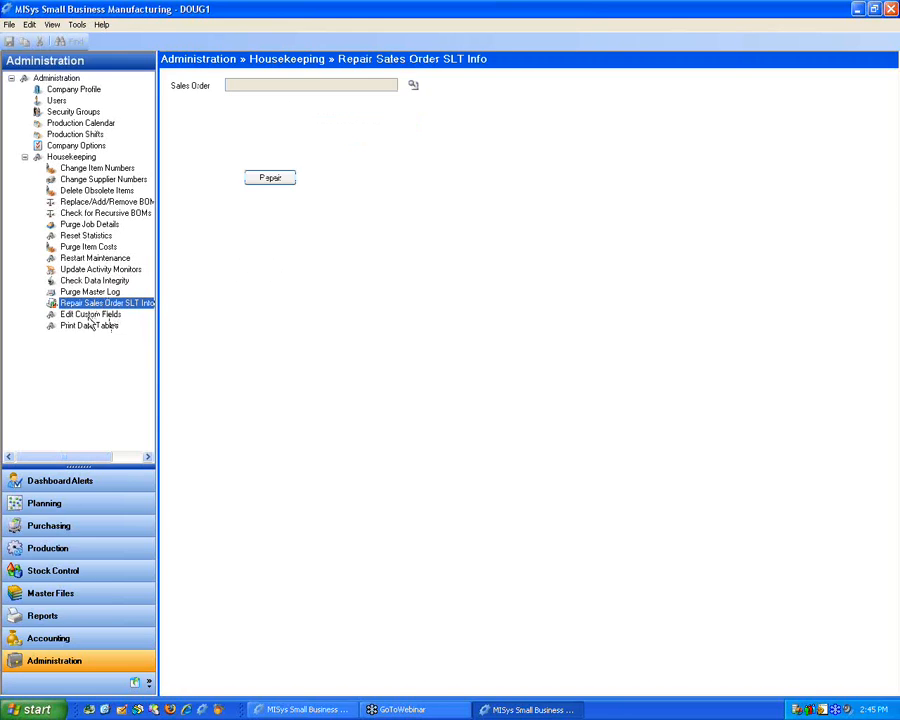
# Add a custom field labelled Quality Control to the Items table.
pyautogui.click(90, 314)
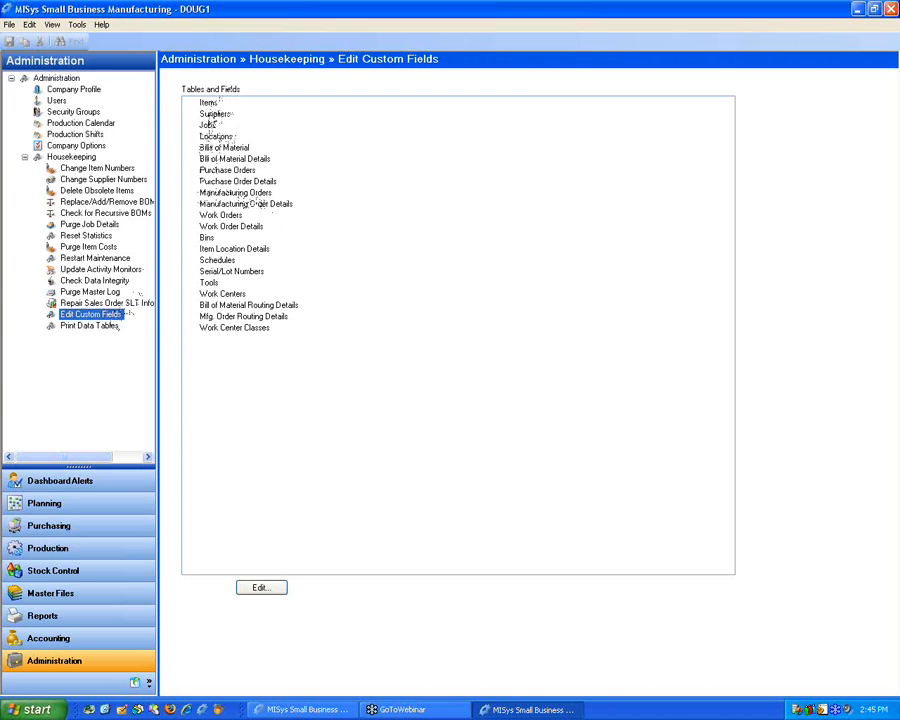
pyautogui.click(214, 105)
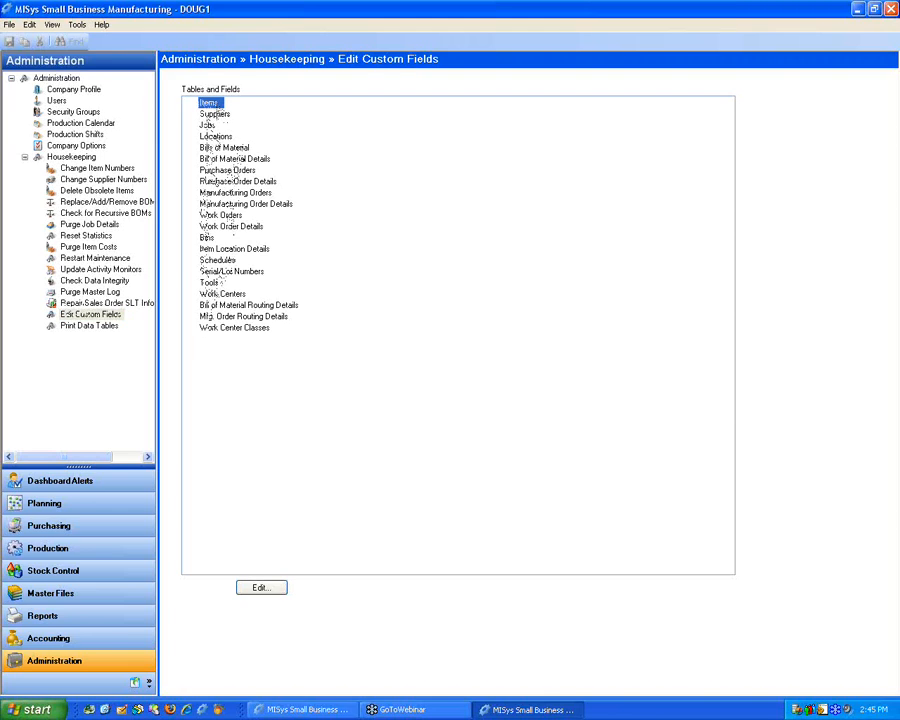
pyautogui.click(263, 588)
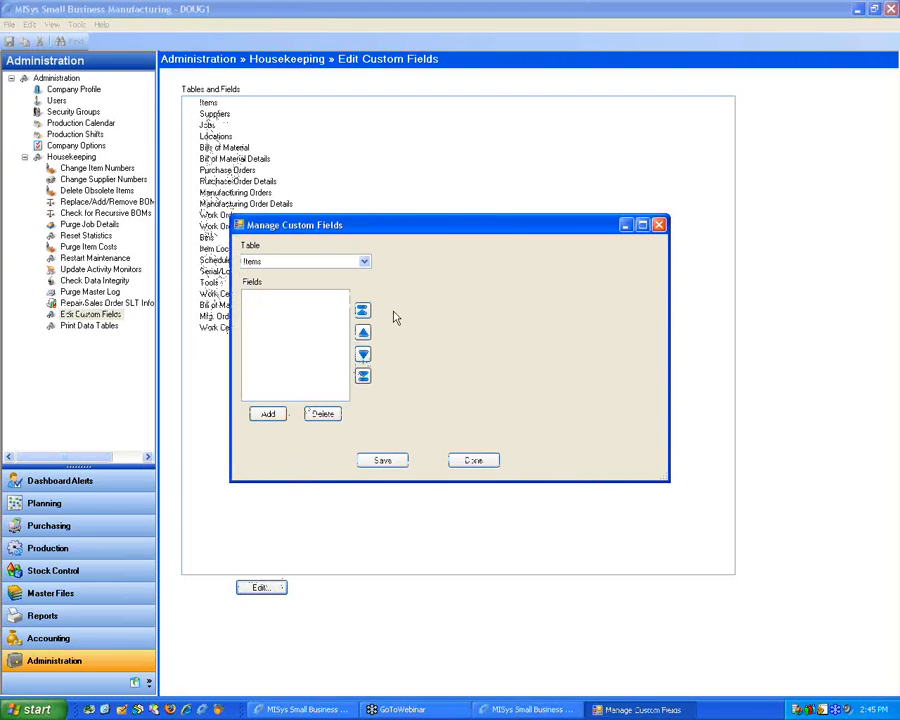
pyautogui.moveTo(446, 222); pyautogui.dragTo(474, 177)
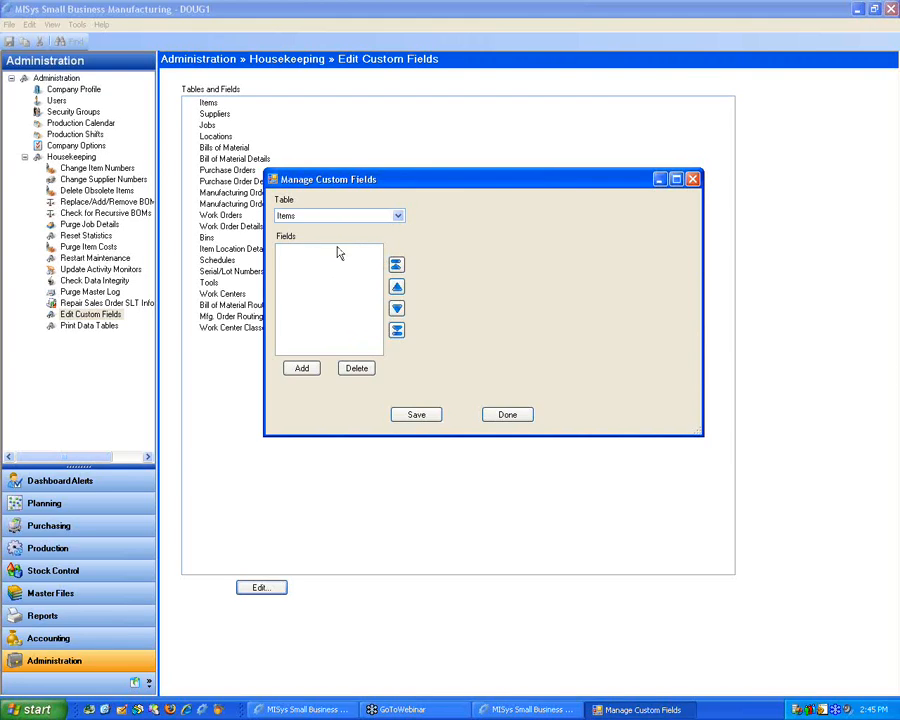
pyautogui.click(302, 368)
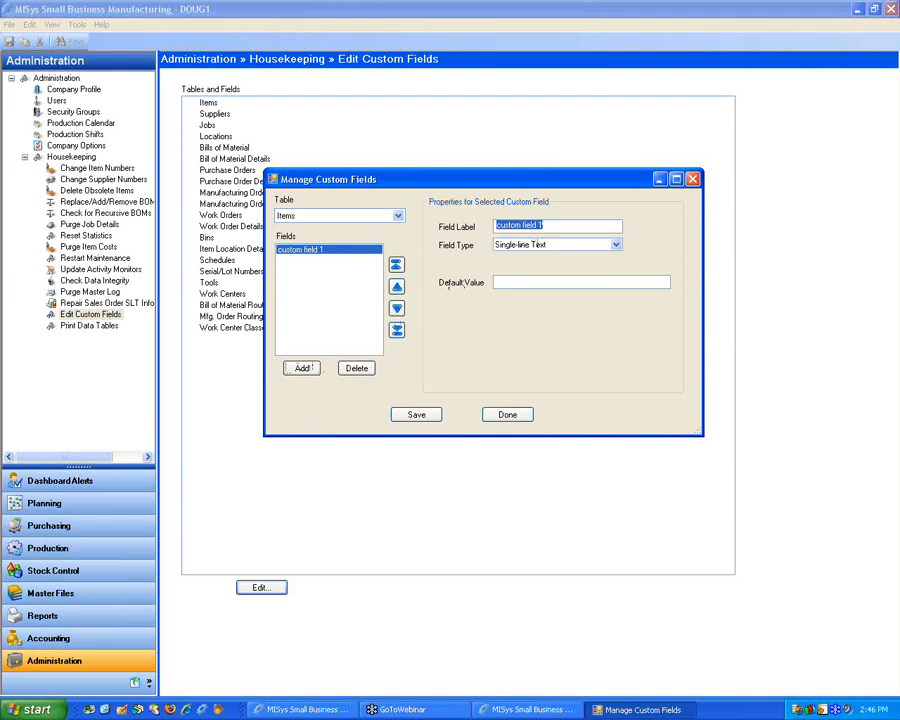
pyautogui.write('Quan')
pyautogui.write('ity Cont')
pyautogui.write('rol')
pyautogui.press('Tab')
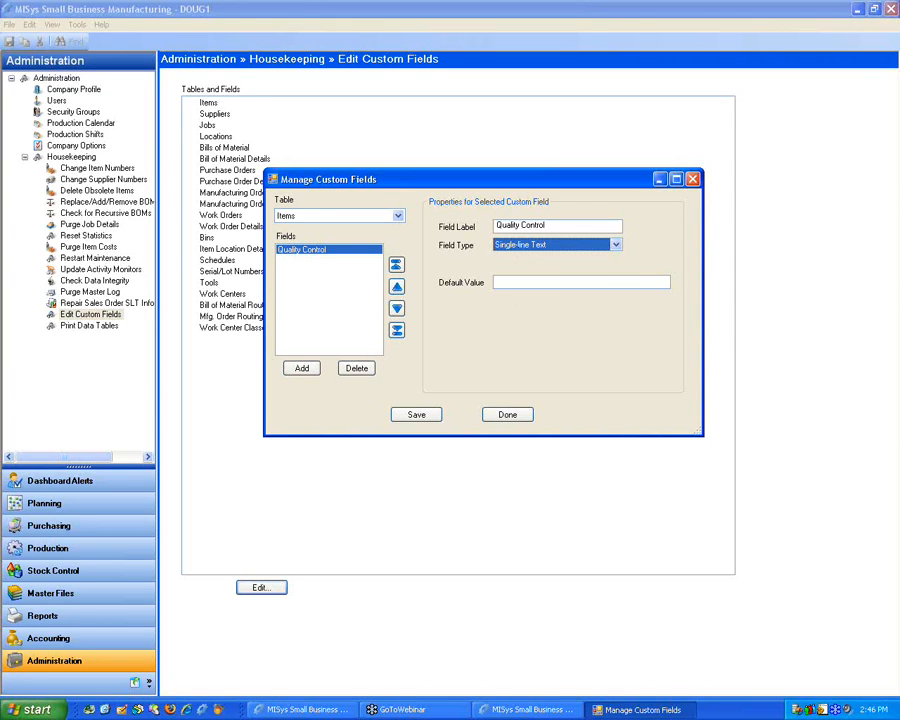
# Review the available field types for the Quality Control field, trying Whole Number and True/False.
pyautogui.click(502, 282)
pyautogui.click(616, 245)
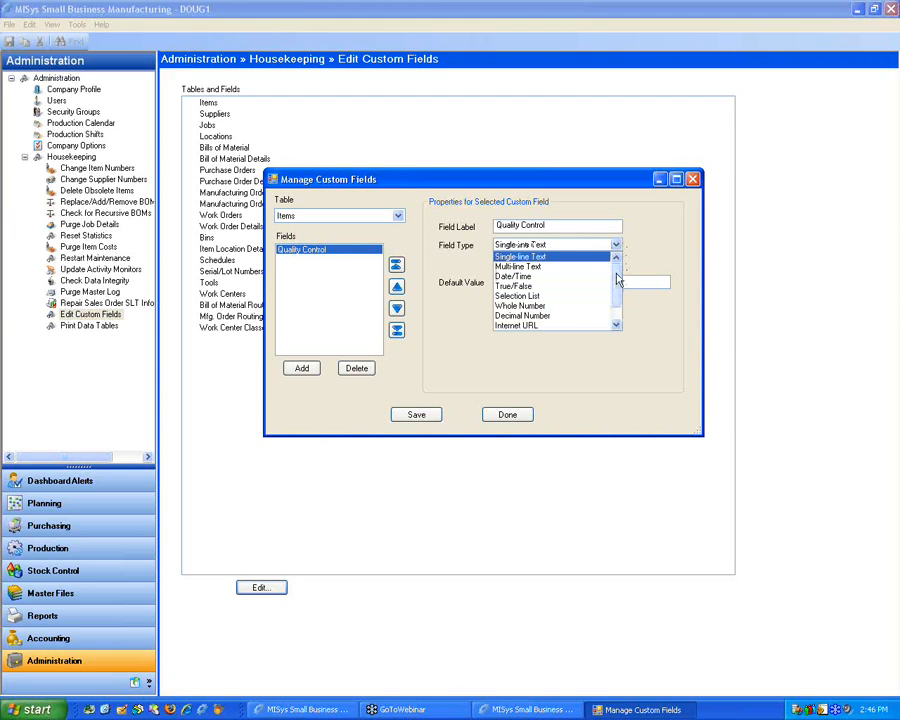
pyautogui.moveTo(616, 273); pyautogui.dragTo(613, 281)
pyautogui.click(609, 283)
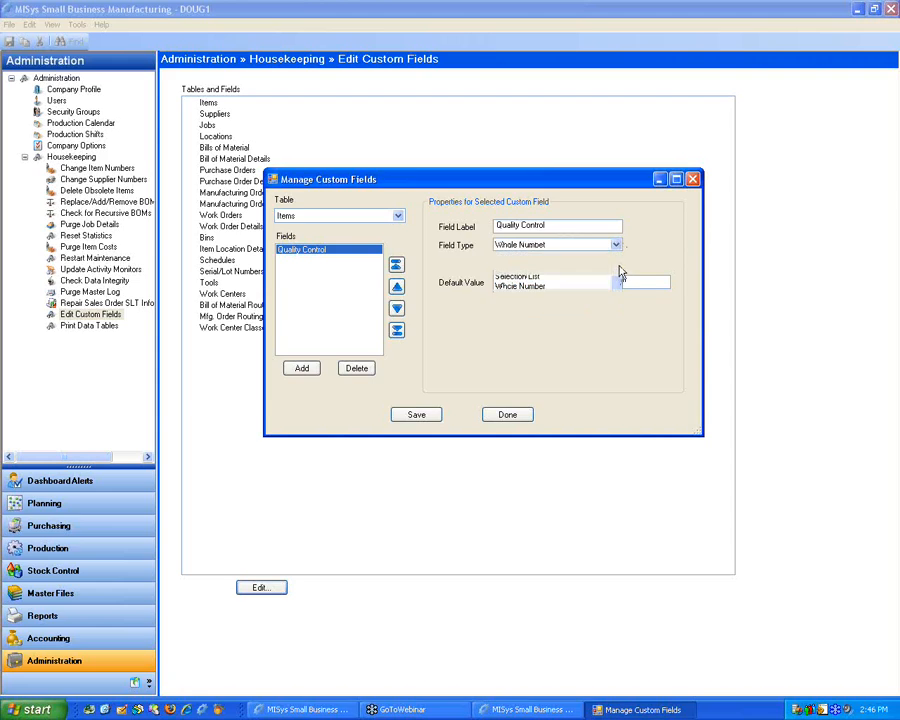
pyautogui.click(616, 245)
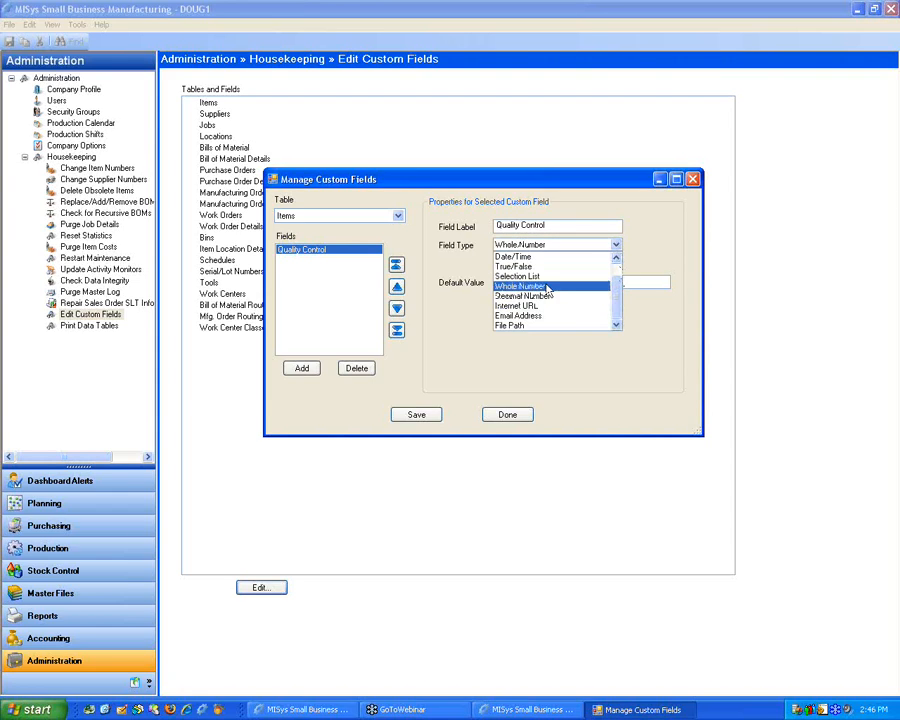
pyautogui.click(538, 268)
pyautogui.click(615, 249)
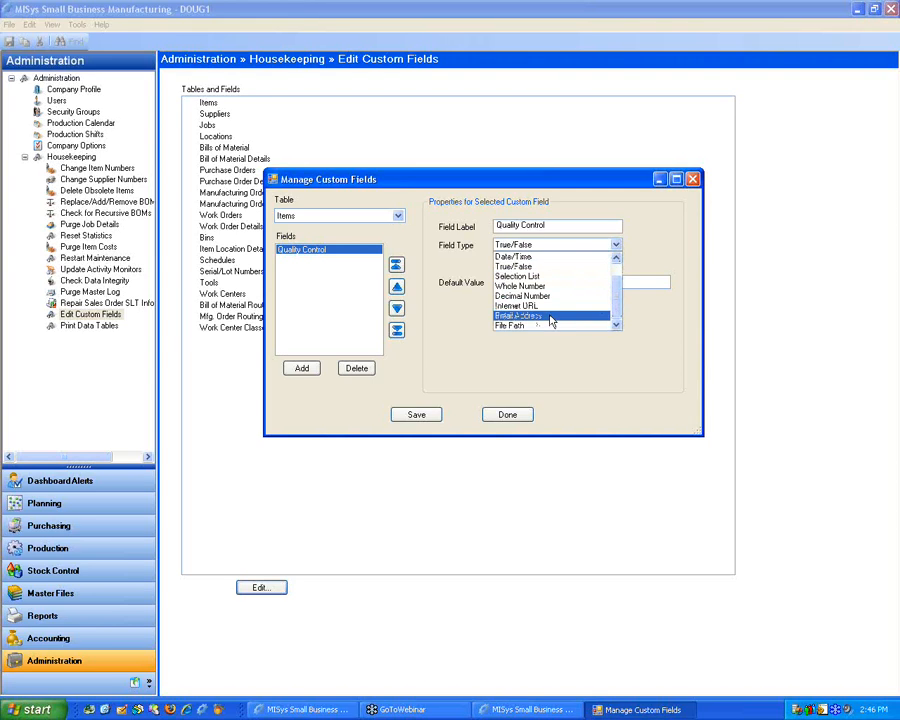
pyautogui.click(569, 267)
pyautogui.click(555, 286)
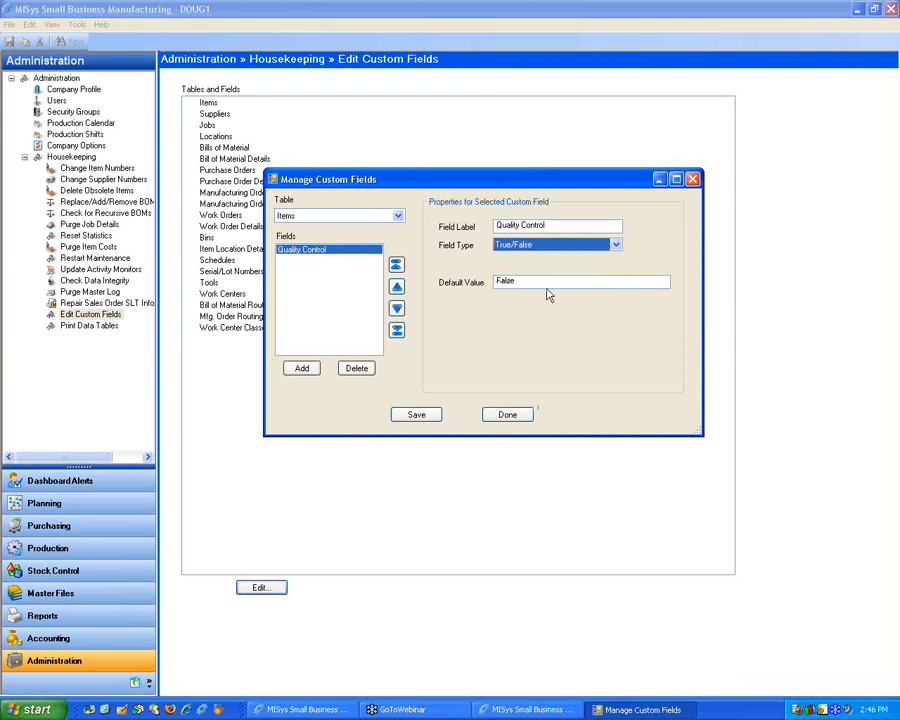
# Set the Quality Control field's type to Single-line Text and save the custom field.
pyautogui.click(615, 245)
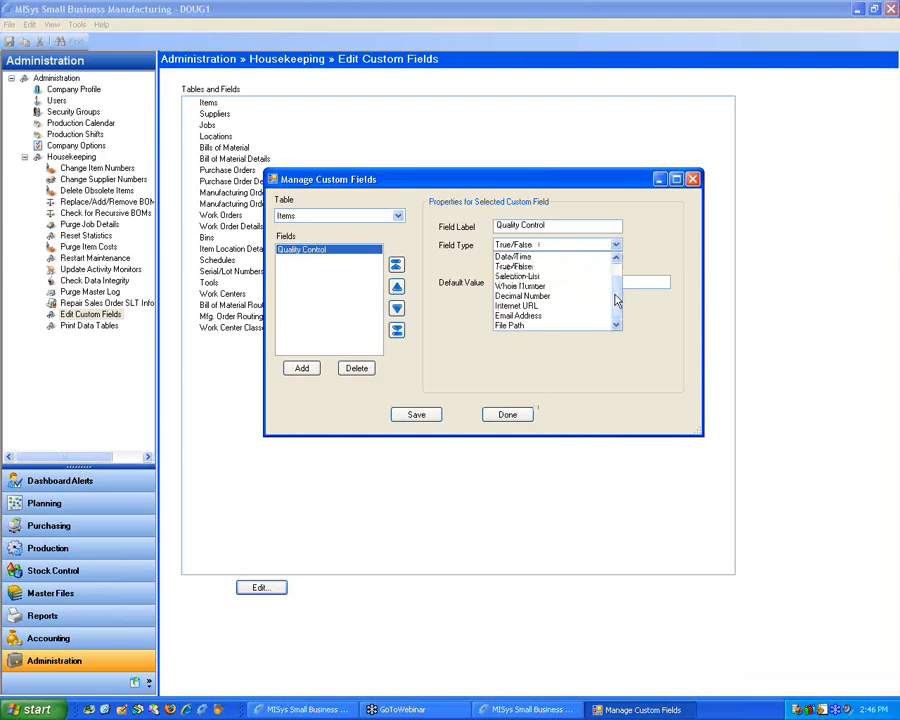
pyautogui.scroll(1, 613, 268)
pyautogui.click(560, 258)
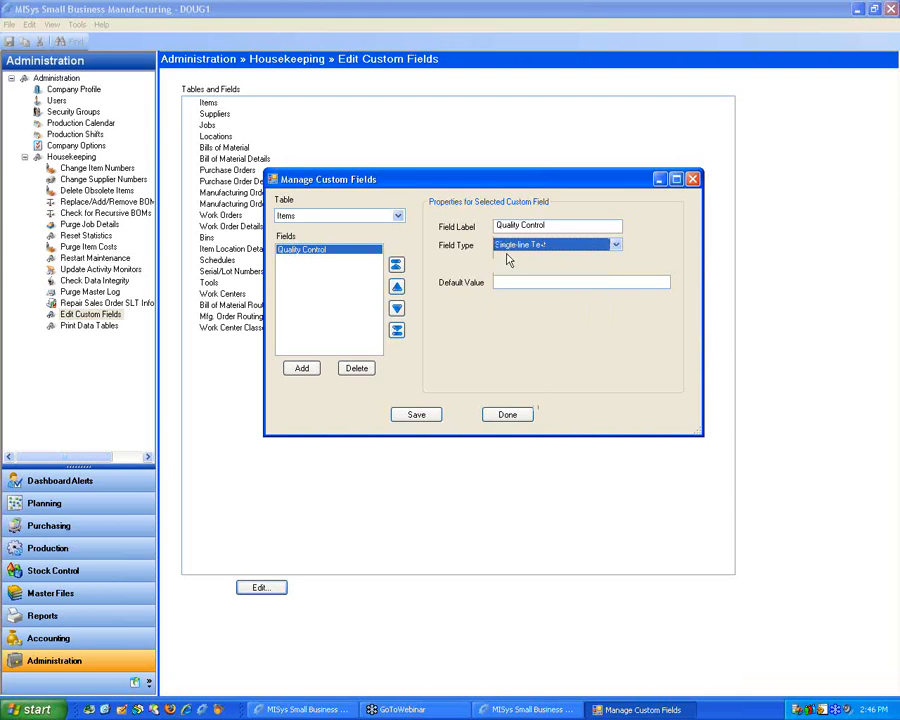
pyautogui.click(416, 414)
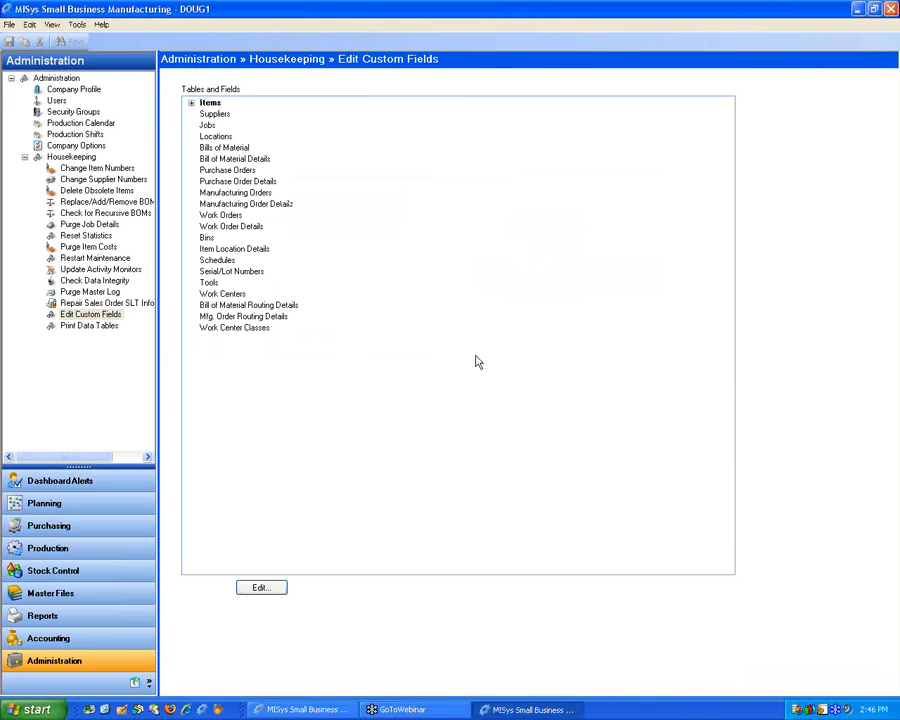
# Expand the Items table's custom fields and locate the Quality Control column in the Items master file.
pyautogui.click(191, 104)
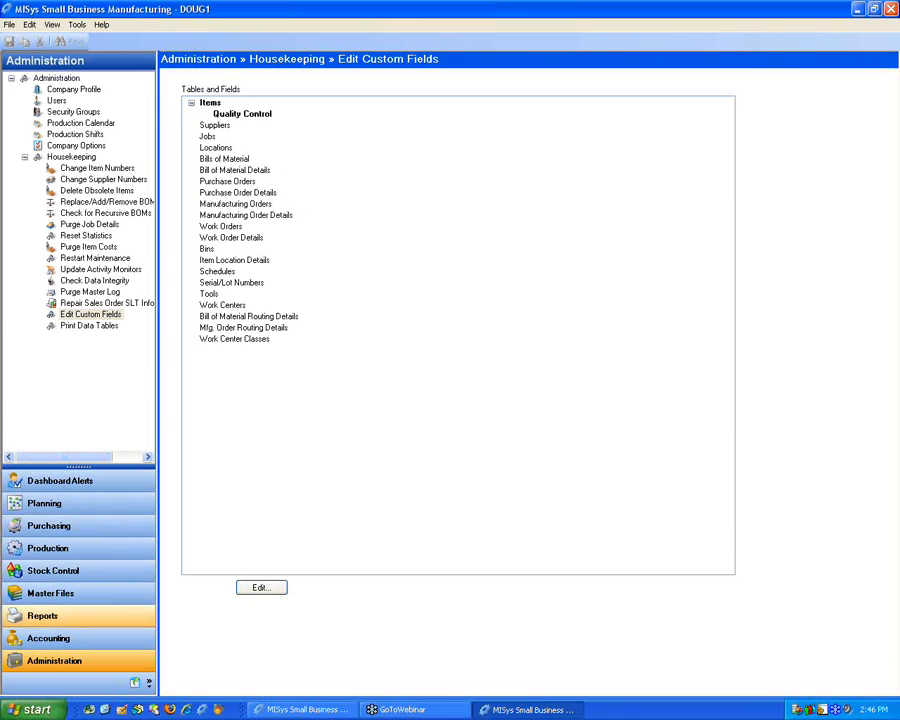
pyautogui.click(60, 593)
pyautogui.click(63, 134)
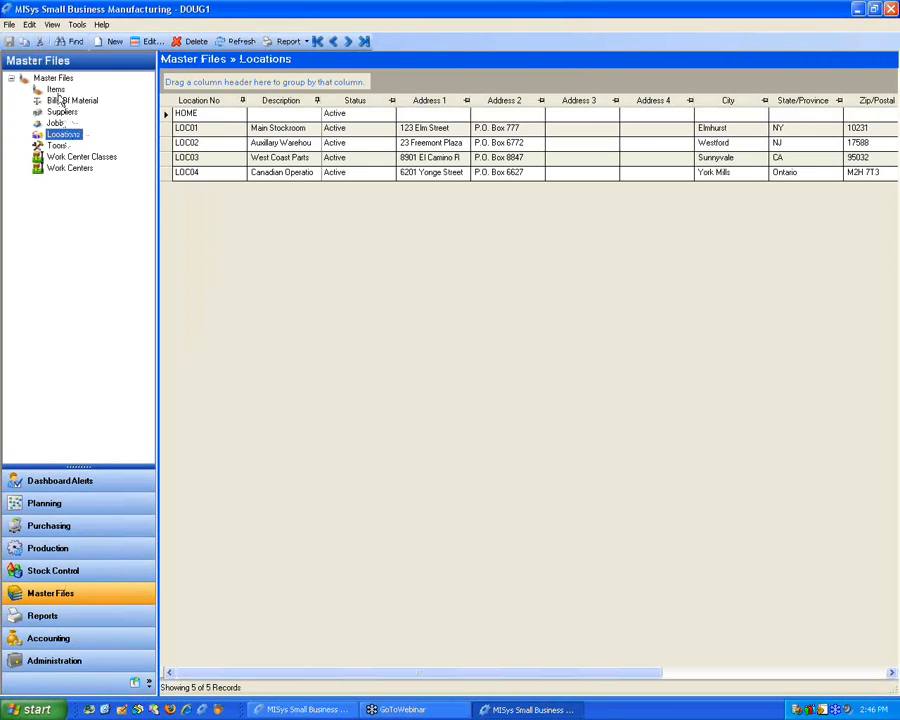
pyautogui.click(56, 89)
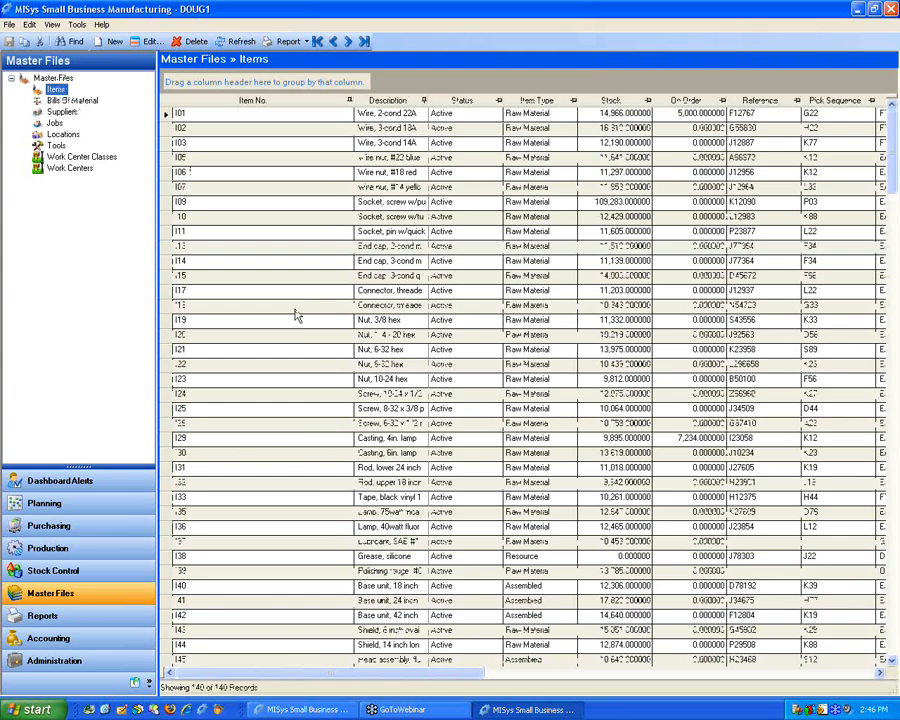
pyautogui.moveTo(236, 688); pyautogui.dragTo(796, 668)
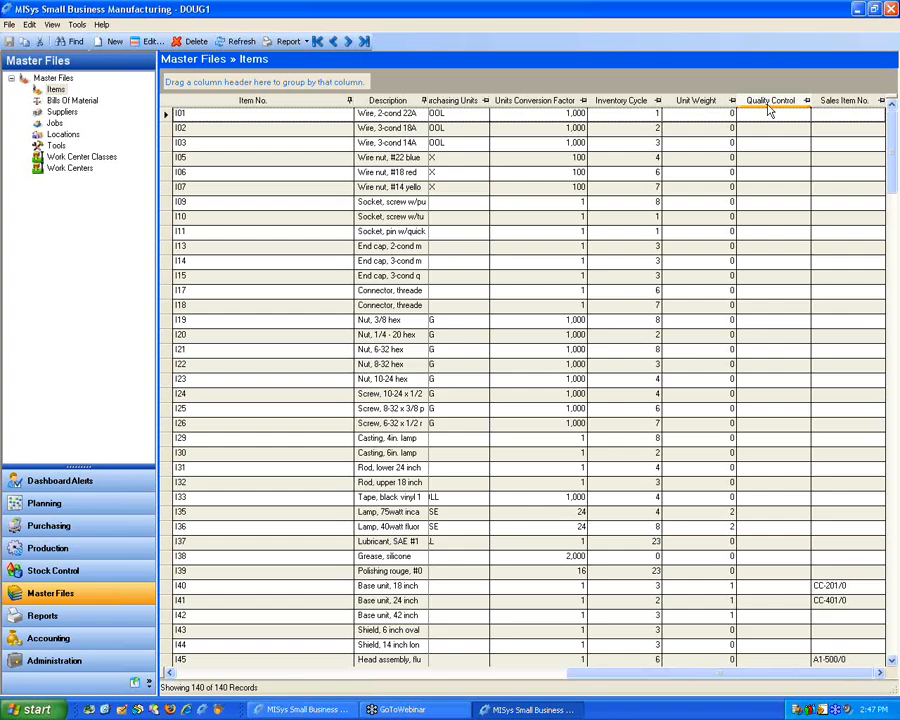
# Browse the Bills of Material, Suppliers, Jobs and Work Centers master files.
pyautogui.click(78, 101)
pyautogui.click(60, 112)
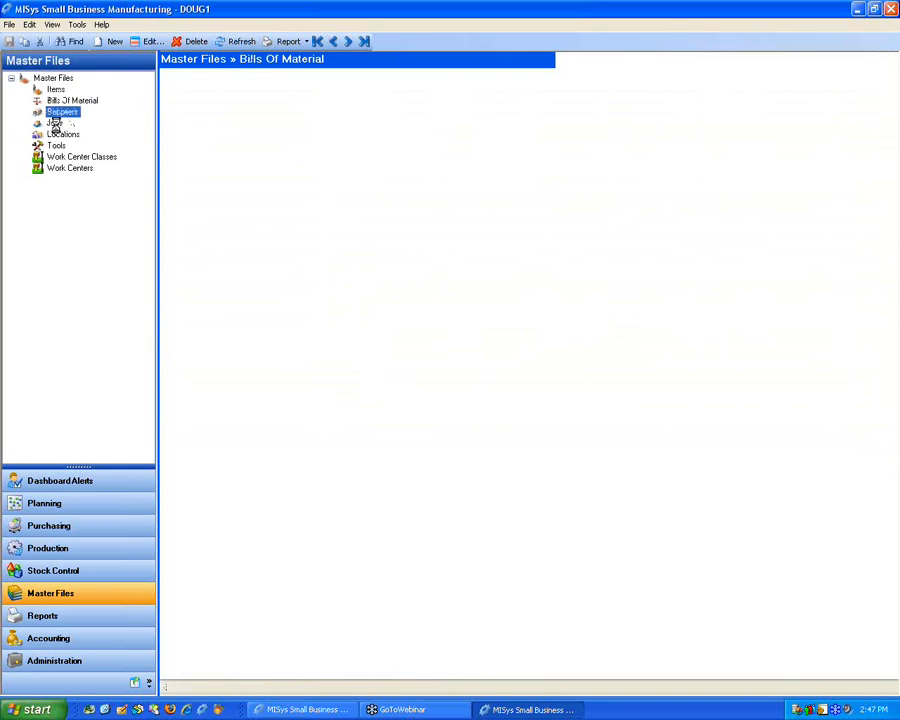
pyautogui.click(66, 124)
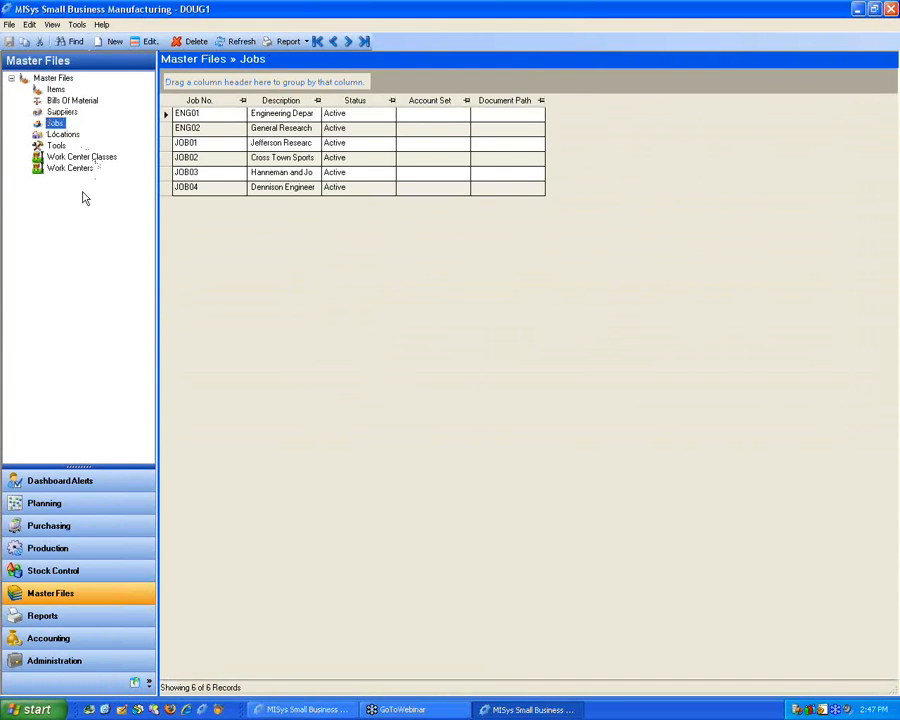
pyautogui.click(66, 169)
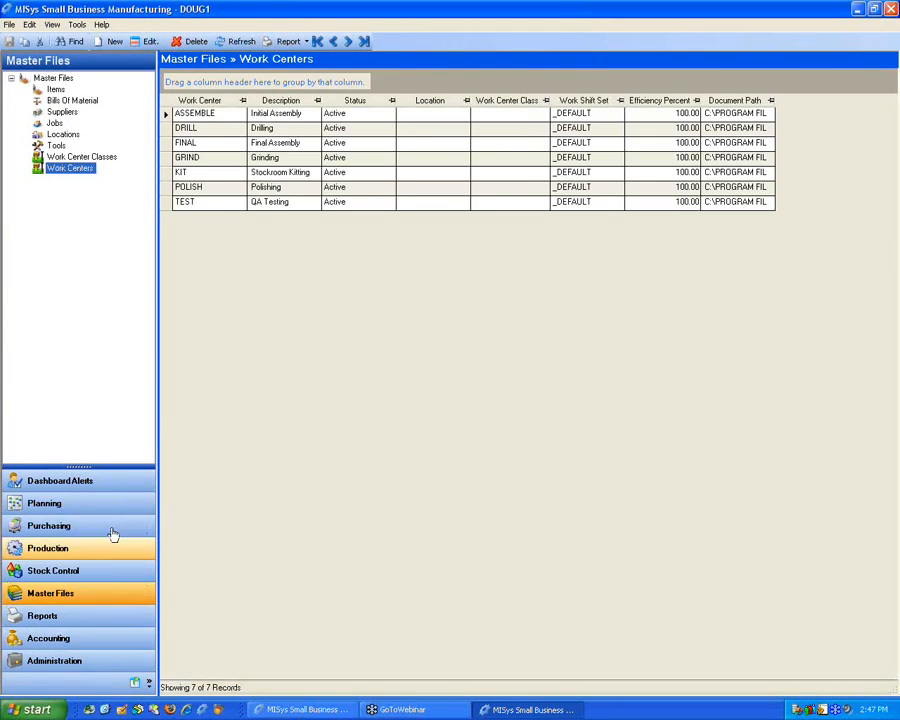
# Set the Print Data Tables function to All Tables and view the list of specific tables available.
pyautogui.click(87, 663)
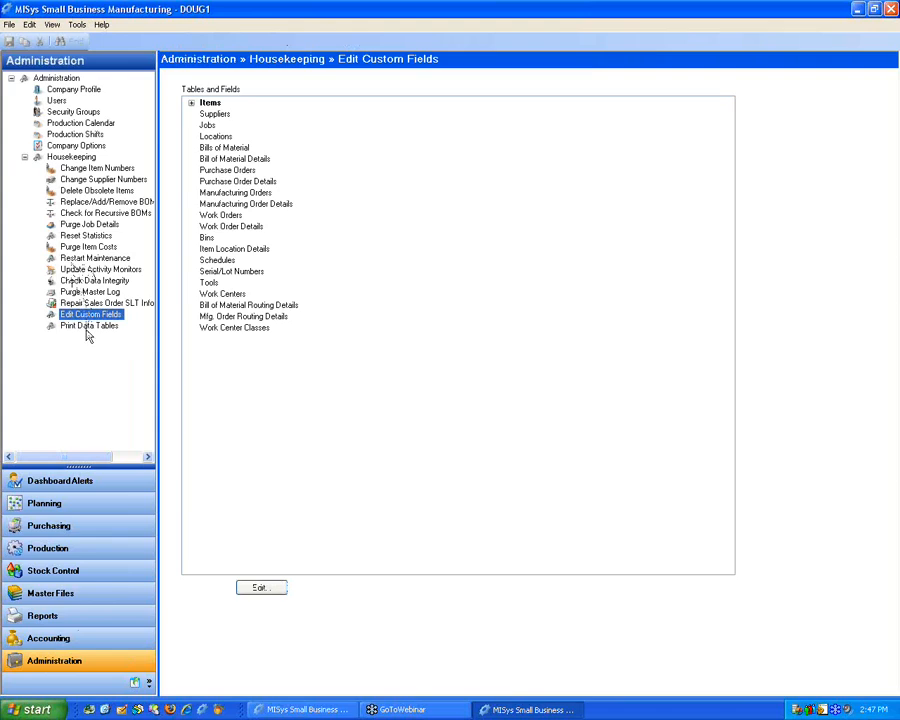
pyautogui.click(89, 326)
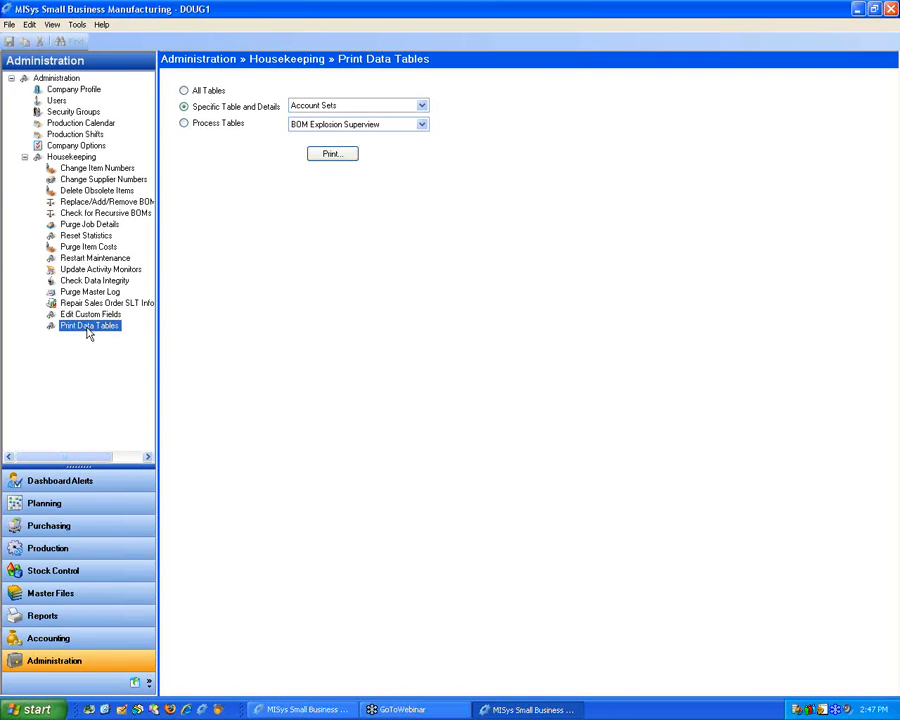
pyautogui.click(184, 90)
pyautogui.click(422, 105)
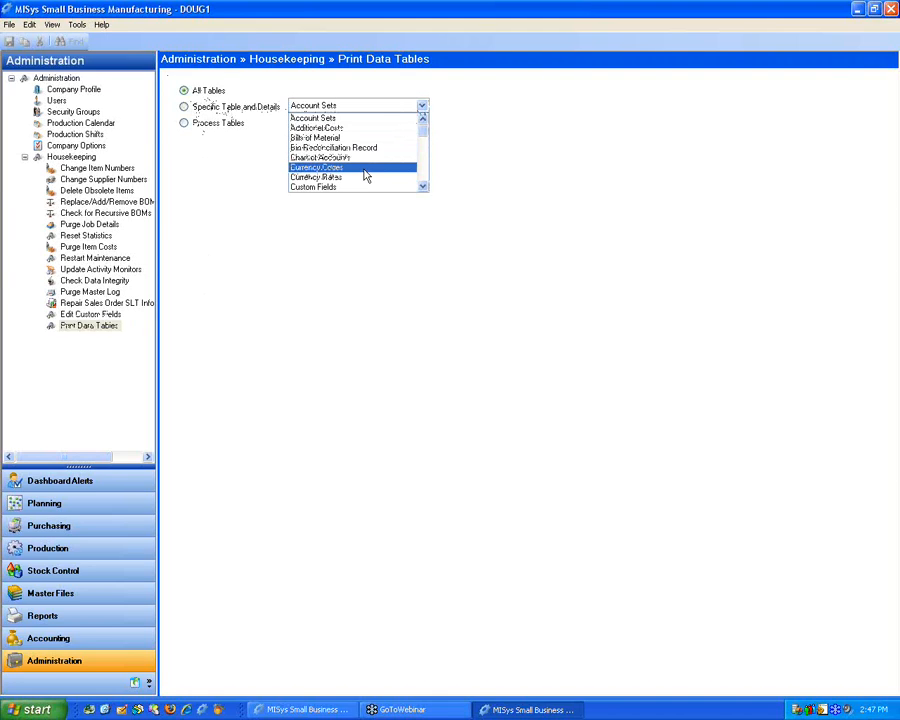
pyautogui.click(369, 314)
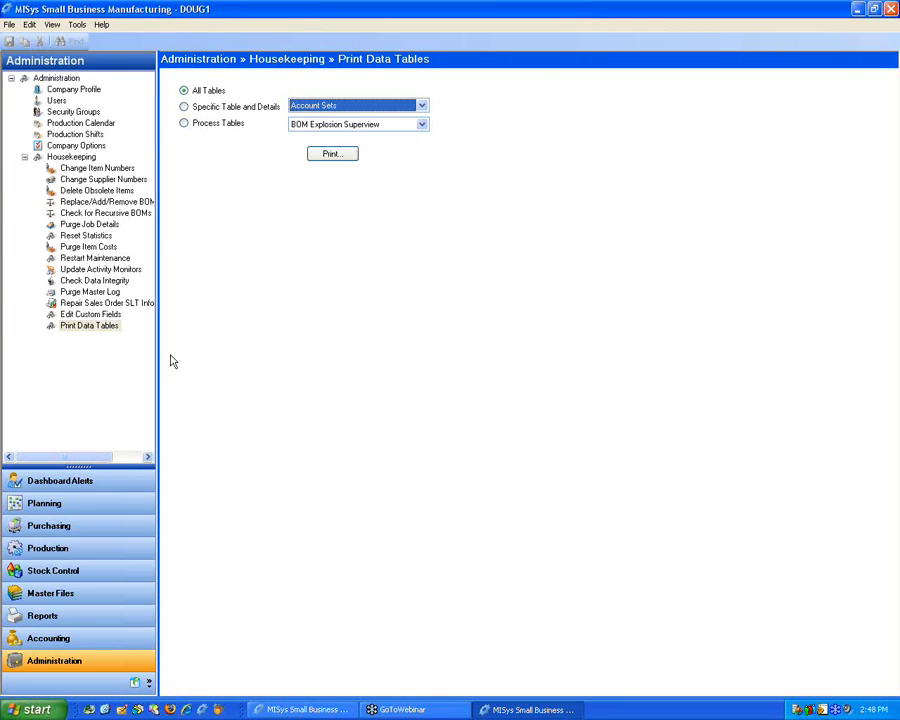
# Open the existing Normal physical inventory batch in Stock Control for editing.
pyautogui.click(91, 480)
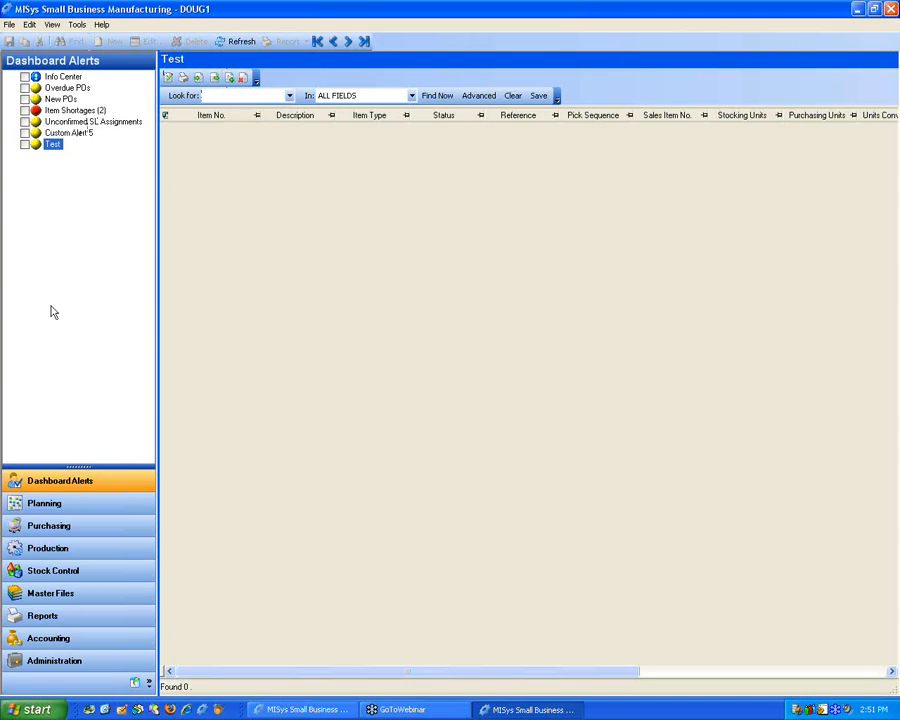
pyautogui.click(44, 576)
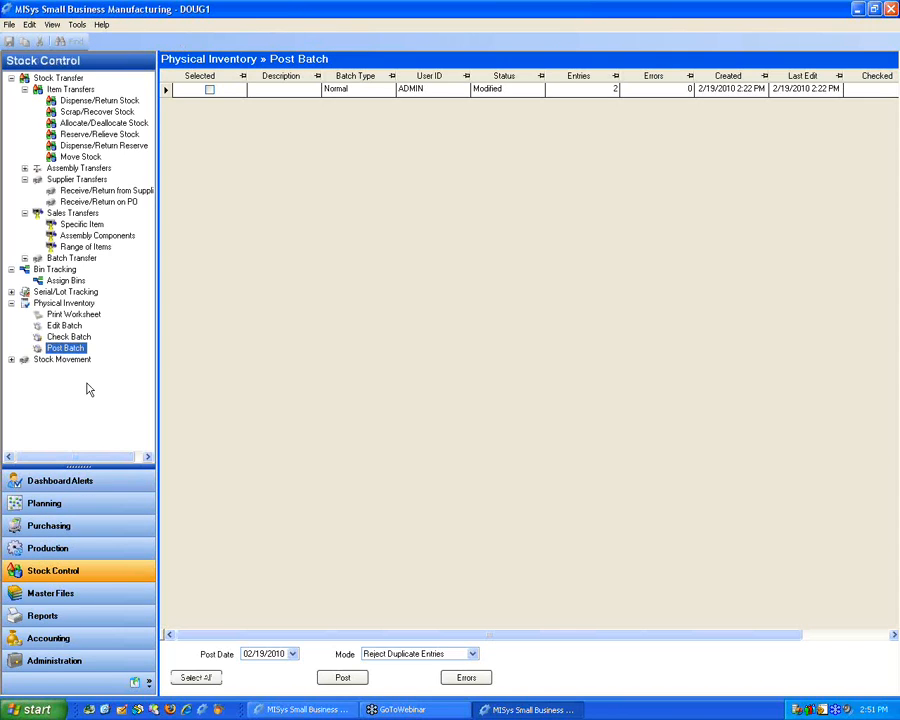
pyautogui.click(66, 326)
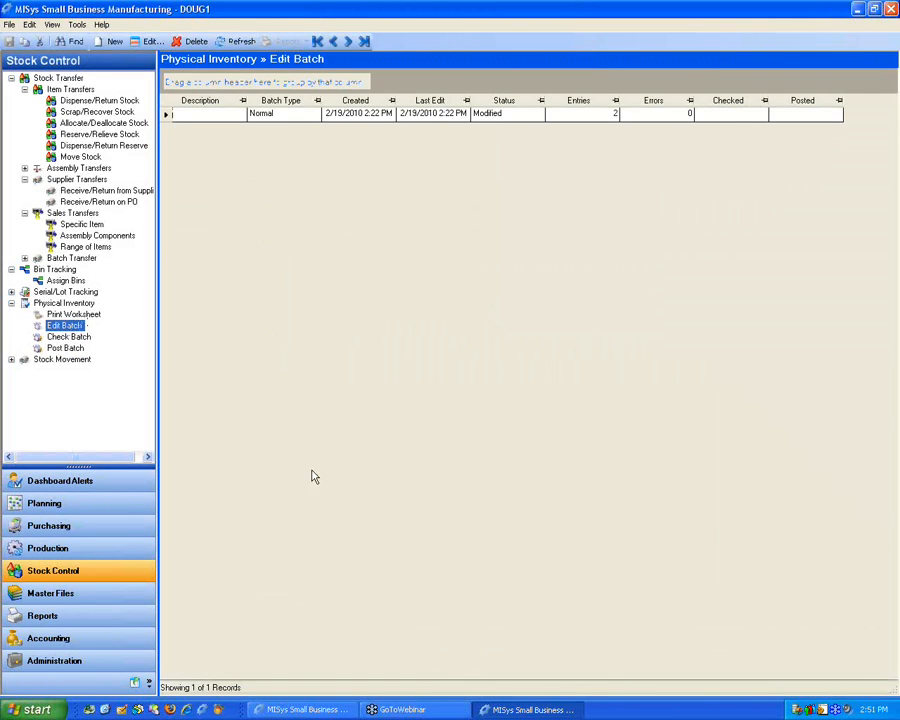
pyautogui.doubleClick(171, 116)
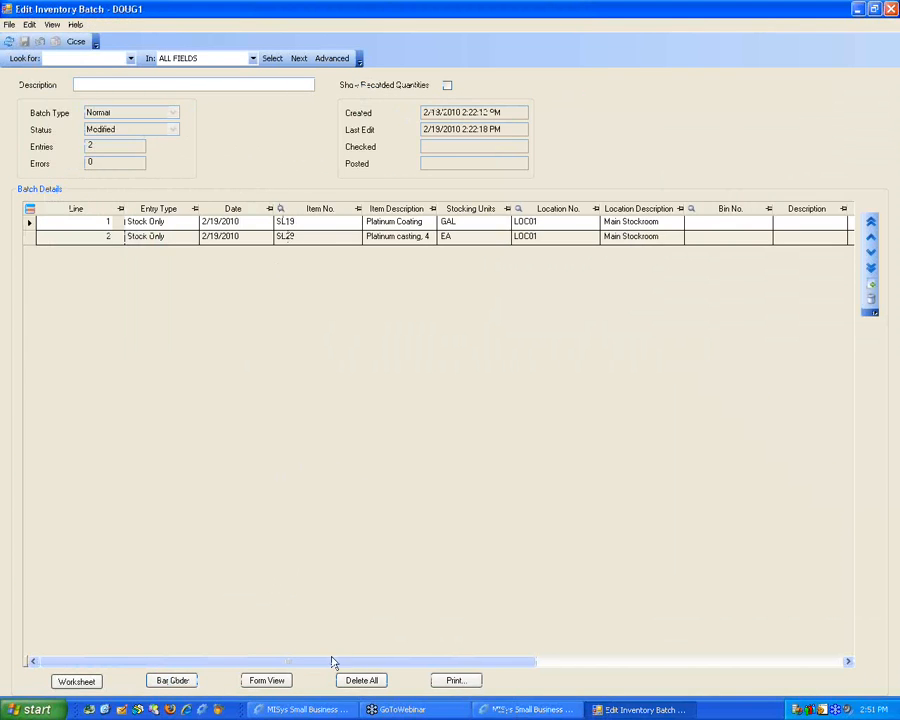
# View the batch's bar code data import options without importing, and open the physical inventory Print Worksheet function.
pyautogui.click(172, 680)
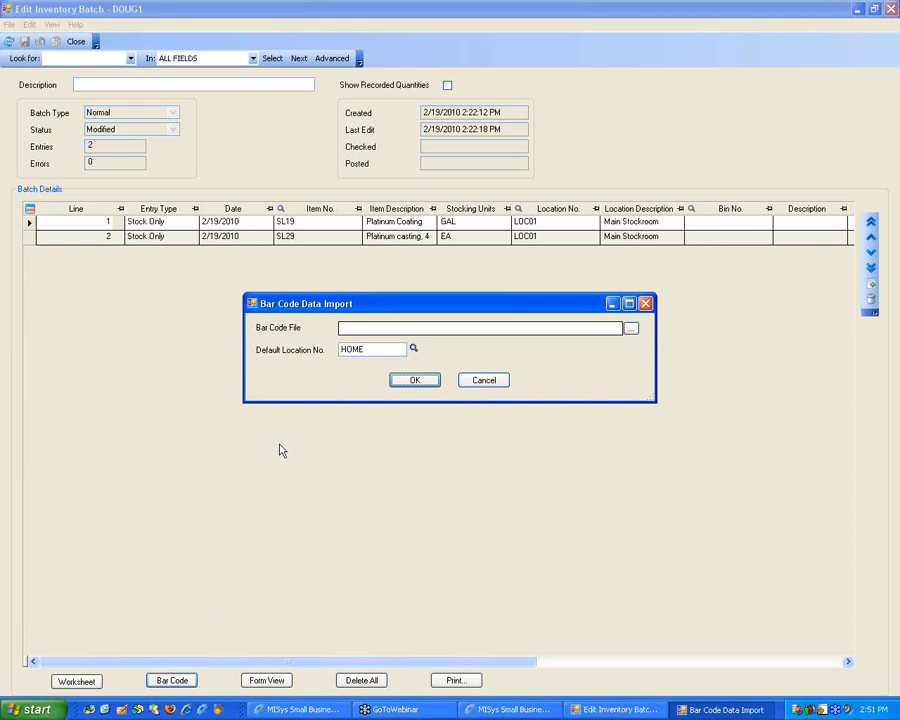
pyautogui.click(485, 383)
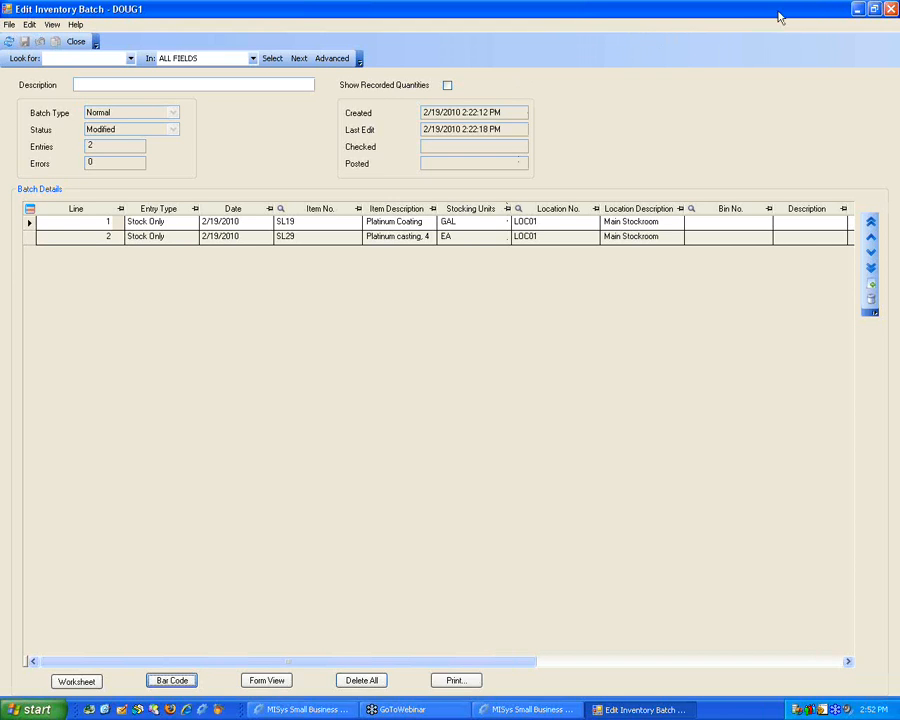
pyautogui.click(891, 9)
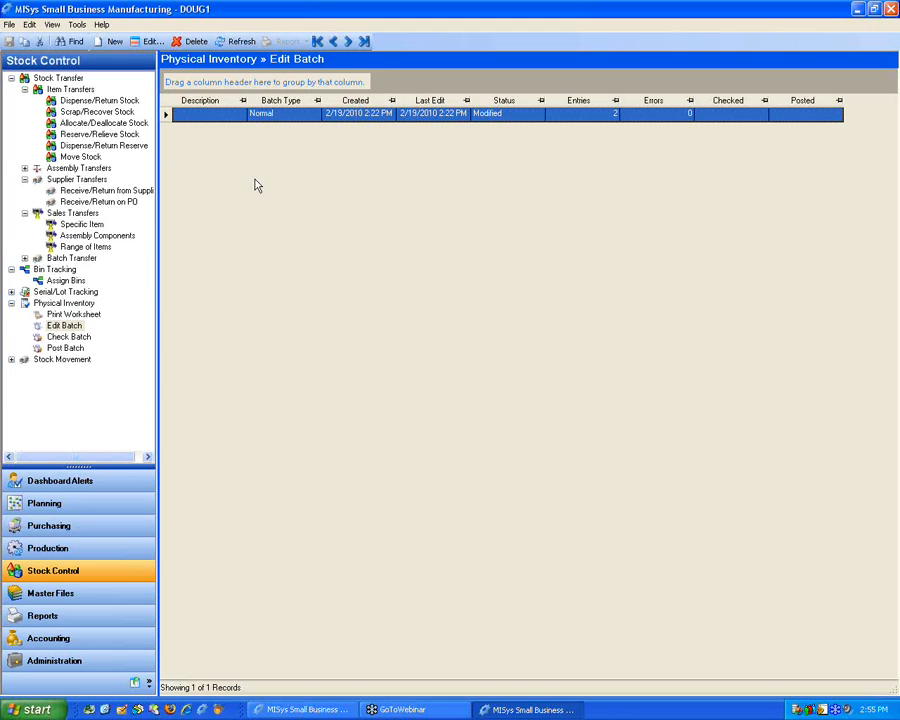
pyautogui.click(62, 315)
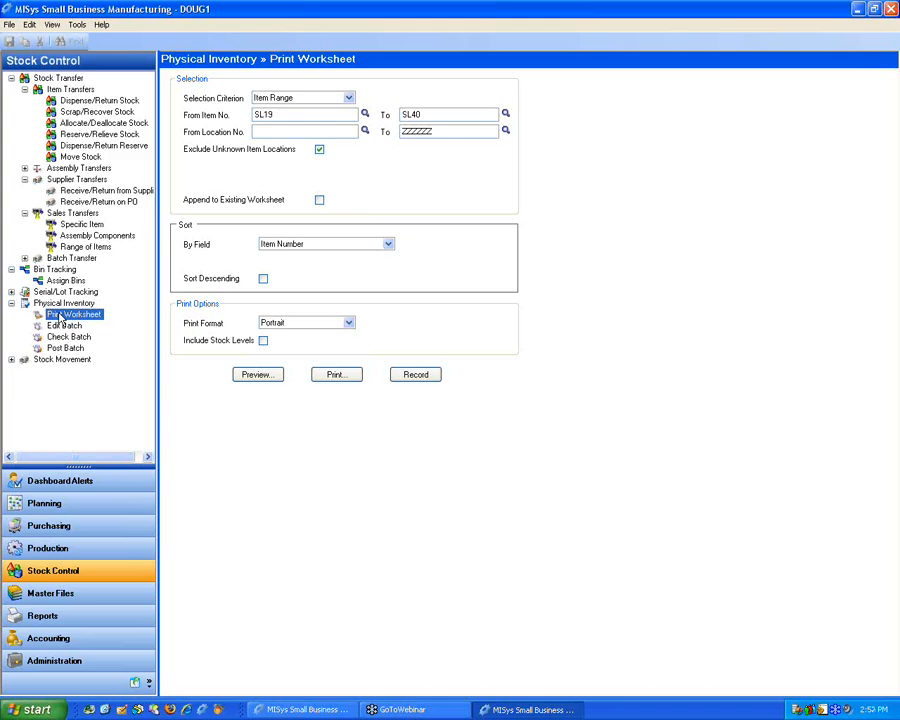
# Open the Currency Codes list under accounting's Currency Services and select the Pound Sterling default rate.
pyautogui.click(48, 638)
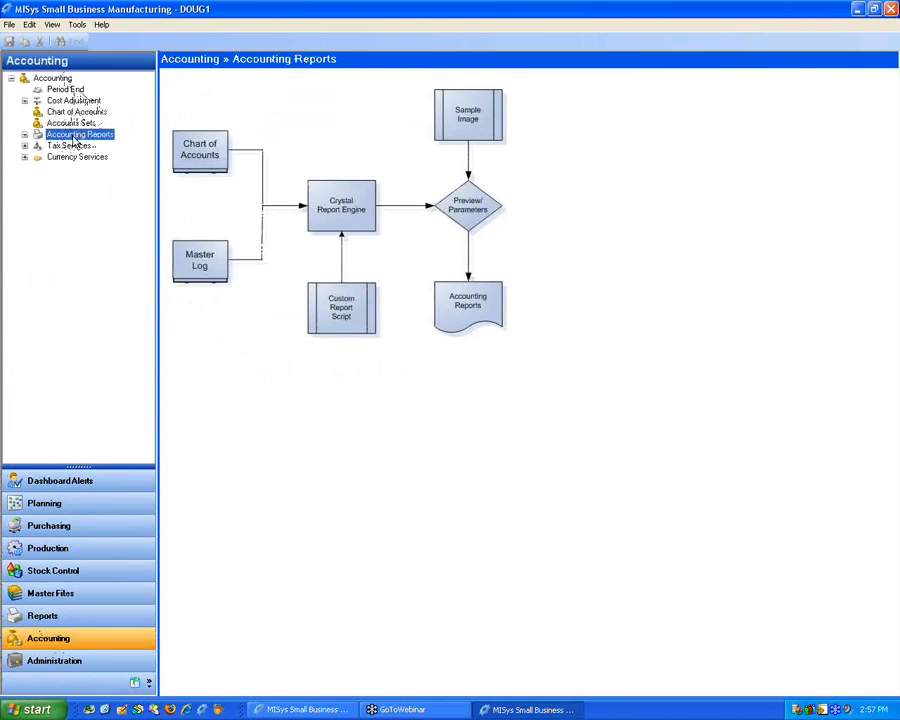
pyautogui.click(34, 157)
pyautogui.click(24, 157)
pyautogui.click(75, 168)
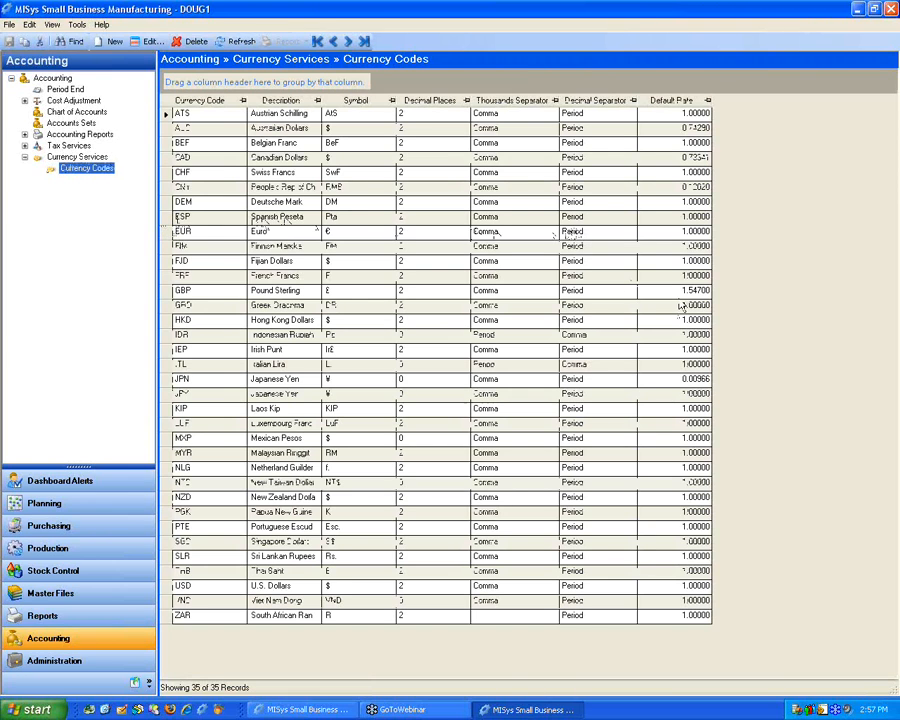
pyautogui.click(678, 291)
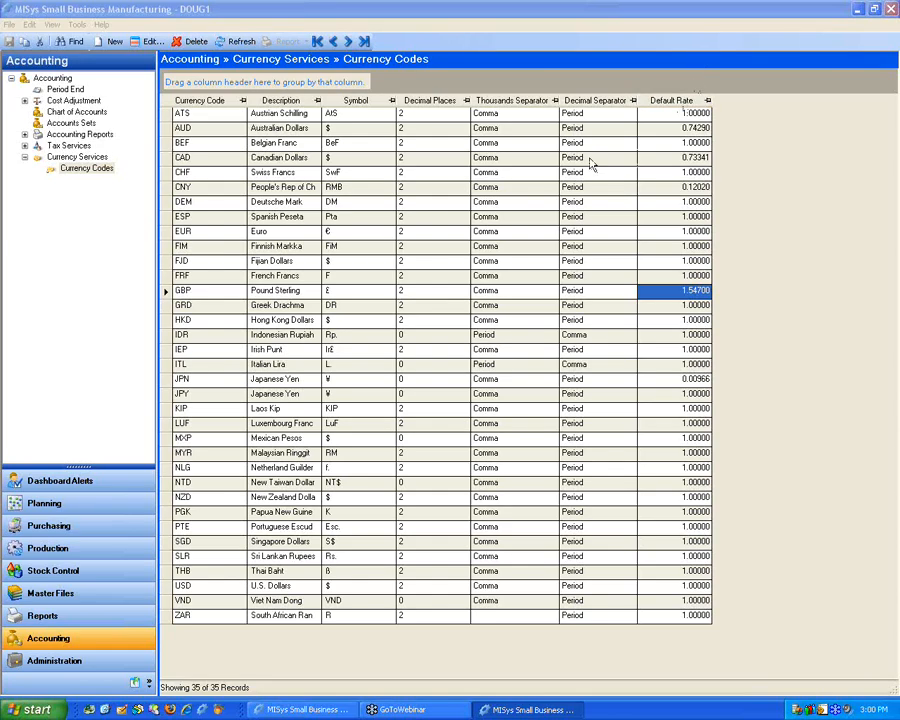
# Review the Check Data Integrity housekeeping function and return to the Dashboard Alerts.
pyautogui.click(56, 660)
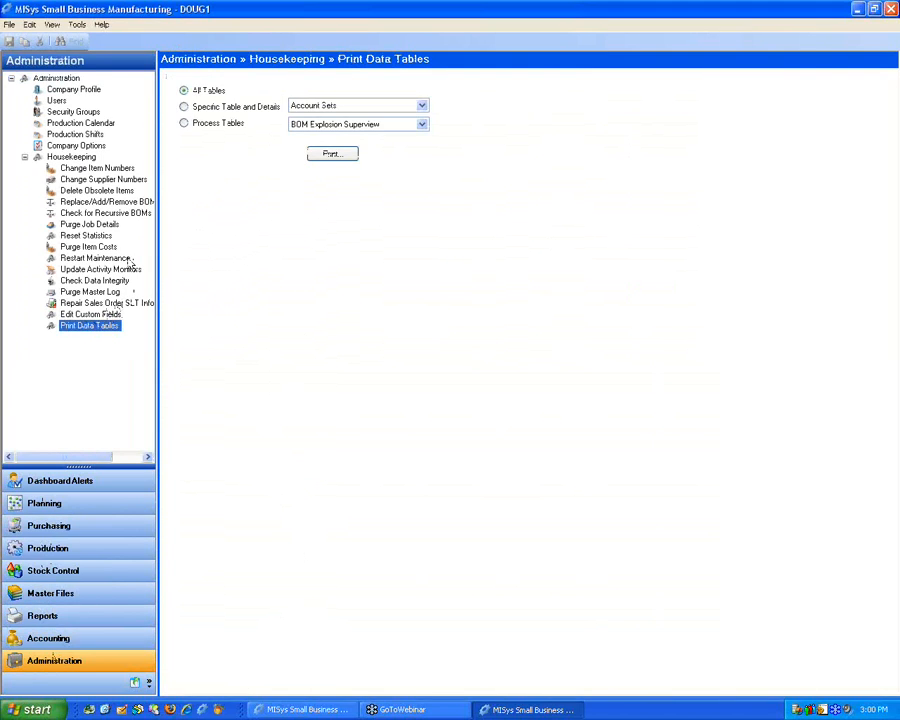
pyautogui.click(95, 281)
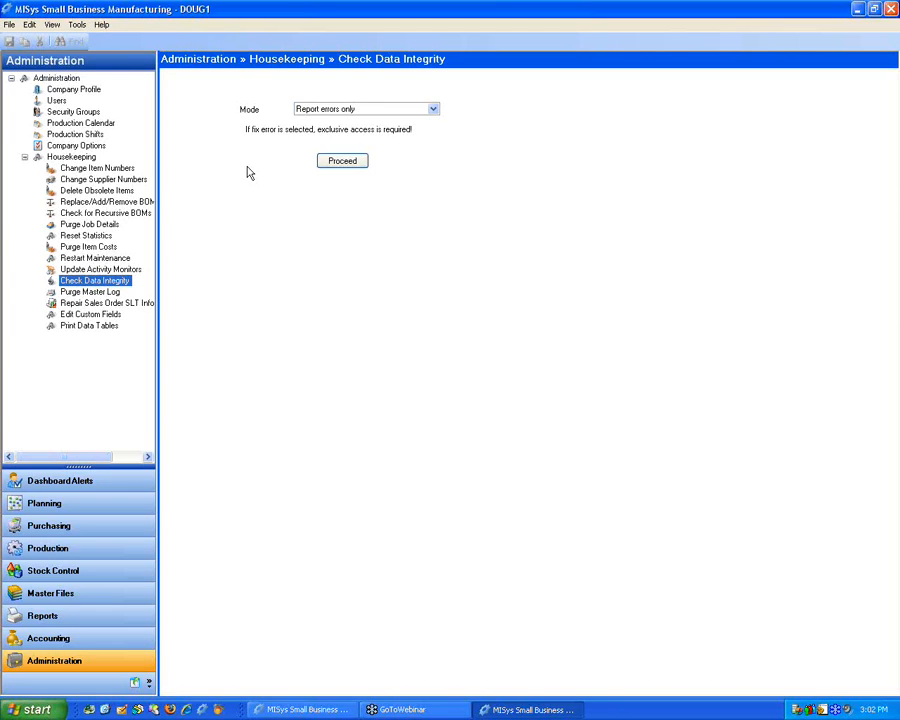
pyautogui.click(58, 480)
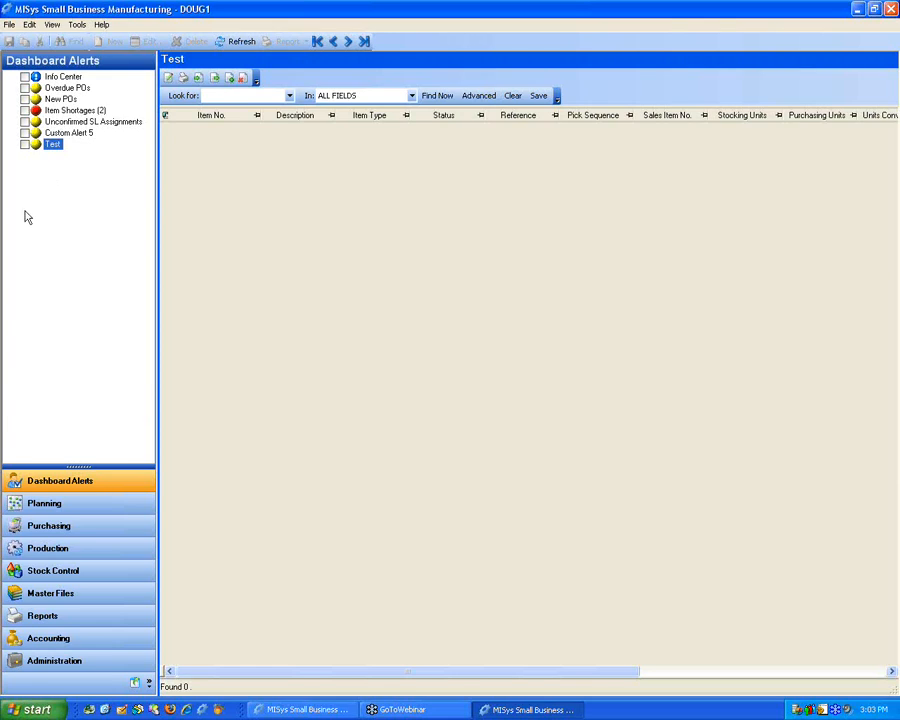
# View the master record of item I01, including its Inventory Cycle field, and close it.
pyautogui.click(50, 597)
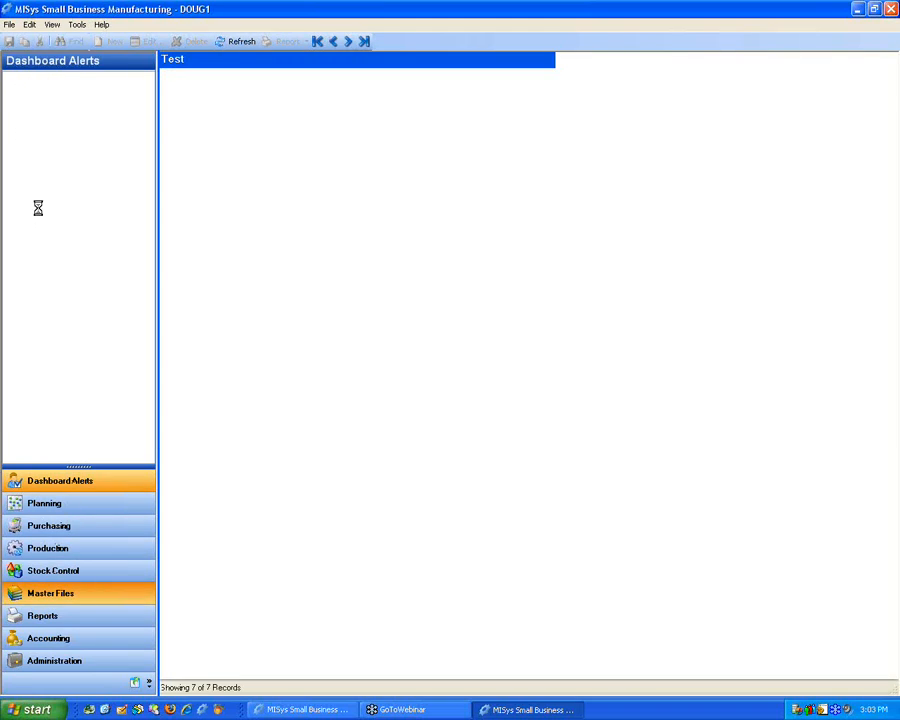
pyautogui.click(54, 89)
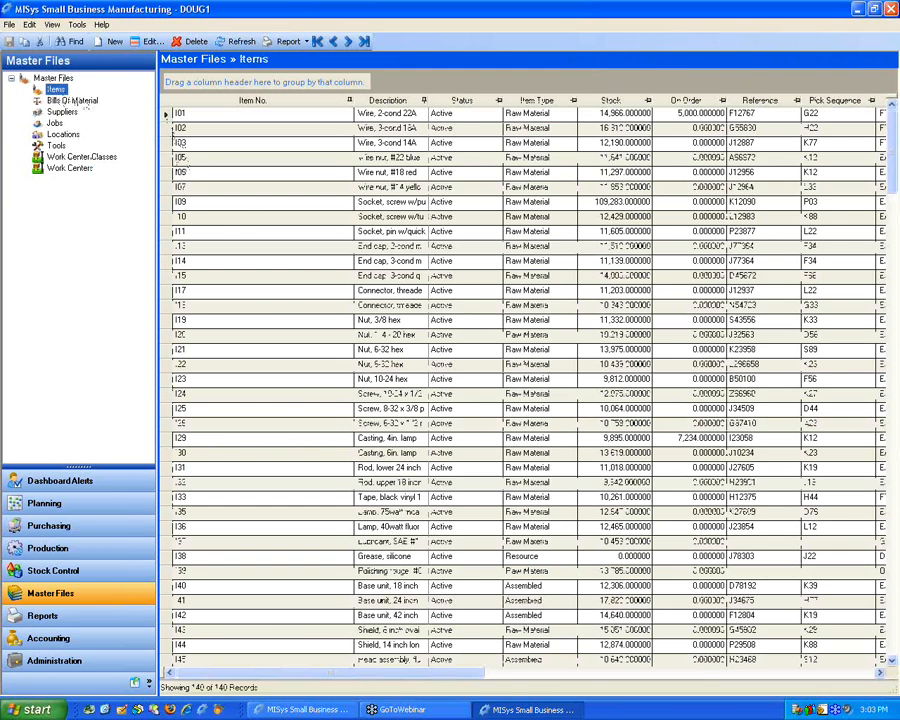
pyautogui.click(168, 118)
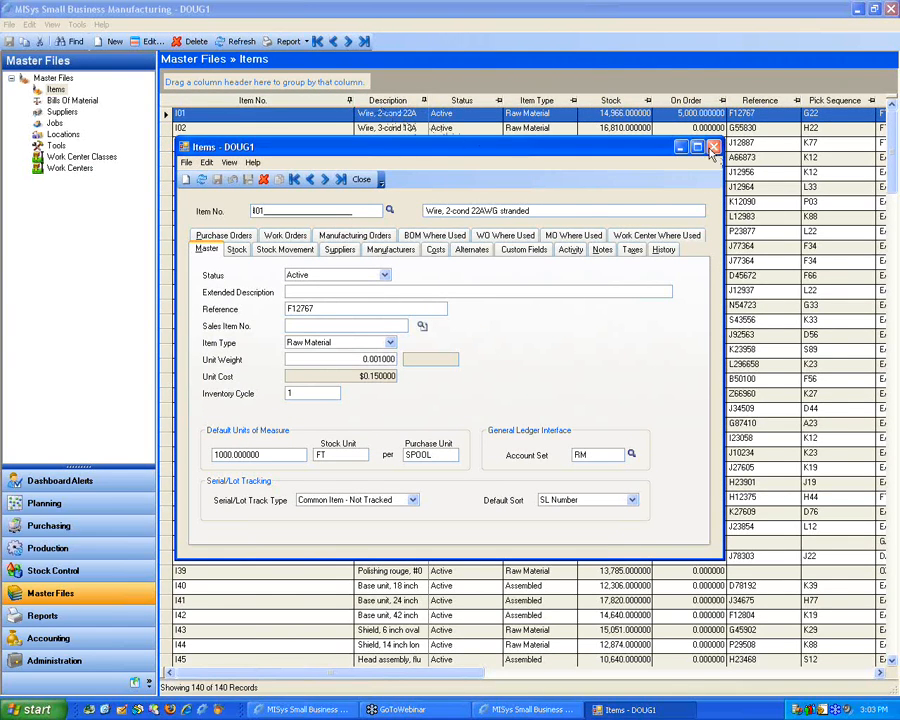
pyautogui.press('Escape')
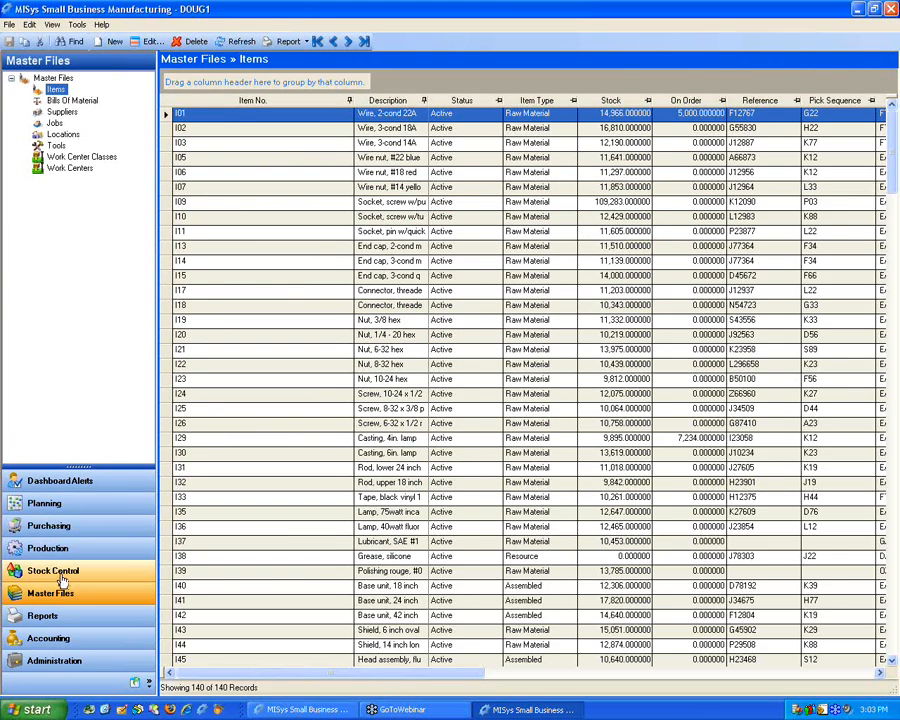
# Set the physical inventory worksheet's selection criterion to Cycle Based and include cycles 1,2,3,4.
pyautogui.click(44, 570)
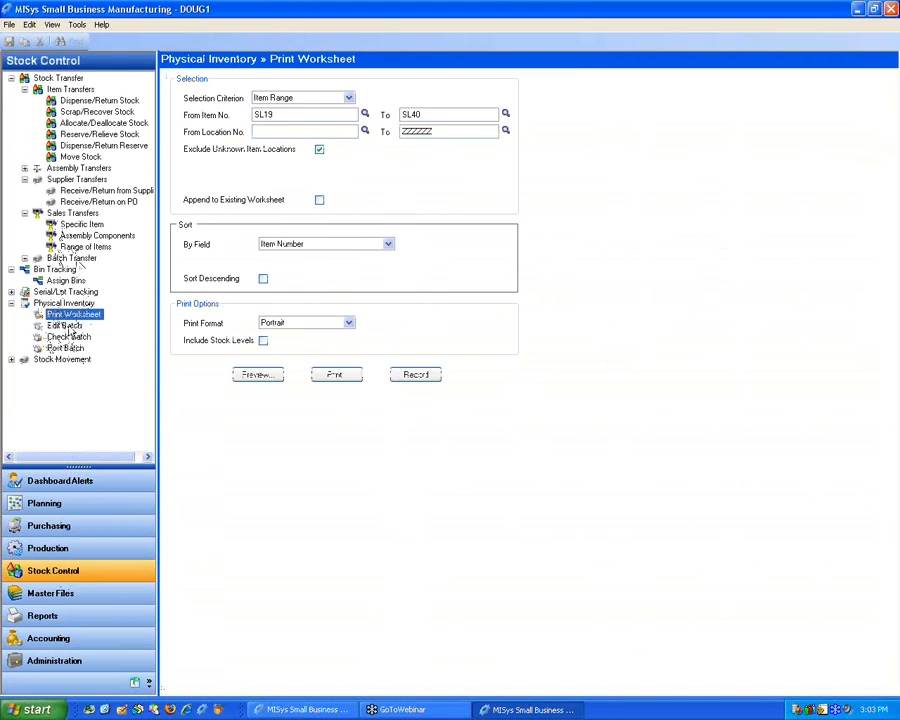
pyautogui.click(349, 97)
pyautogui.click(275, 118)
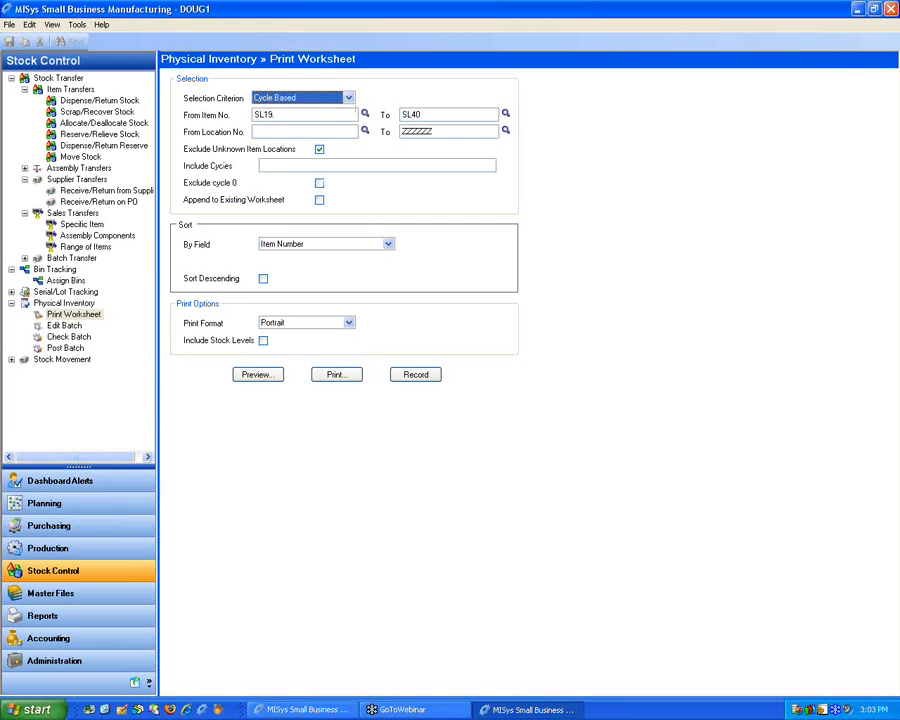
pyautogui.click(290, 166)
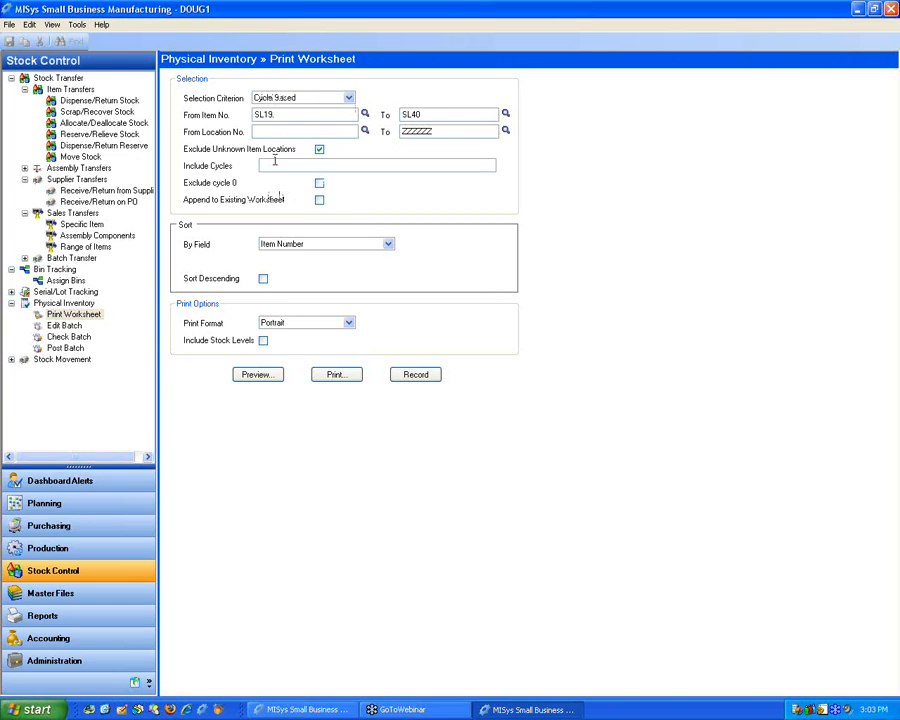
pyautogui.write('1,2,3,4,')
pyautogui.write(',')
pyautogui.write(',')
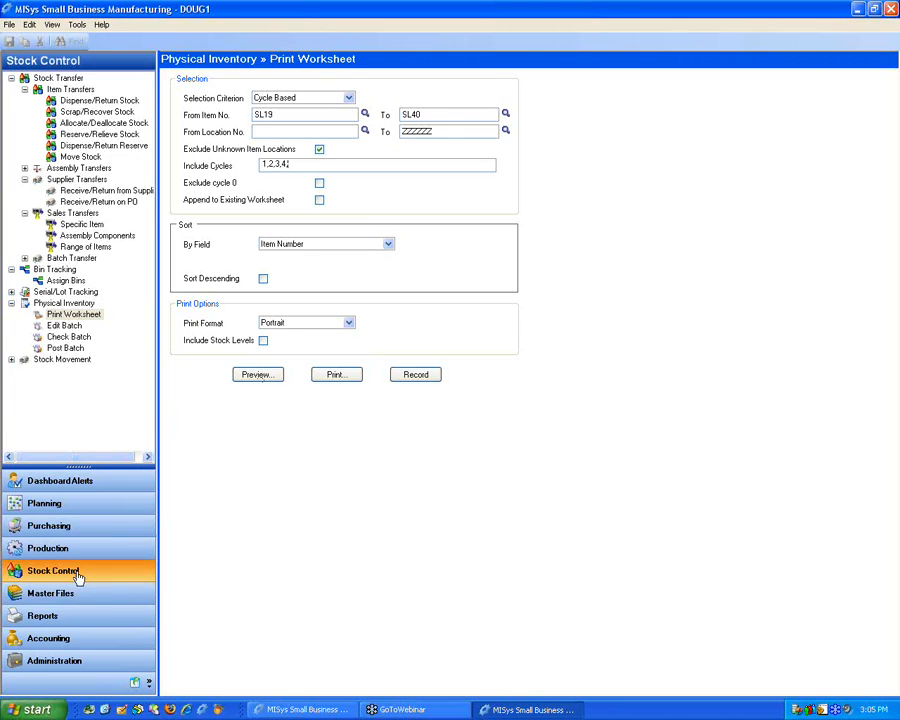
# Reopen the physical inventory batch to view its details and bar code option.
pyautogui.click(66, 326)
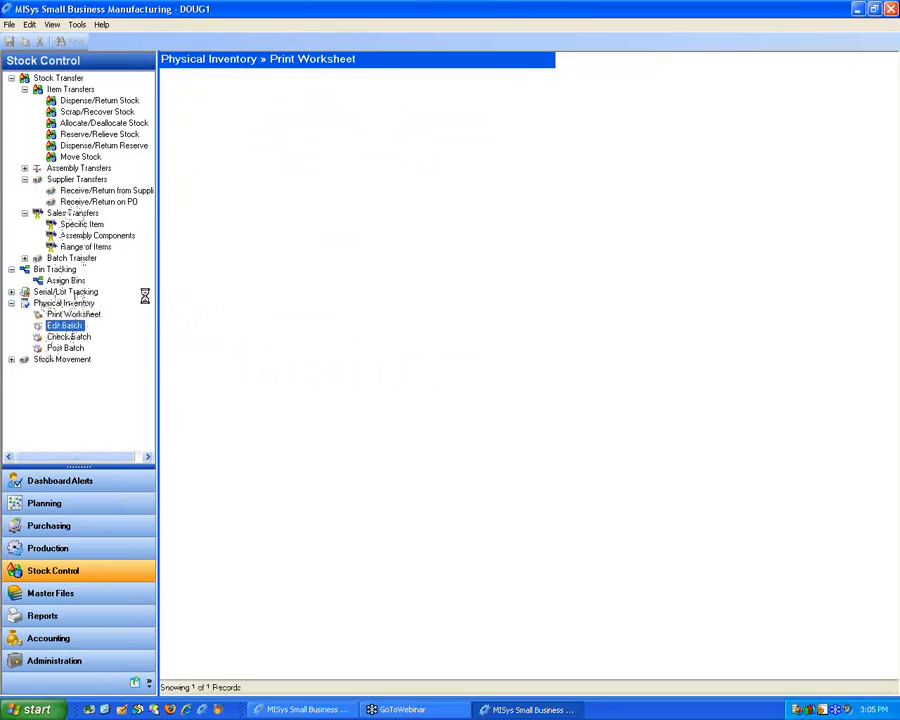
pyautogui.doubleClick(168, 114)
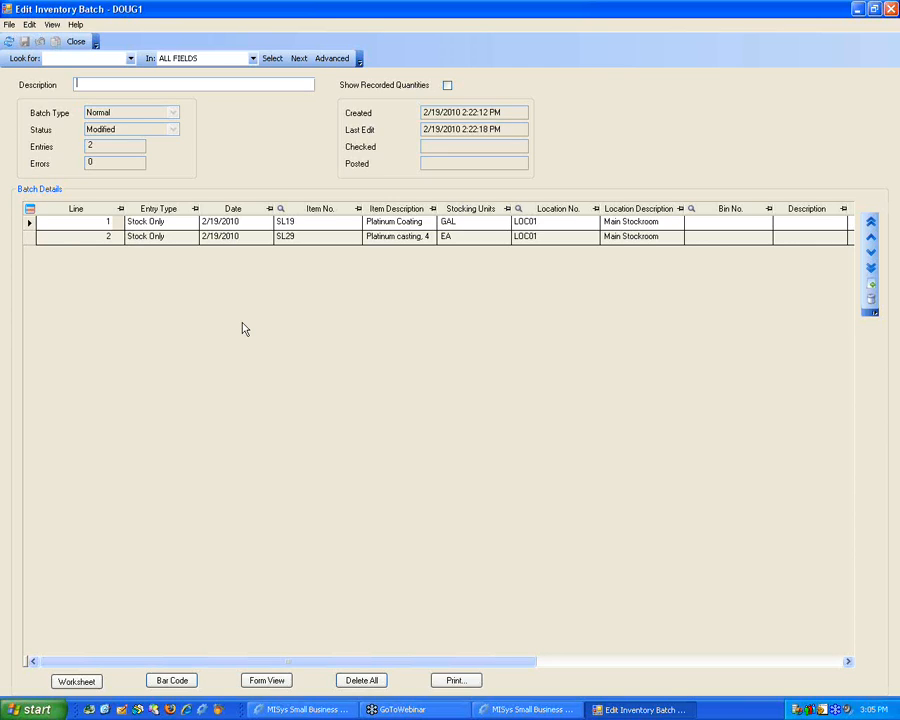
# View the serial/lot number details of the batch's Platinum Coating line, item SL19, and close them.
pyautogui.moveTo(93, 662); pyautogui.dragTo(382, 646)
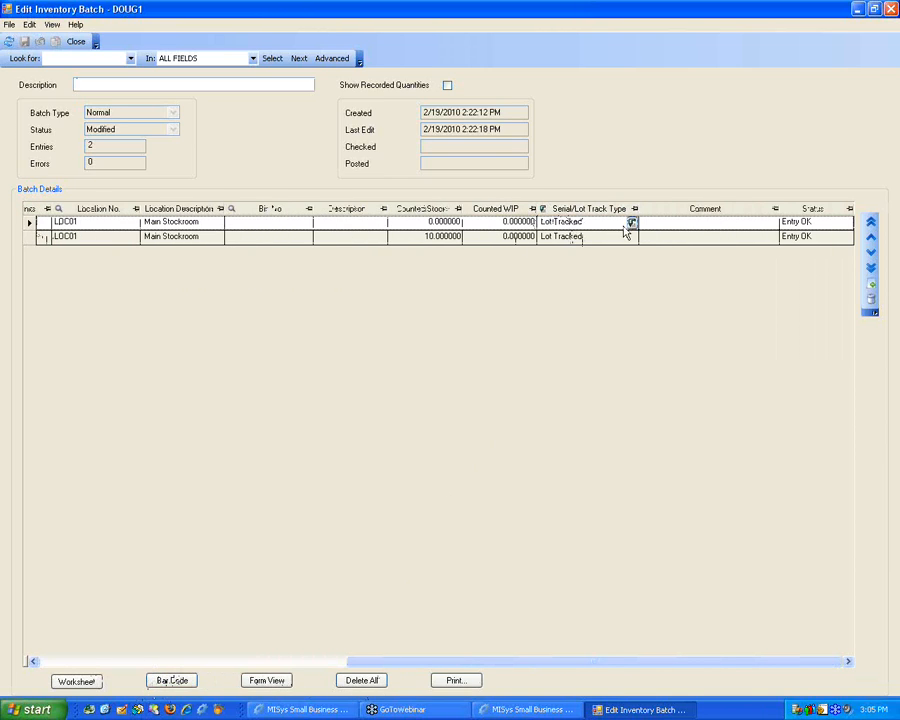
pyautogui.click(630, 223)
pyautogui.moveTo(561, 152); pyautogui.dragTo(562, 139)
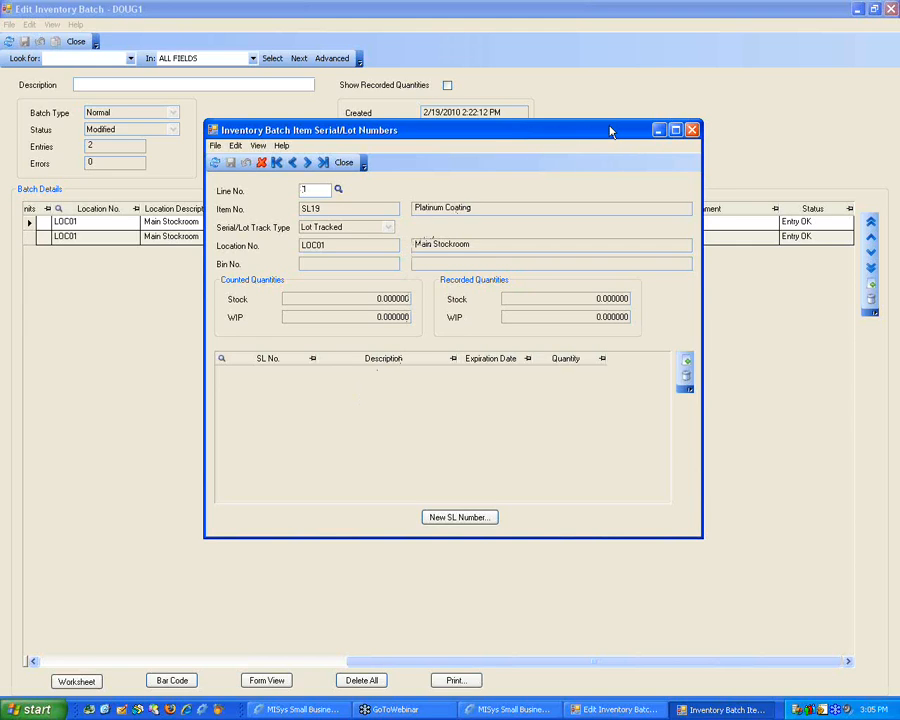
pyautogui.click(692, 131)
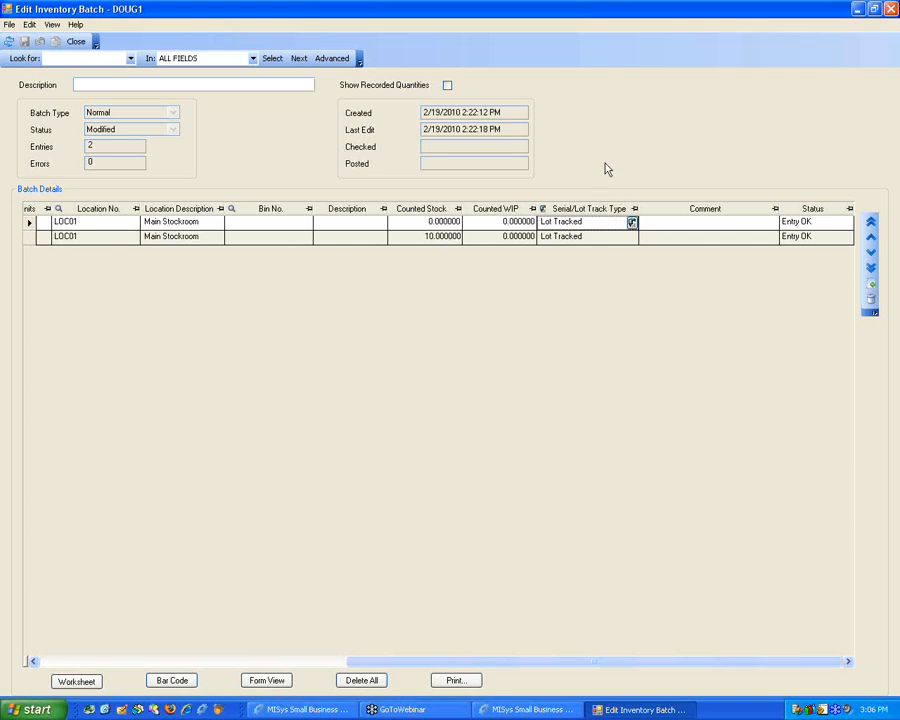
# Turn on Show Recorded Quantities for the inventory batch, then close the batch and save its changes.
pyautogui.click(447, 86)
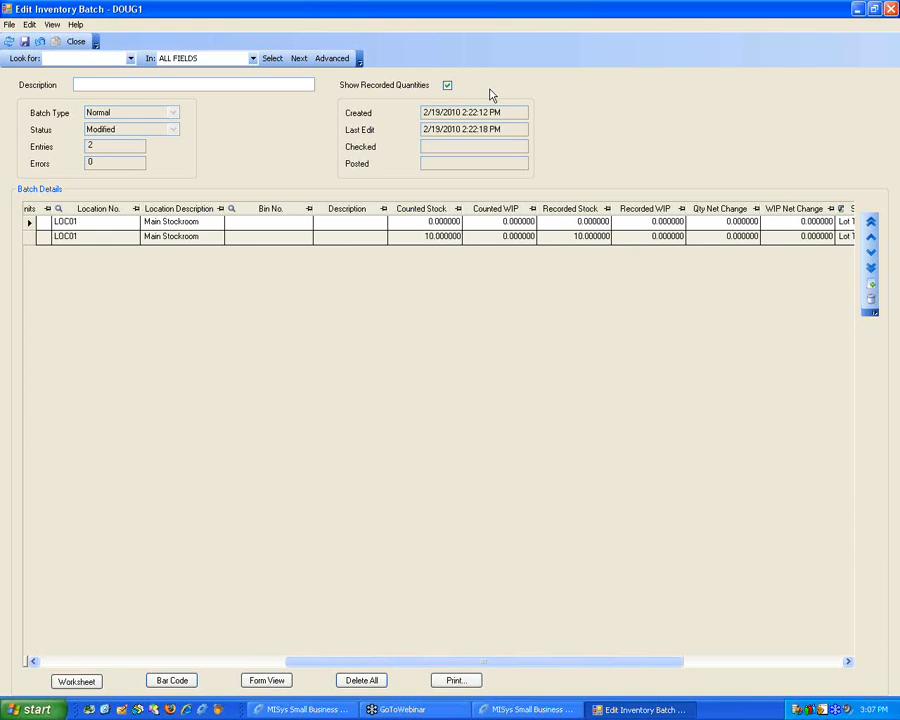
pyautogui.click(448, 86)
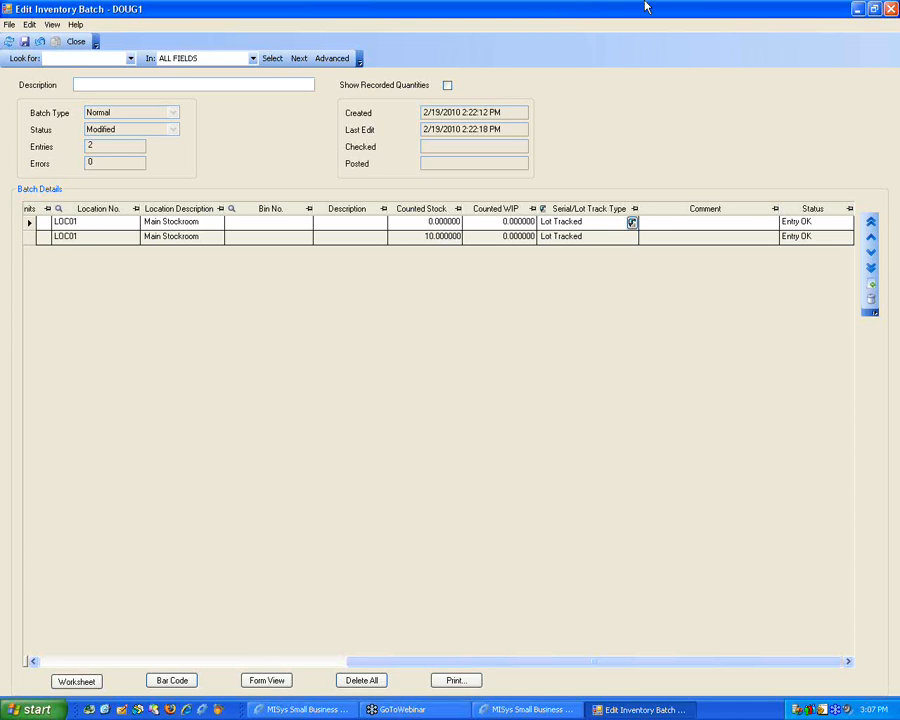
pyautogui.click(447, 86)
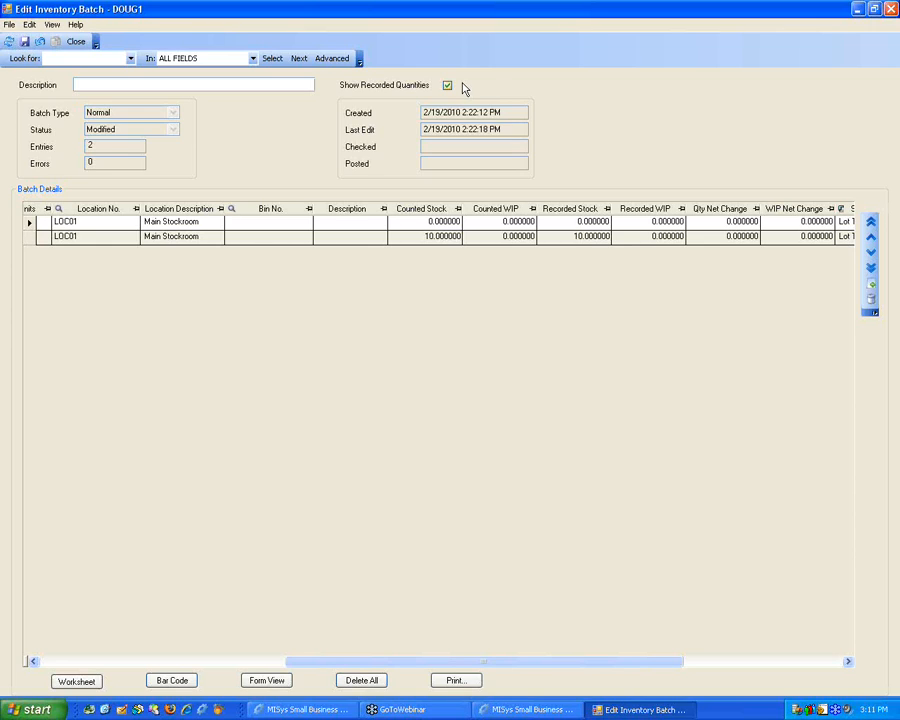
pyautogui.click(890, 9)
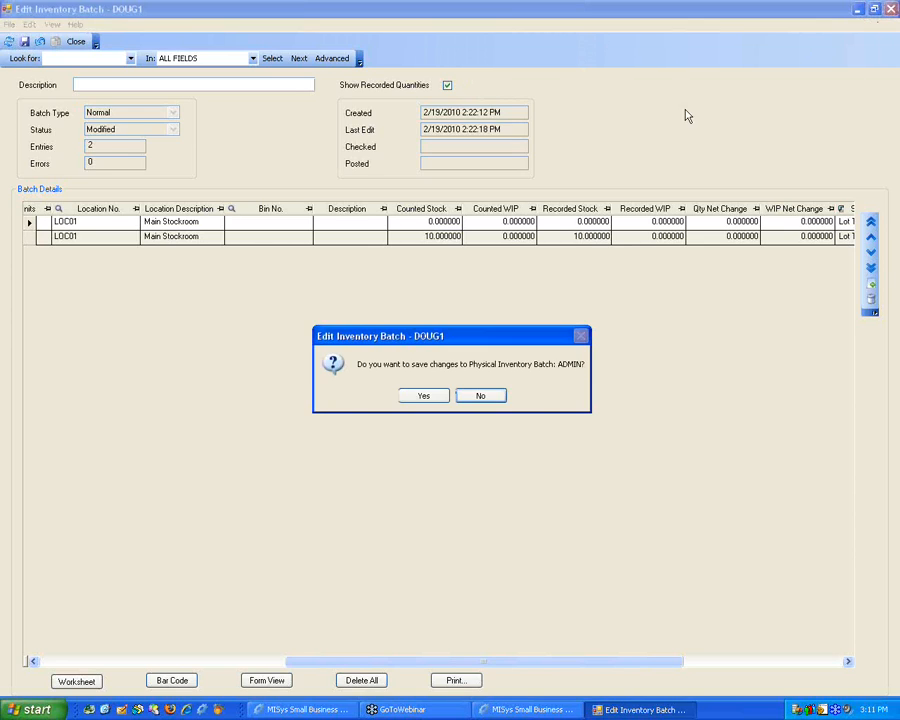
pyautogui.click(424, 396)
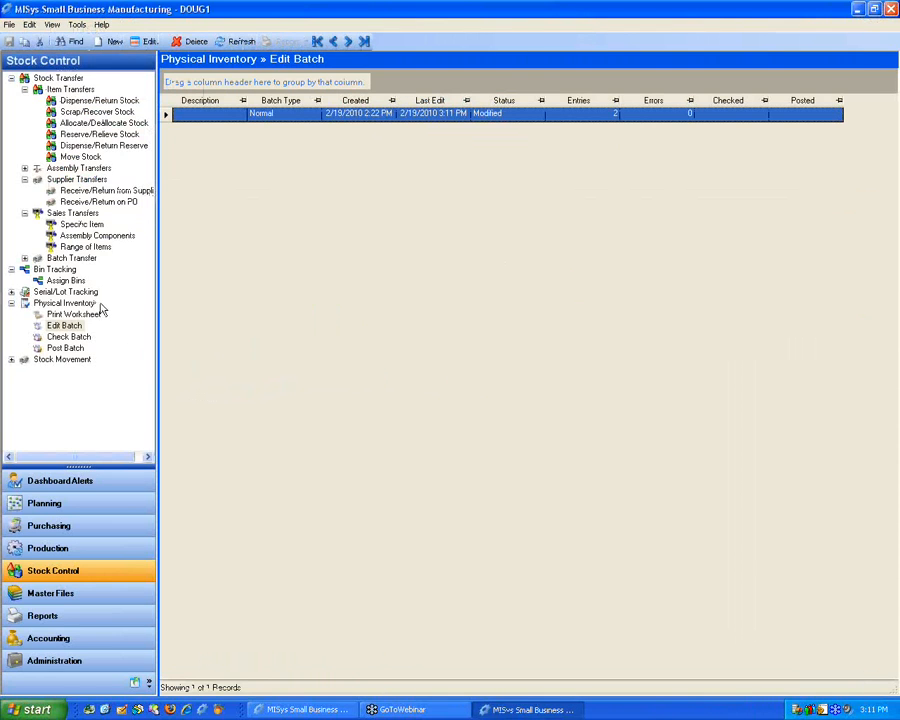
# Display the Material Requirements Planning flowchart in the Planning area, with the Item Transfers and Sales Transfers groups collapsed.
pyautogui.click(50, 503)
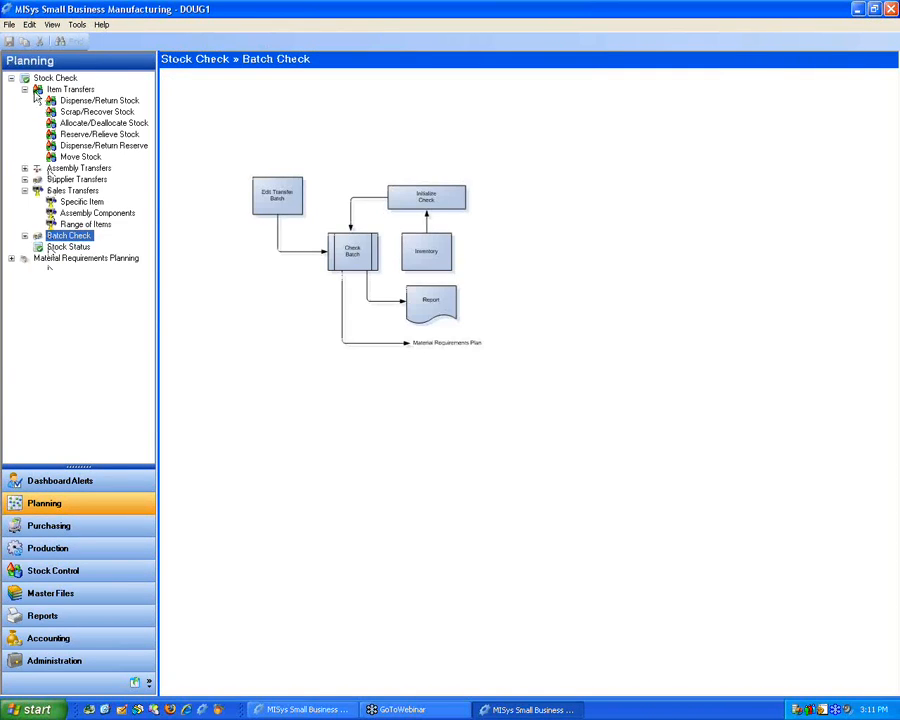
pyautogui.click(25, 90)
pyautogui.click(25, 123)
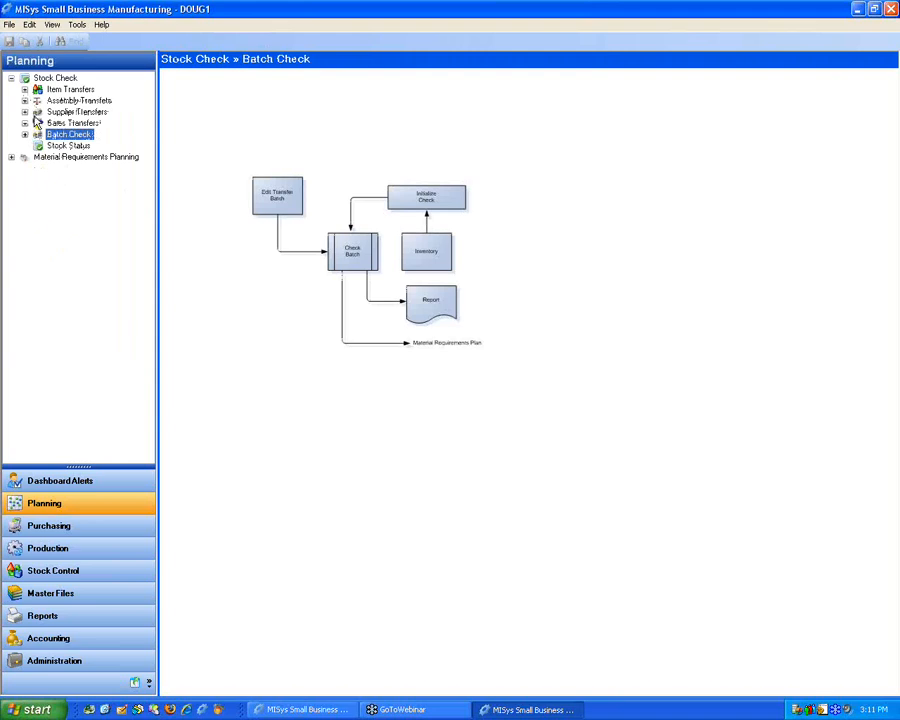
pyautogui.click(11, 157)
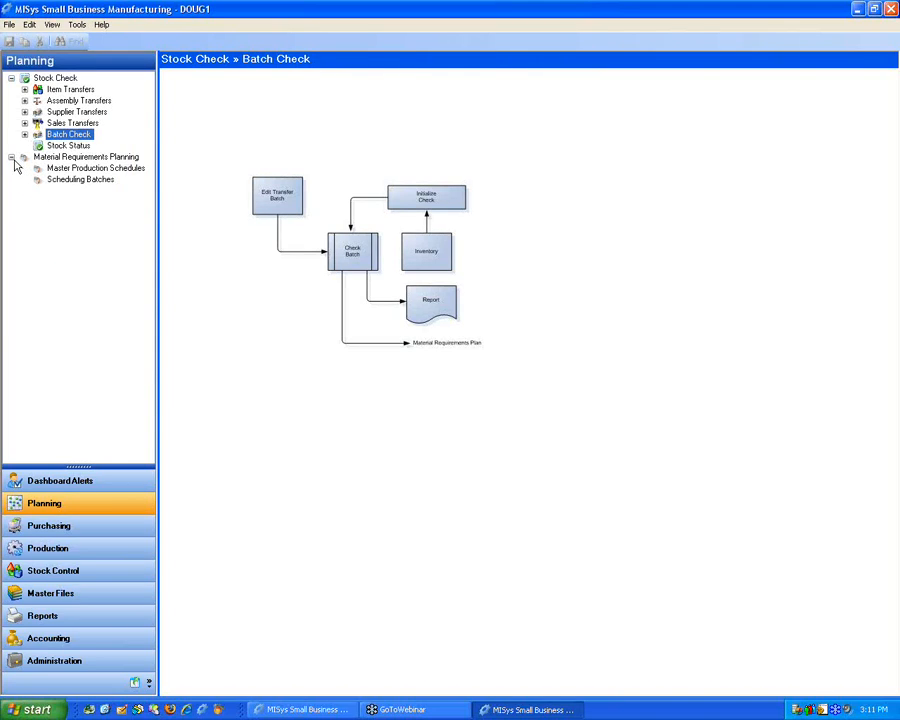
pyautogui.click(72, 157)
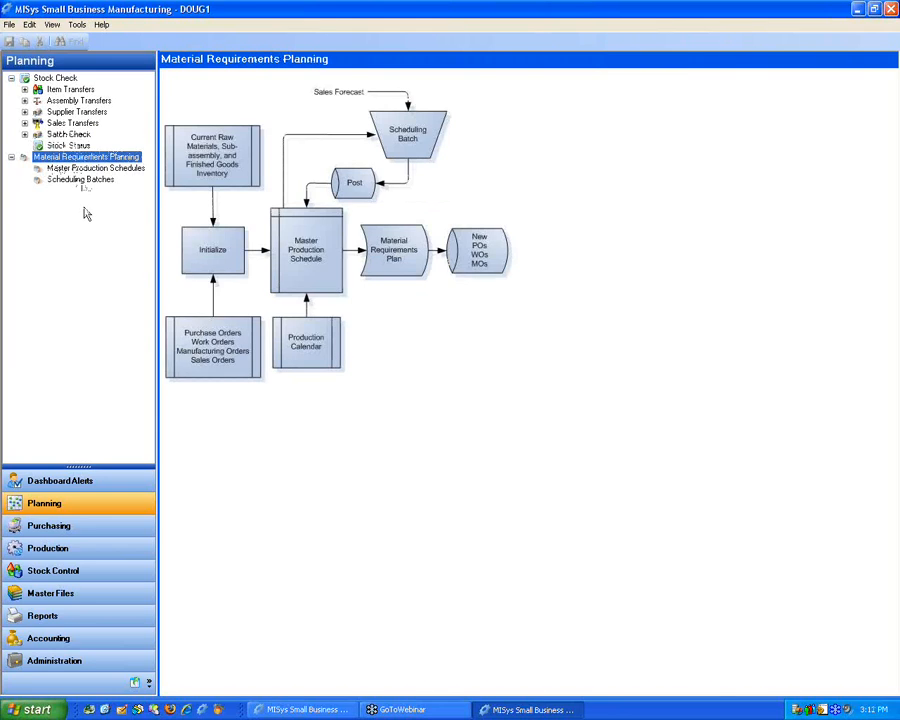